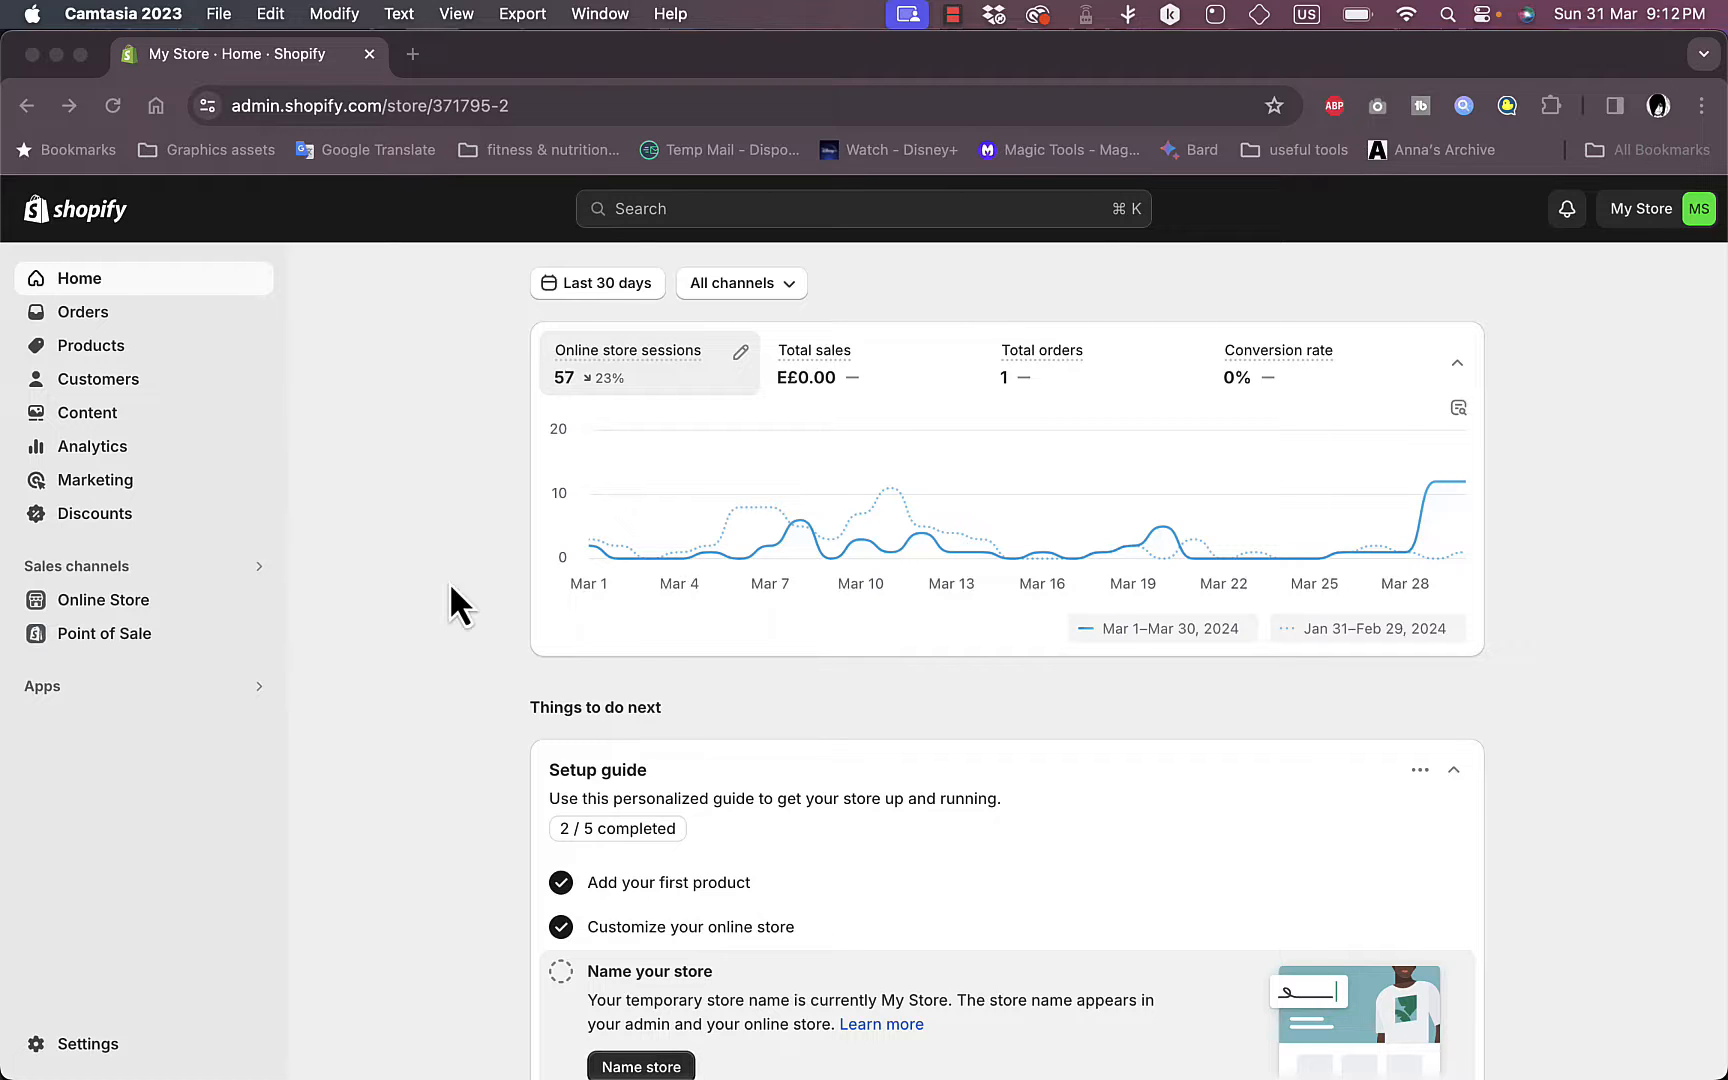
- Open the online store's Themes page, look through its theme library and popular free themes, and visit the Theme Store
click(109, 594)
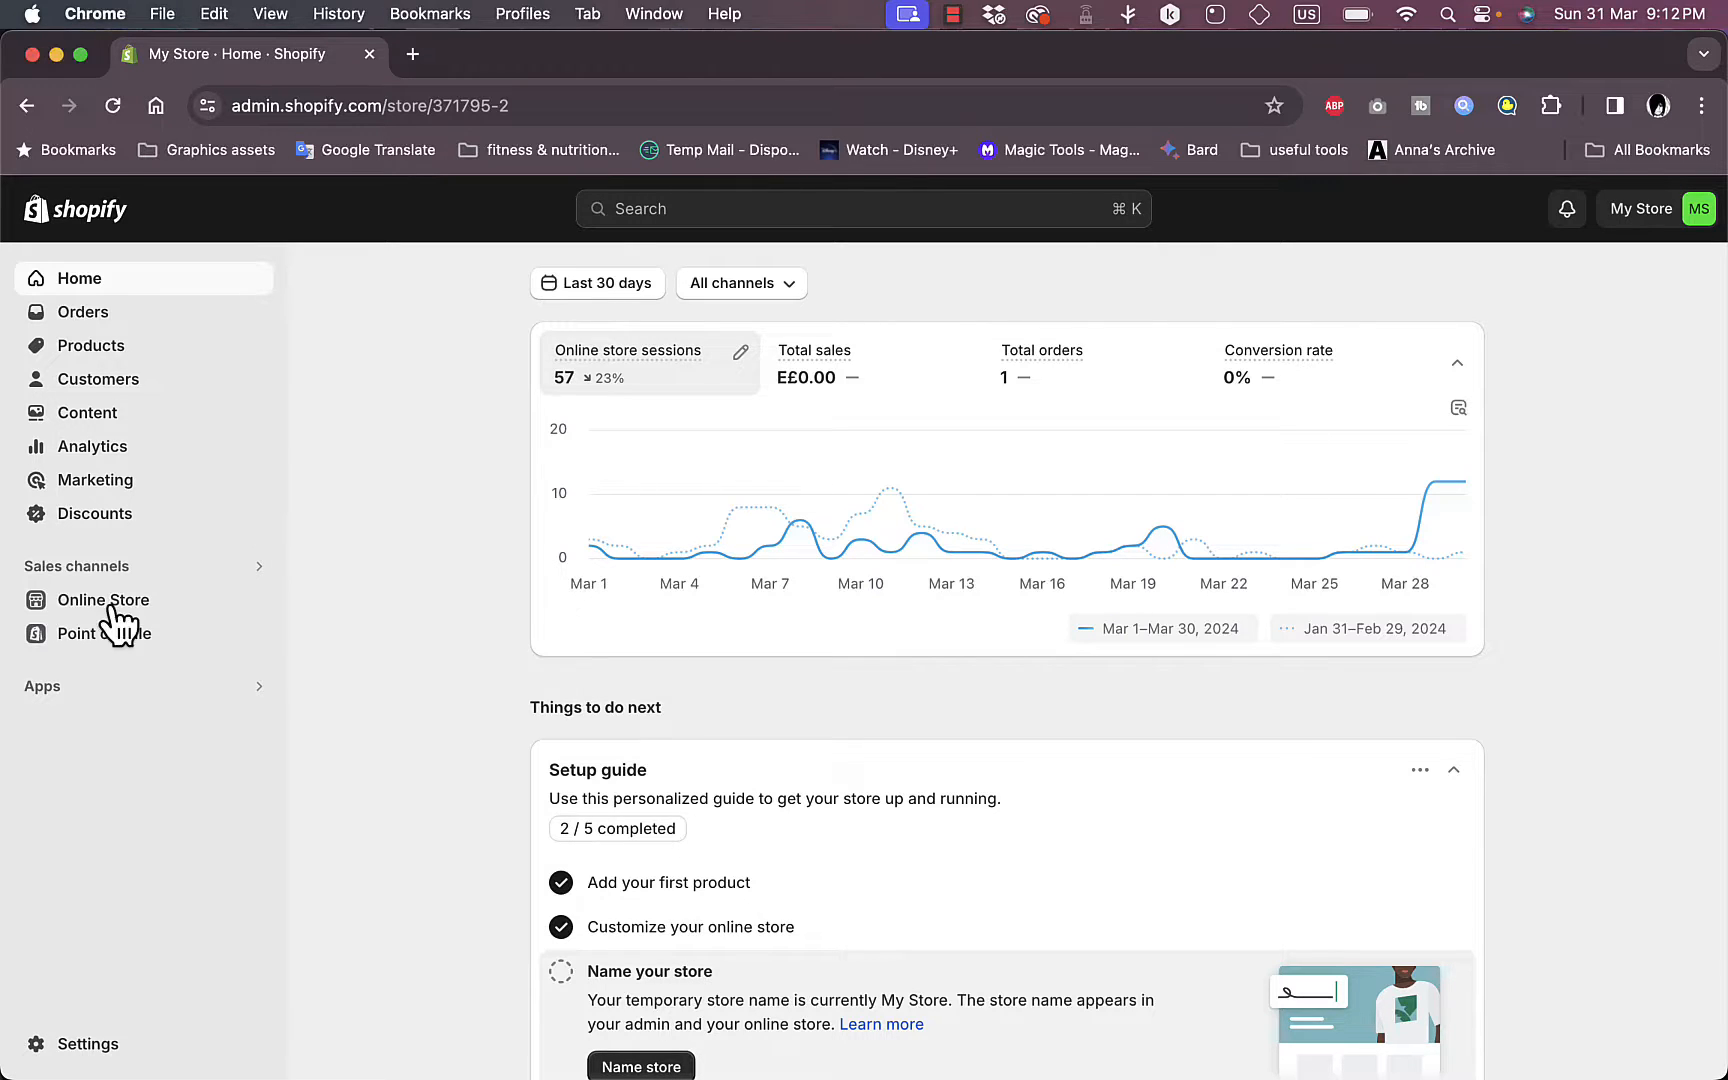
click(116, 606)
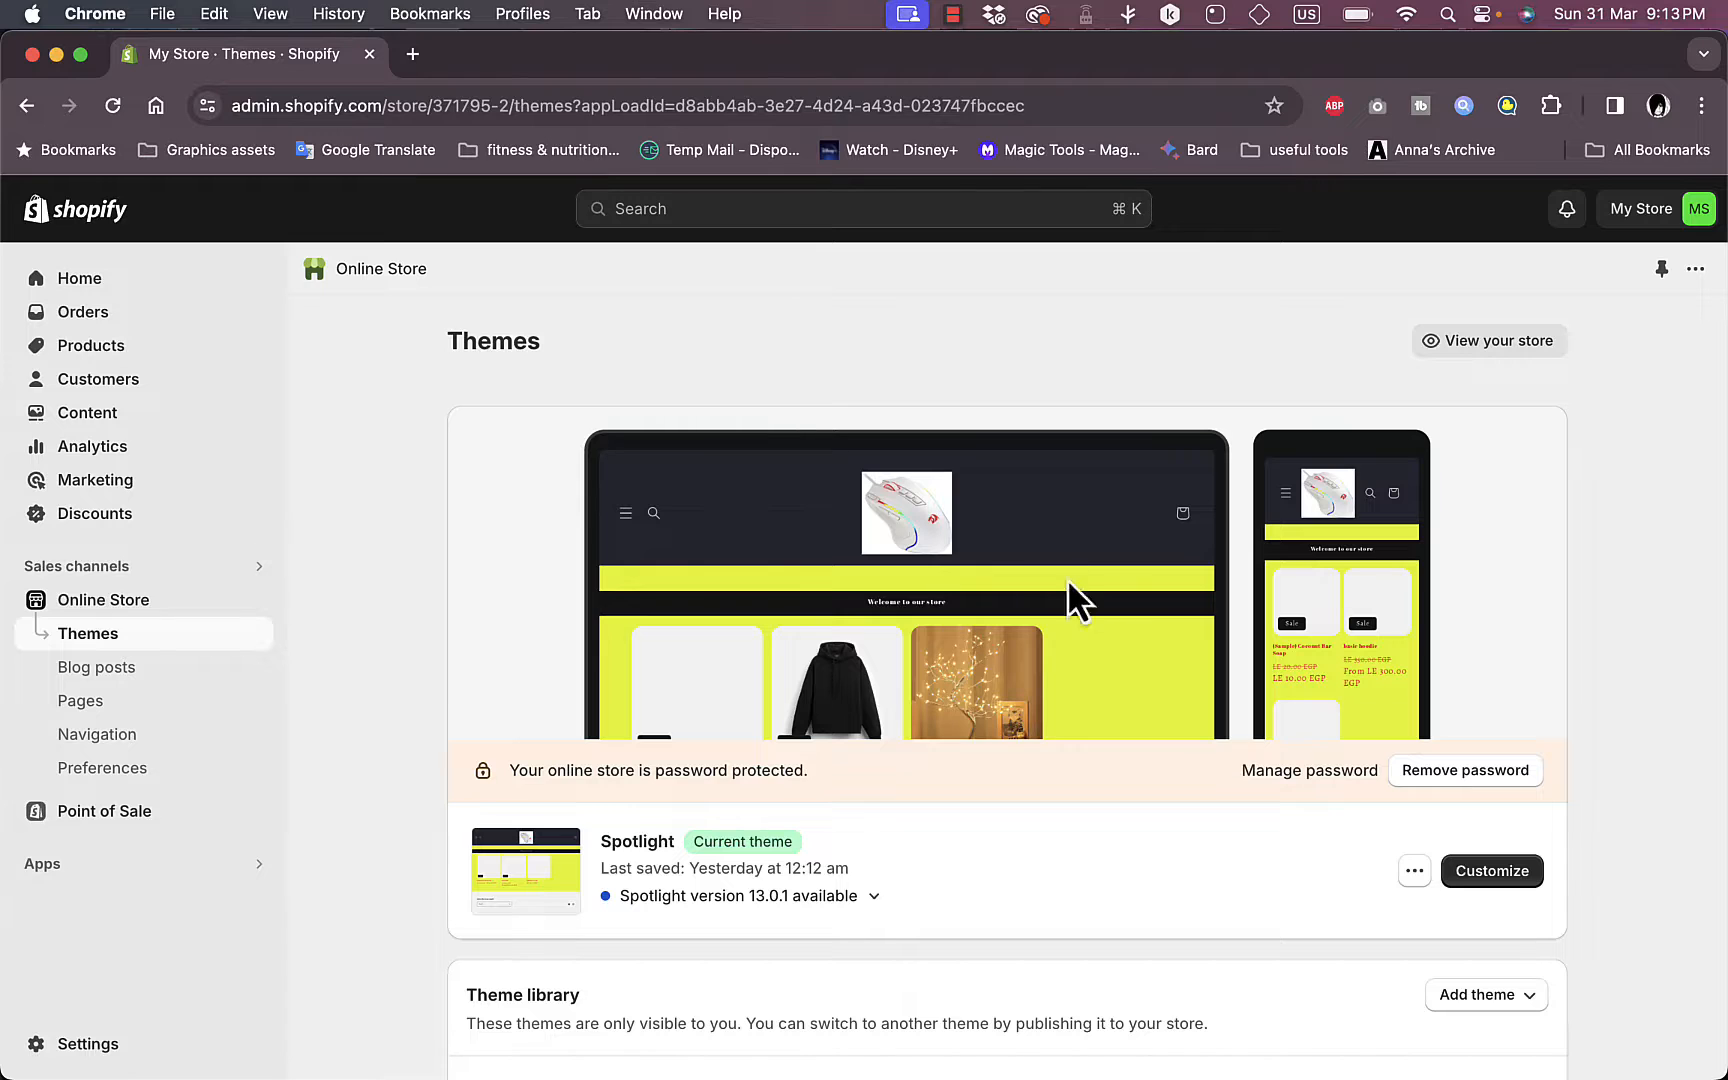
scroll(1050, 792, down, 10)
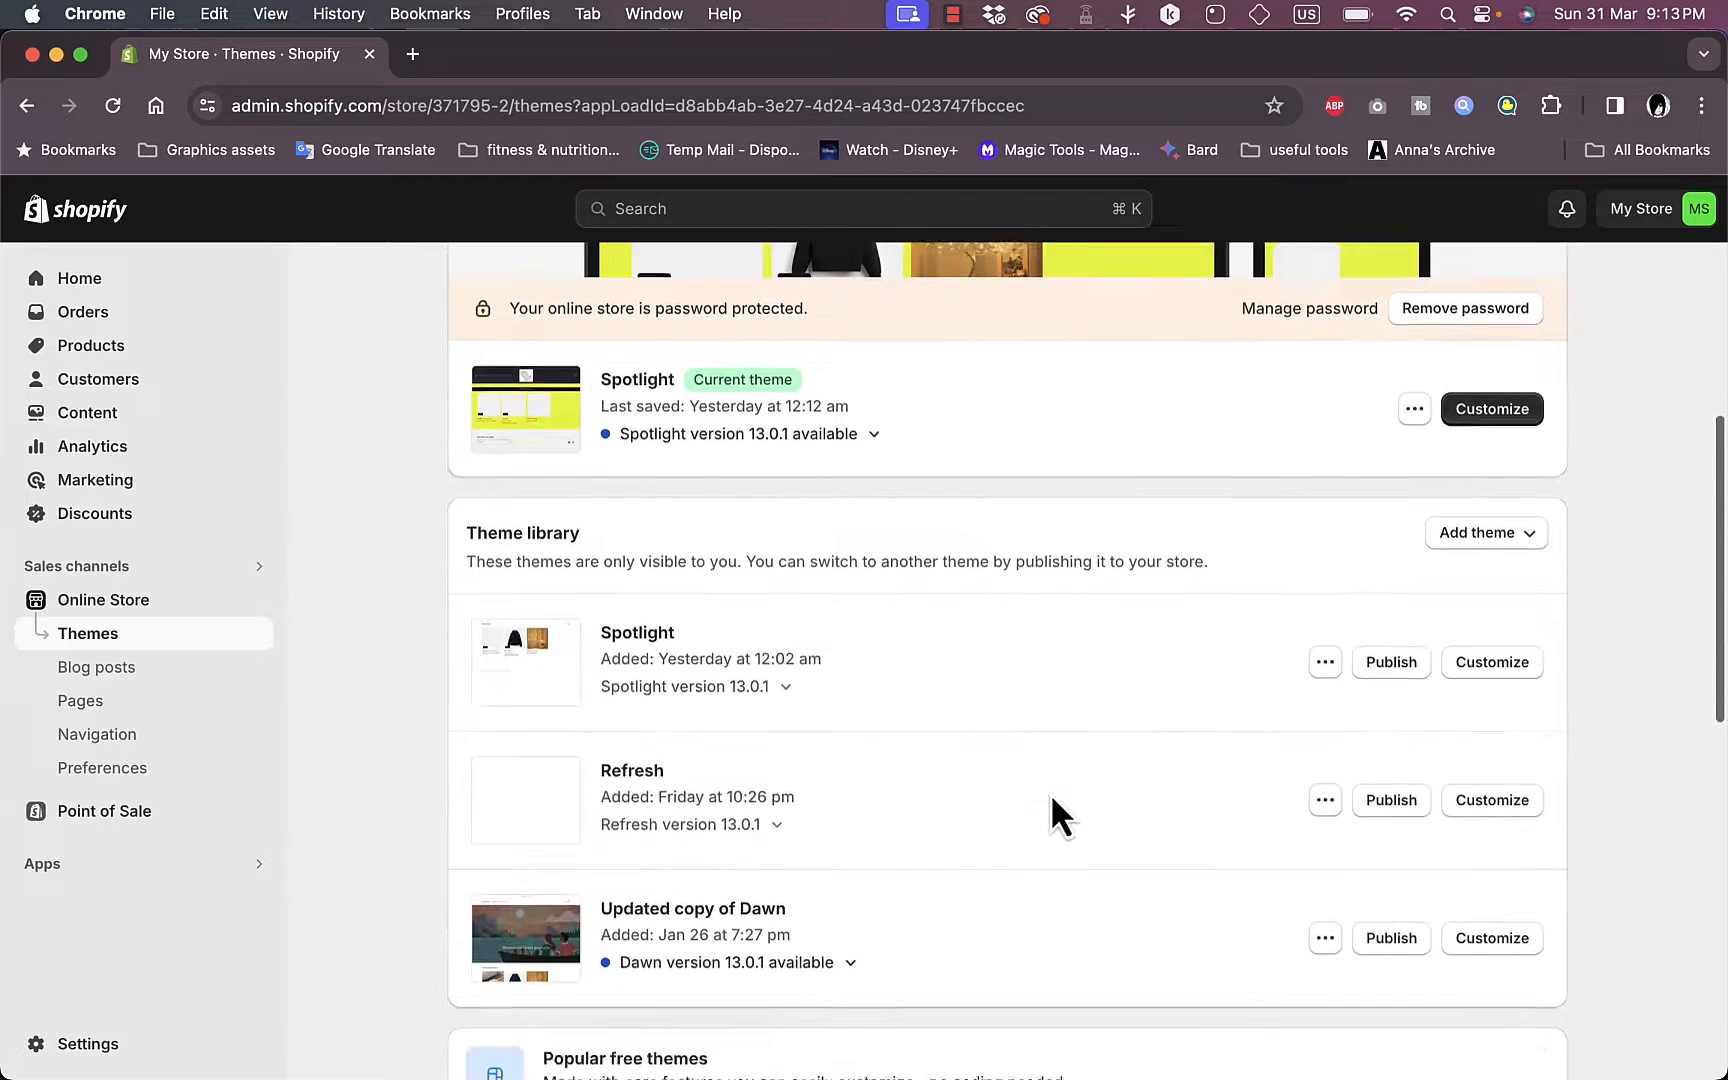
scroll(1050, 792, down, 5)
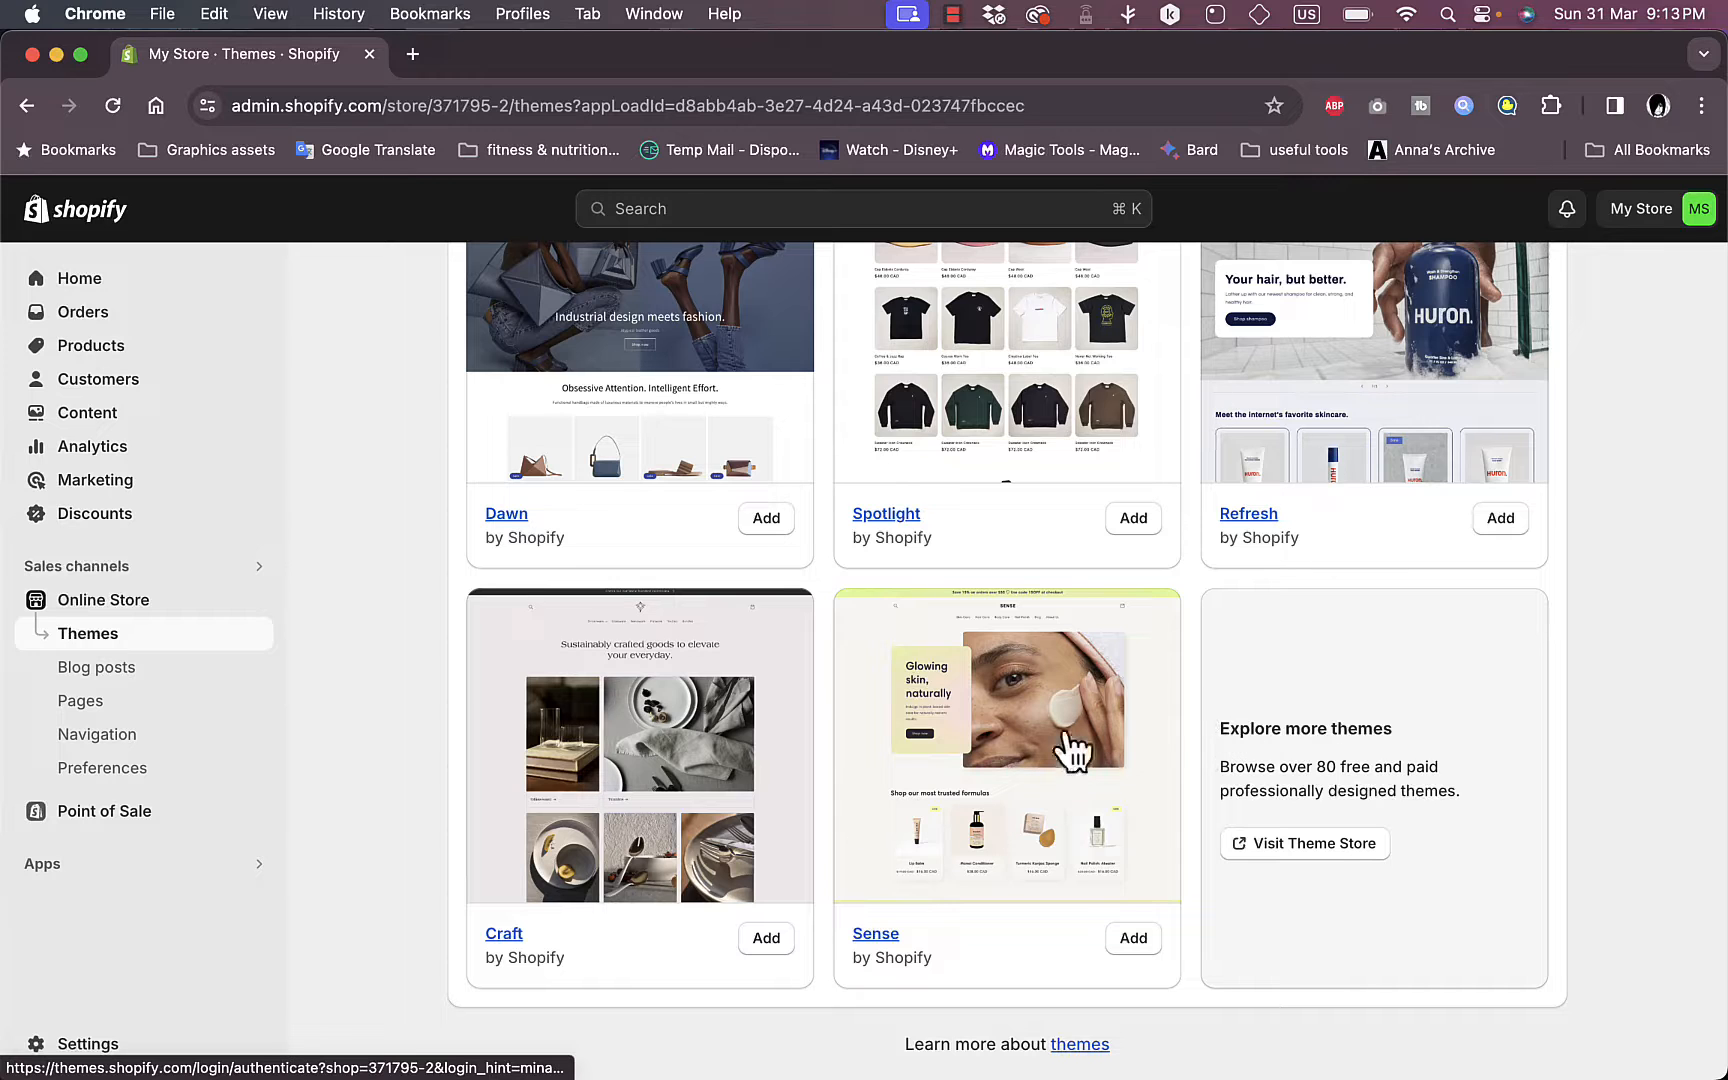
scroll(1076, 560, up, 5)
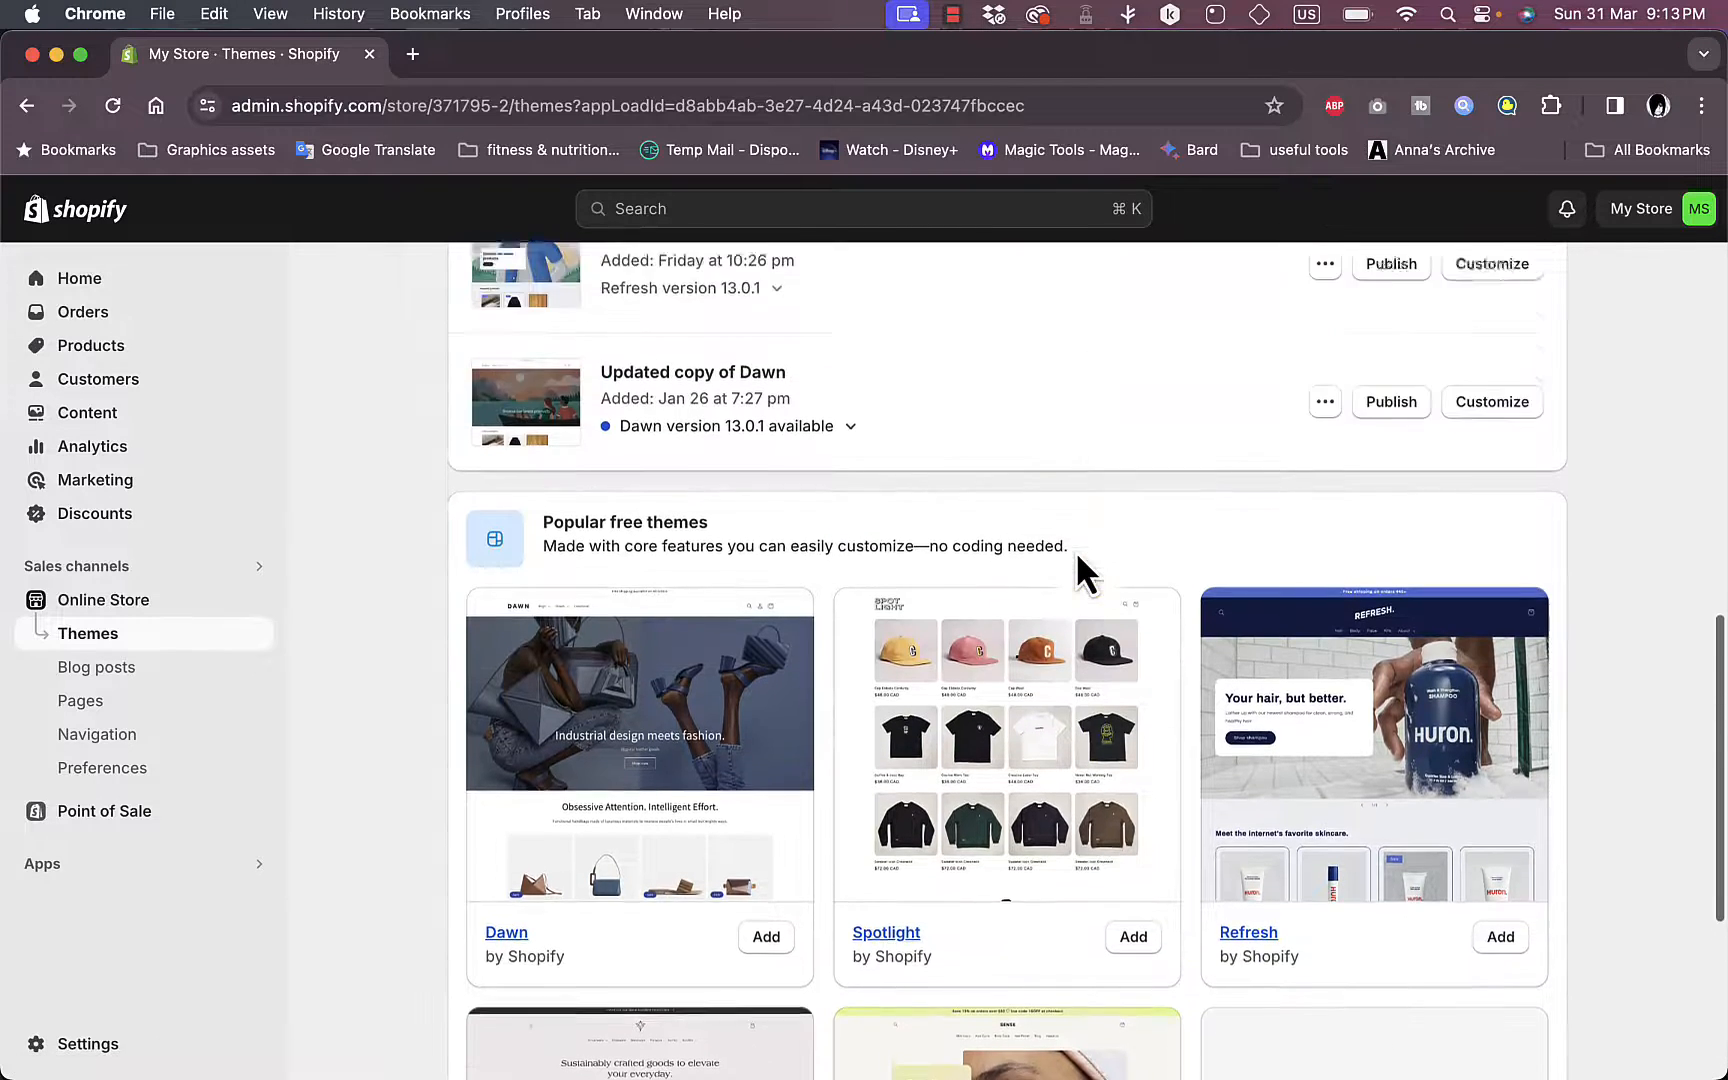
scroll(1077, 556, down, 5)
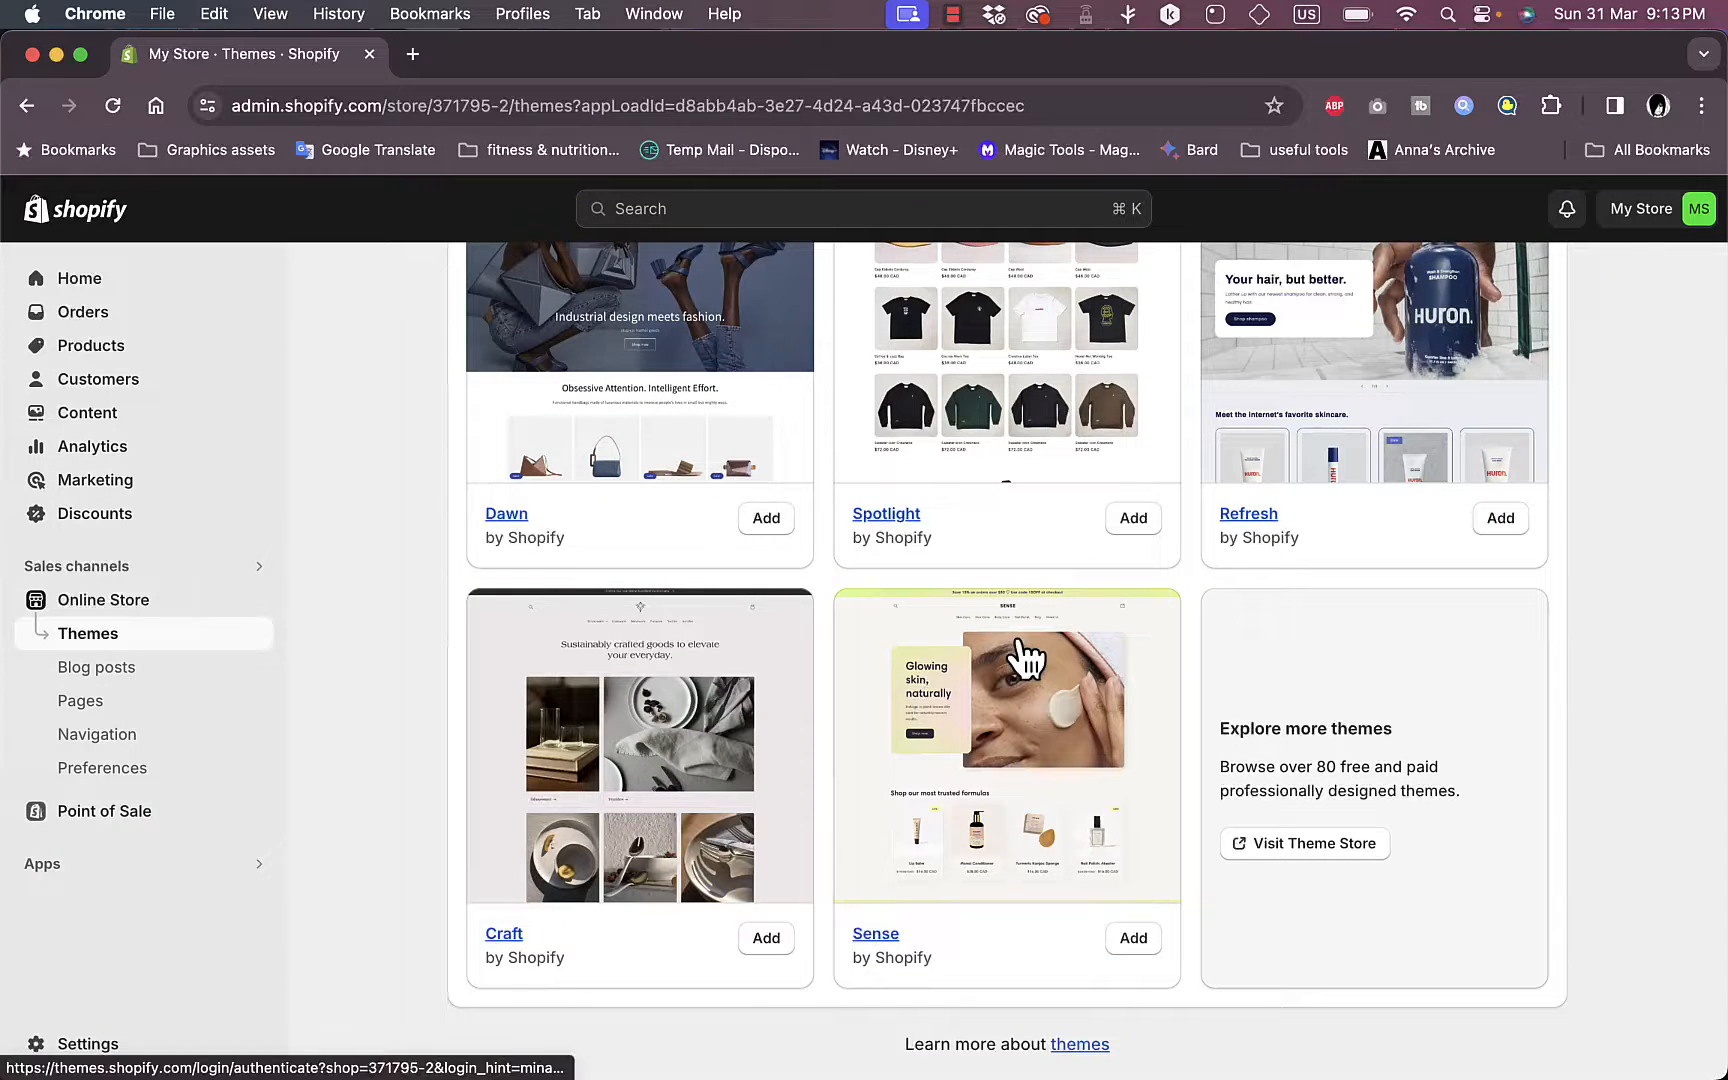
click(1291, 853)
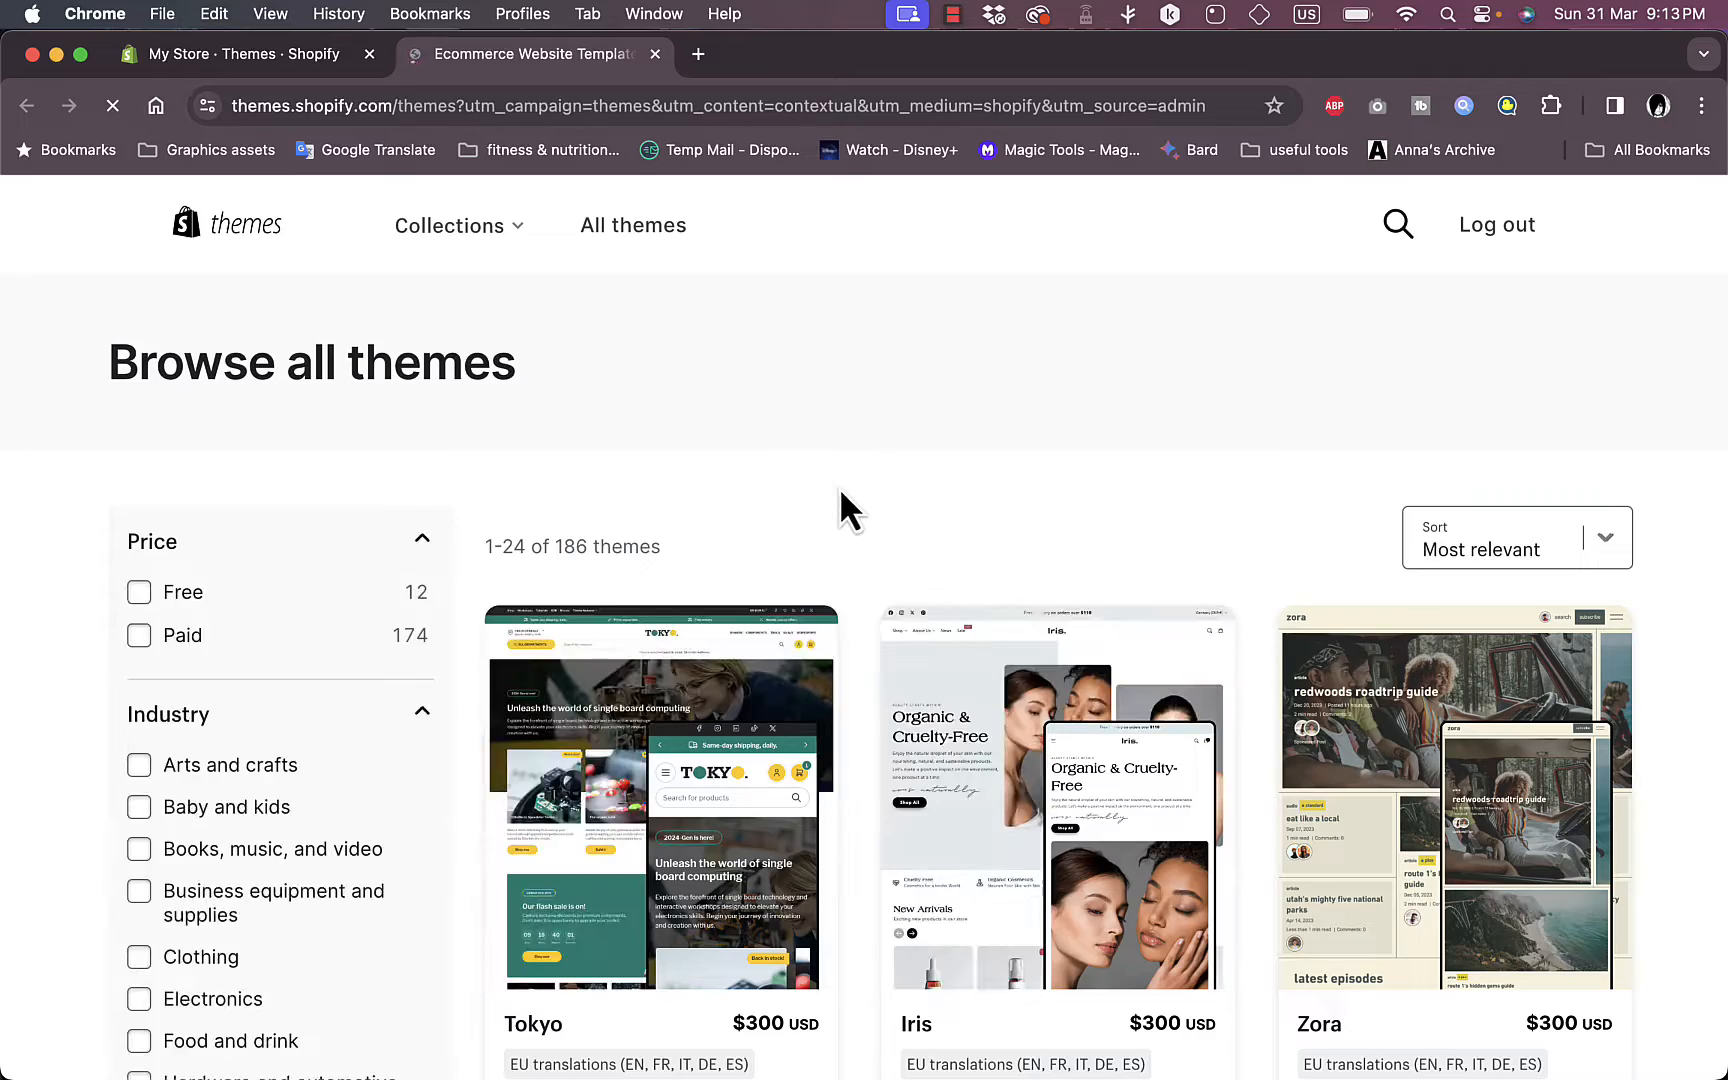
- Browse the full theme catalogue in the Theme Store, examining the themes' prices, features and filter options
scroll(838, 487, down, 3)
scroll(838, 487, up, 2)
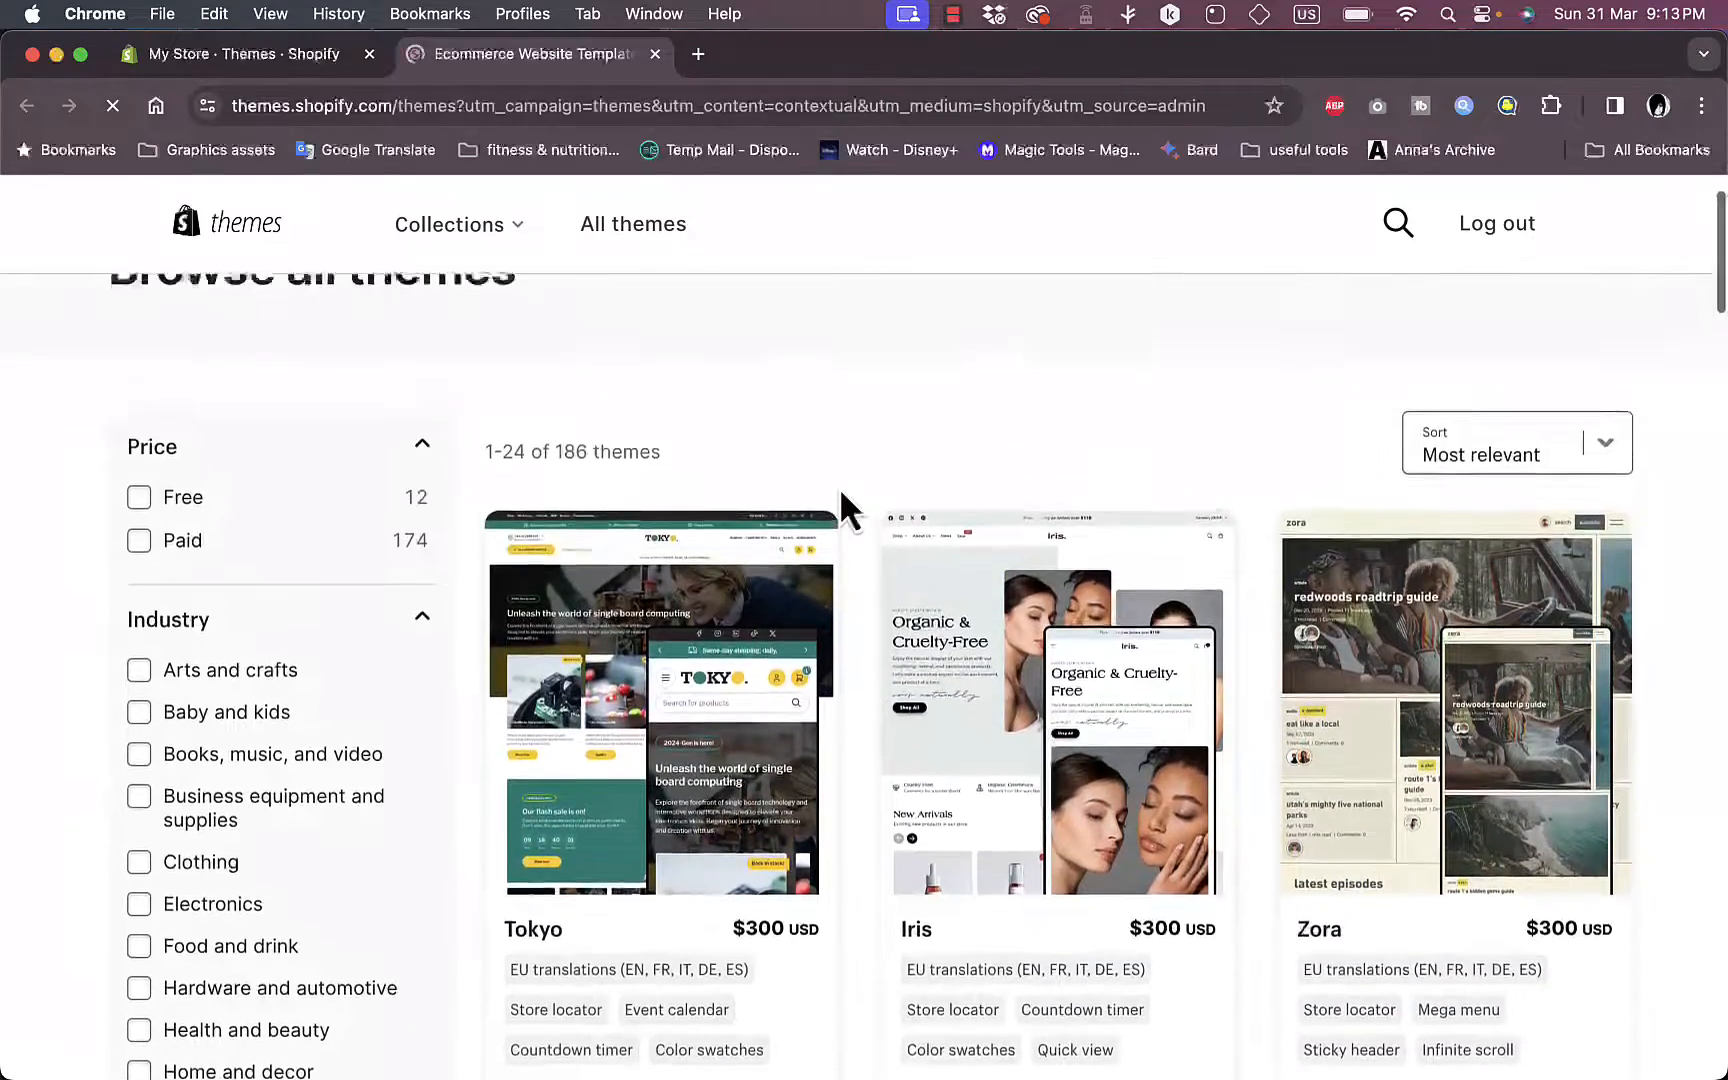
scroll(838, 487, down, 2)
scroll(838, 487, down, 6)
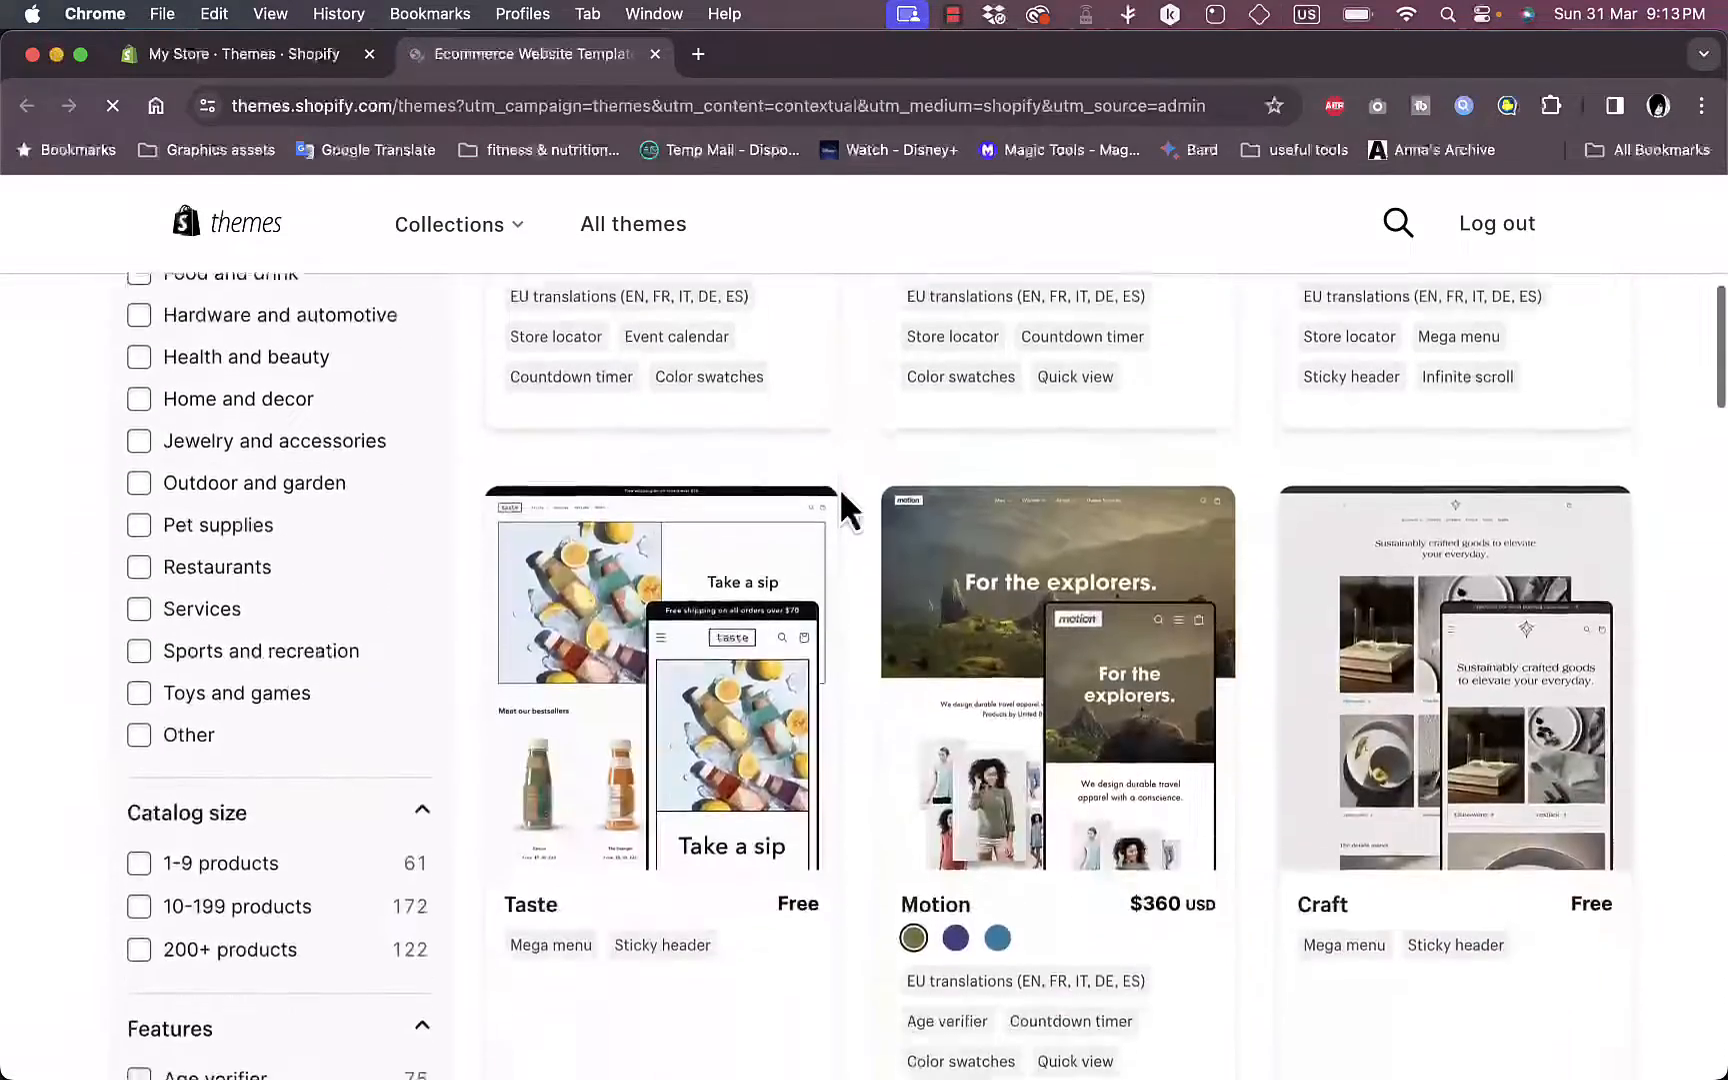
scroll(838, 487, down, 1)
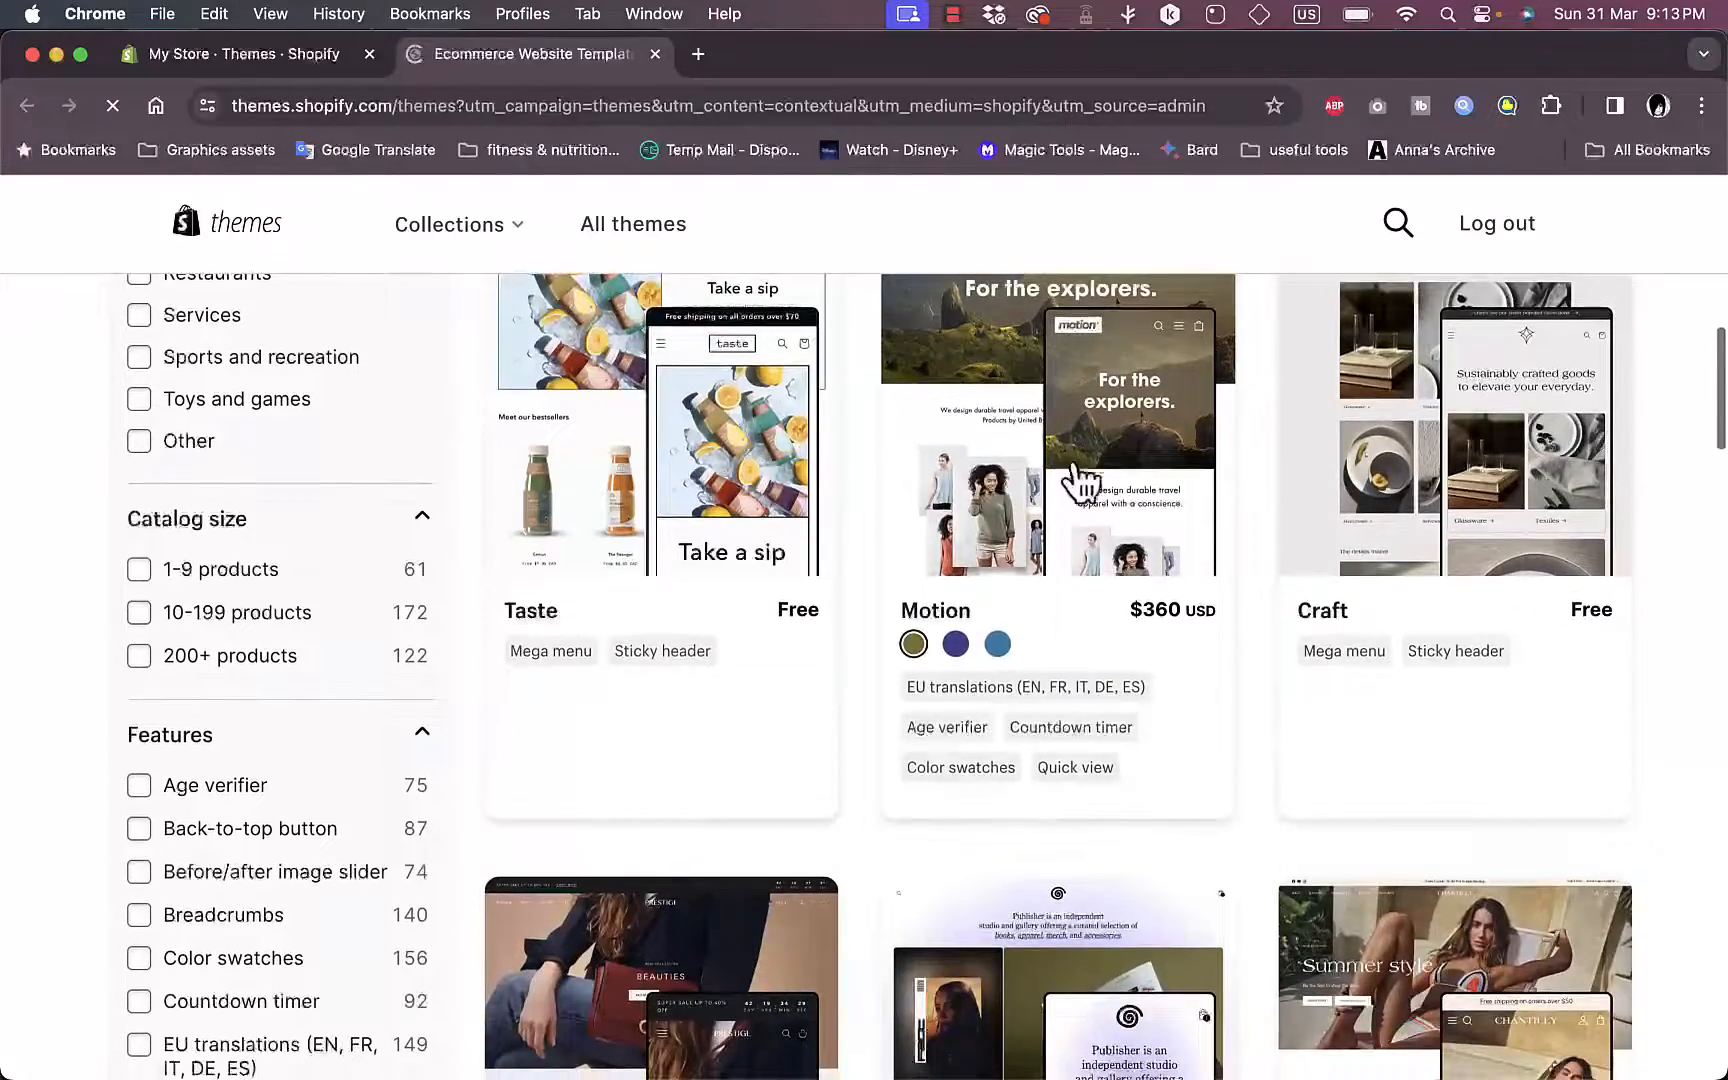
scroll(1050, 490, up, 4)
scroll(1050, 490, up, 2)
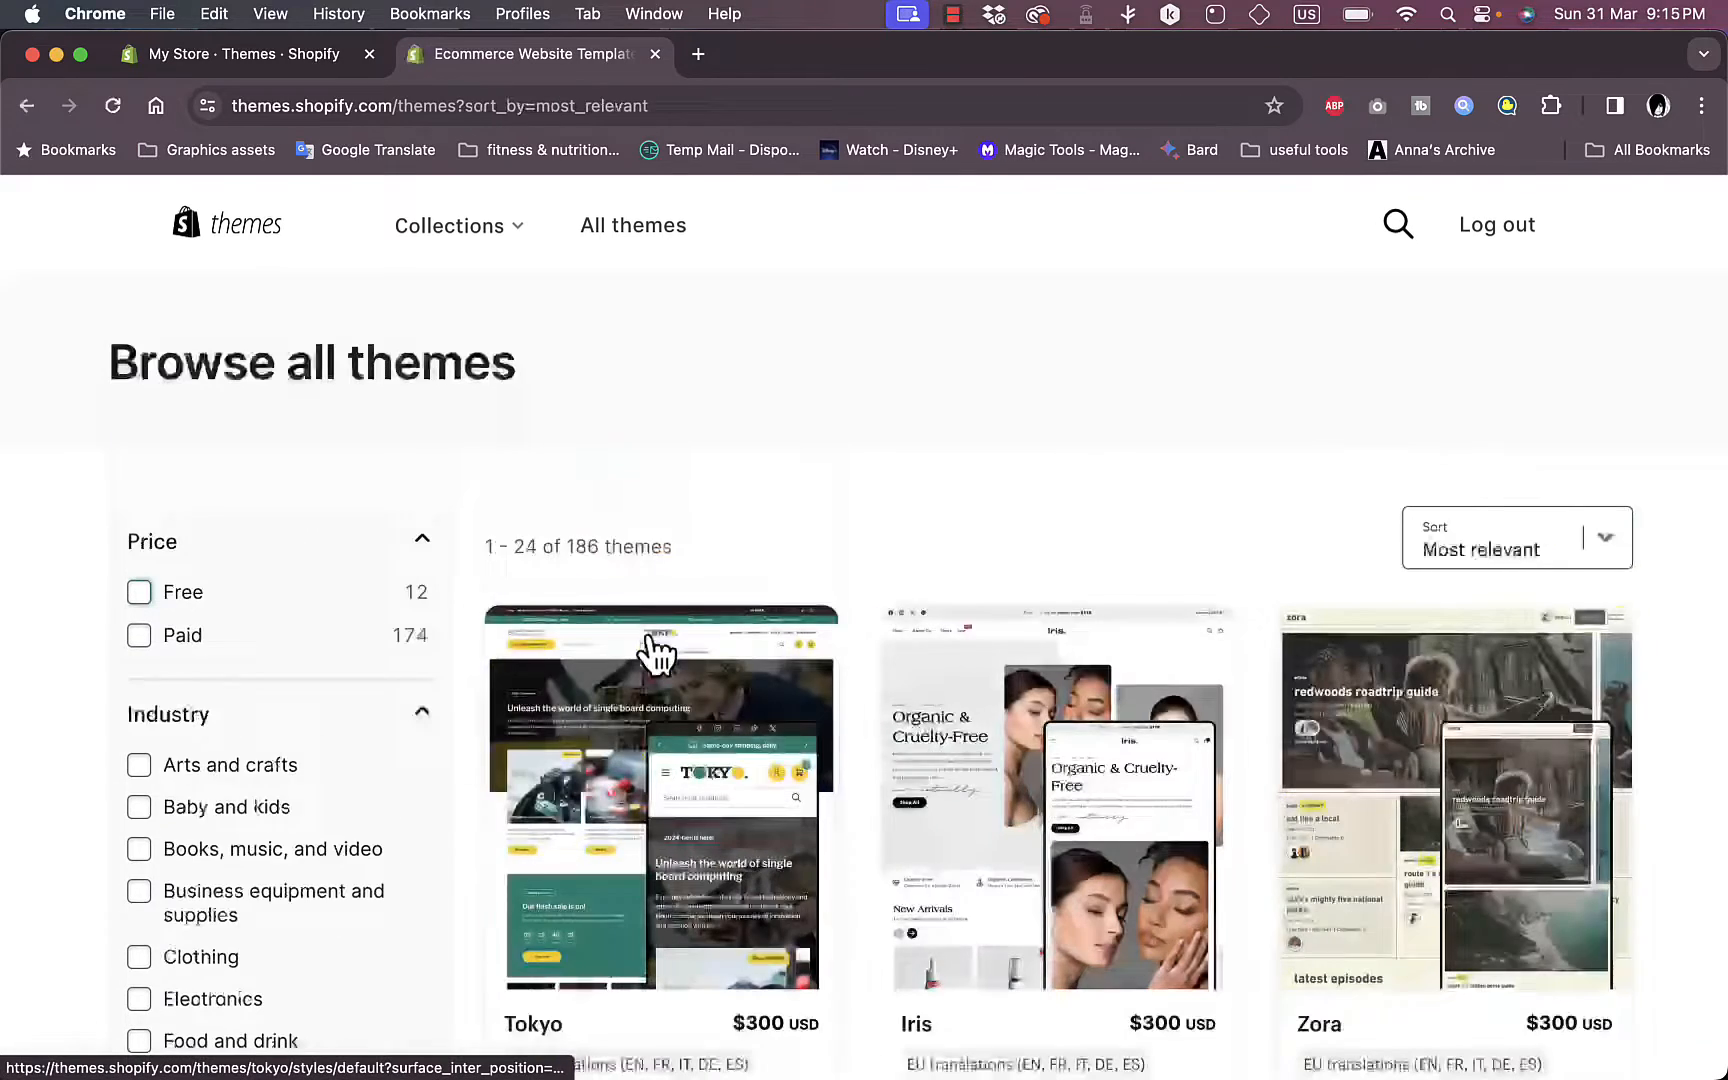
scroll(650, 655, down, 5)
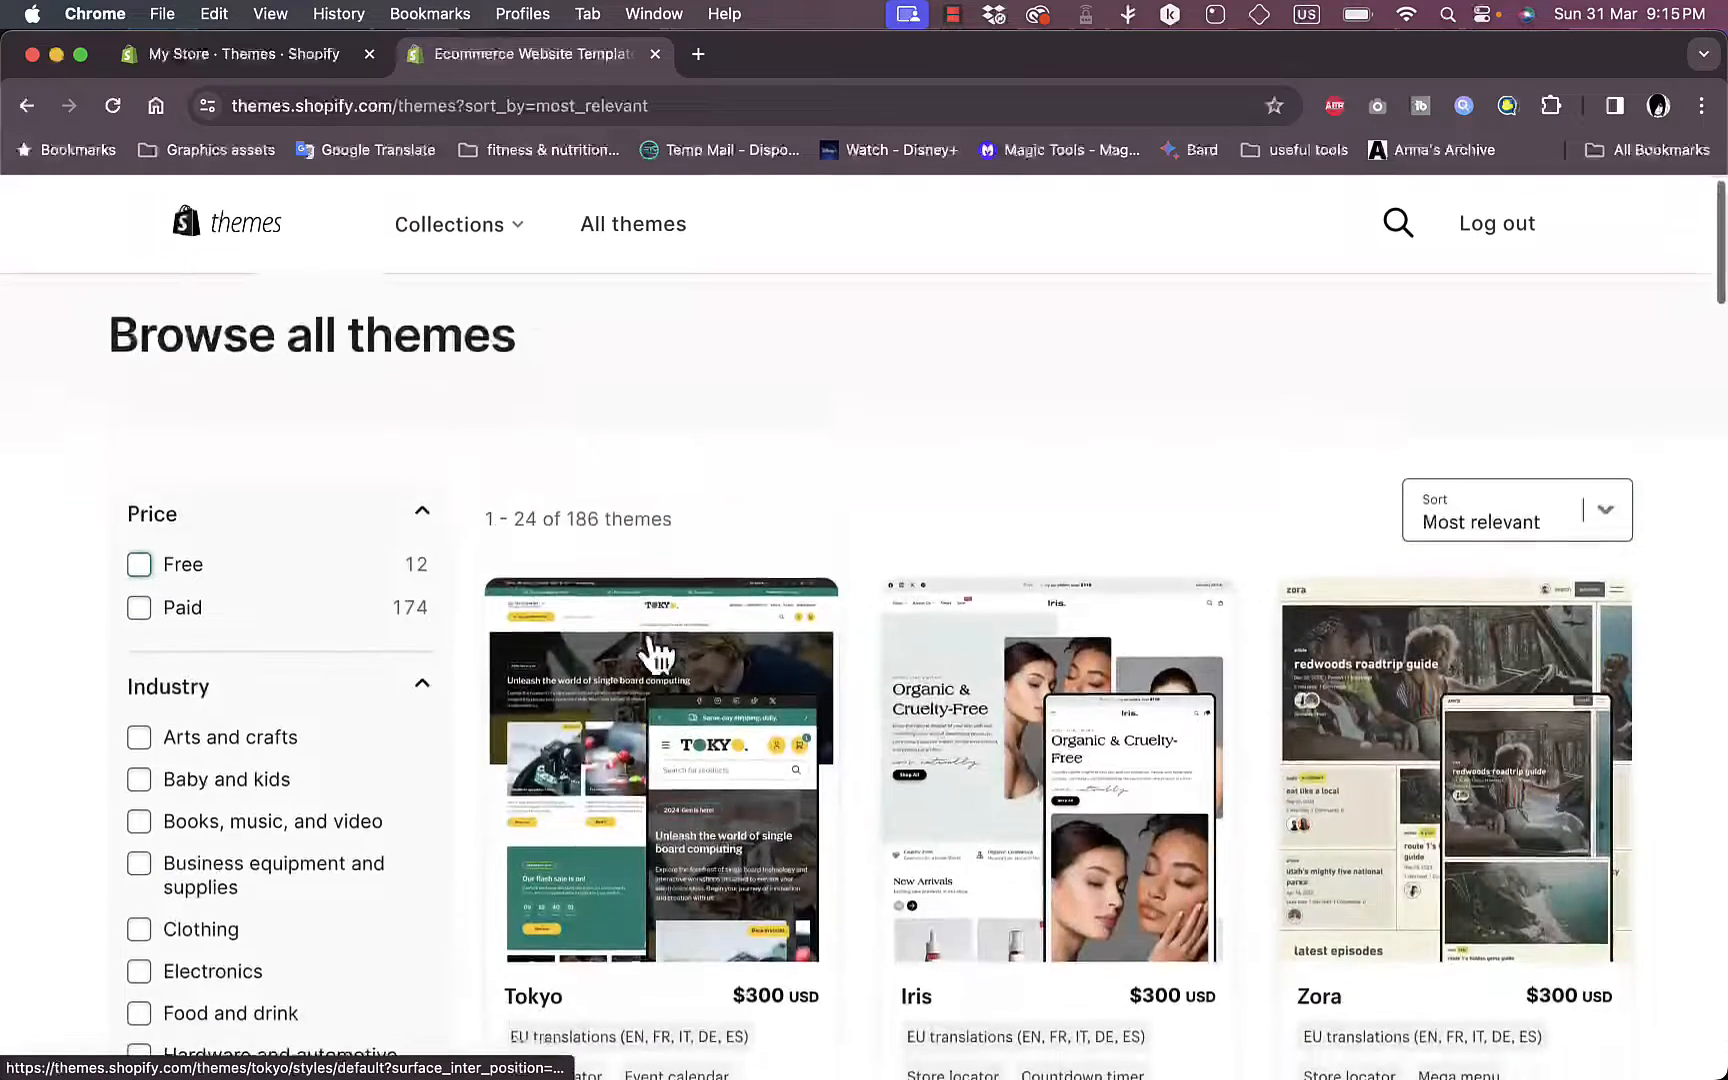
scroll(655, 655, down, 20)
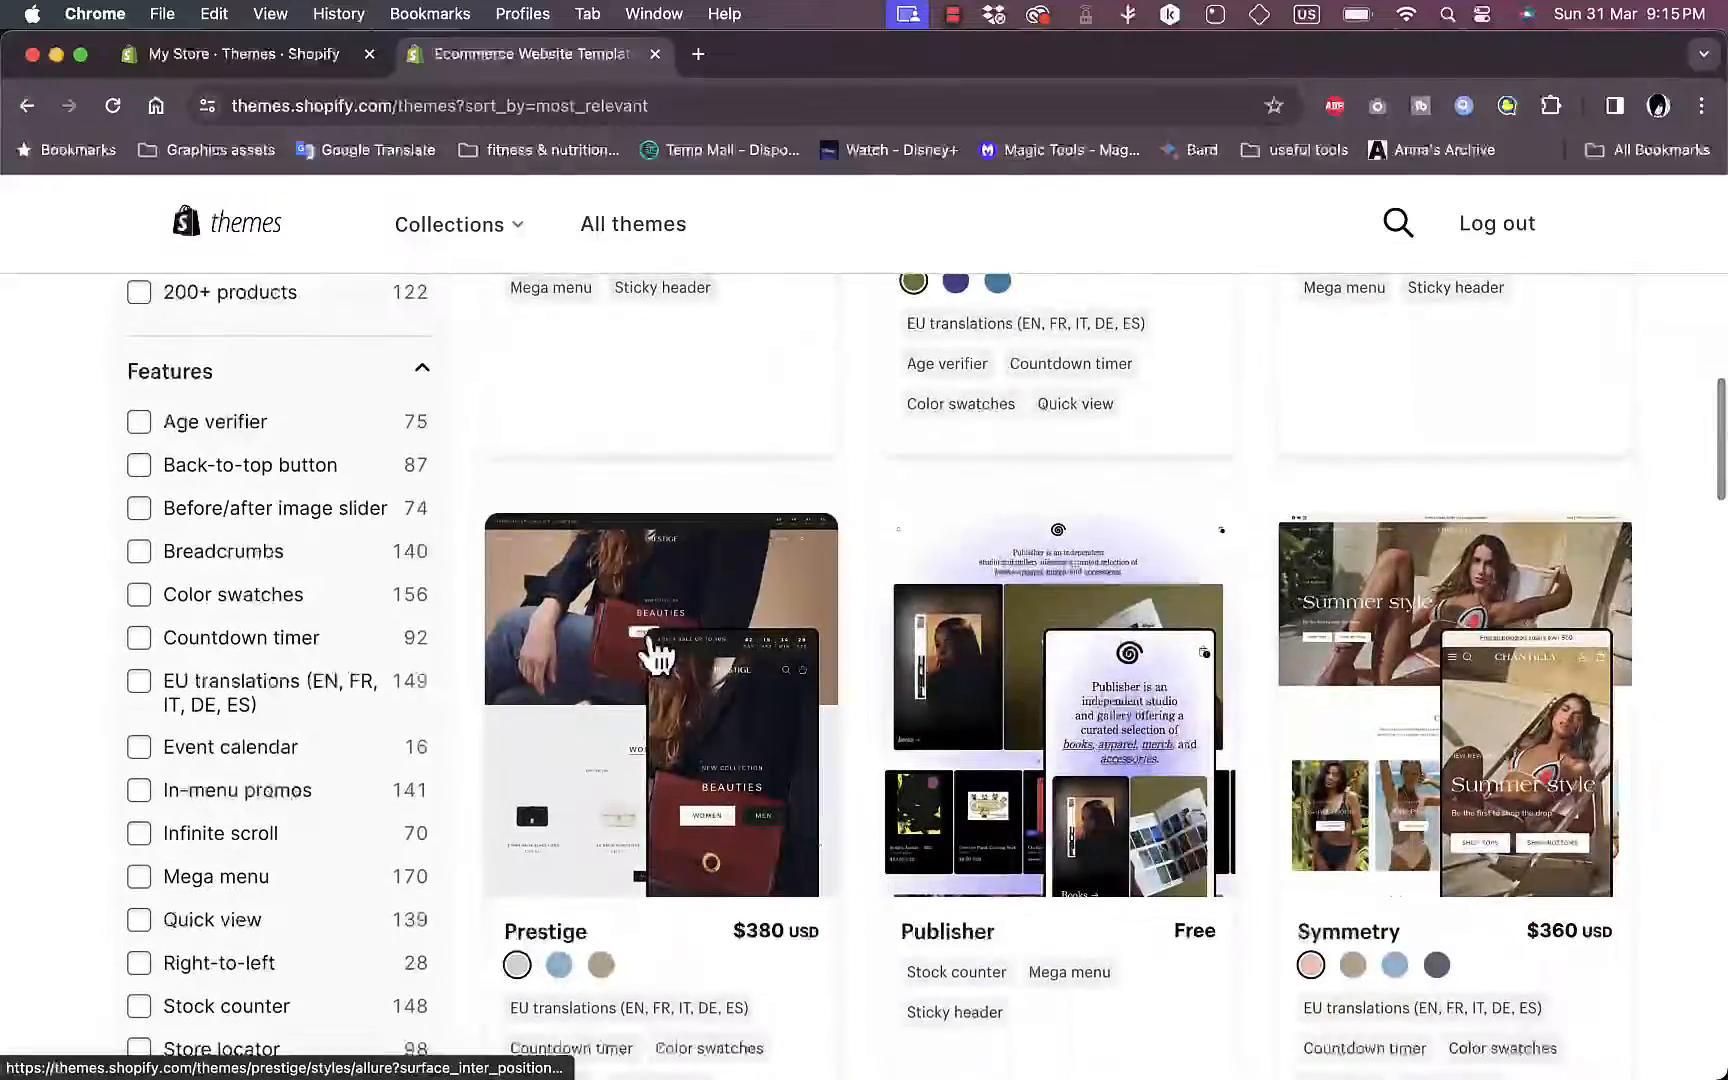
scroll(650, 652, down, 9)
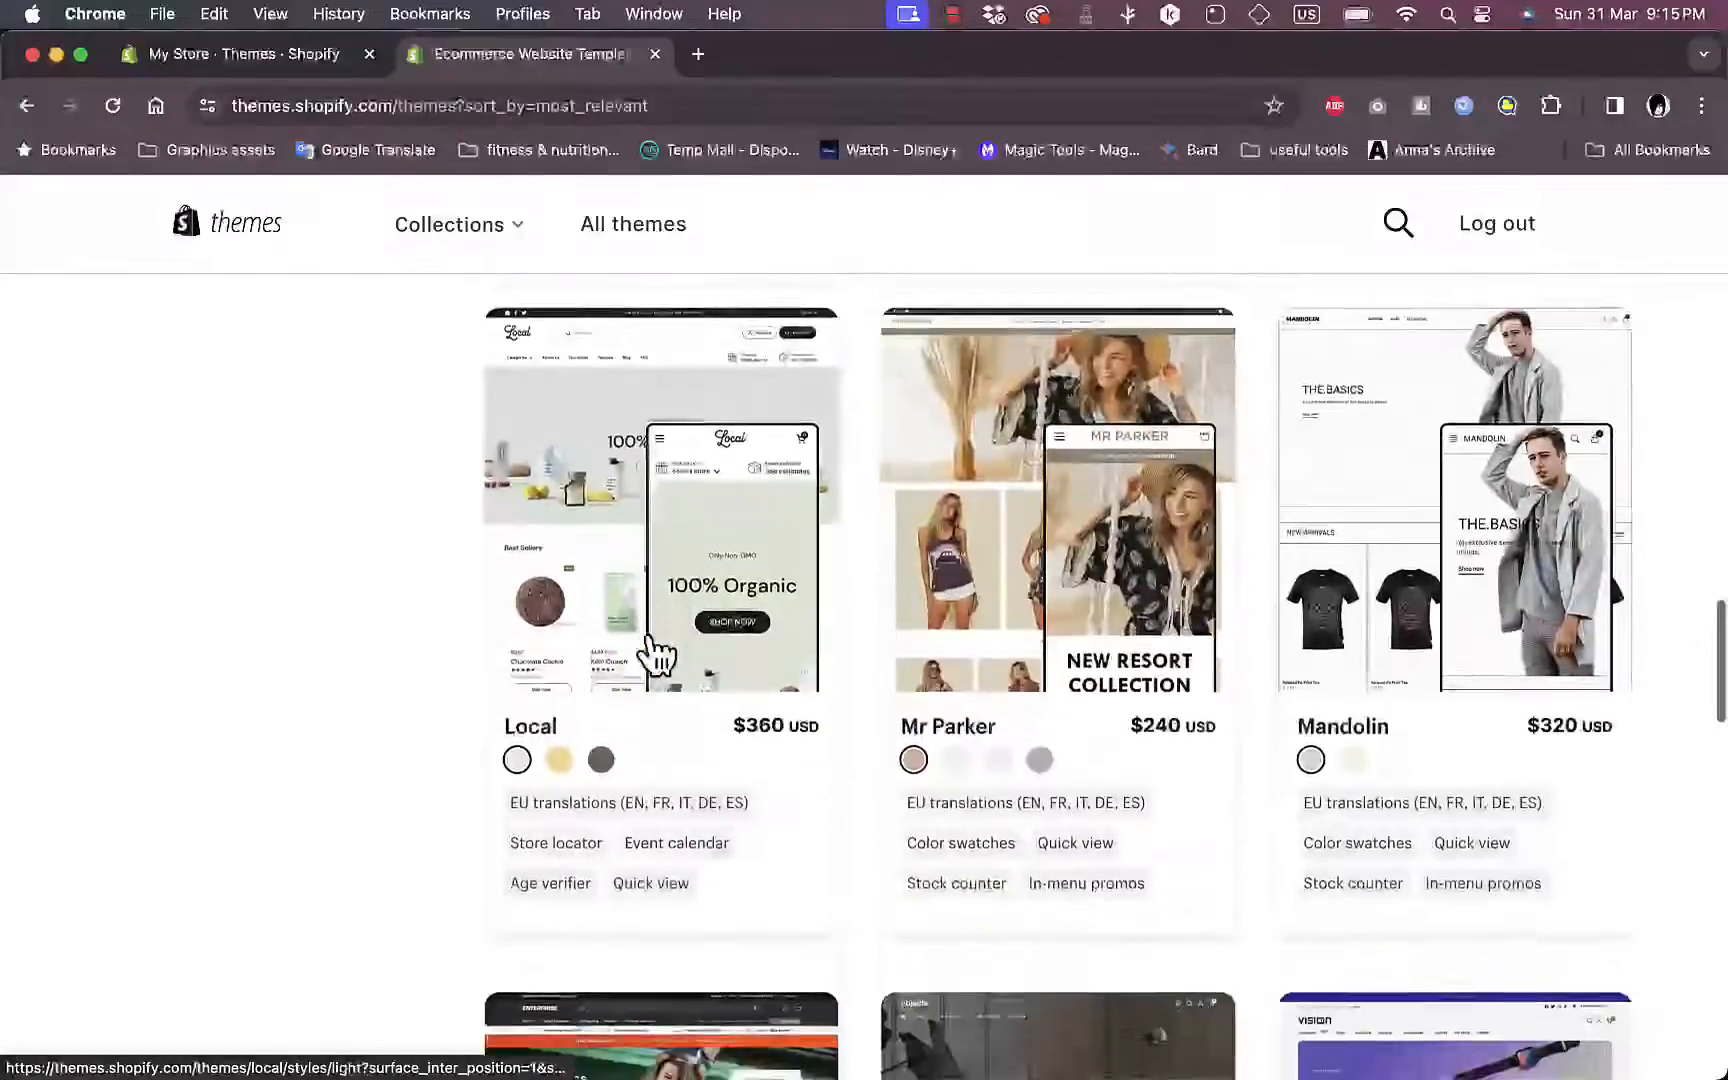
scroll(655, 655, up, 20)
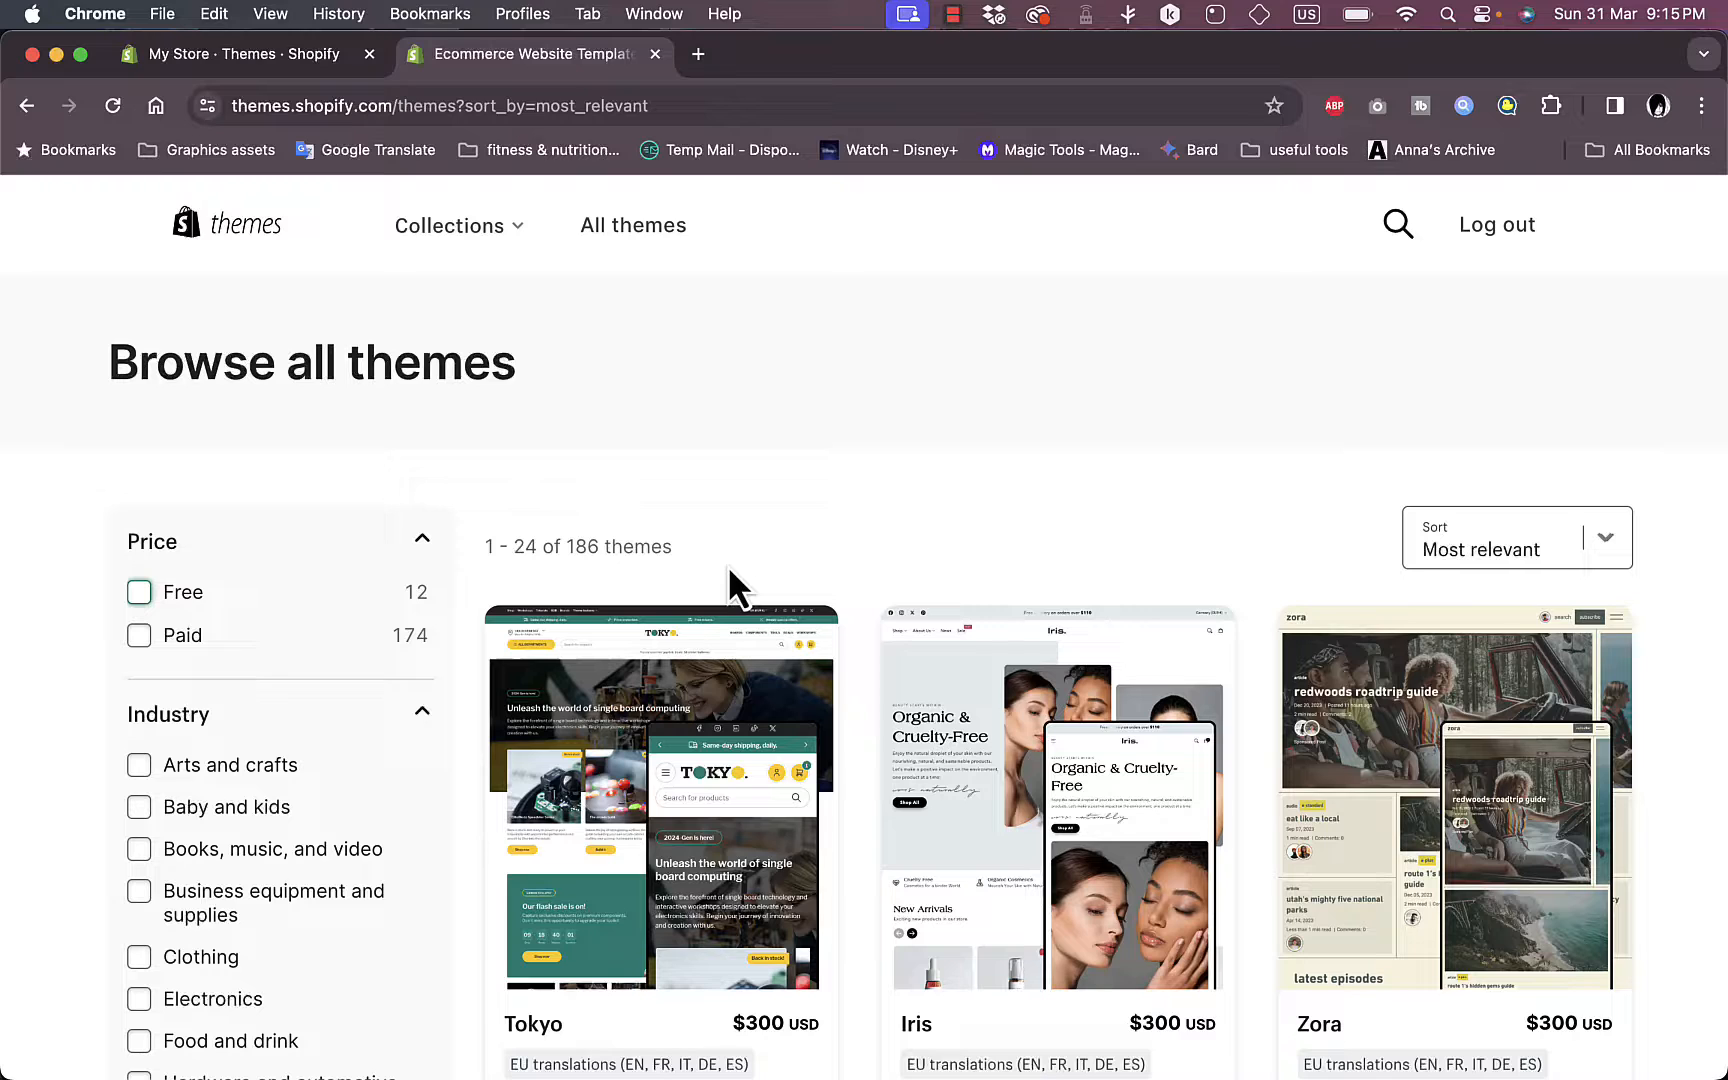
- Search Google for "debutify shopify theme" in a new browser tab and open Debutify's official theme page
click(699, 55)
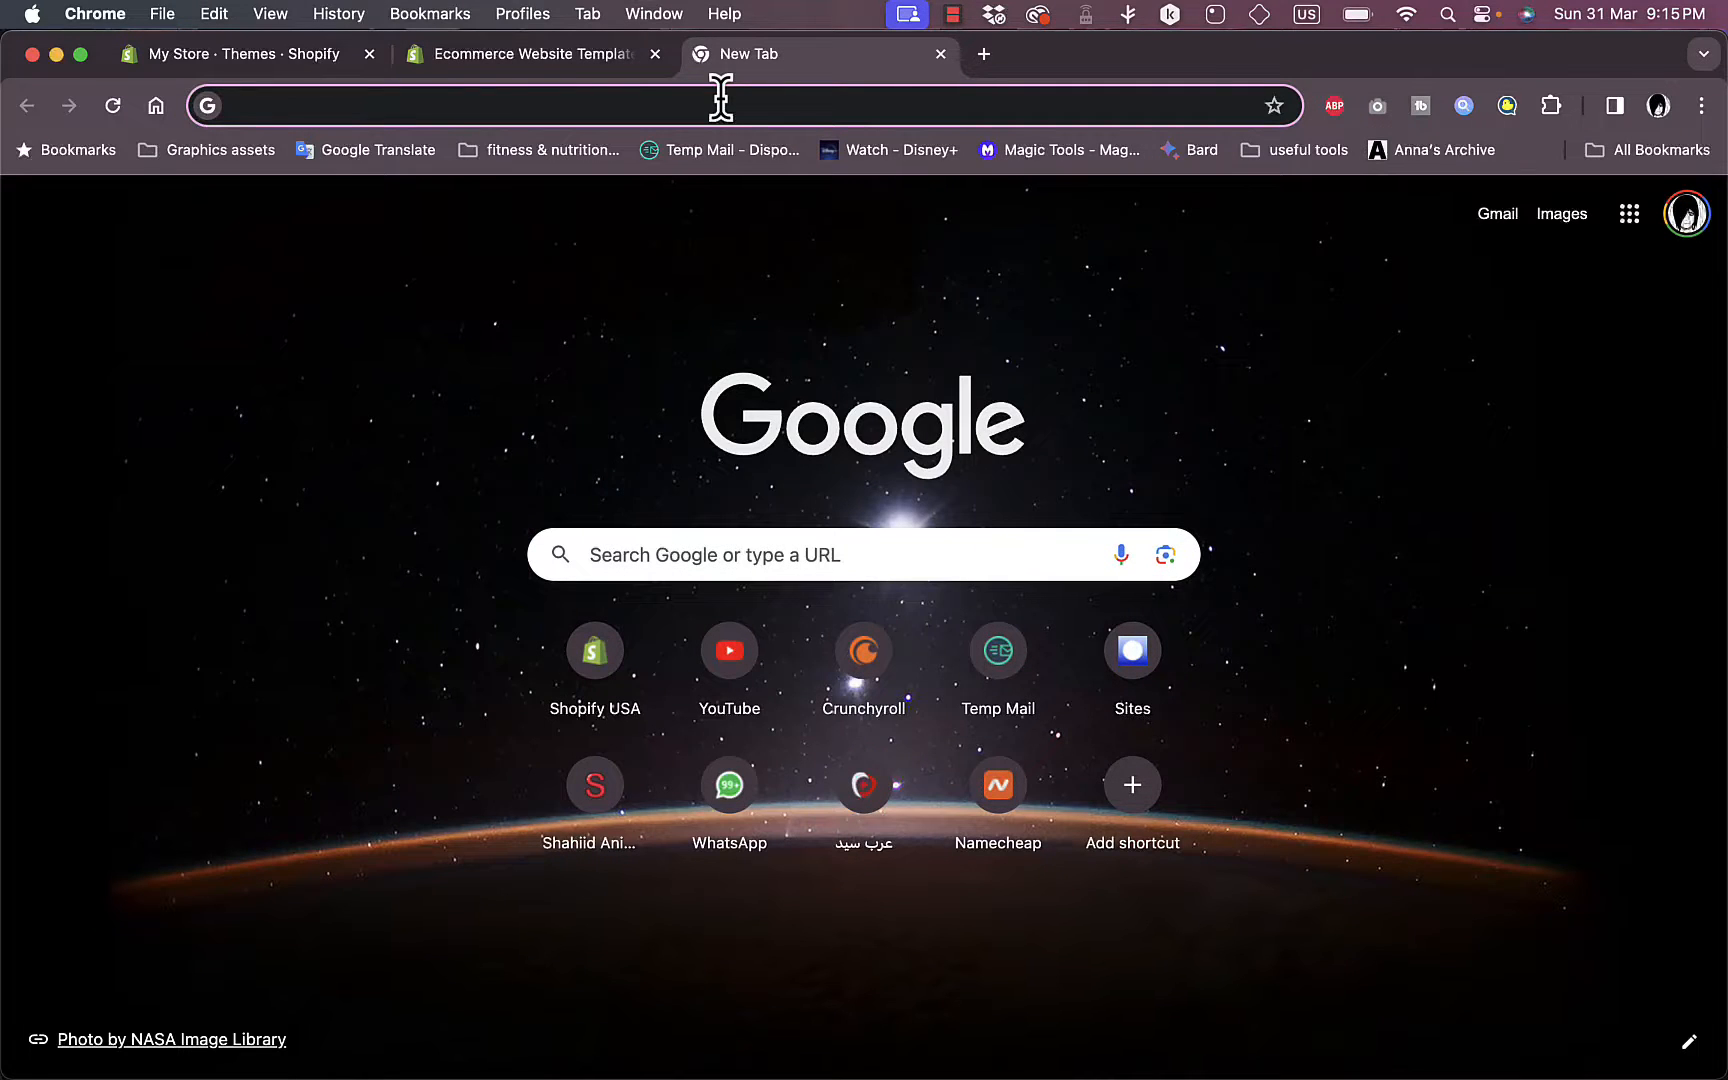
text(debu)
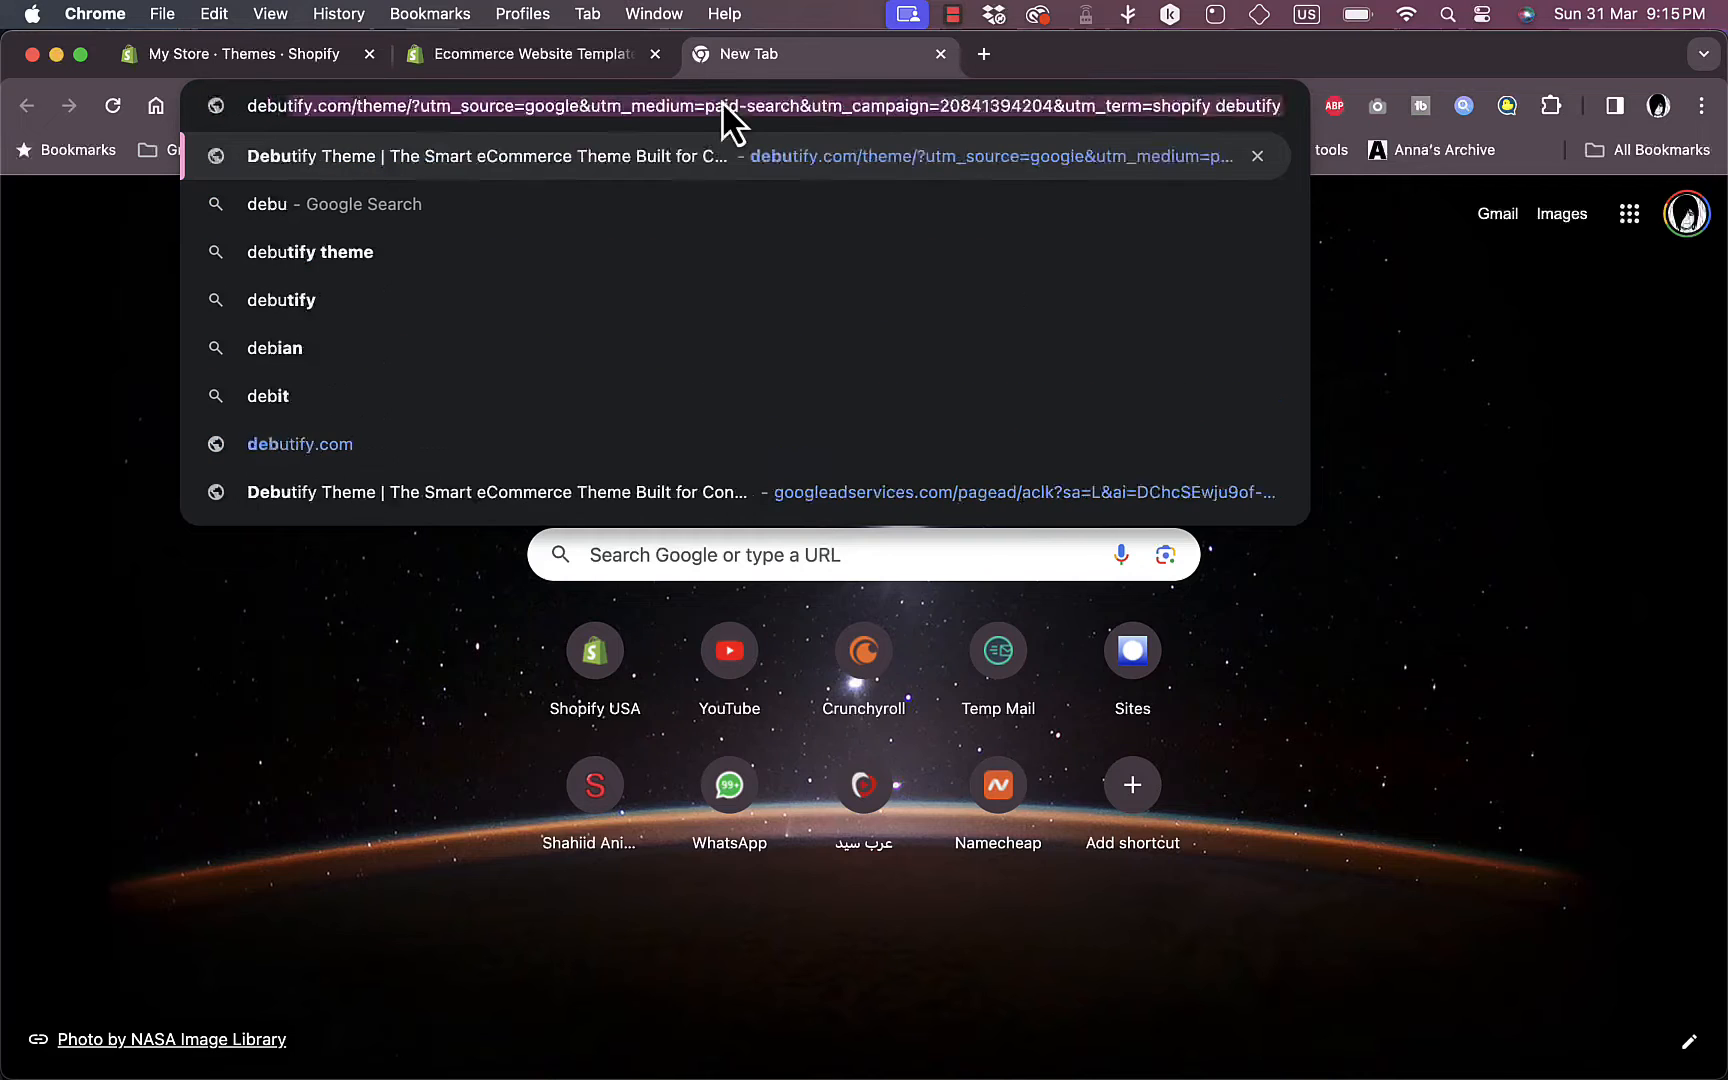
text(ti)
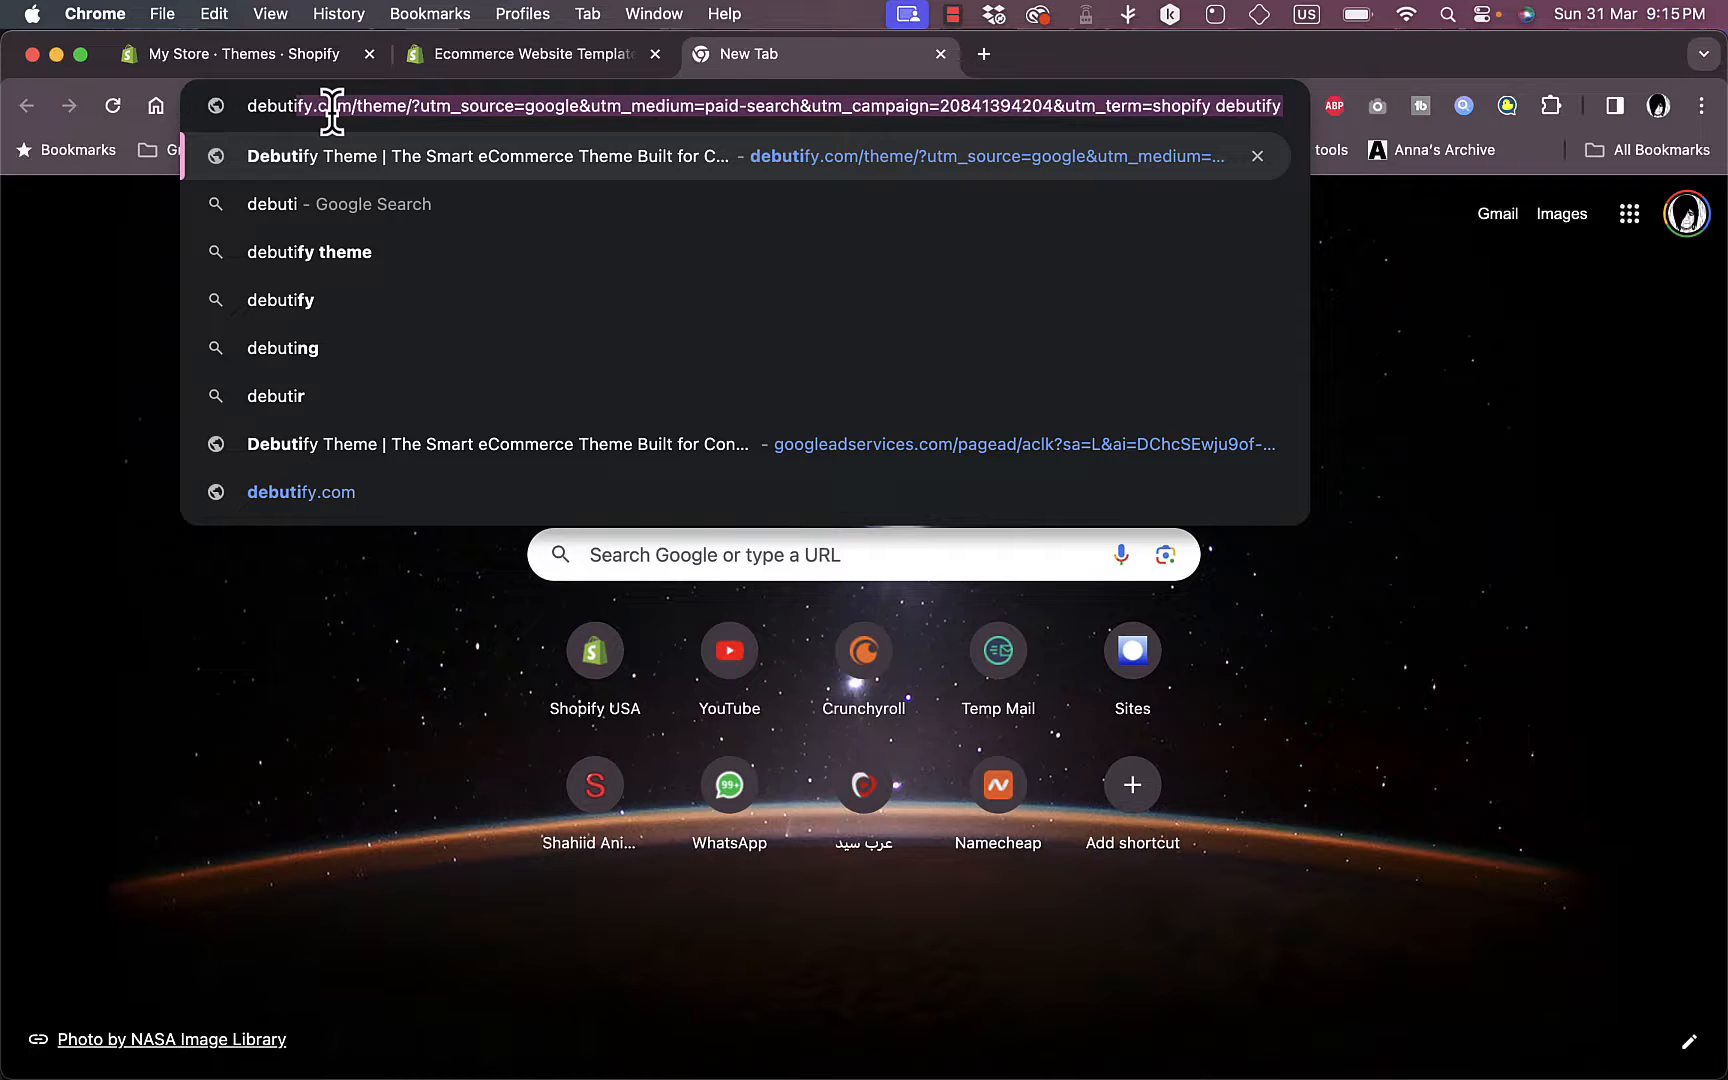
text(fy sh)
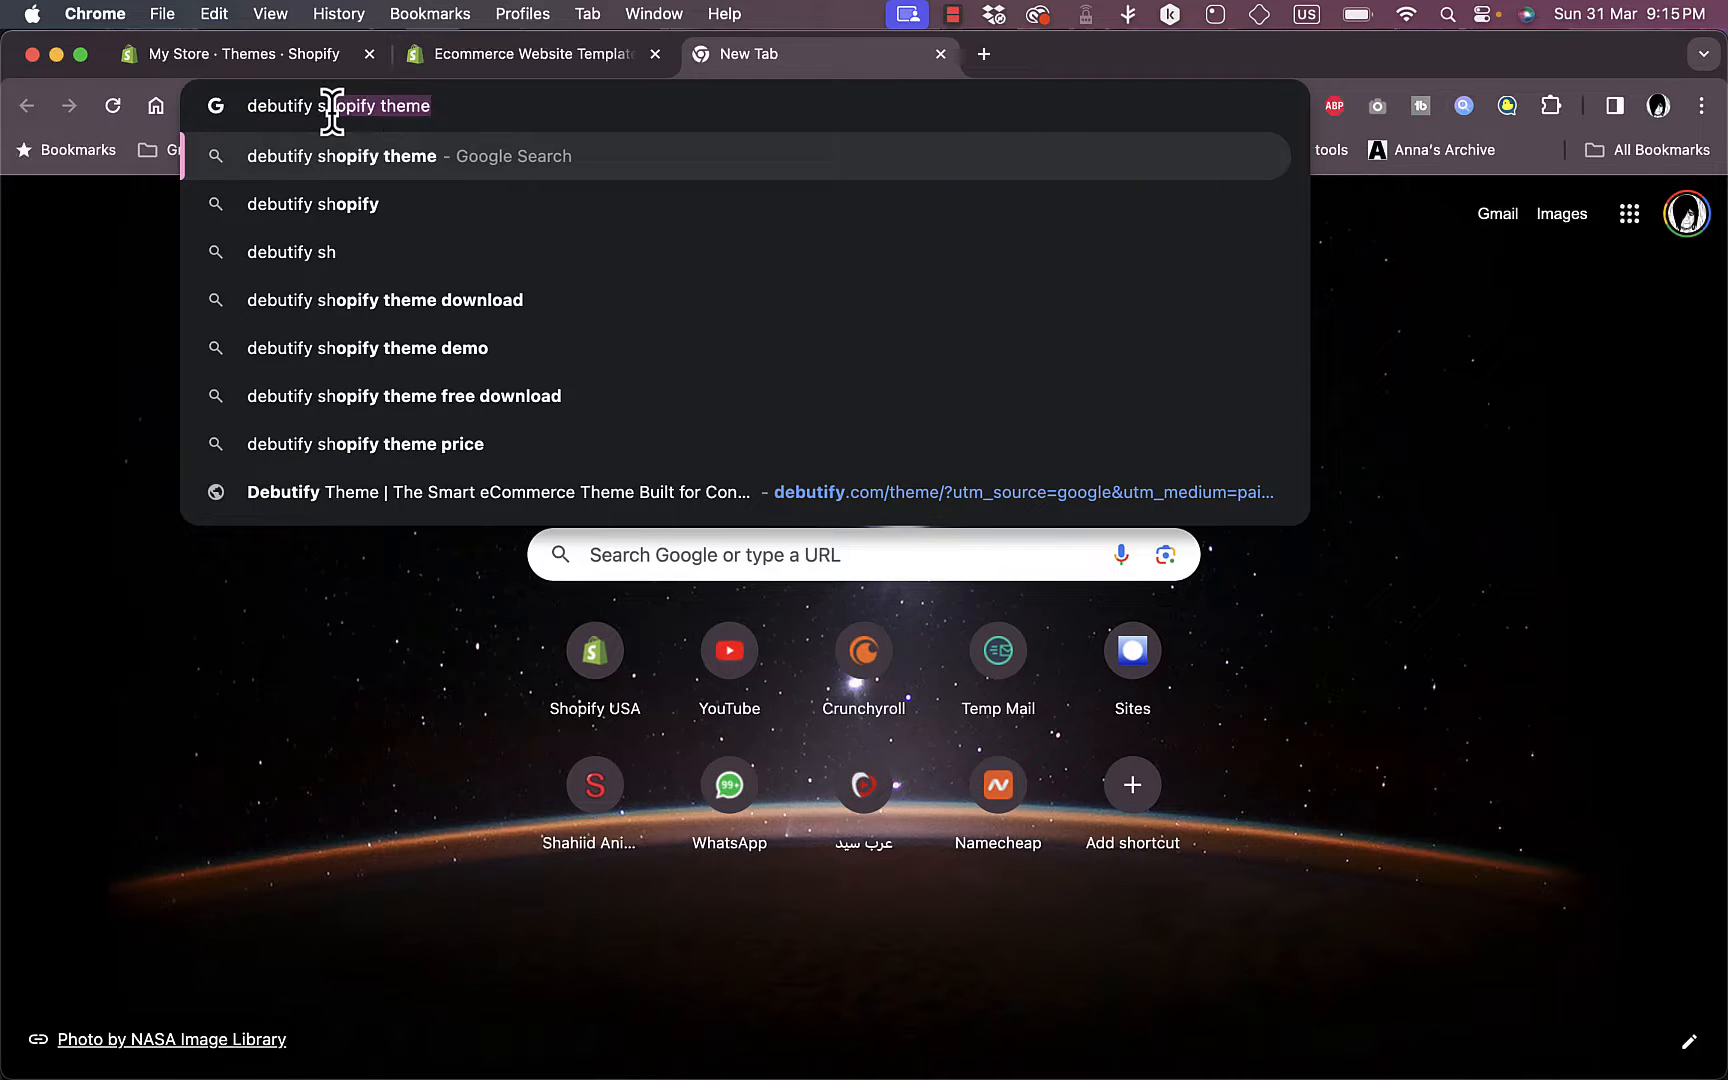
text(opify theme)
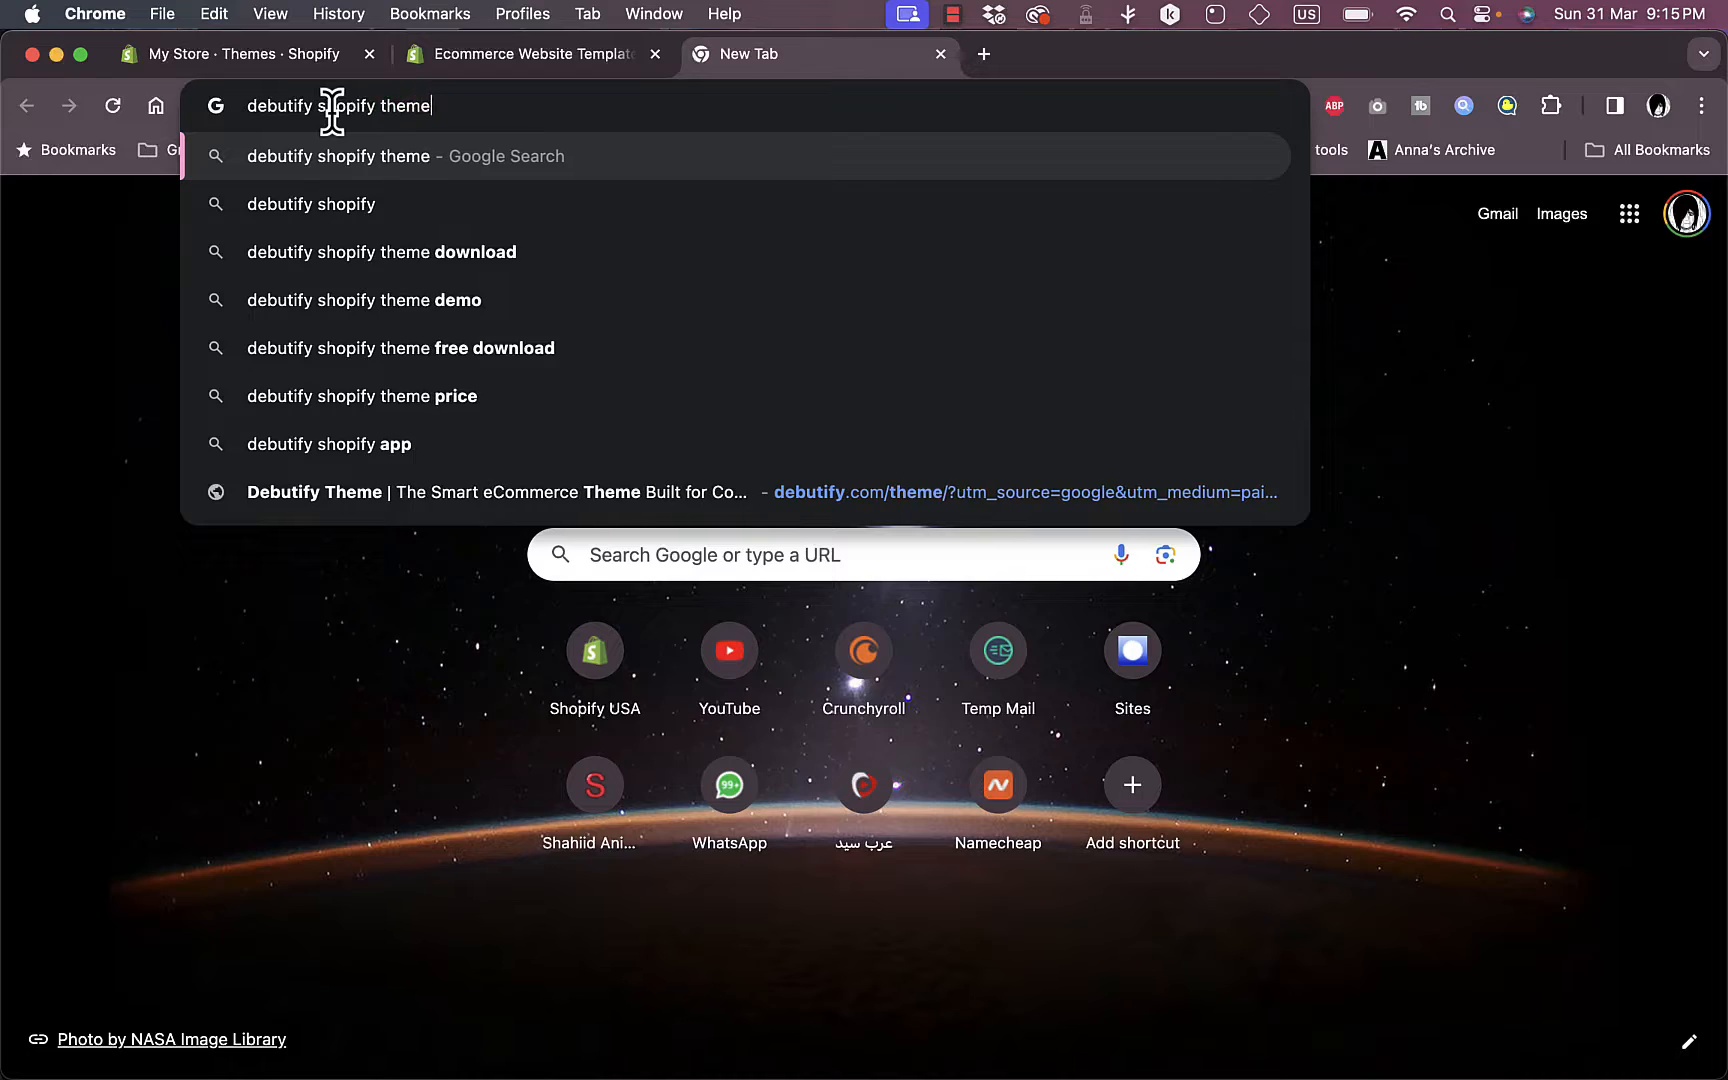
key(Return)
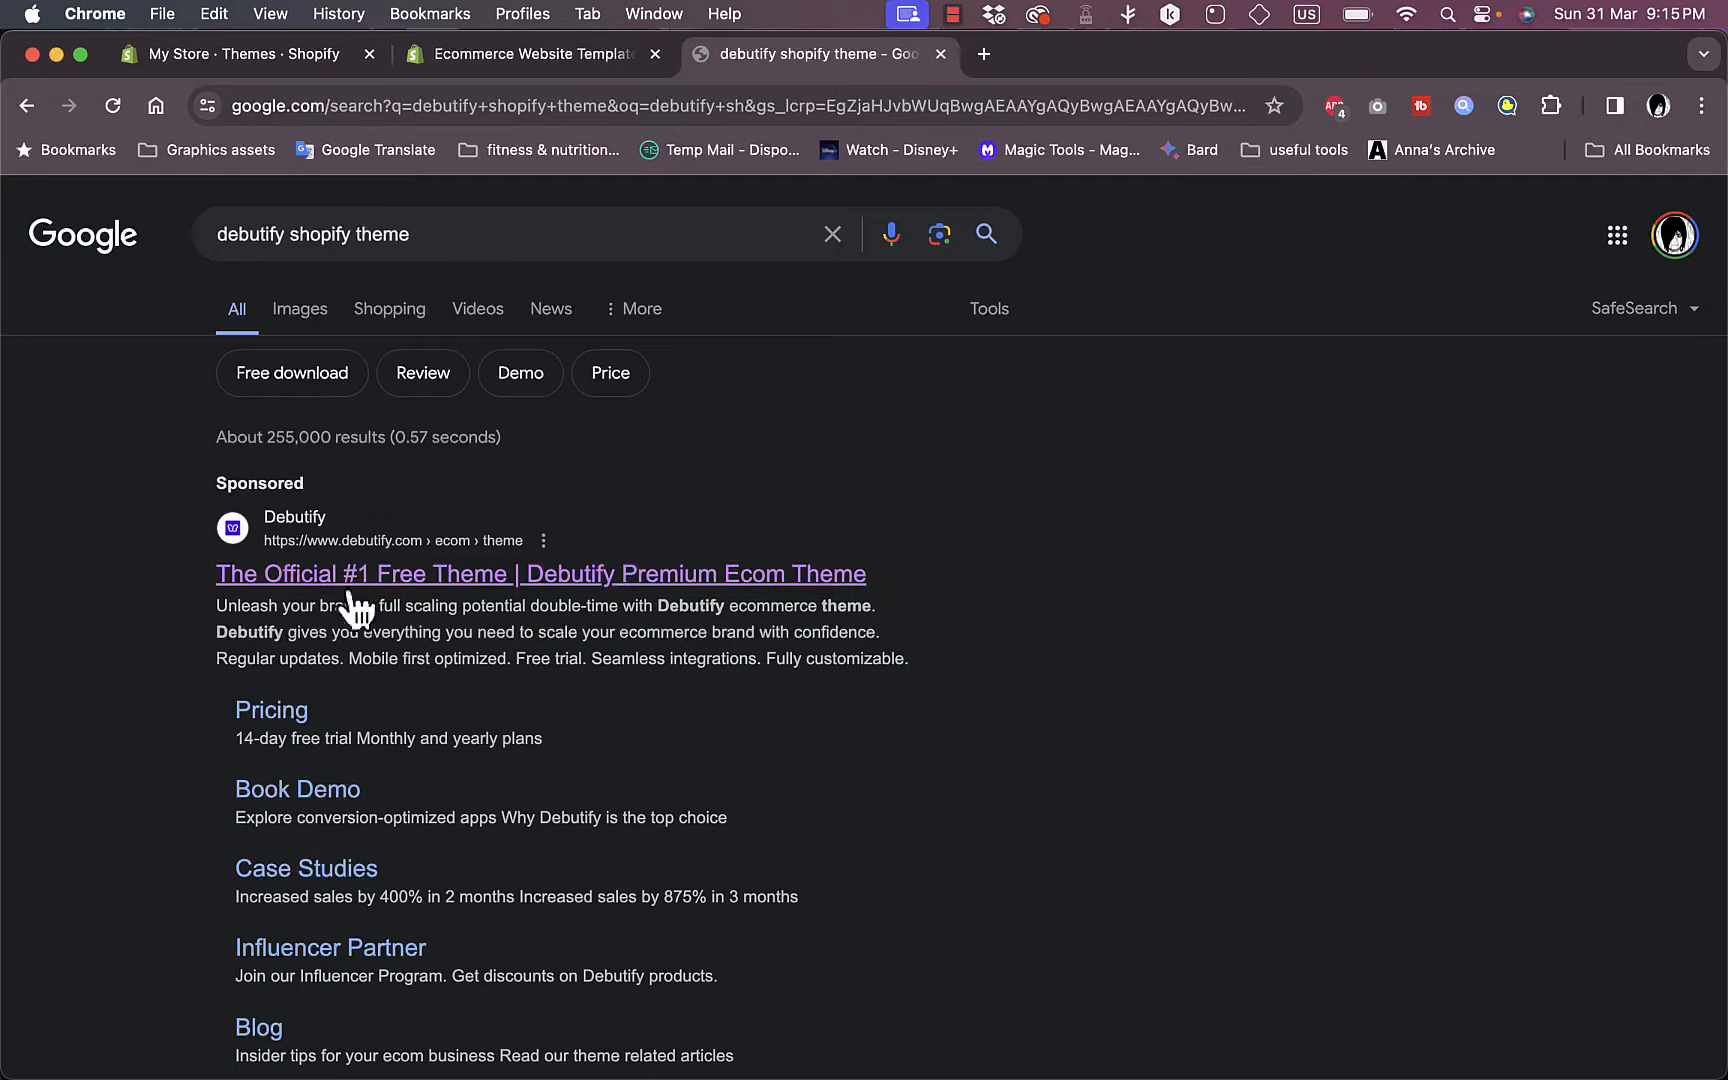
click(411, 585)
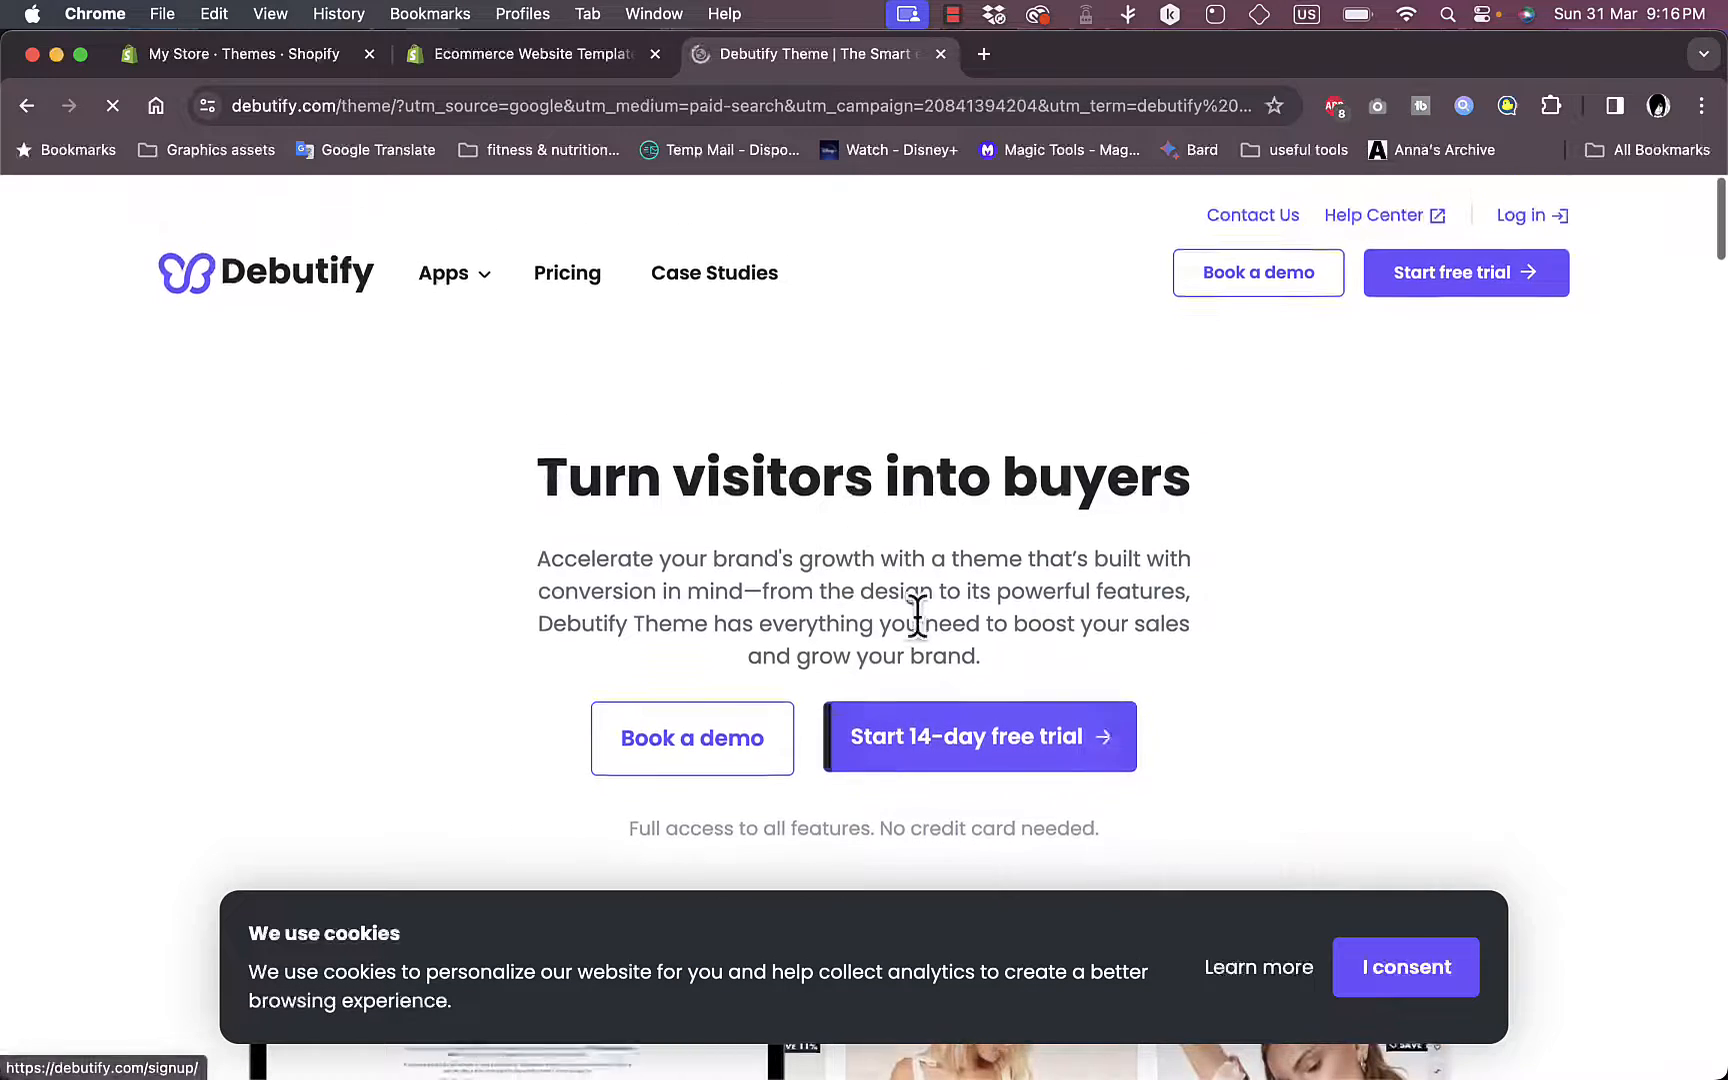
- Start Debutify's 14-day free trial and review the account sign-up form
click(1015, 745)
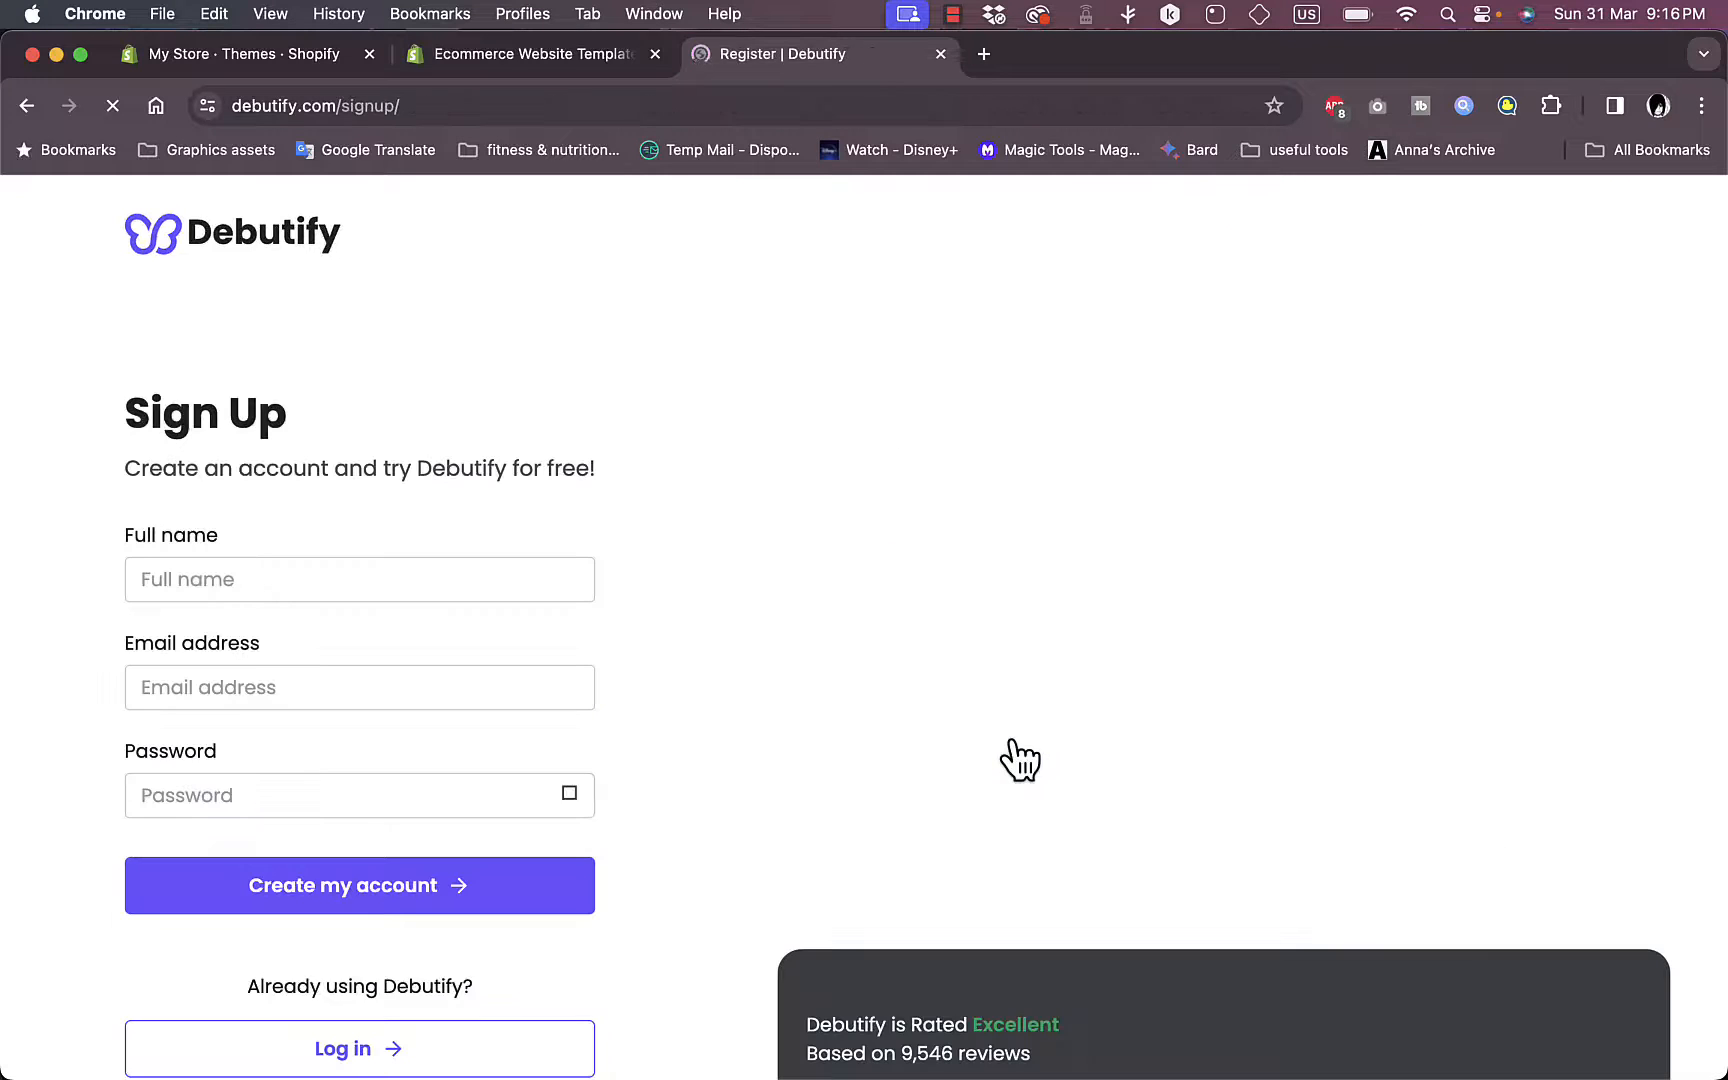
scroll(634, 512, down, 1)
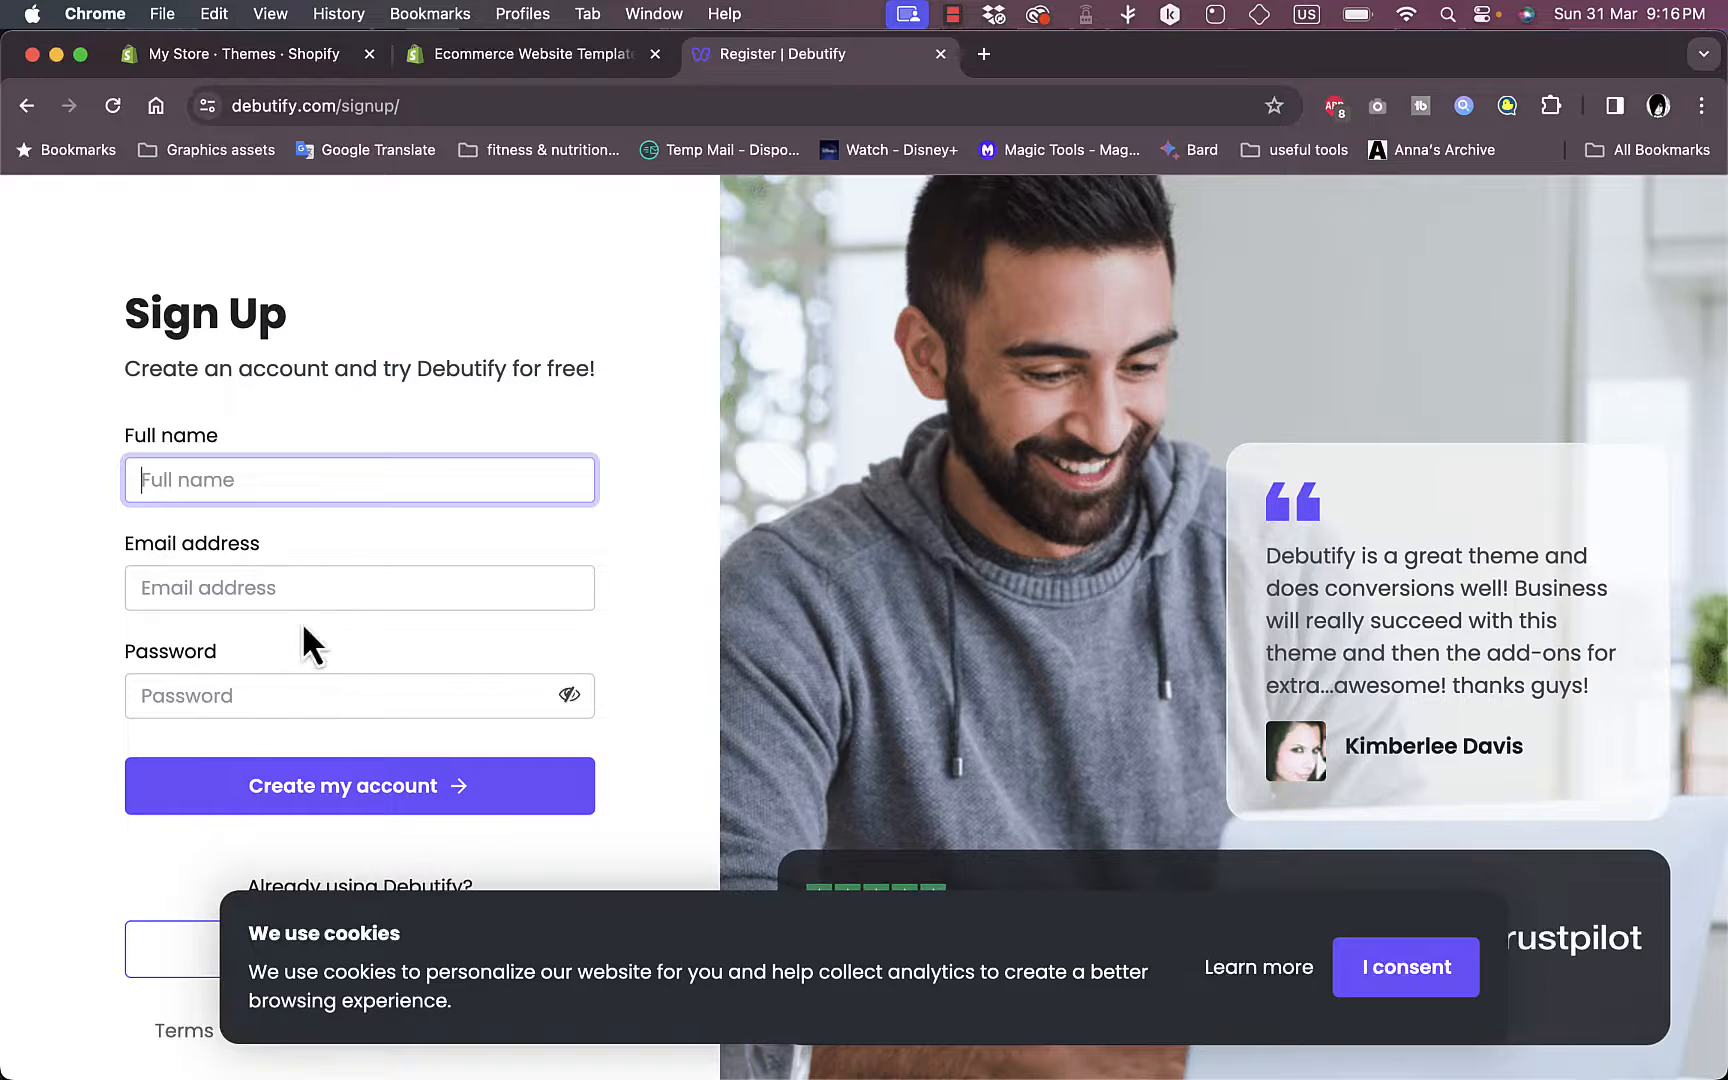
scroll(354, 590, down, 1)
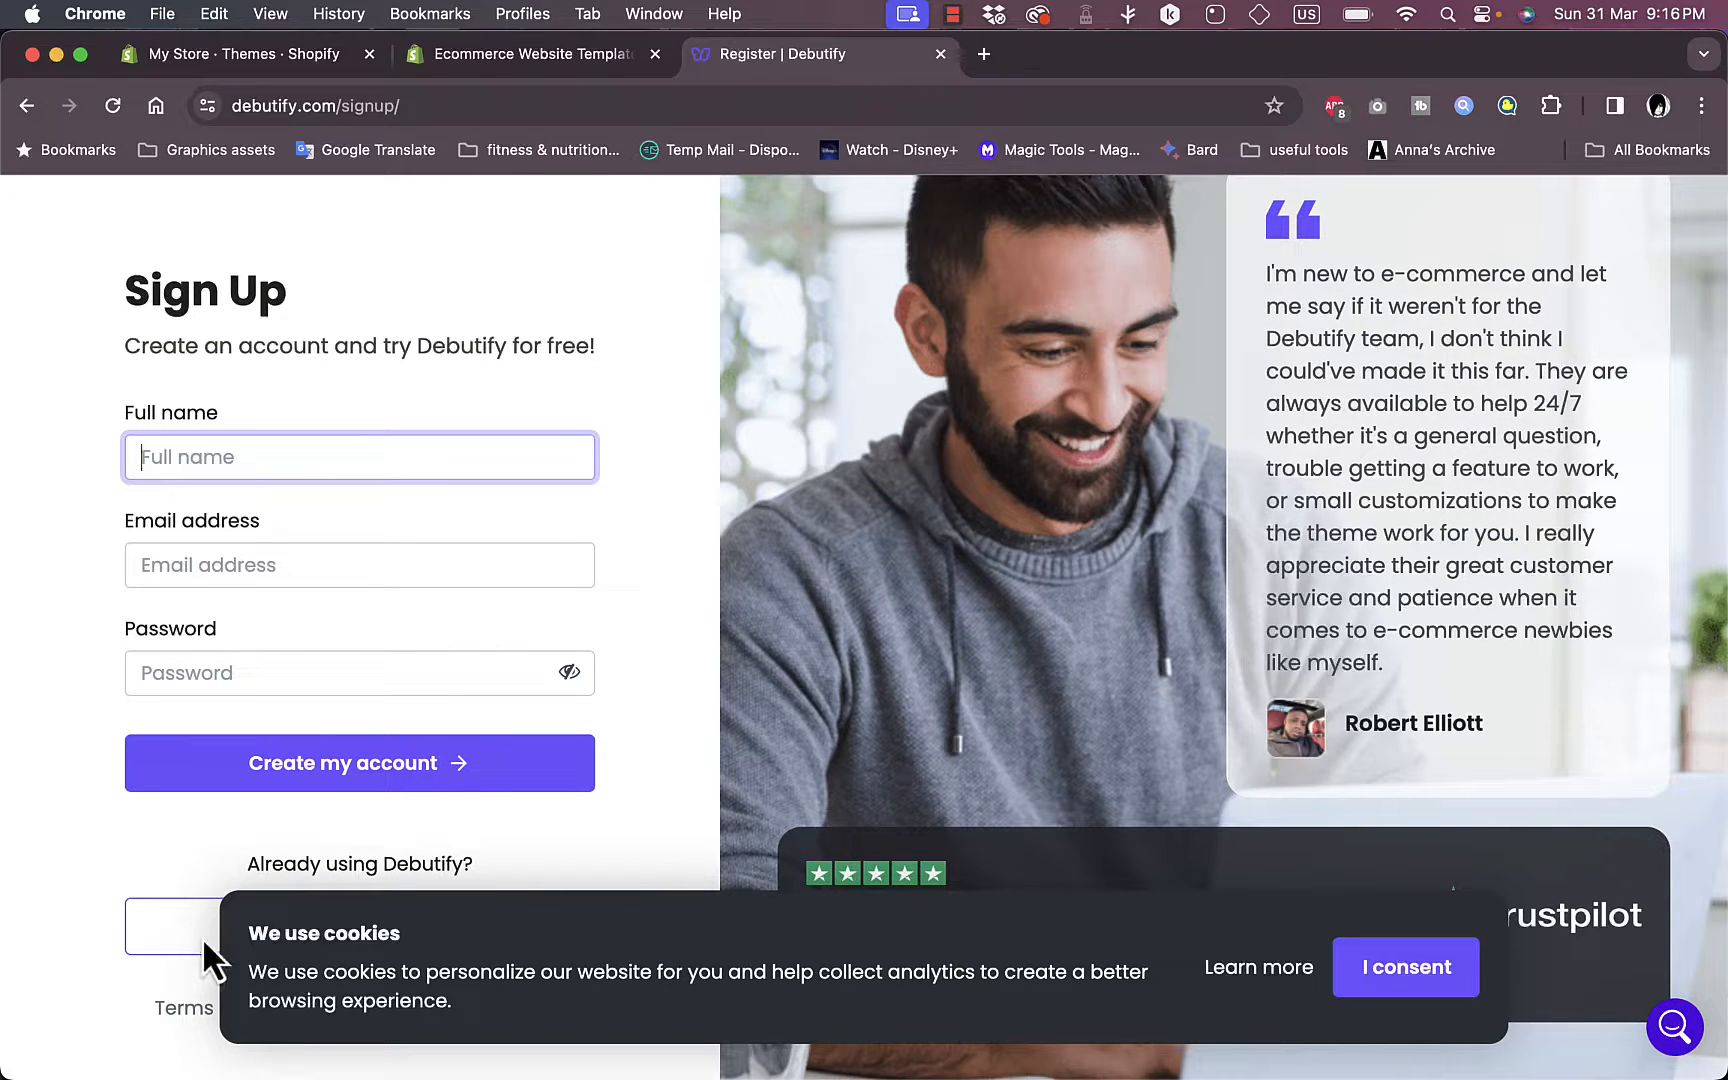
scroll(517, 571, up, 3)
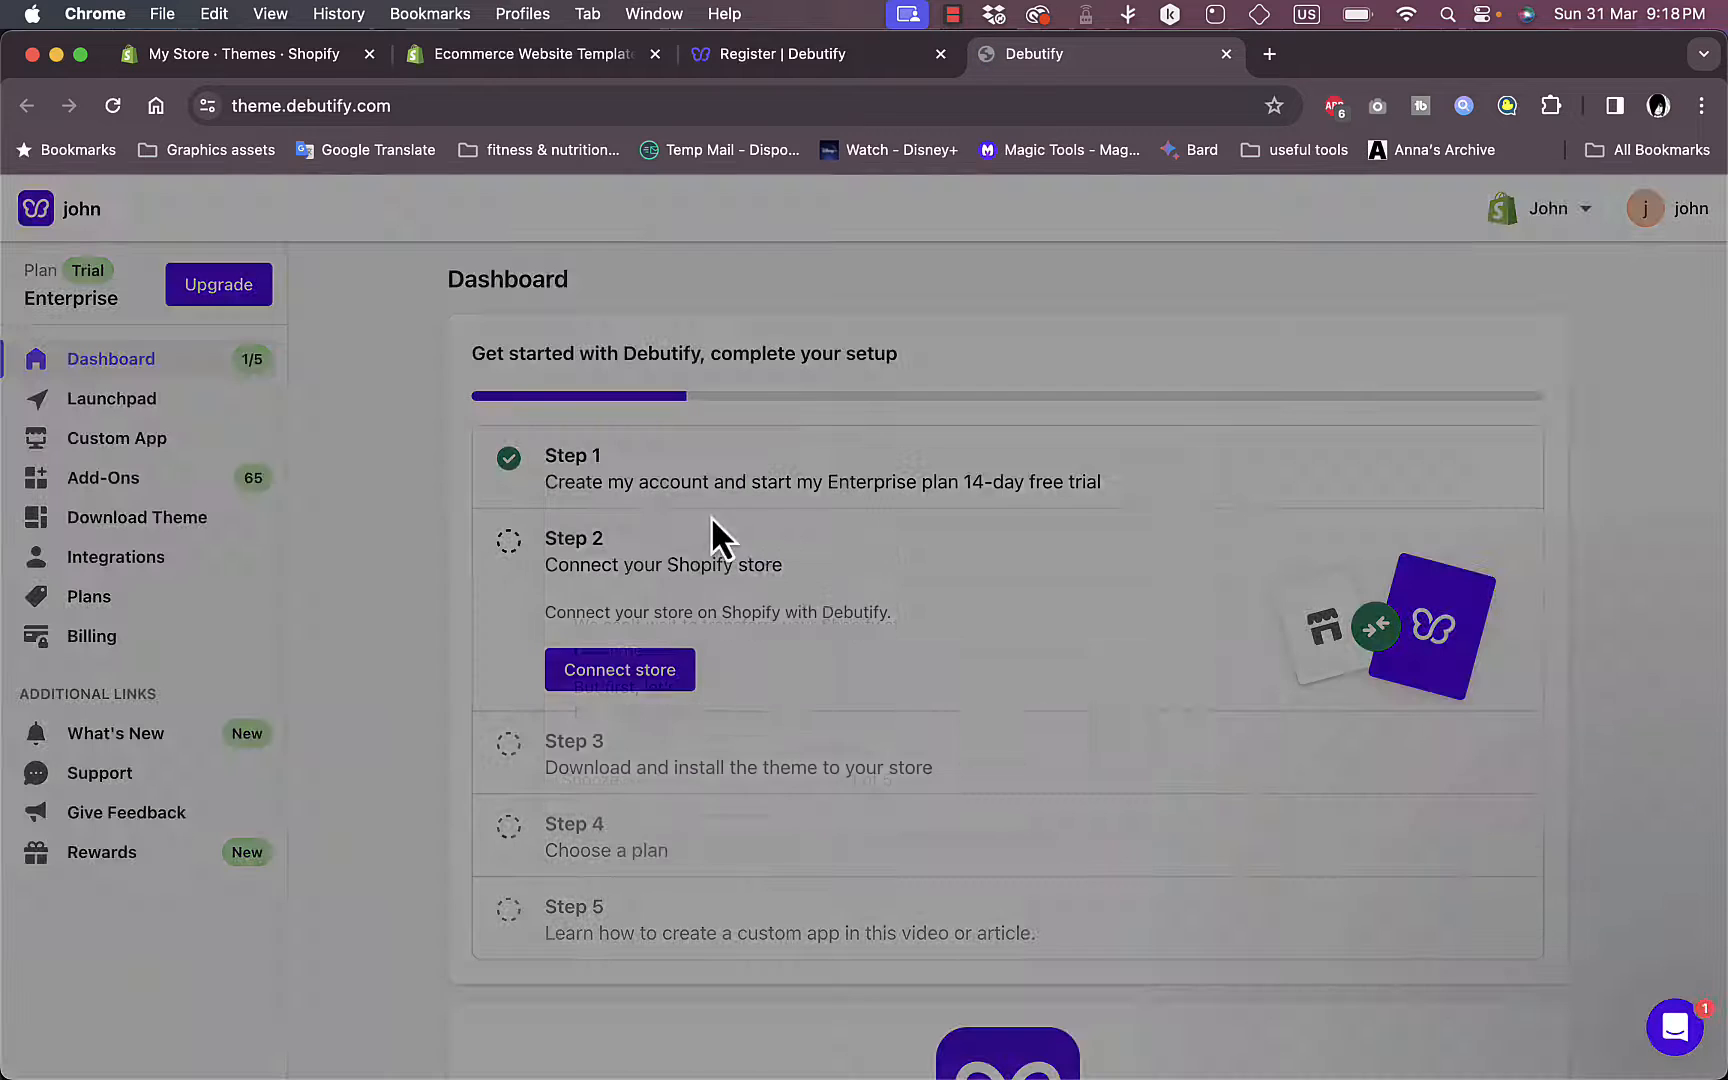
- Dismiss the Debutify 6.1 announcement, start connecting the store and answer Yes to having a Shopify store
click(1165, 503)
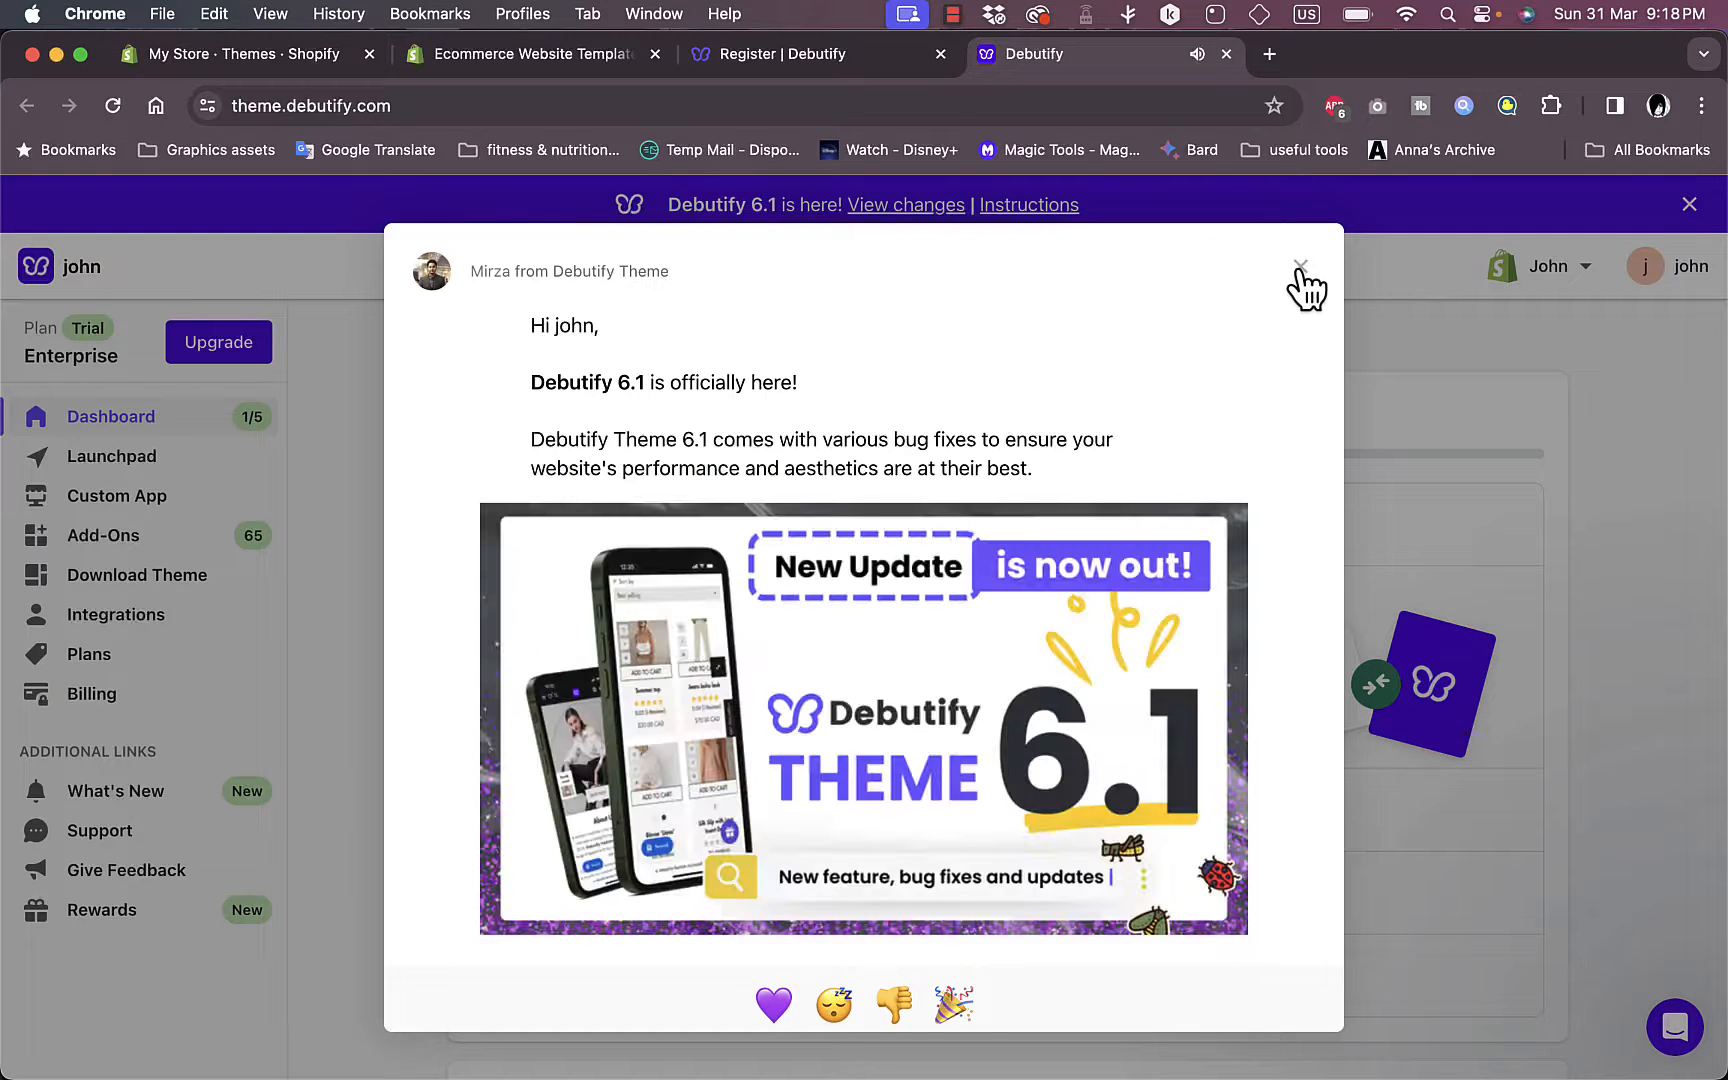
click(1299, 268)
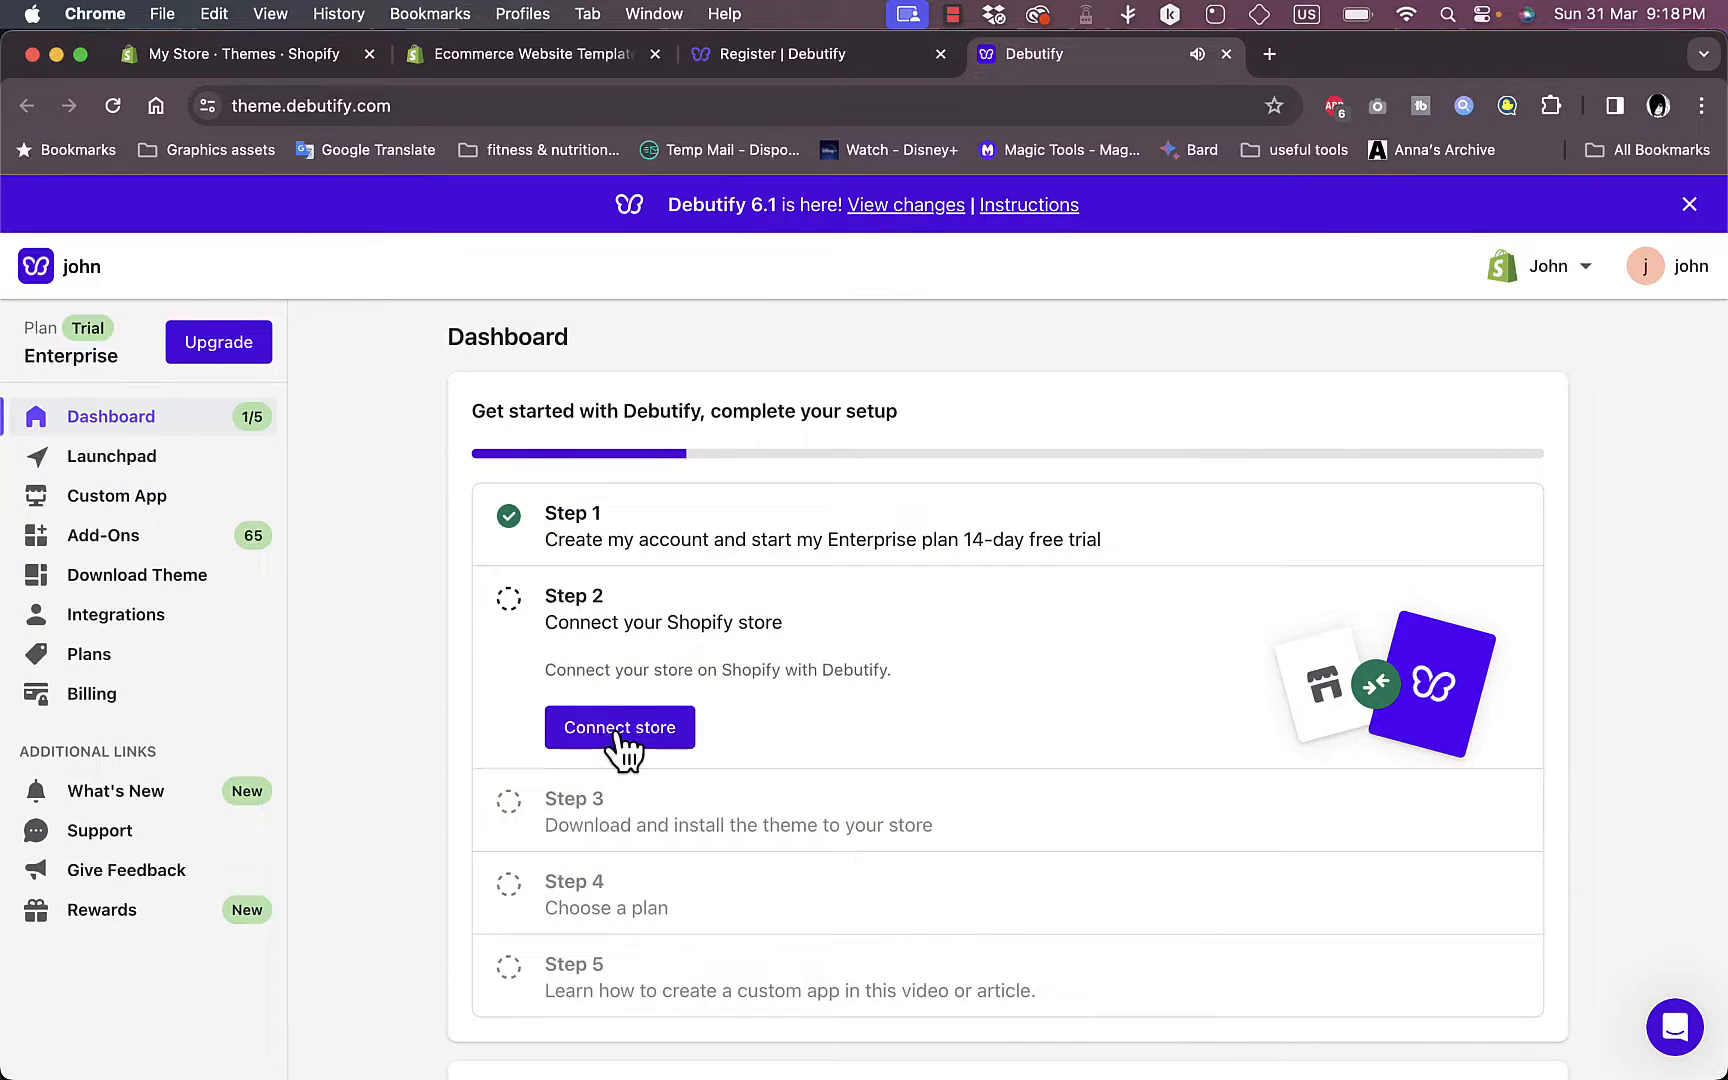
click(617, 731)
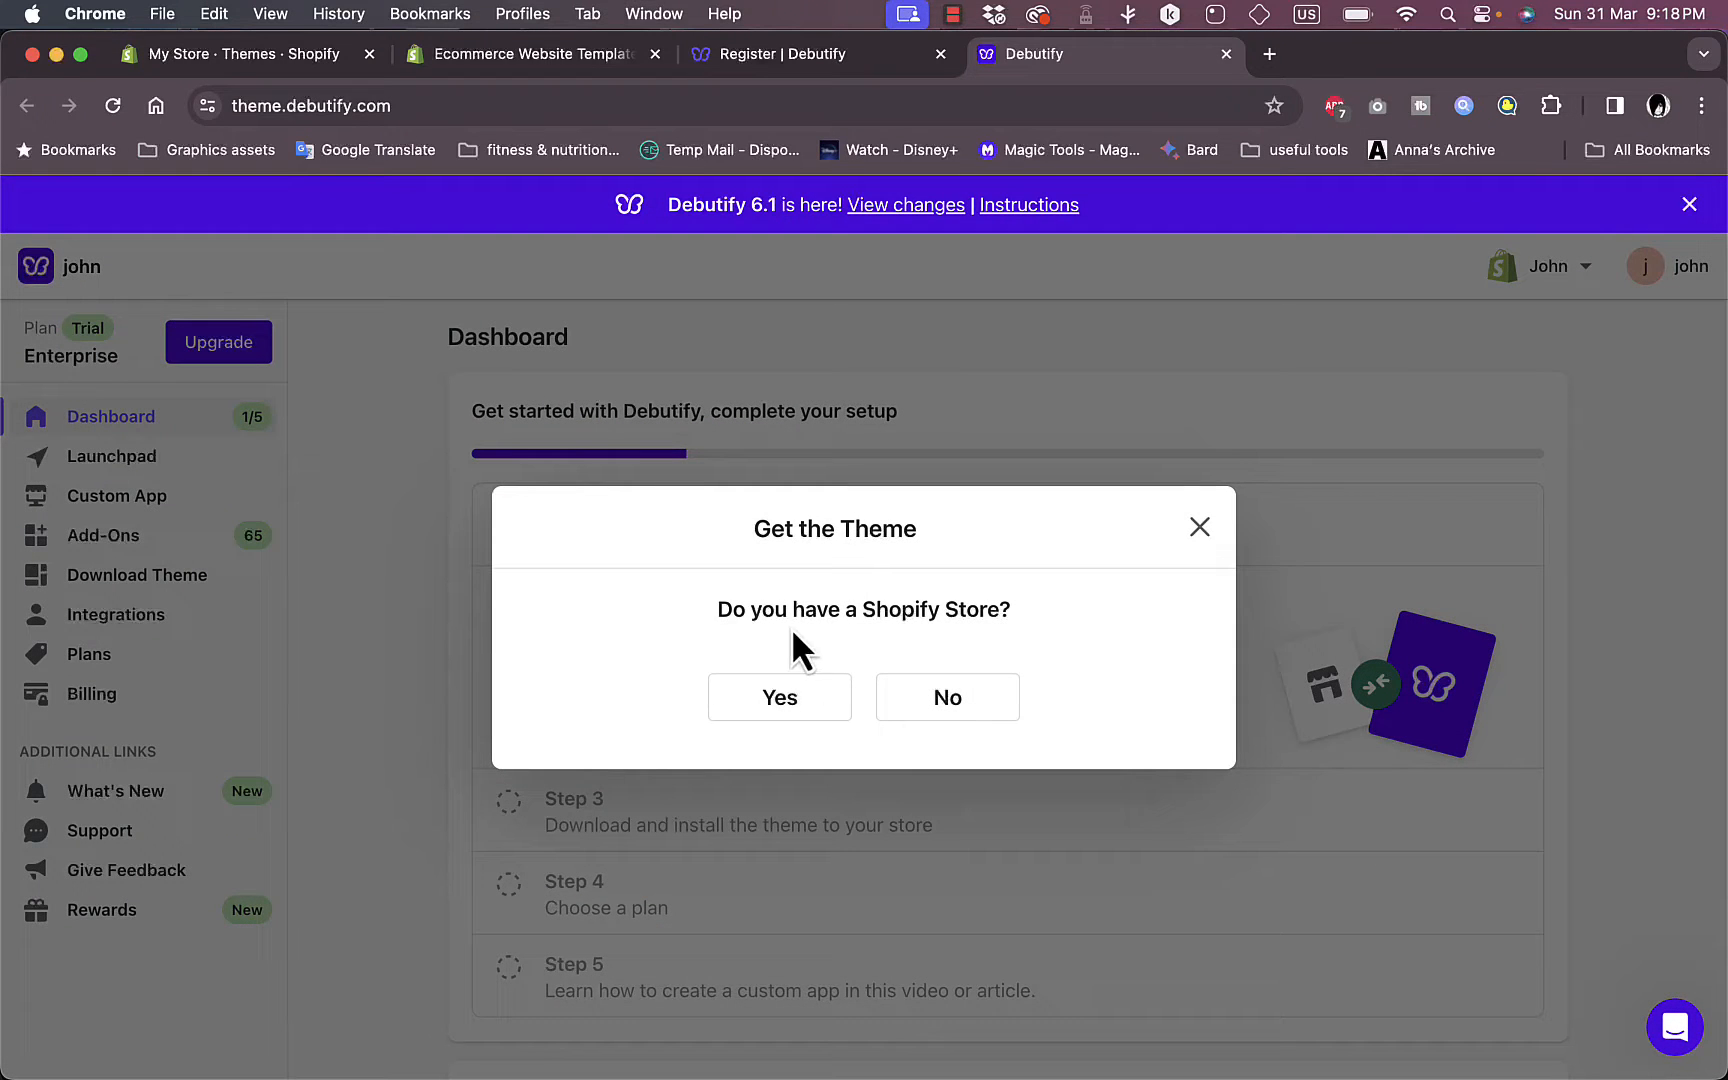
click(783, 712)
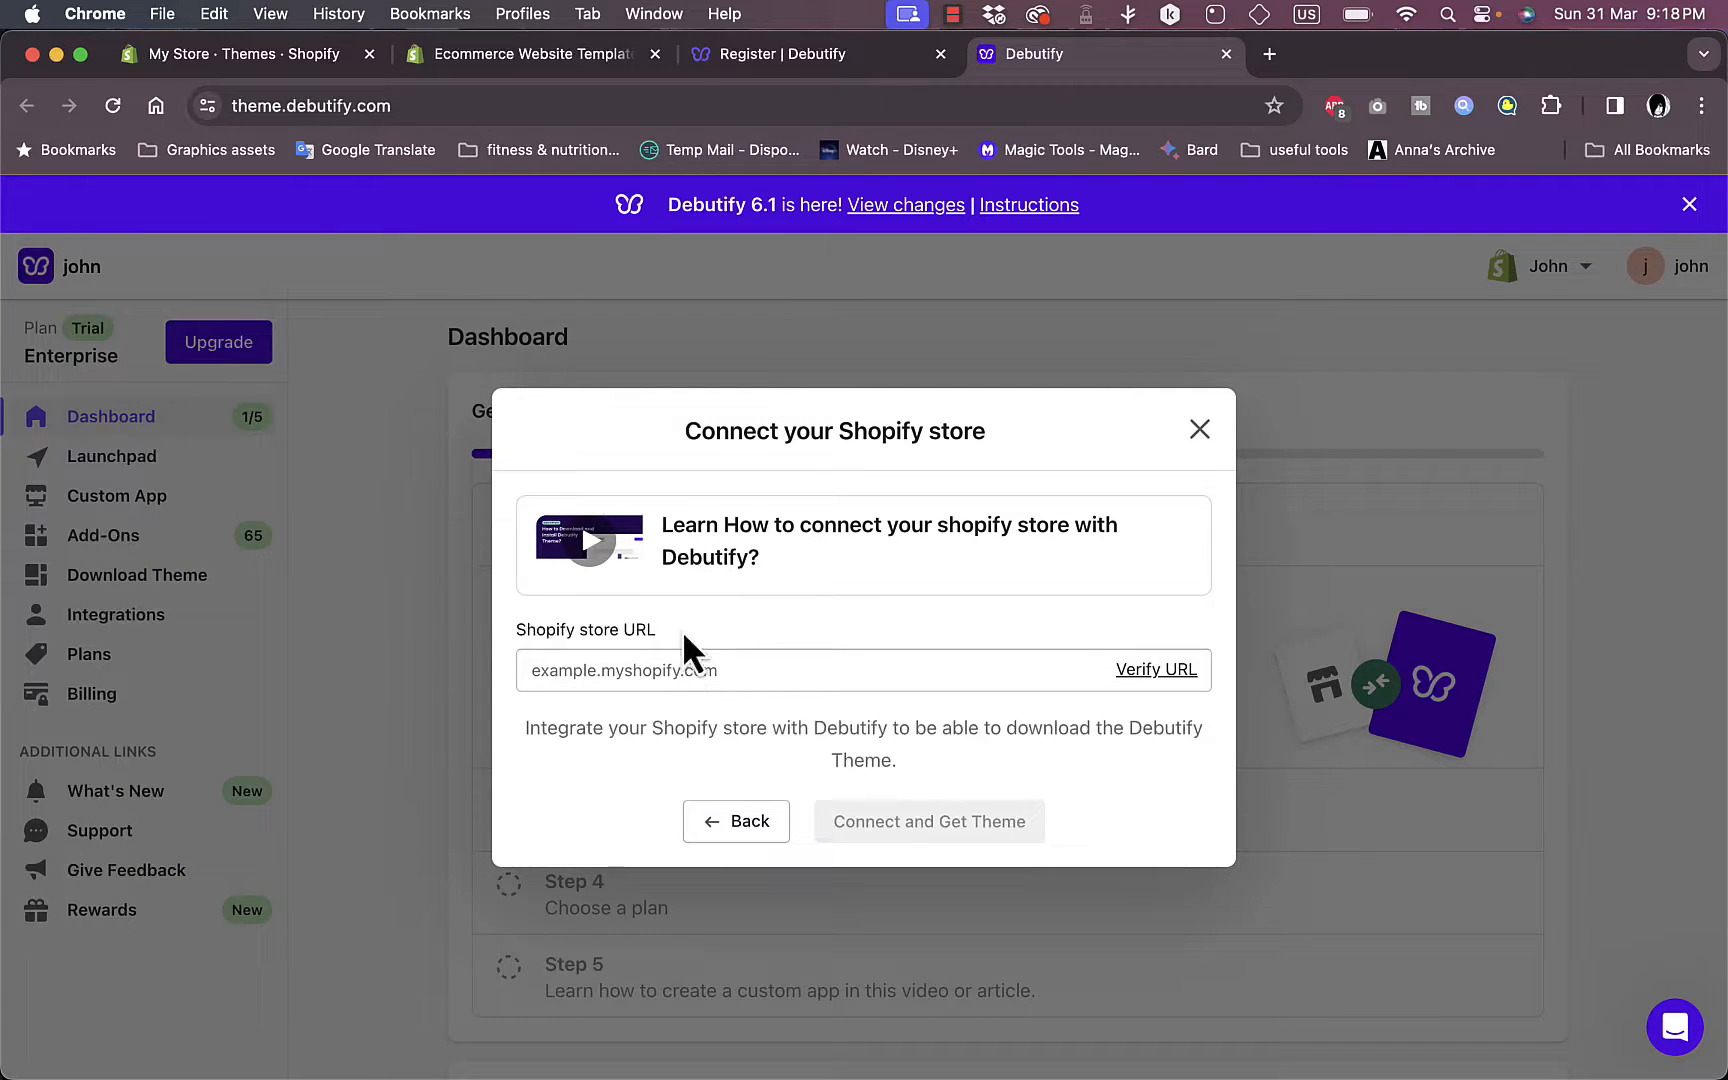
- Switch back to the Shopify admin and open the store's Domains settings to find its myshopify.com address
click(281, 62)
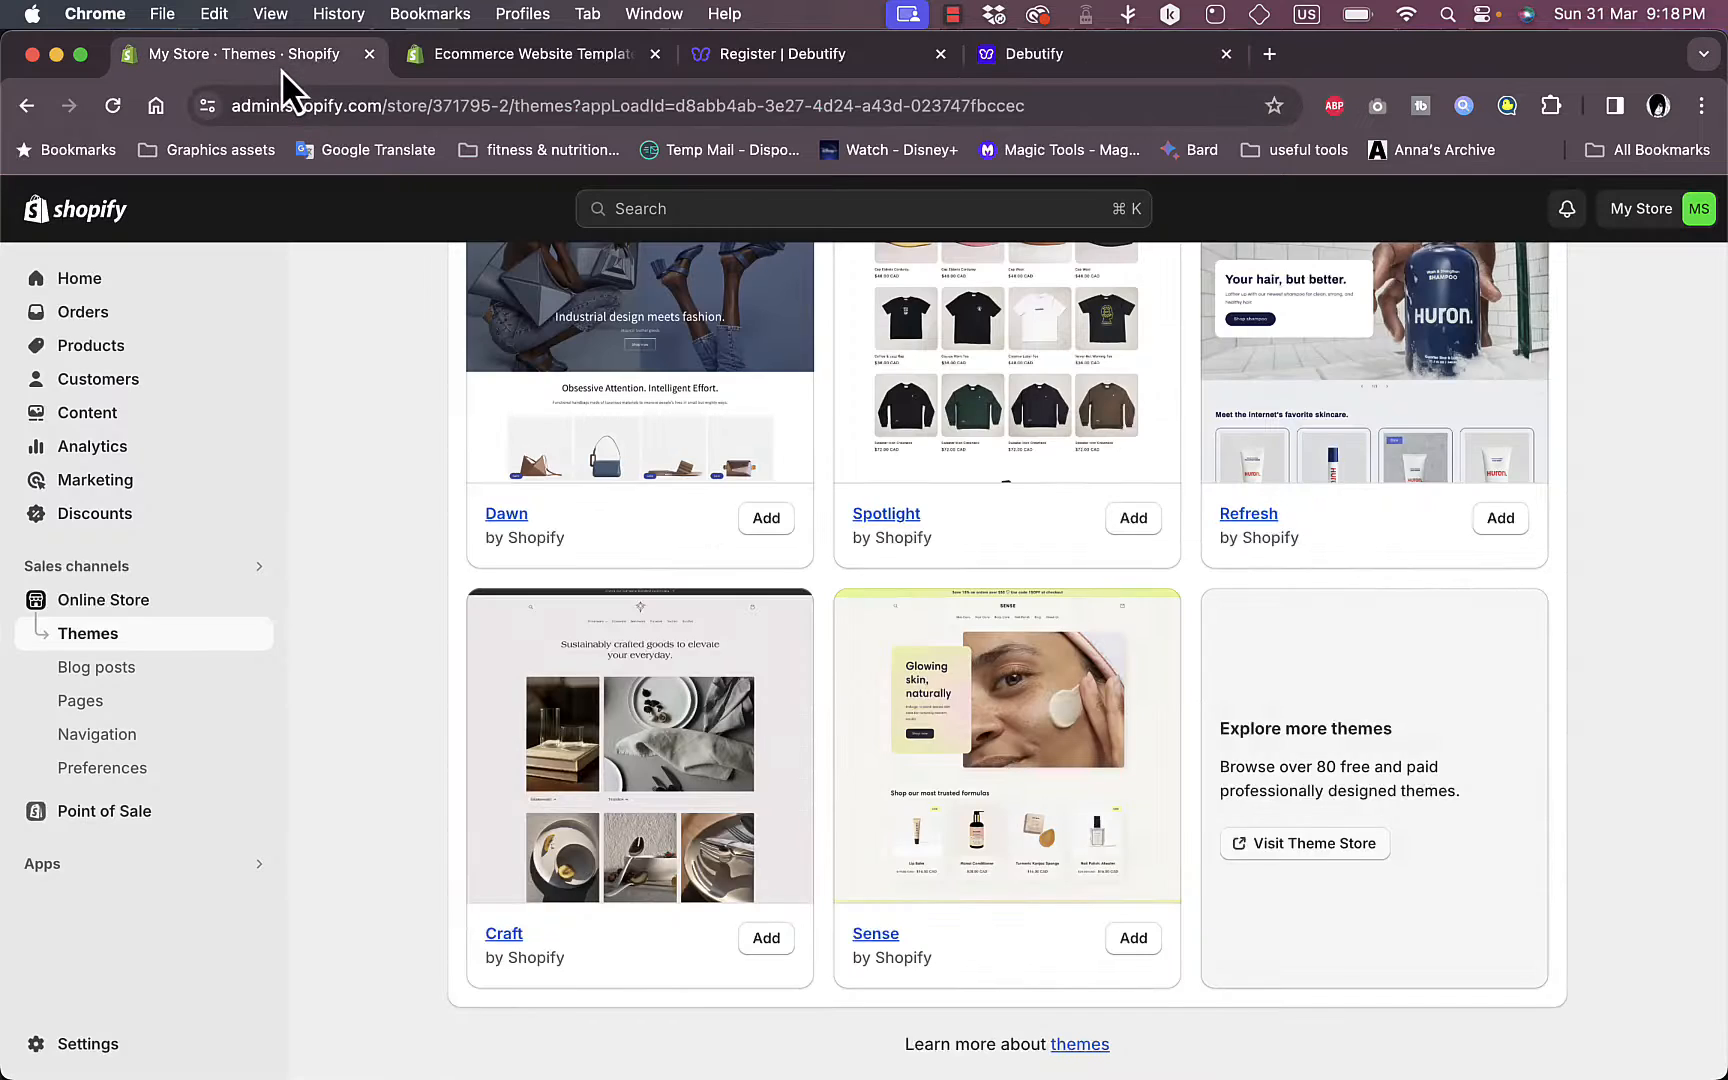
click(90, 1050)
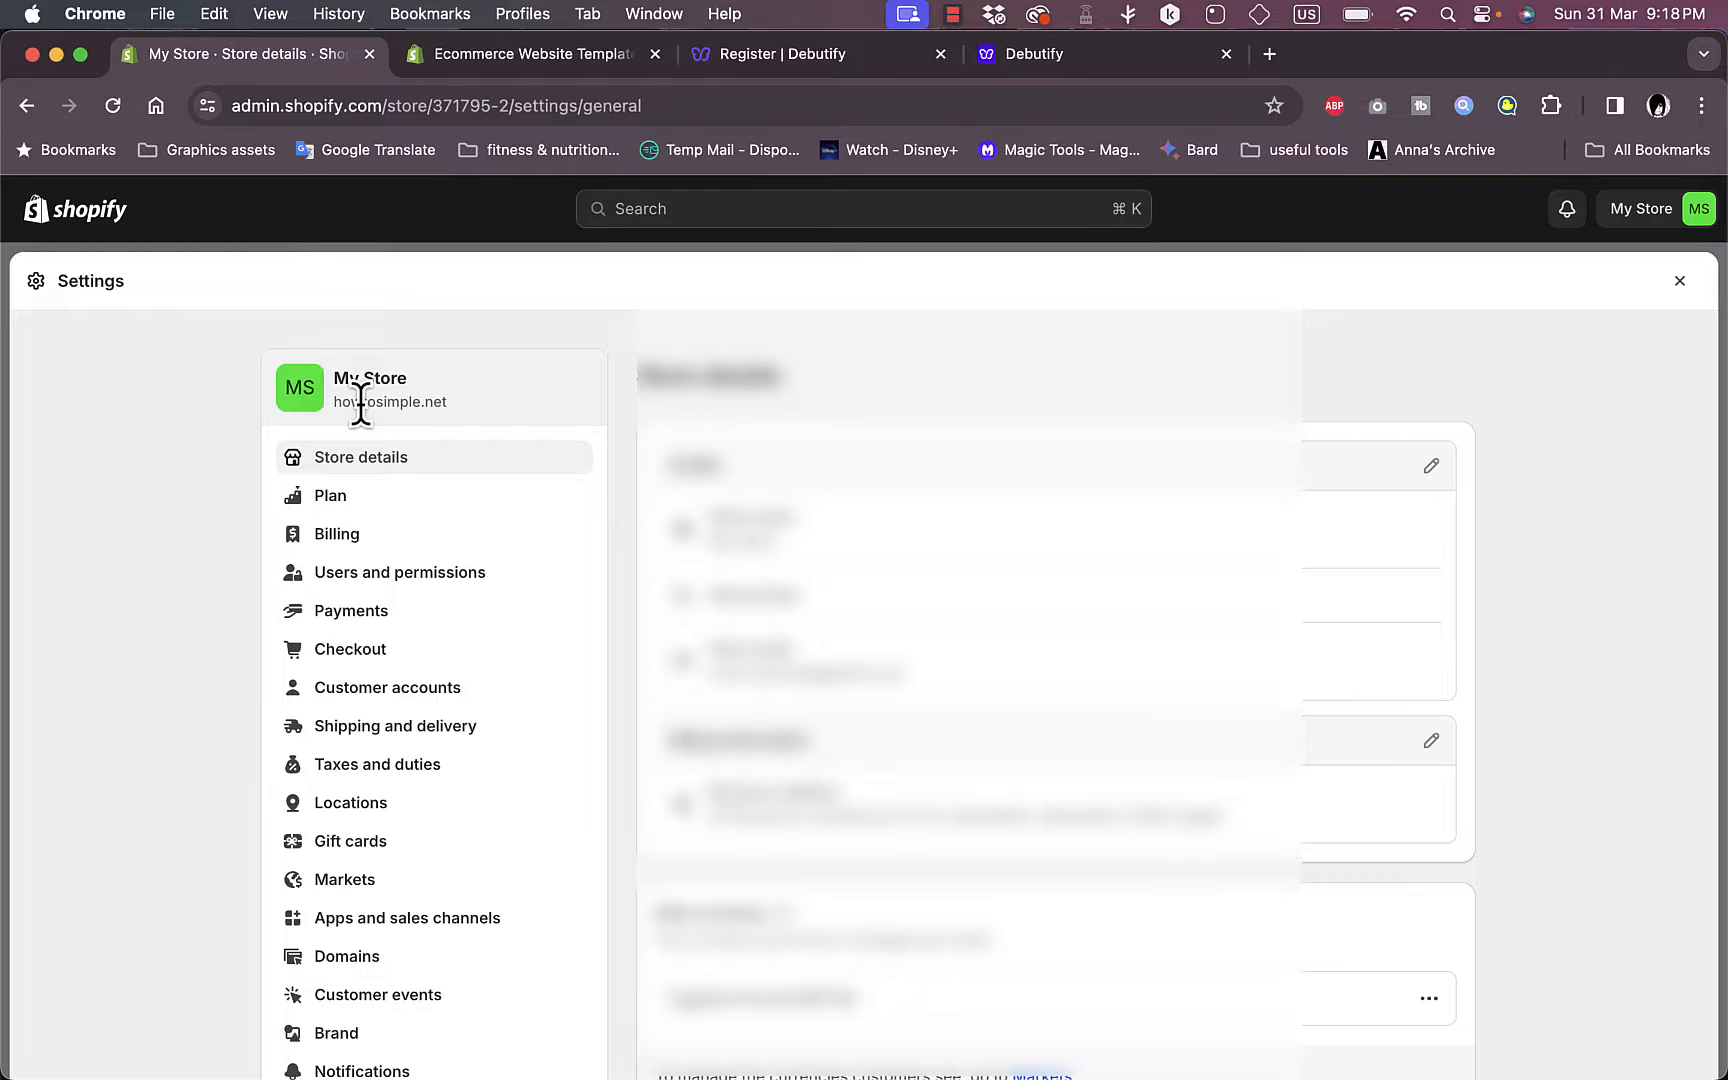
scroll(594, 552, down, 5)
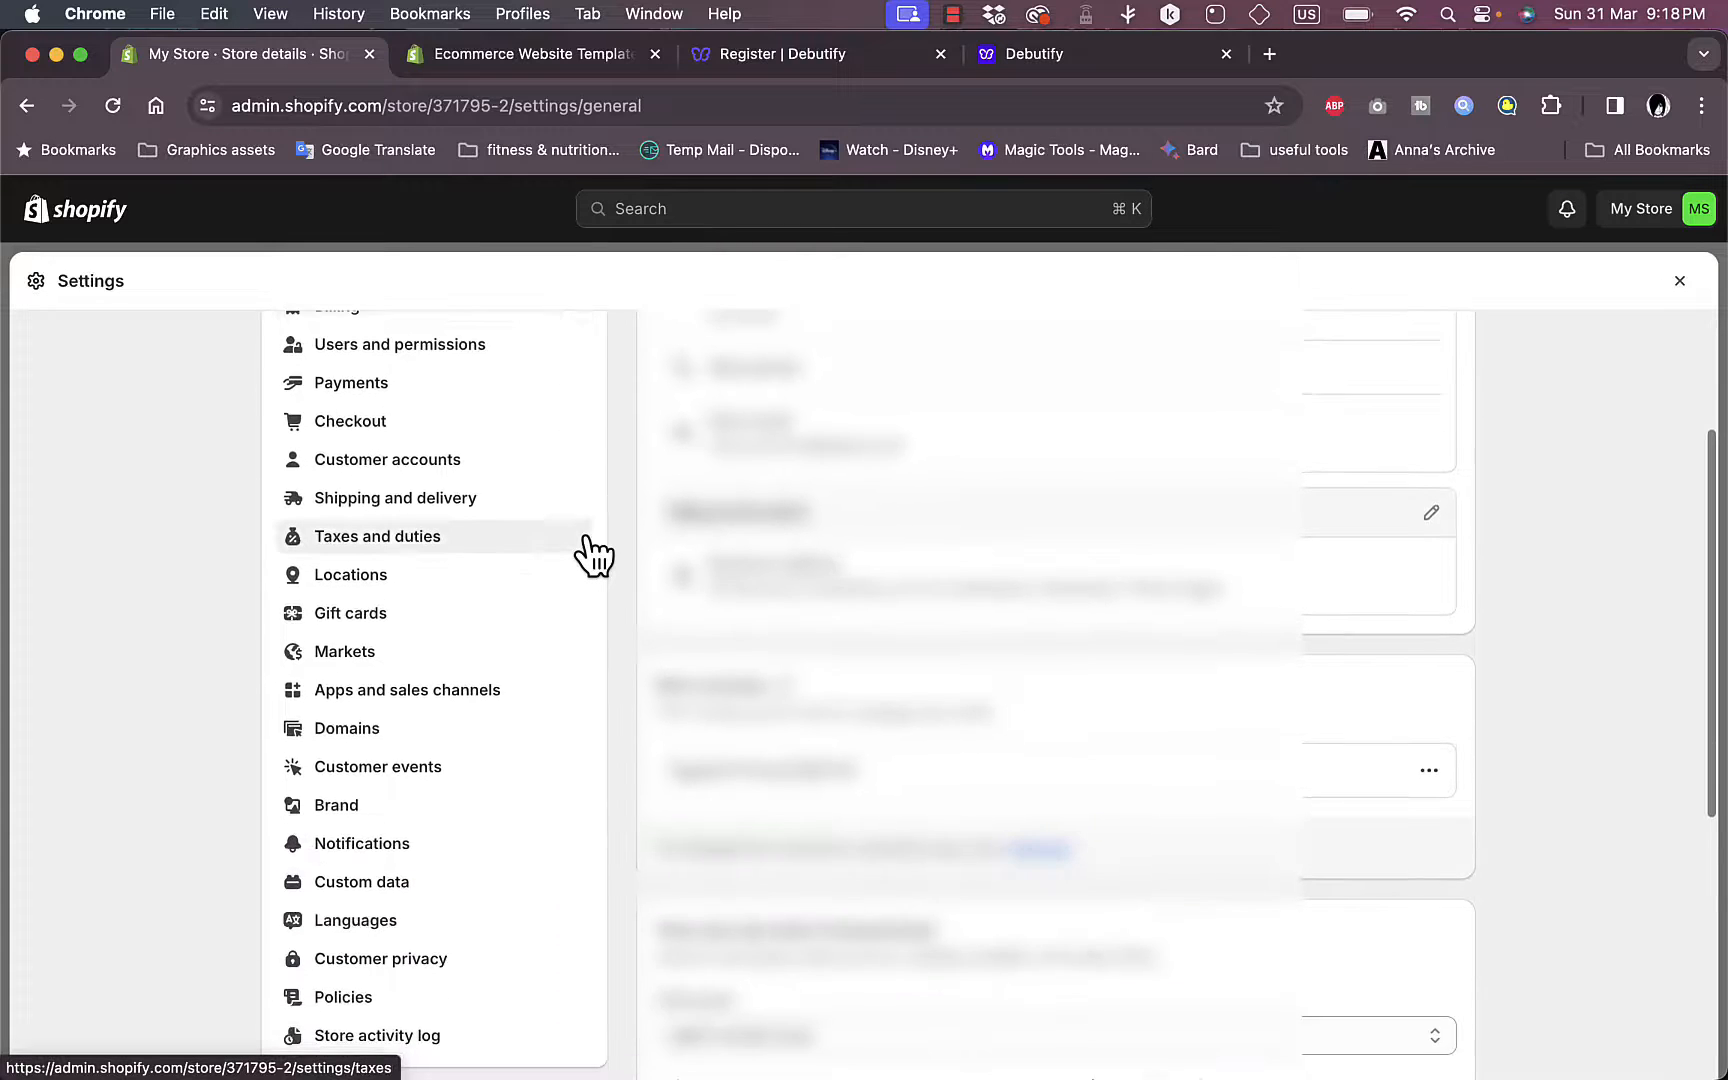
scroll(590, 545, down, 3)
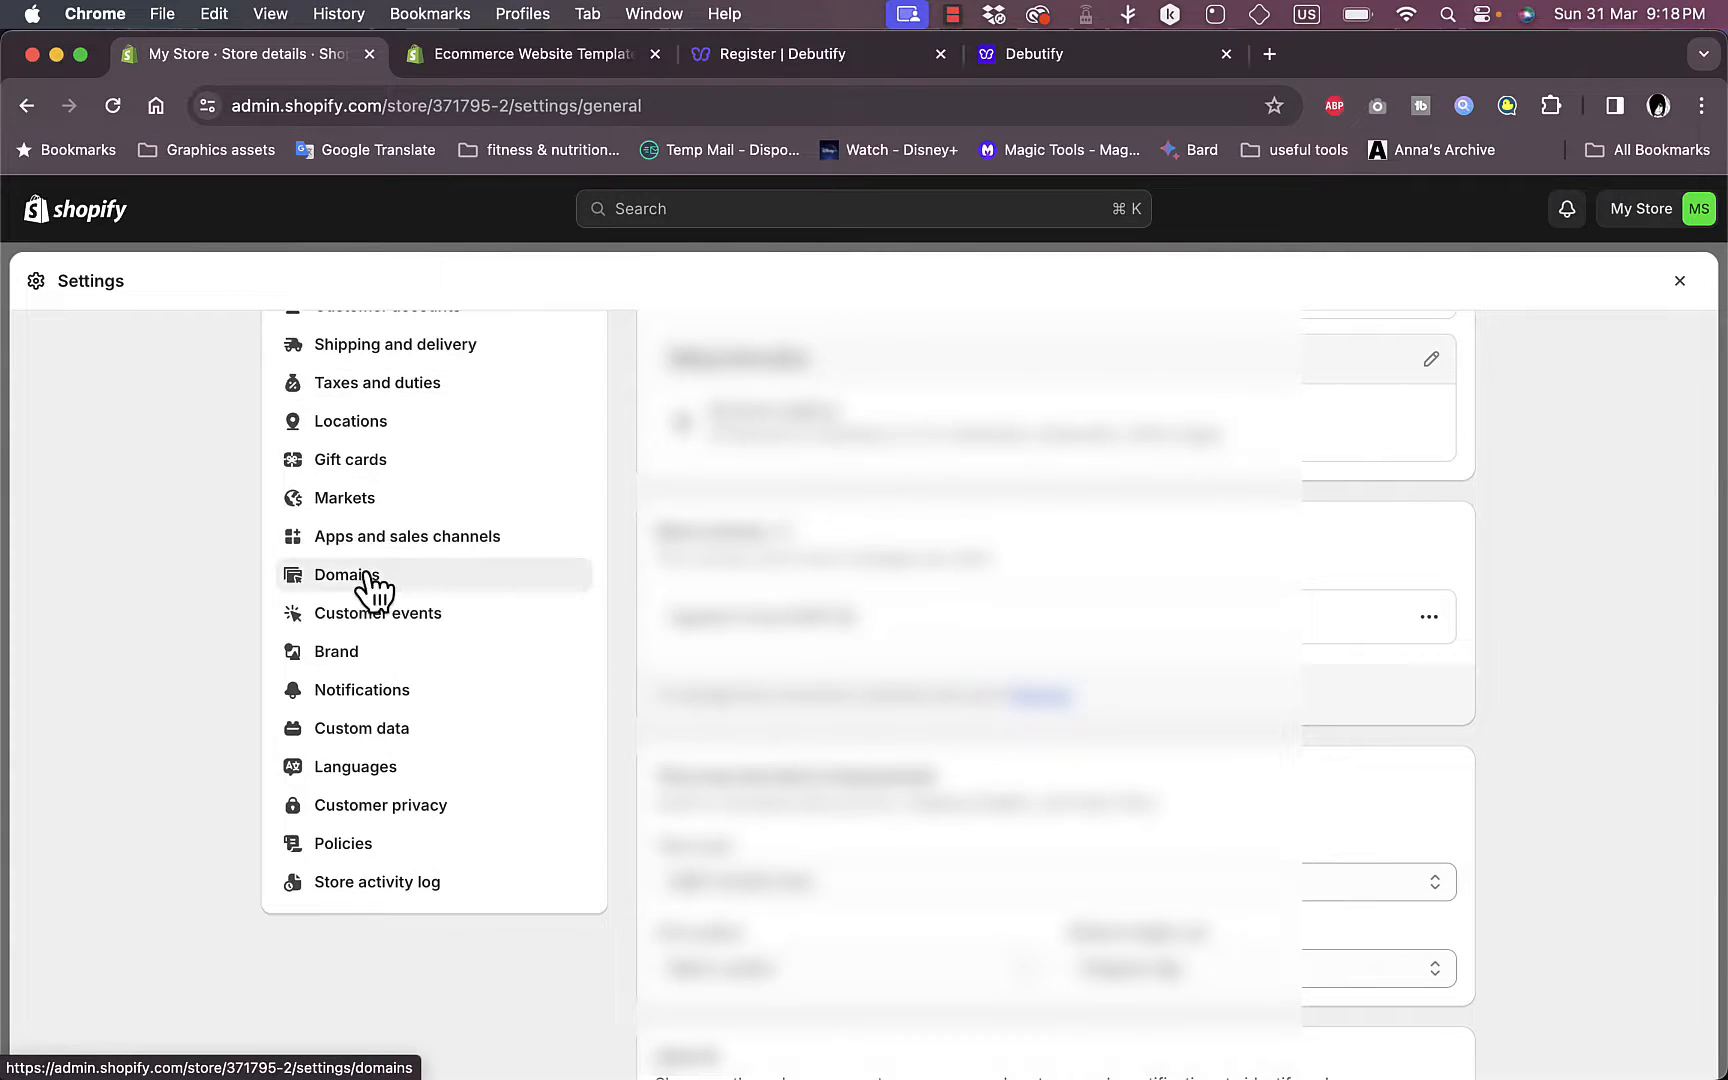
click(368, 578)
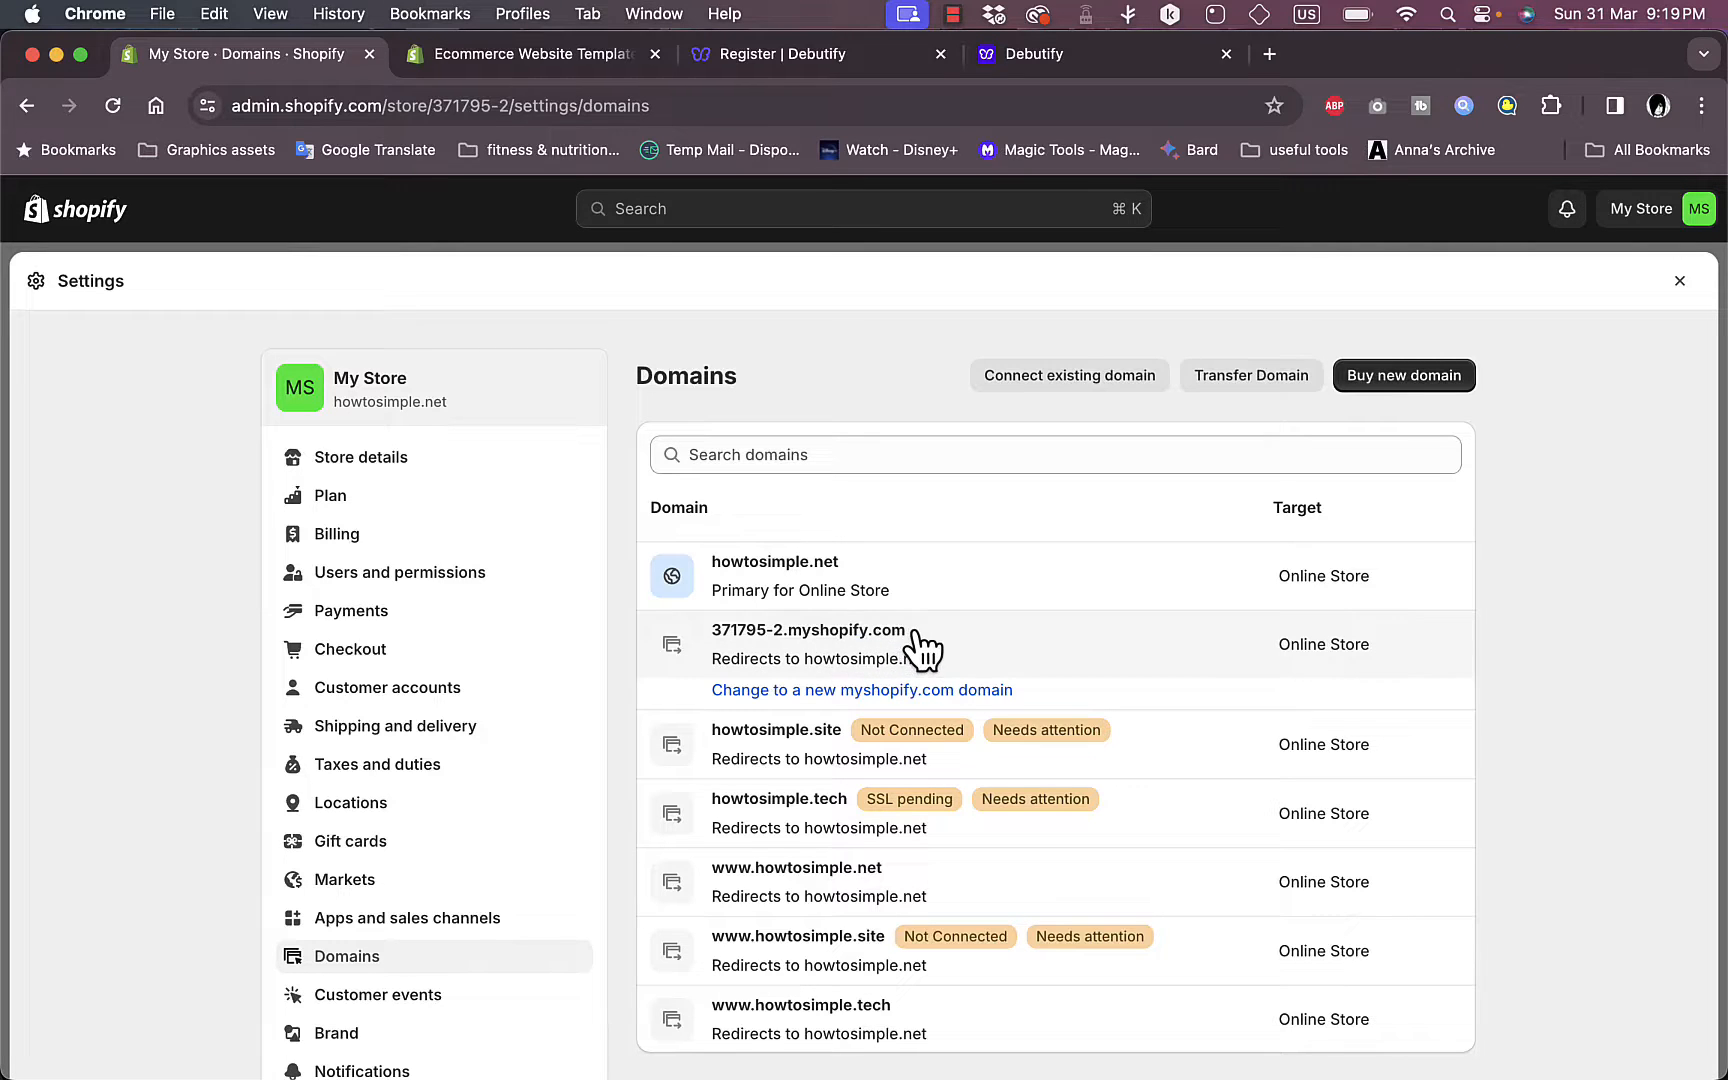
- Copy the store's 371795-2.myshopify.com address from the Shopify domain settings
drag(920, 645, 713, 632)
key(super+c)
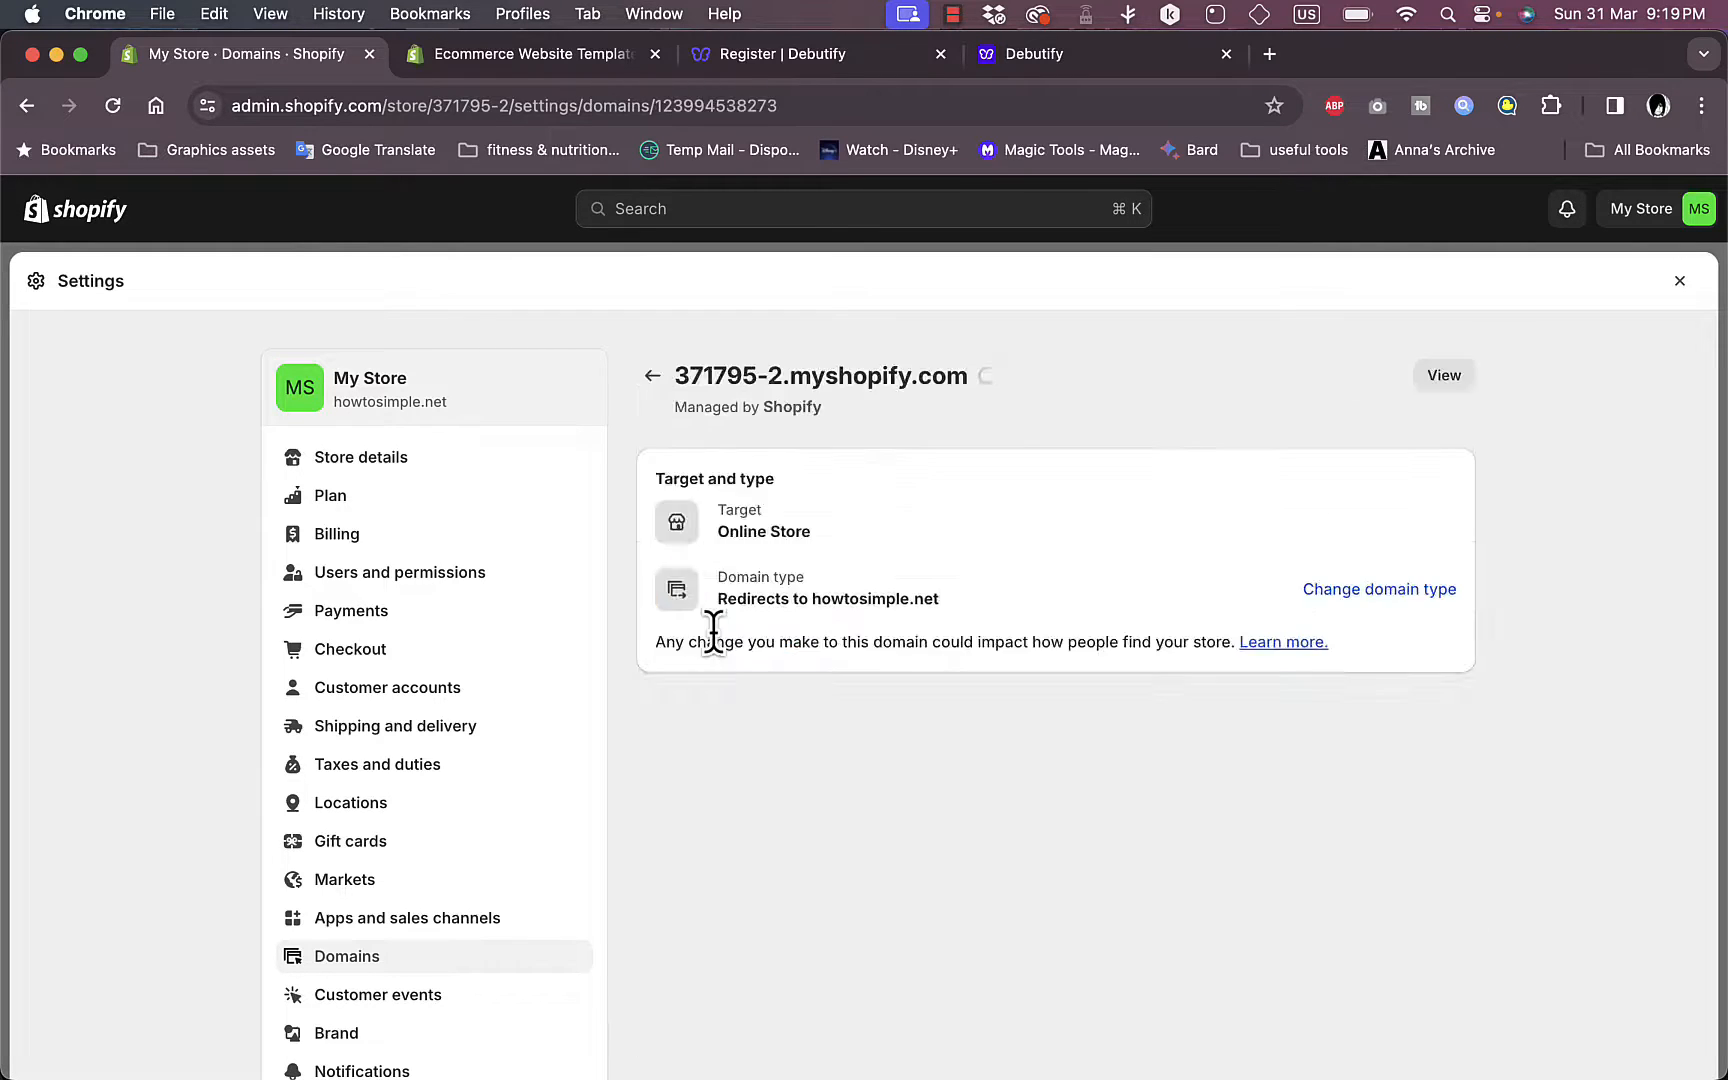
drag(977, 371, 692, 368)
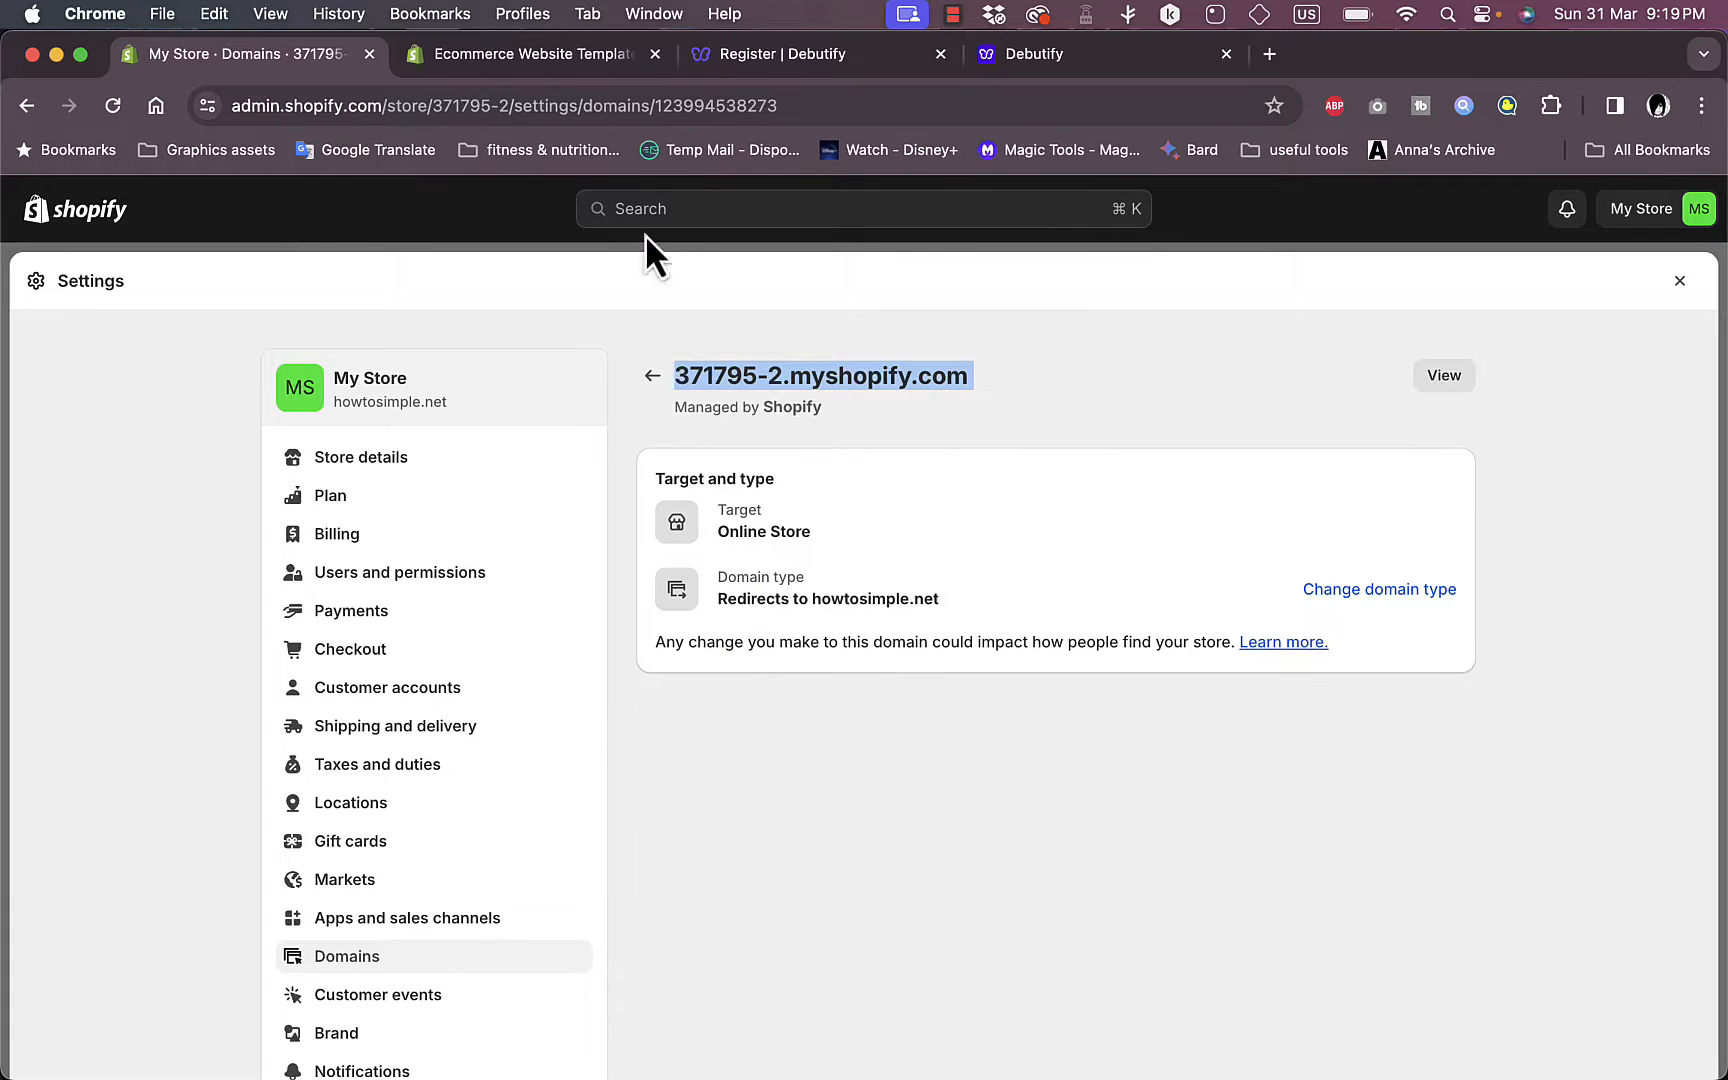
- Switch to Debutify, enter 371795-2.myshopify.com as the Shopify store URL, verify it and request to connect and get the theme
click(1098, 88)
click(750, 669)
key(super+v)
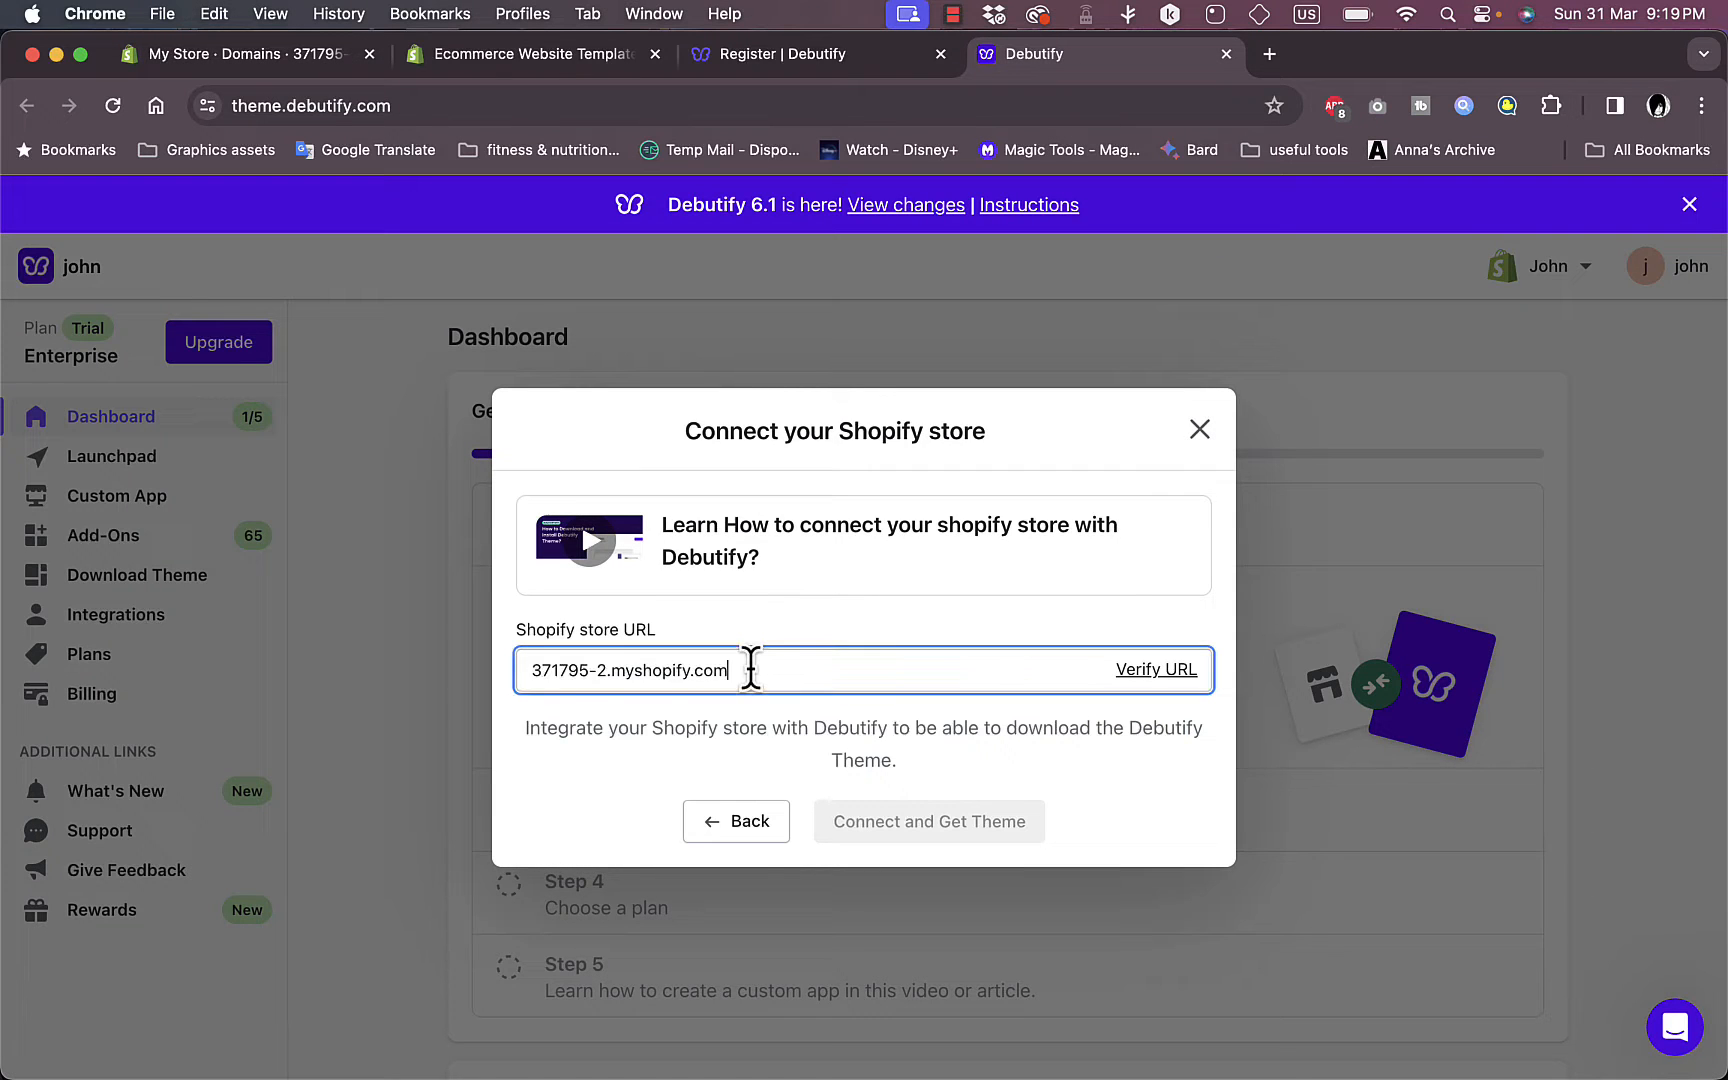
click(1152, 670)
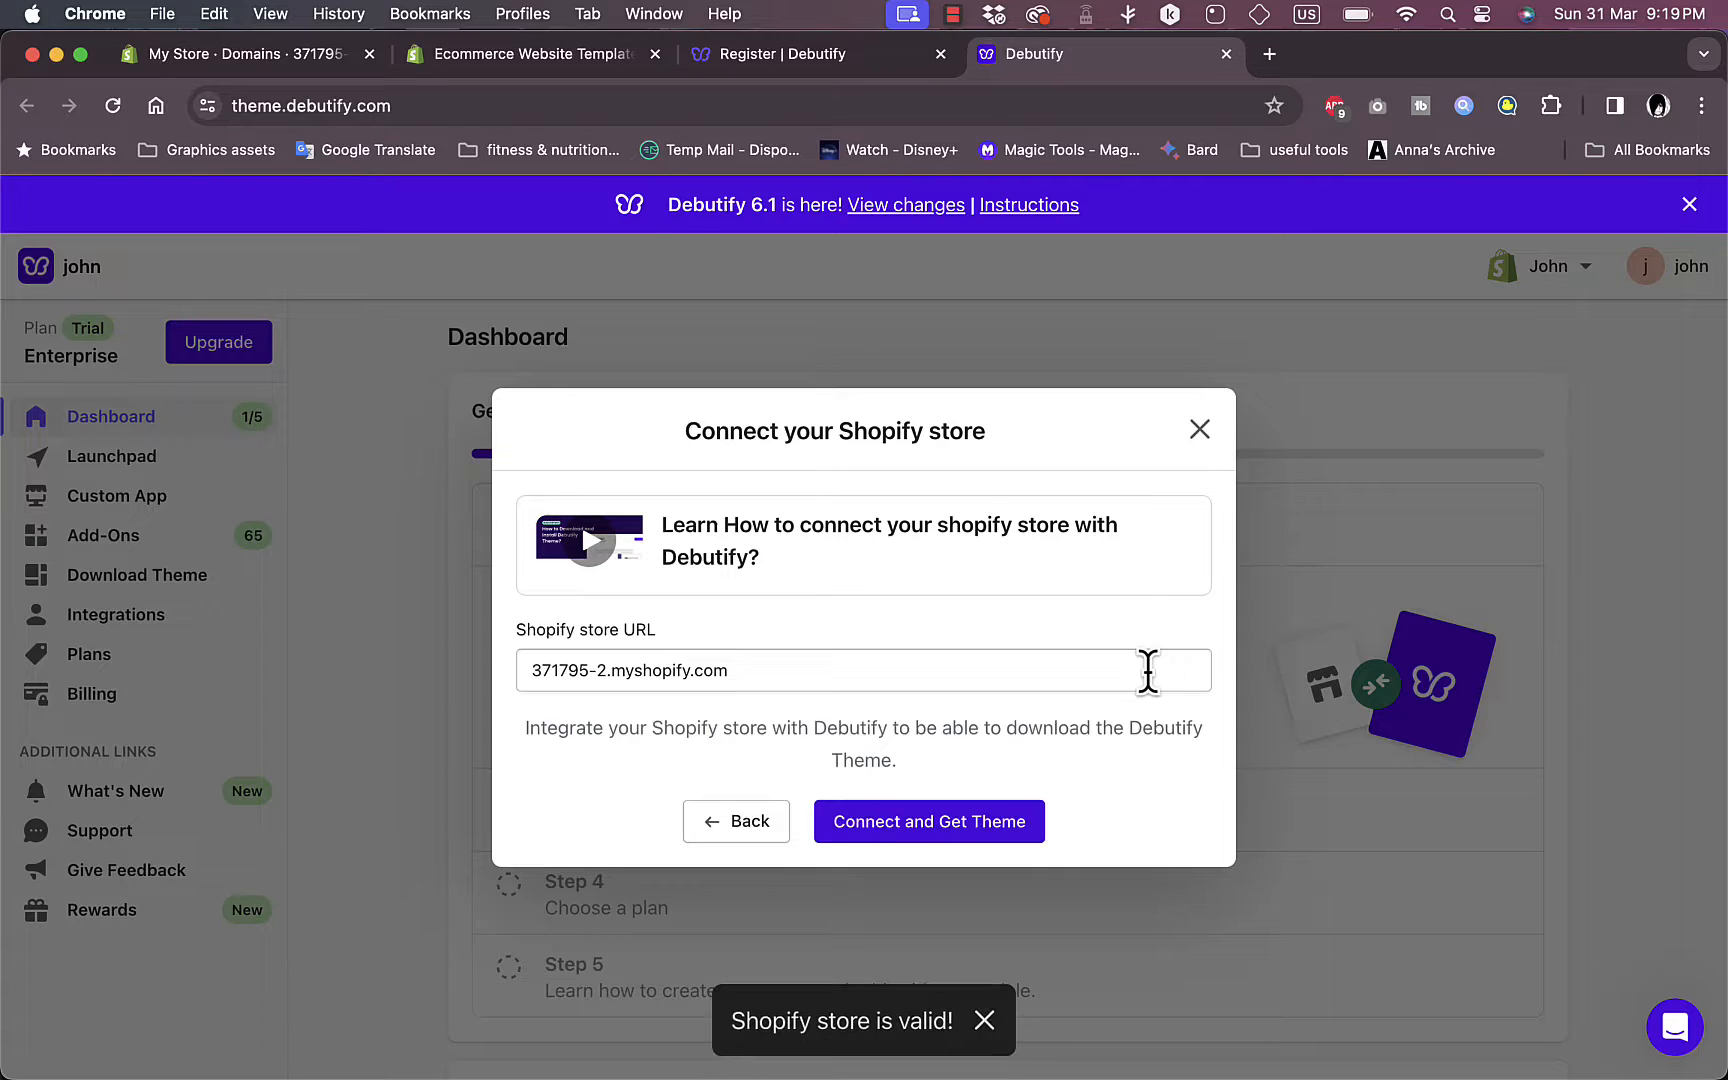
click(934, 821)
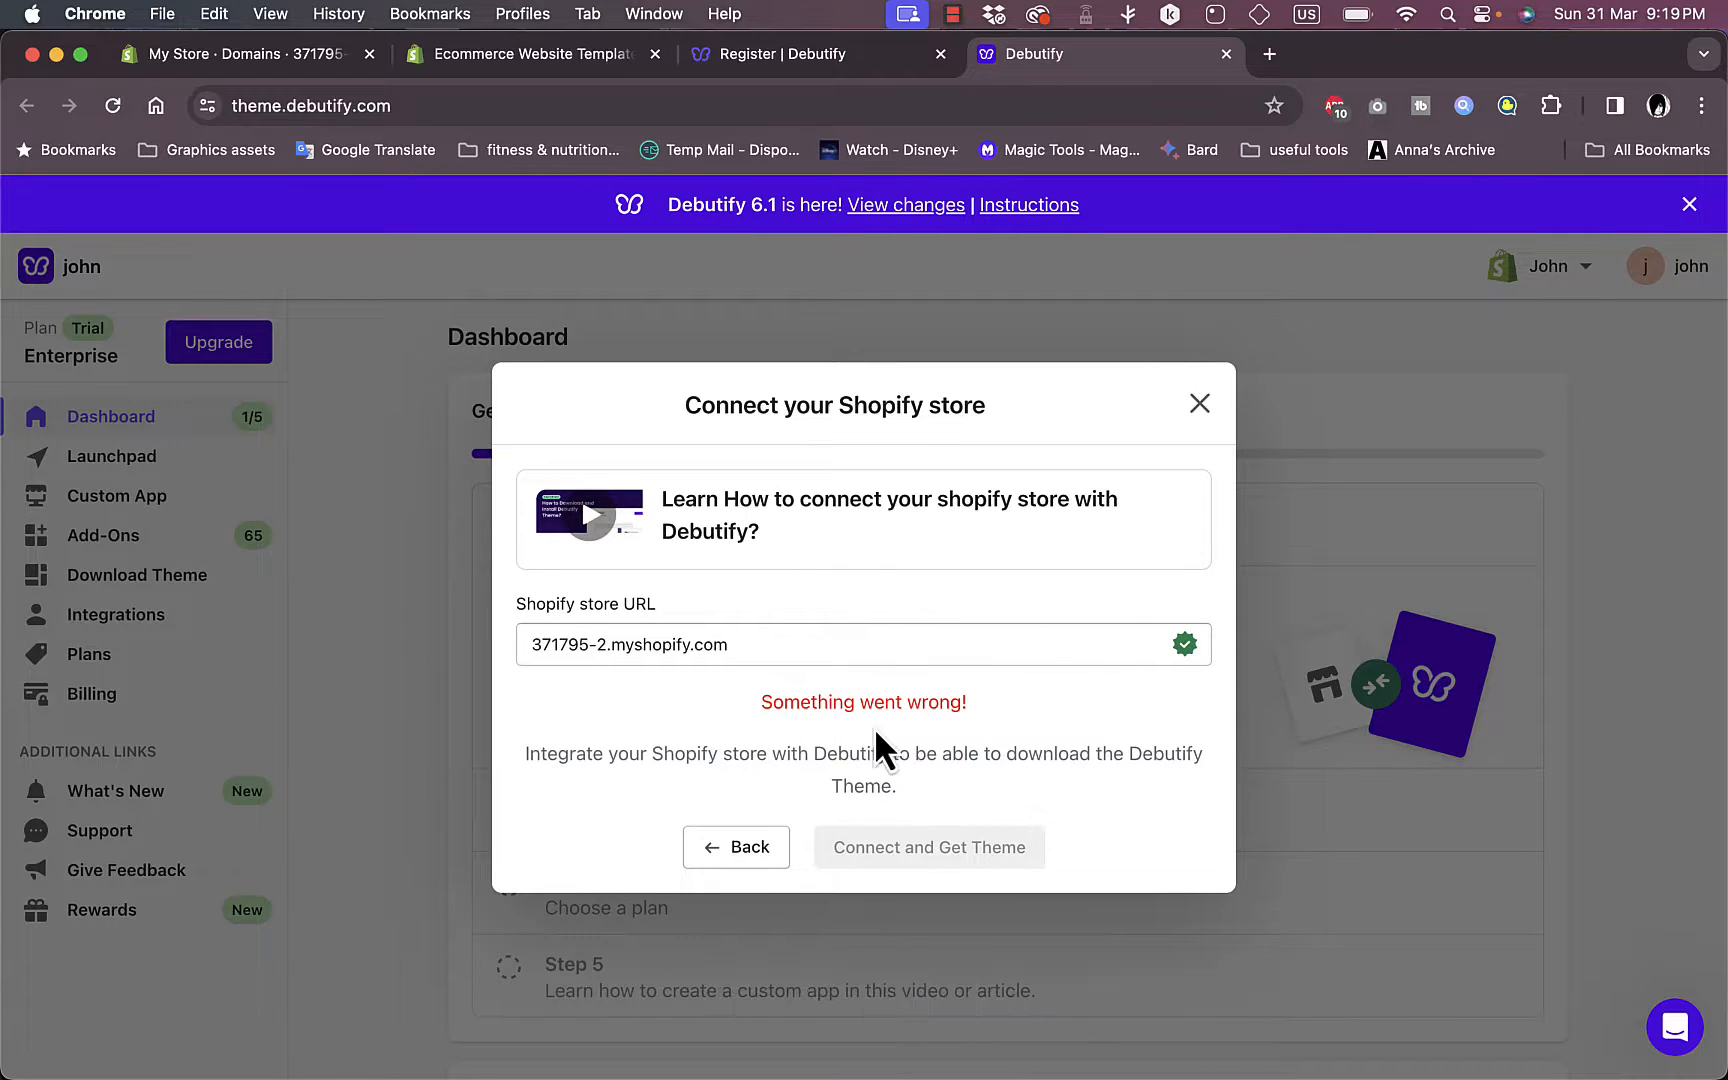
- Try to verify the store URL 371795-2.myshopify.com again in a restarted connection dialog, and close the dialog
click(720, 850)
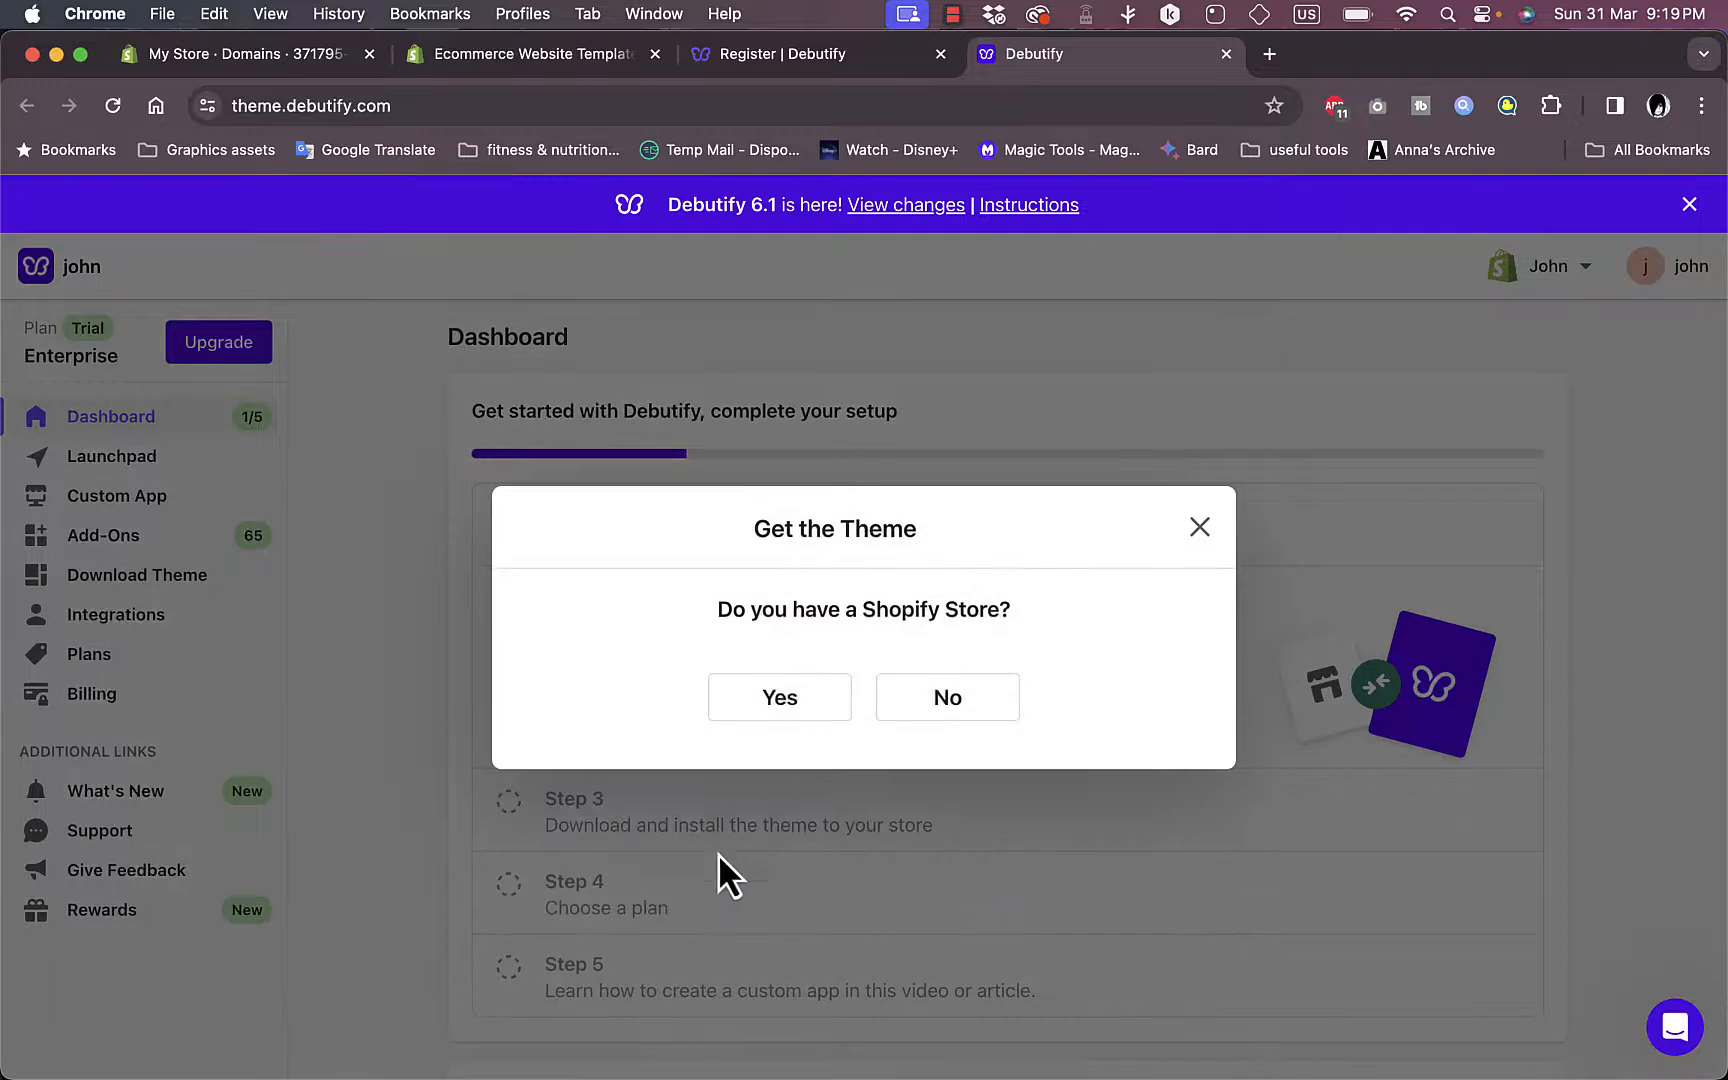
click(796, 690)
click(795, 655)
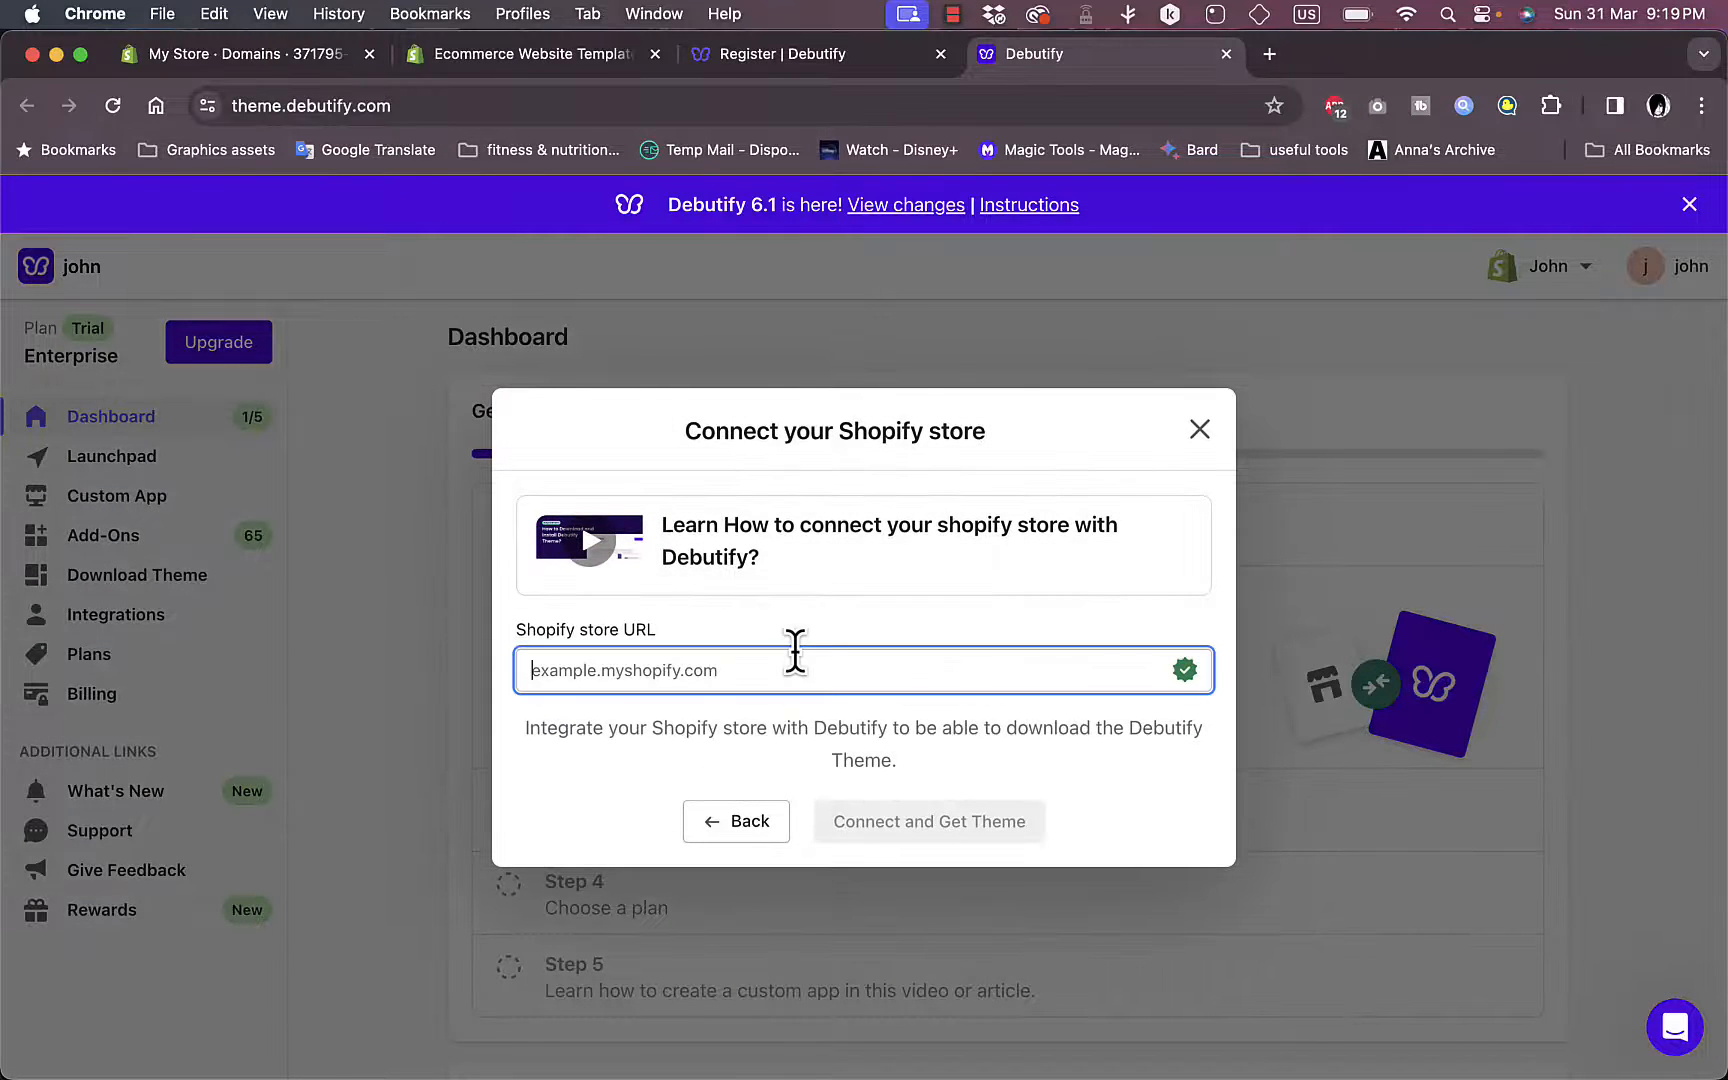
key(super+v)
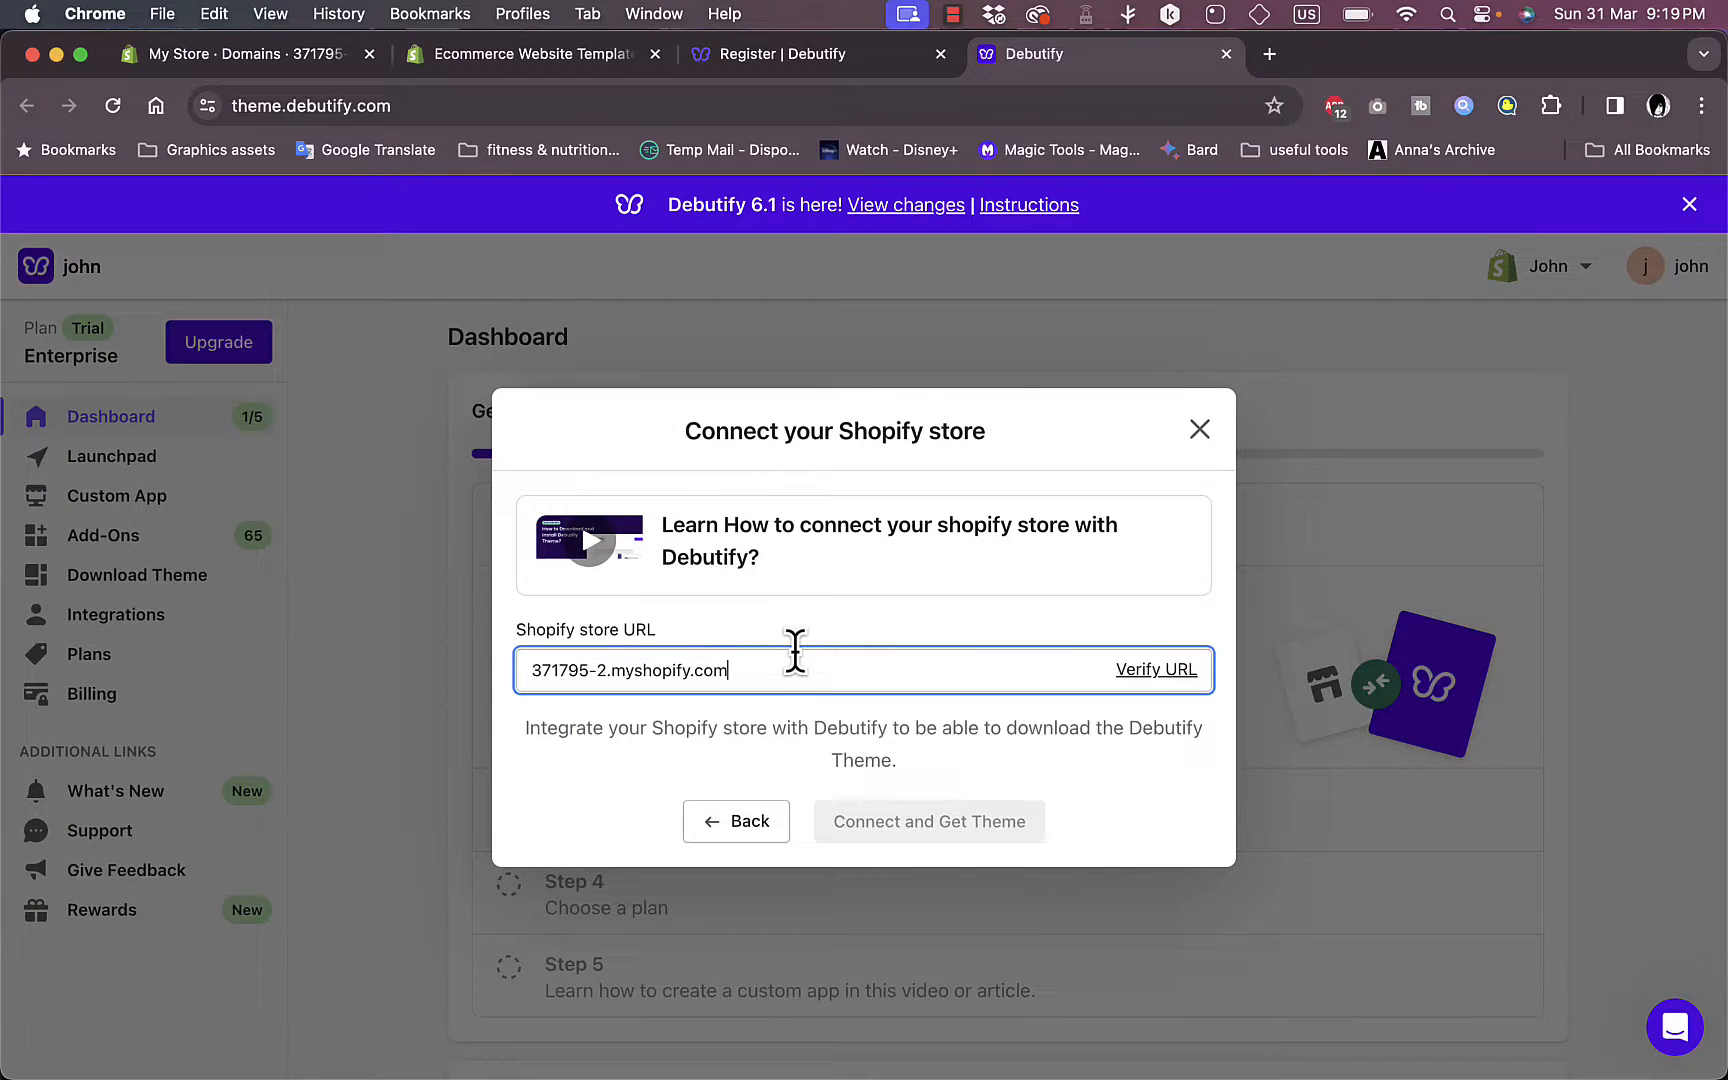
click(1172, 678)
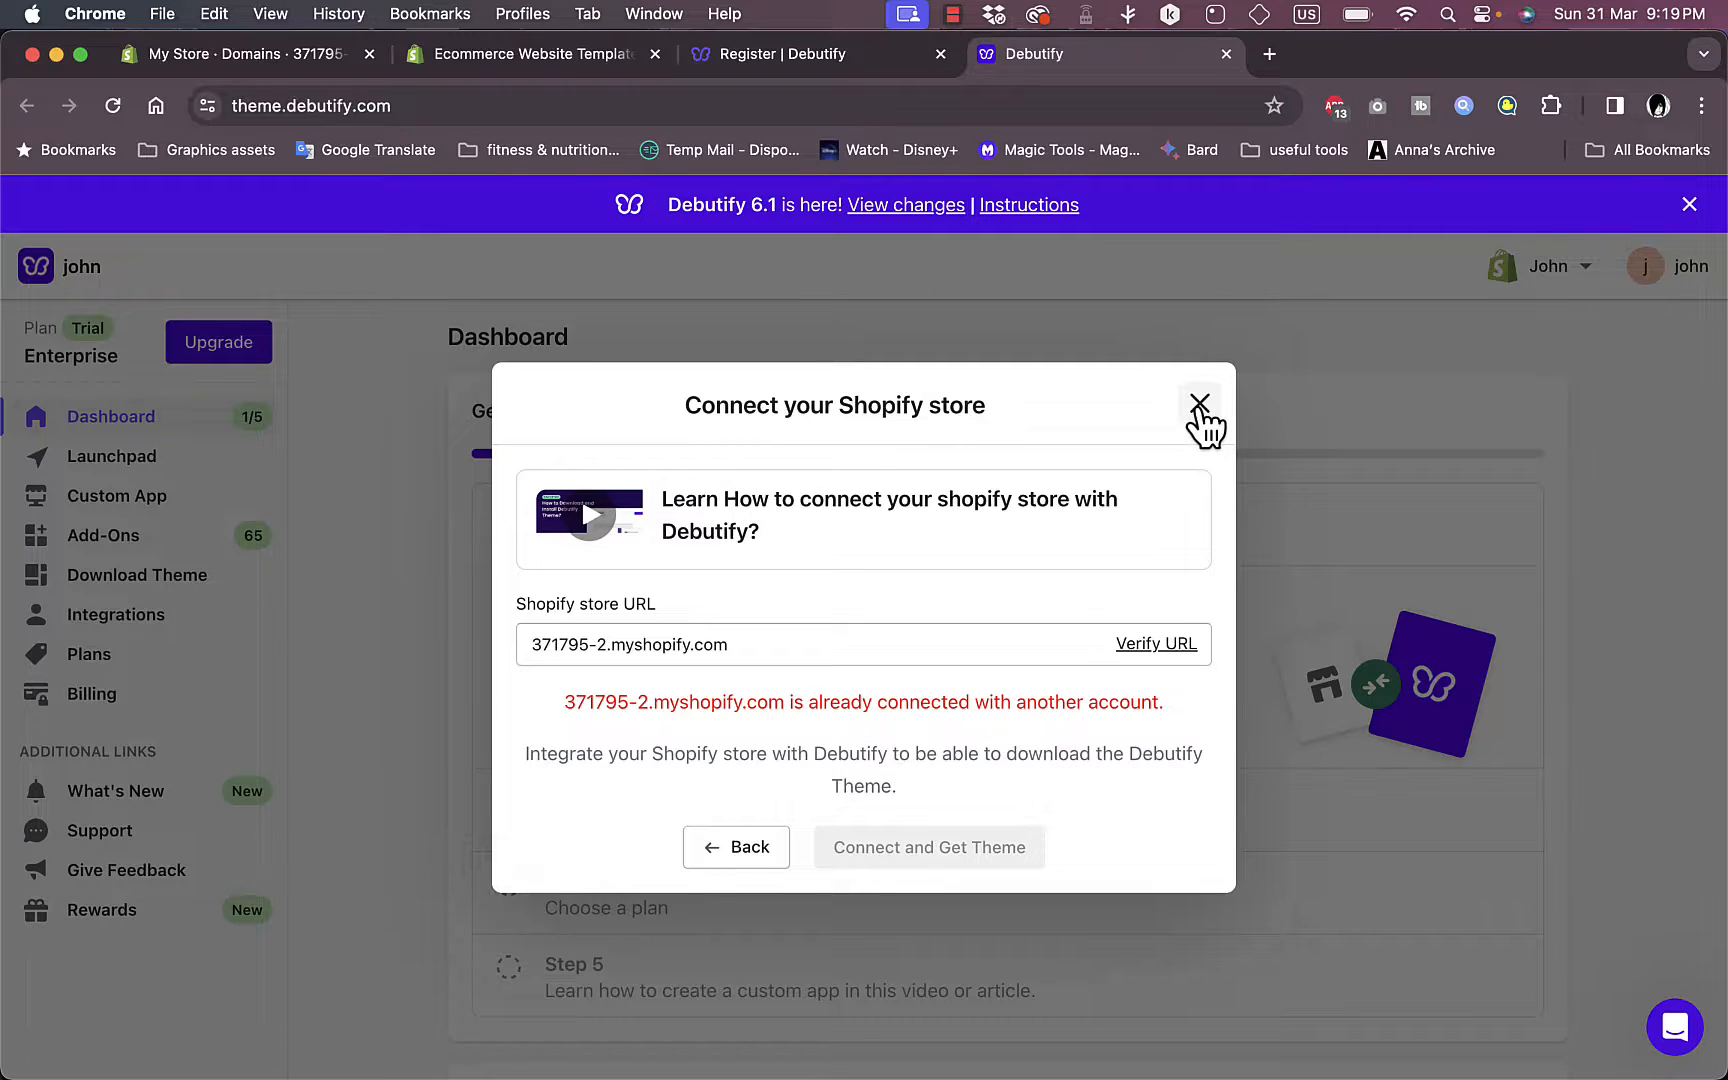
click(1200, 404)
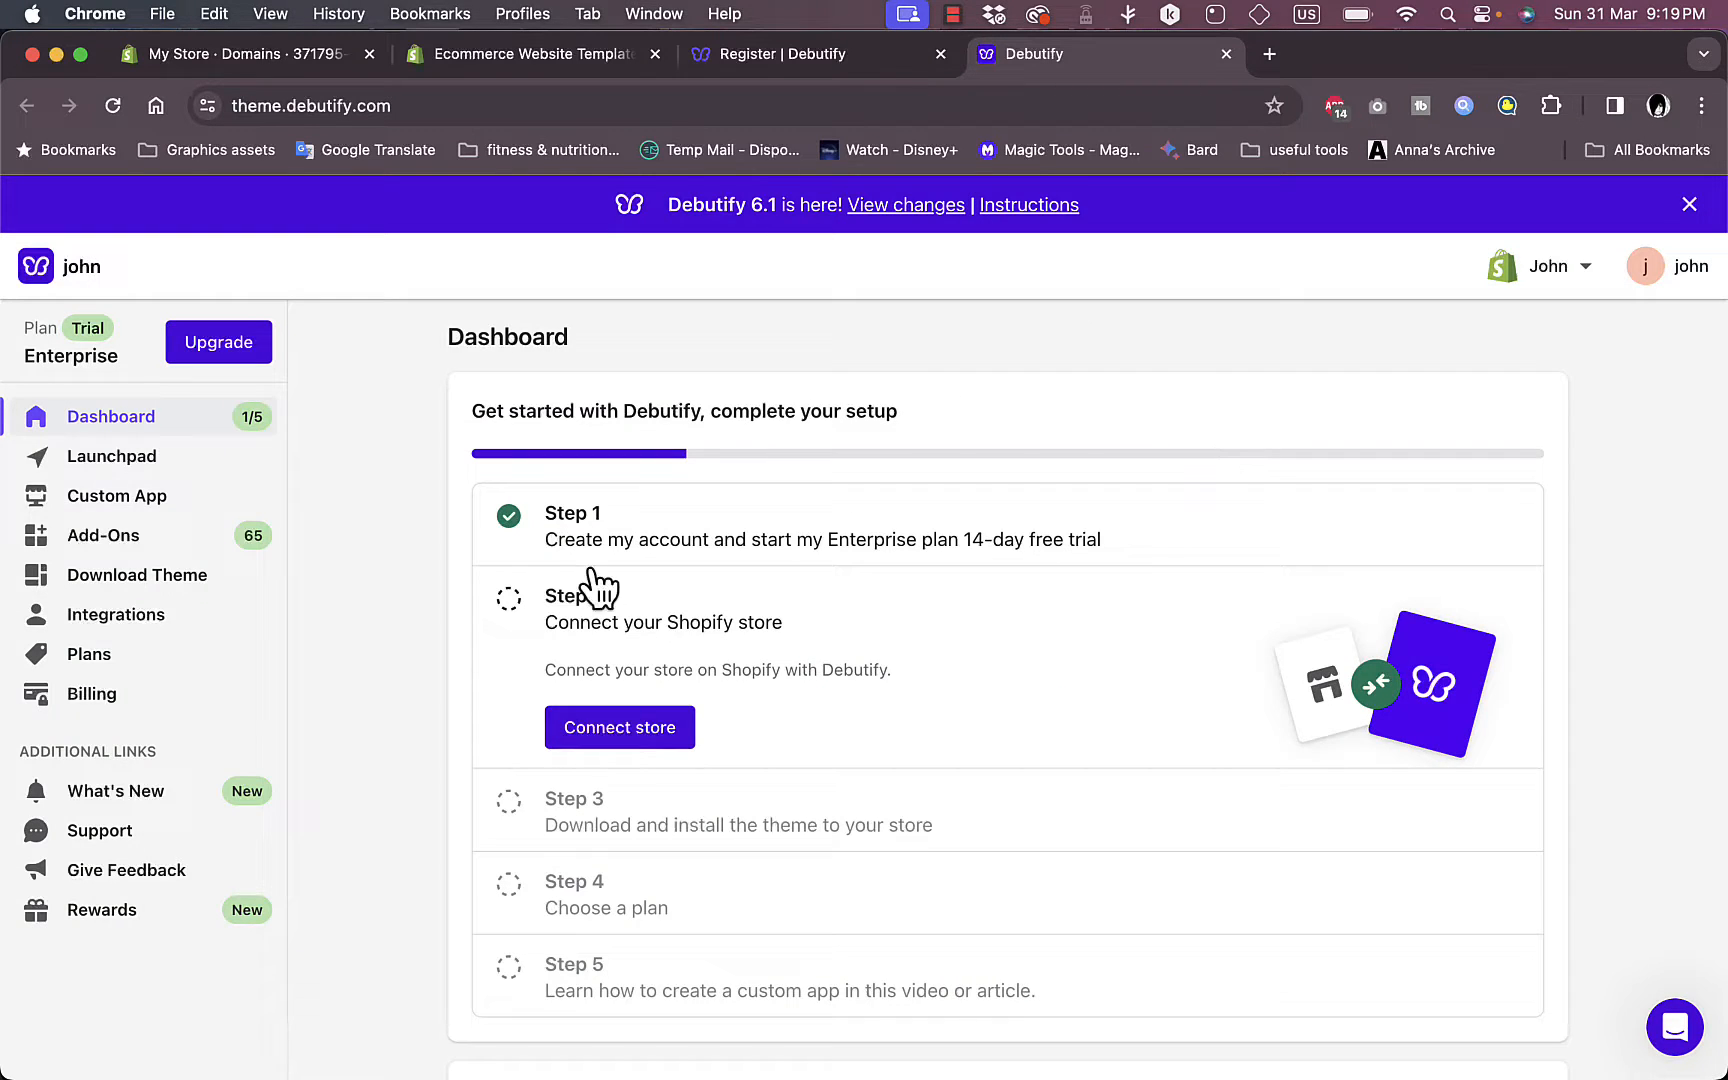
- Reload the Debutify dashboard, download Debutify Theme 6.1 as a Fresh Install and dismiss the download dialog
click(103, 104)
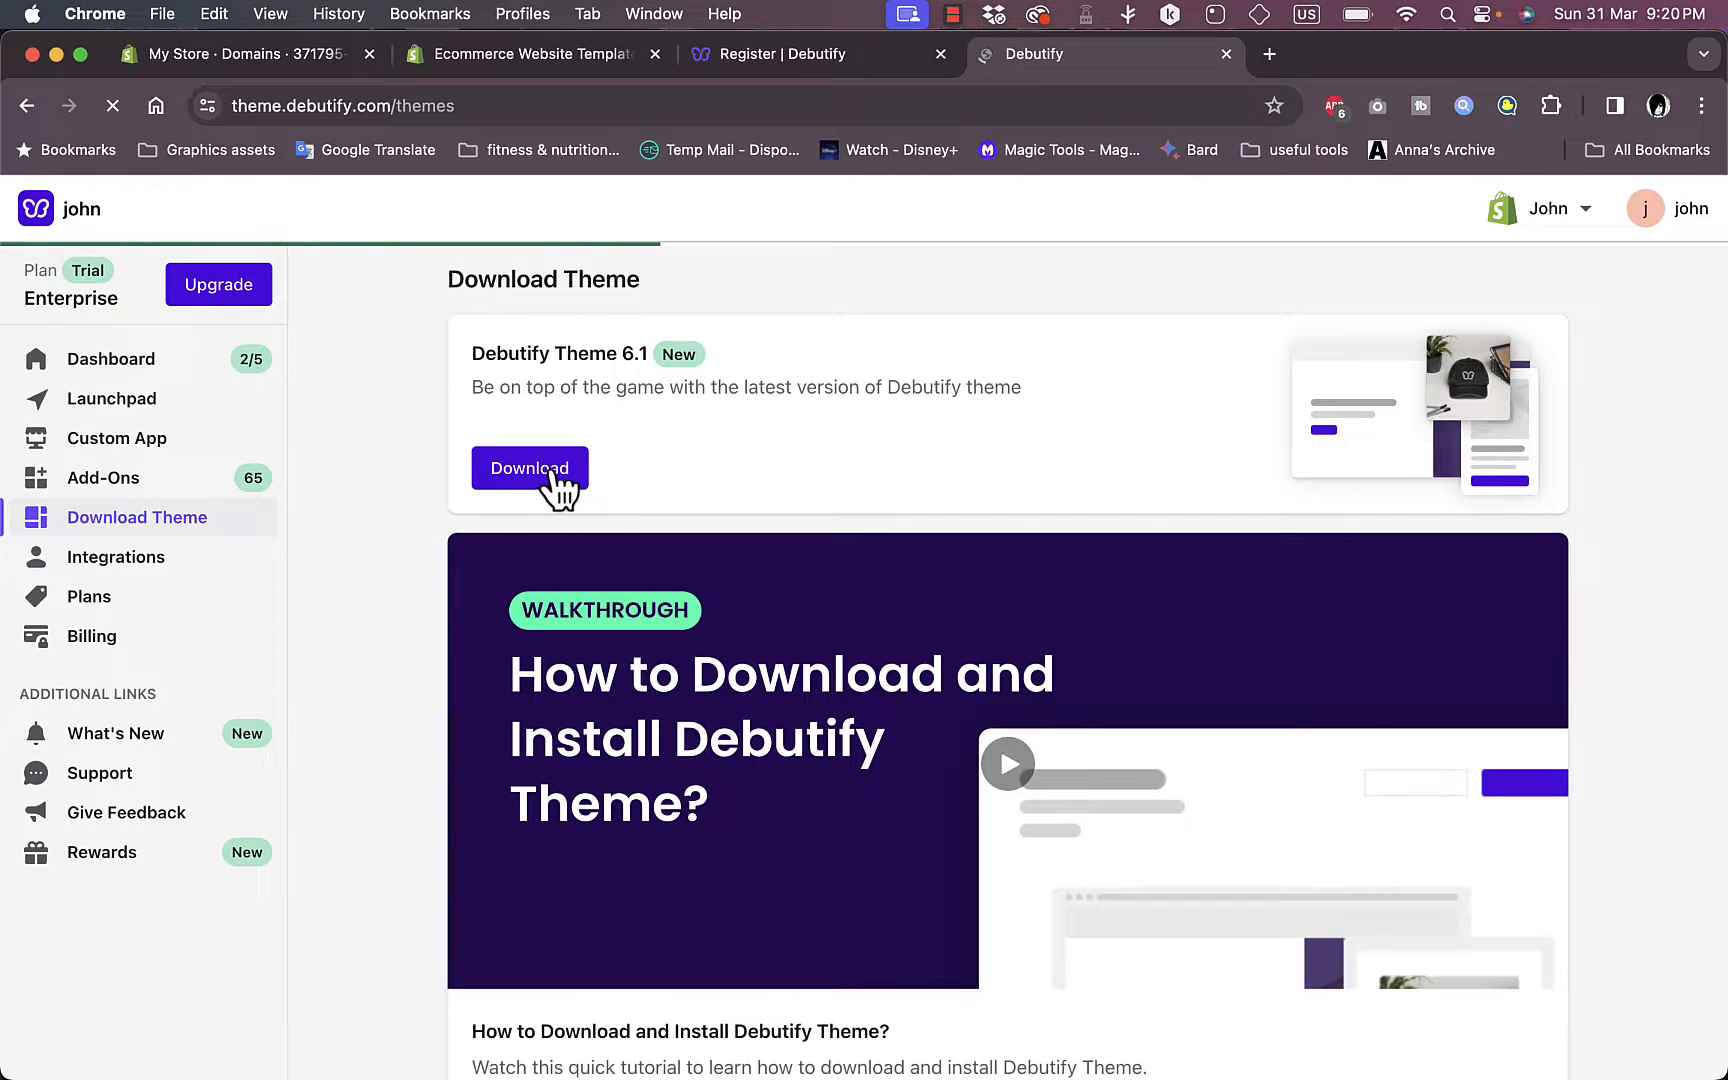
click(560, 473)
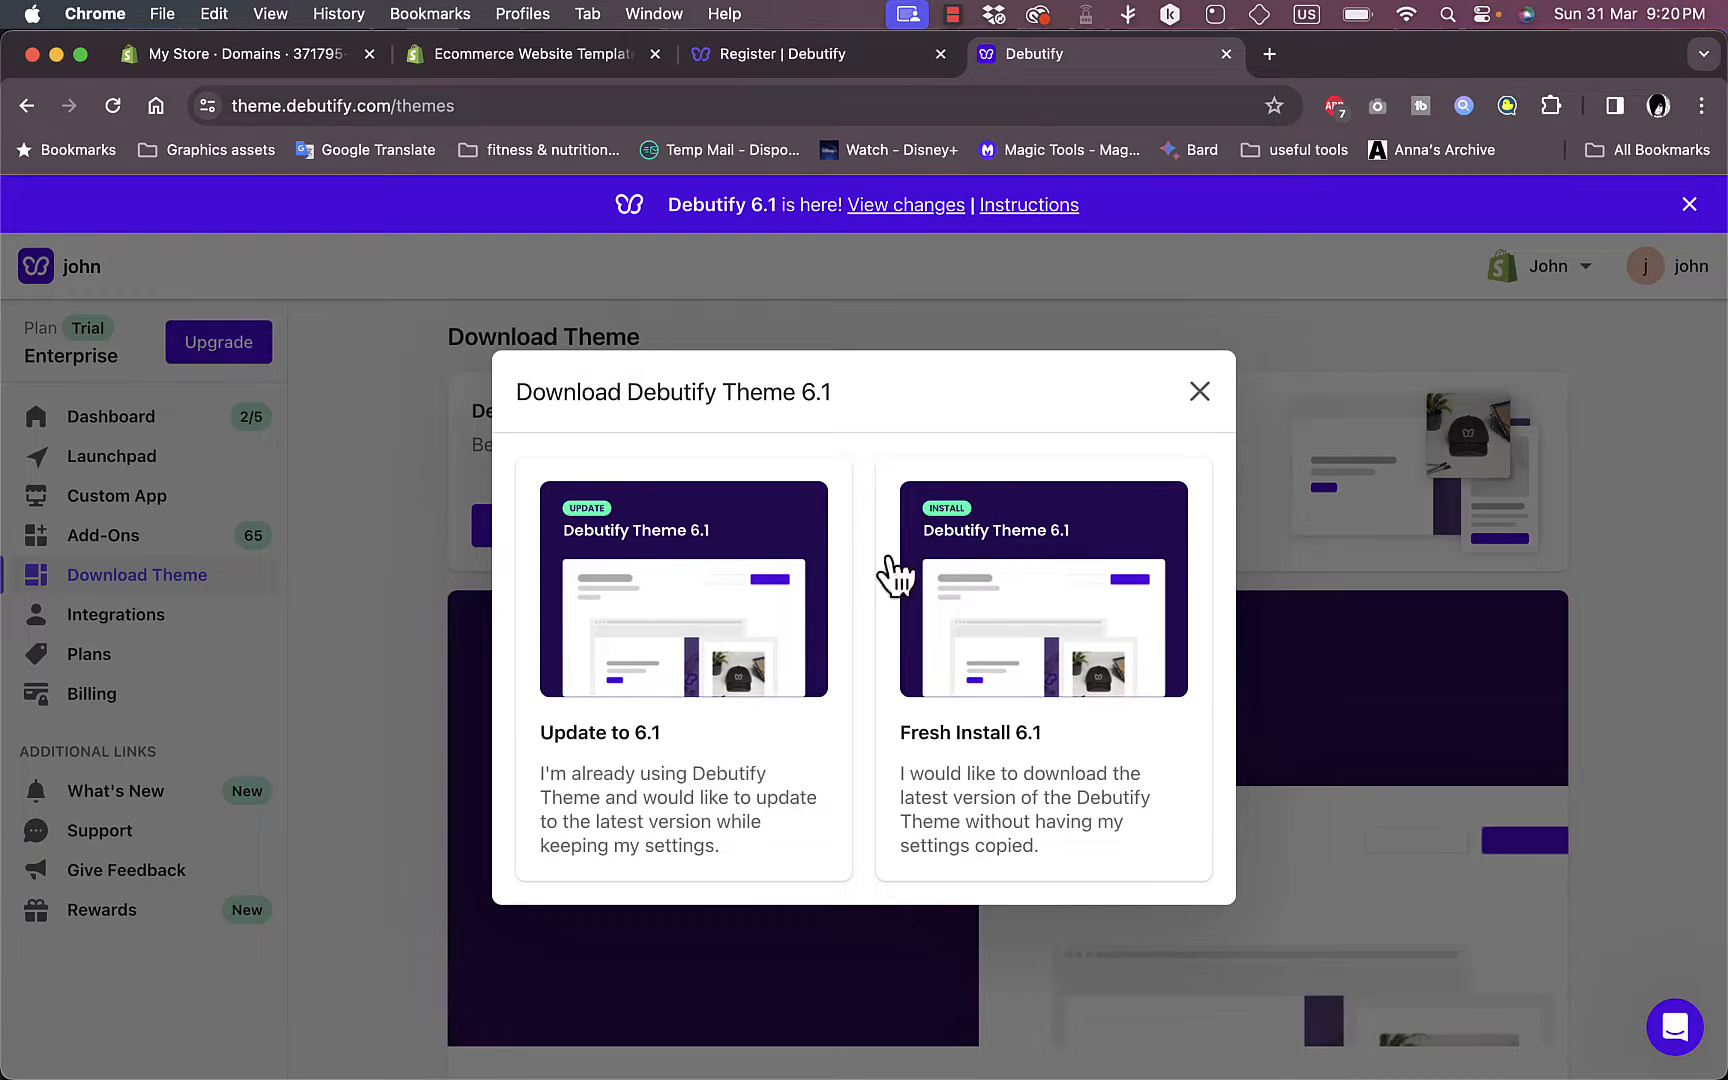
click(1056, 622)
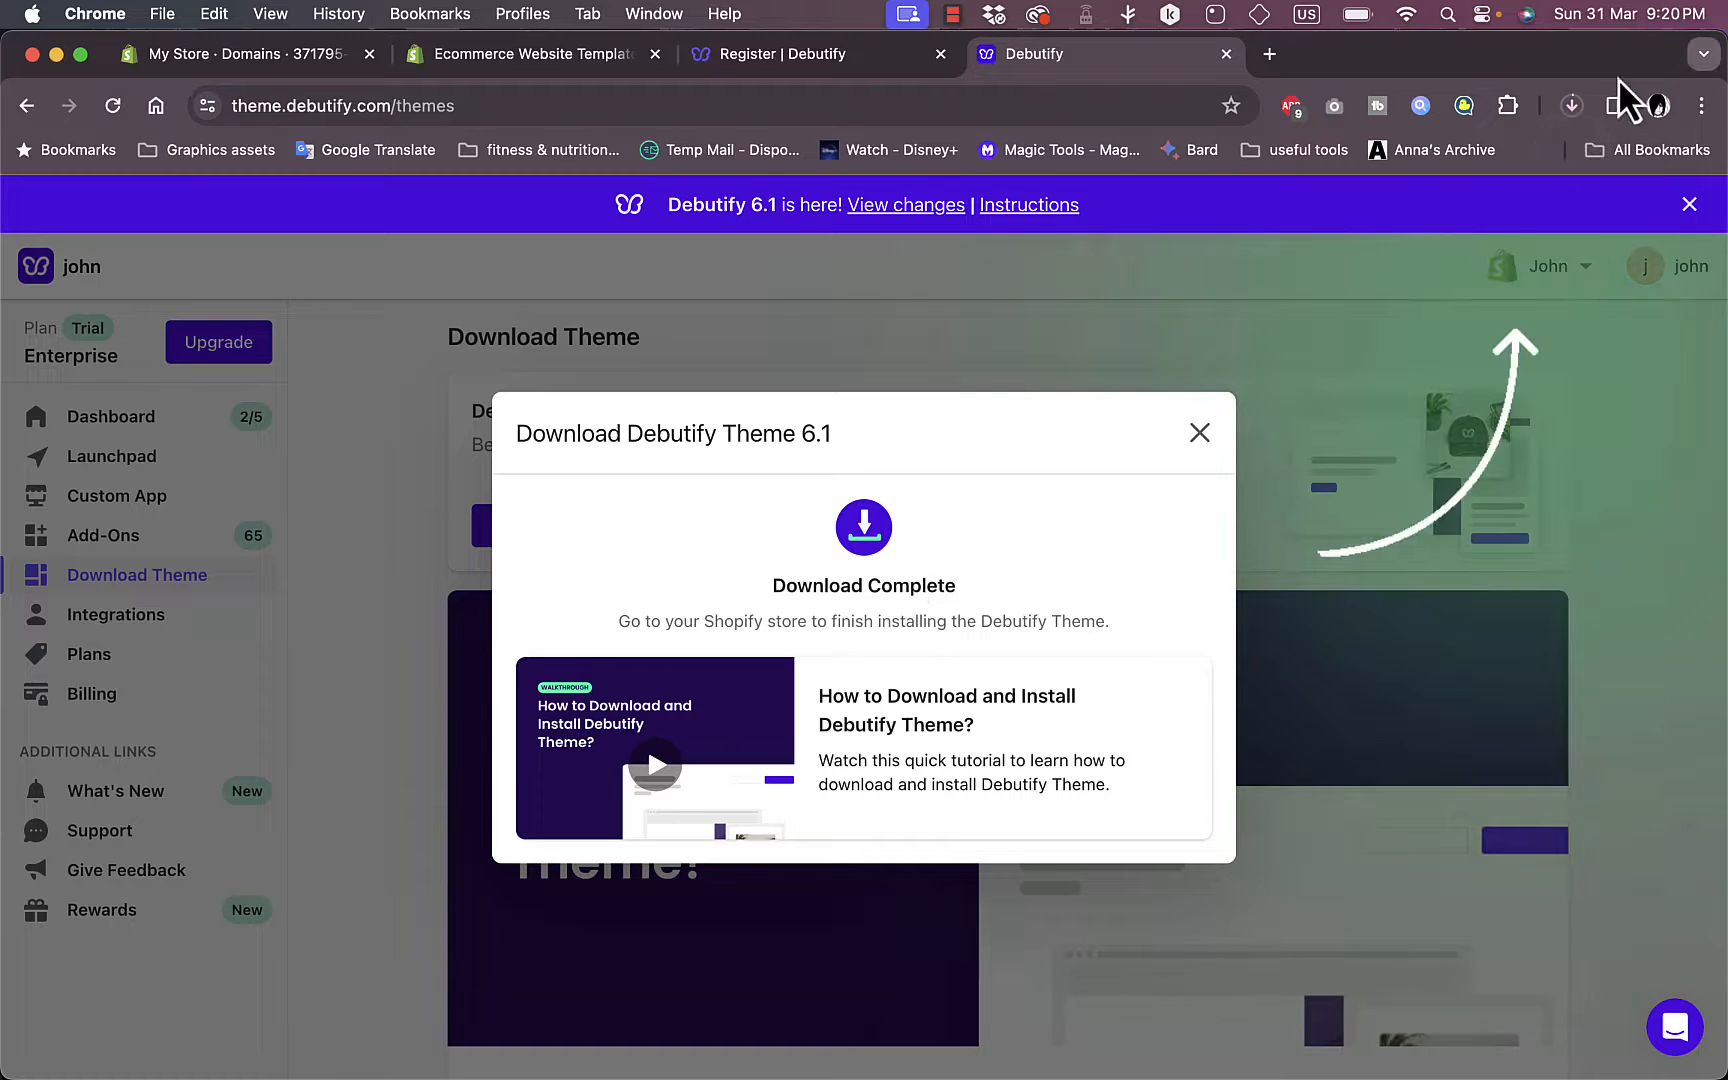
click(1572, 105)
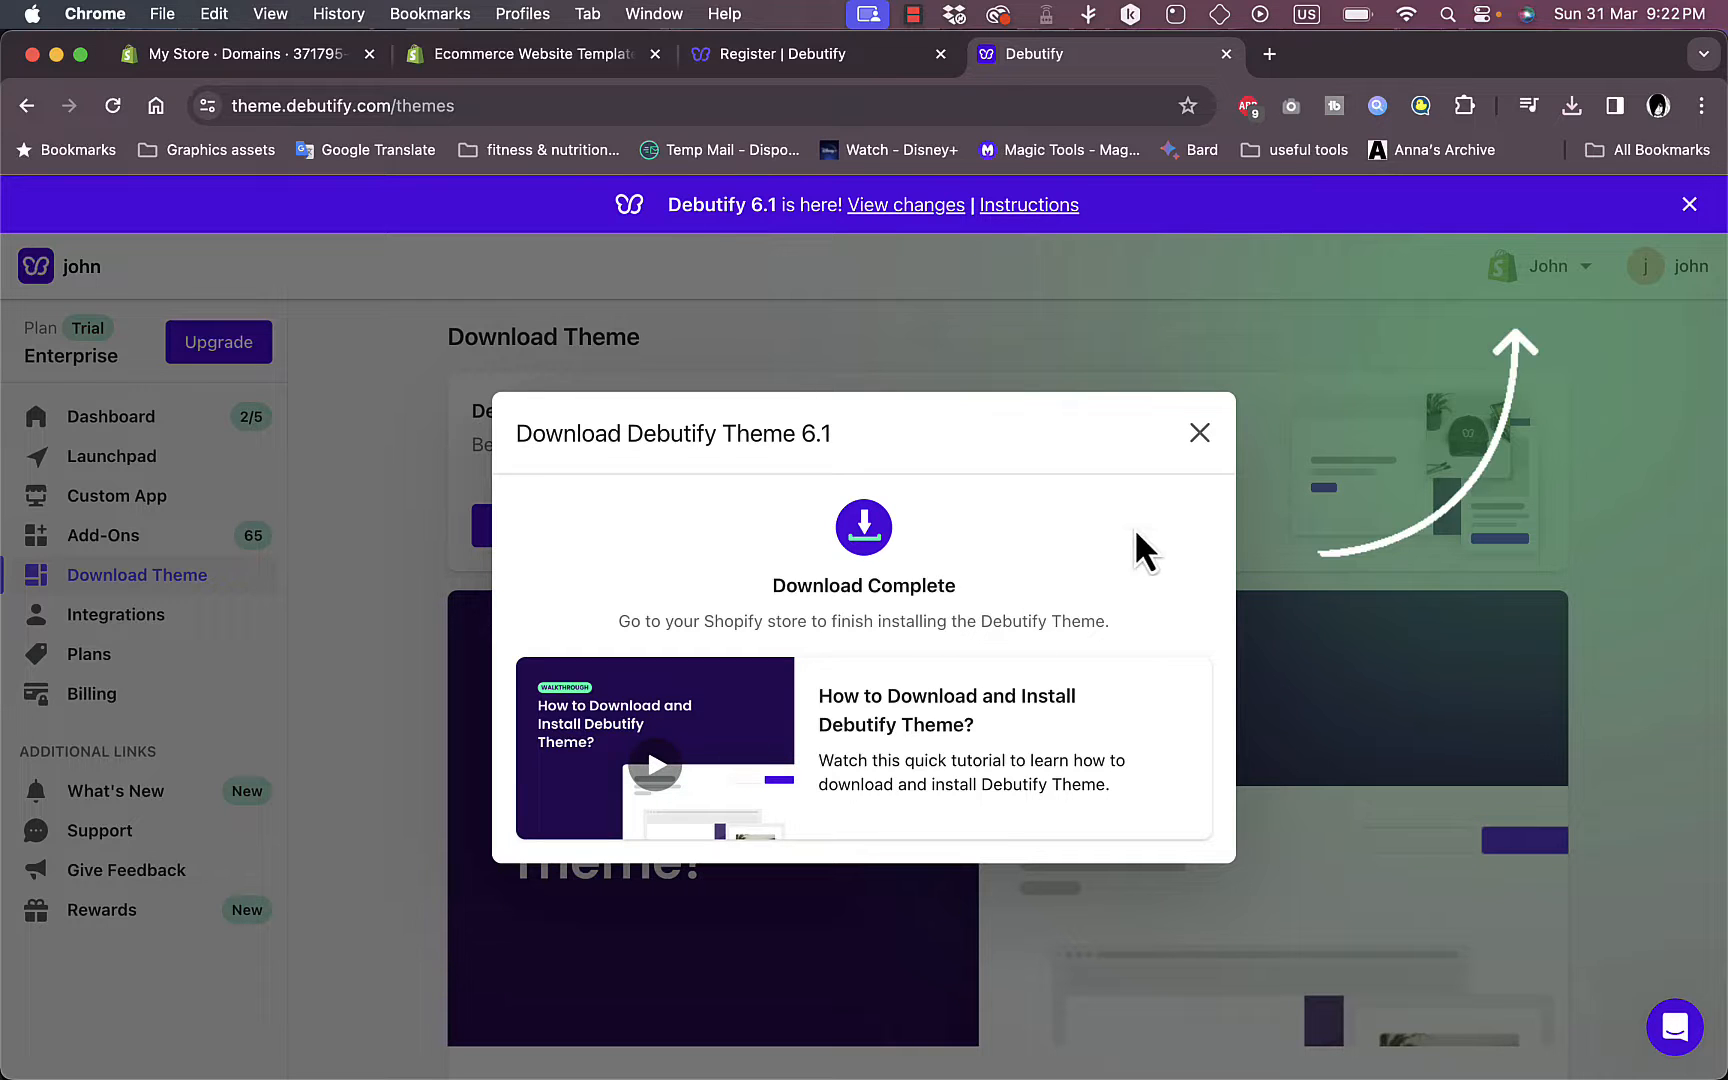
click(1200, 444)
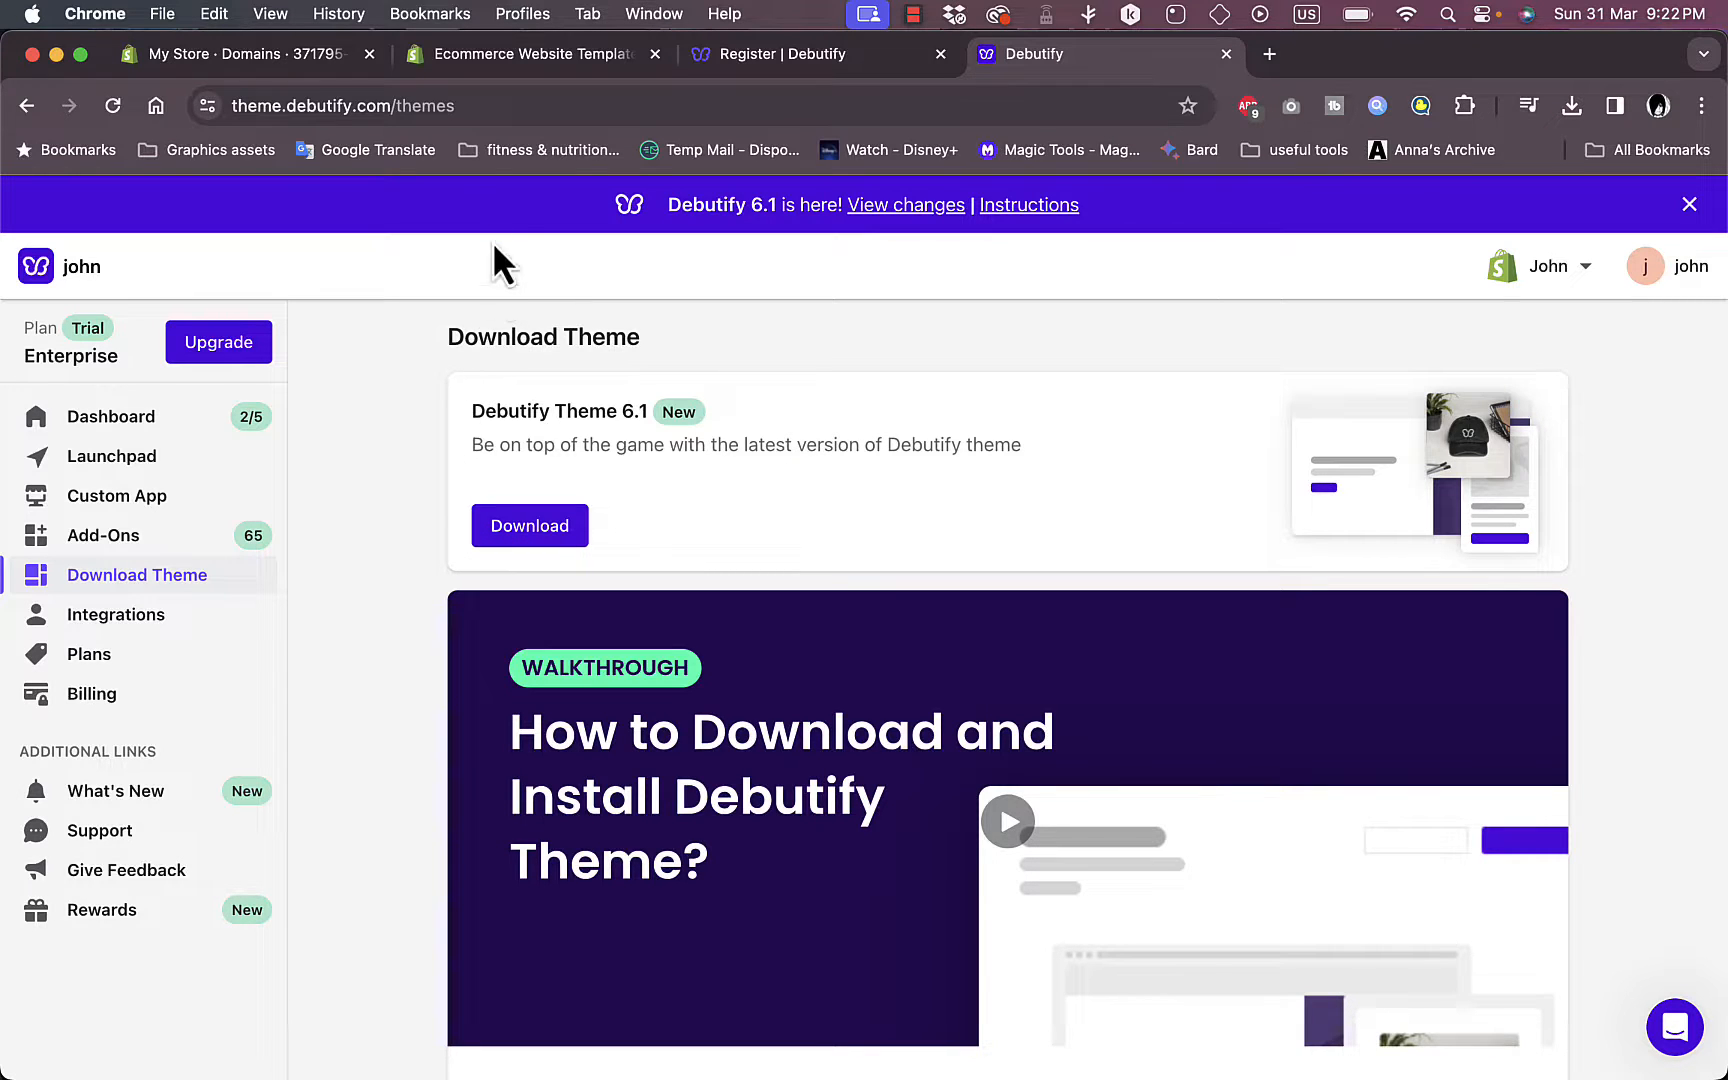
- Return to the Shopify admin, leave the settings and start a zip file upload in the online store's theme library
click(298, 59)
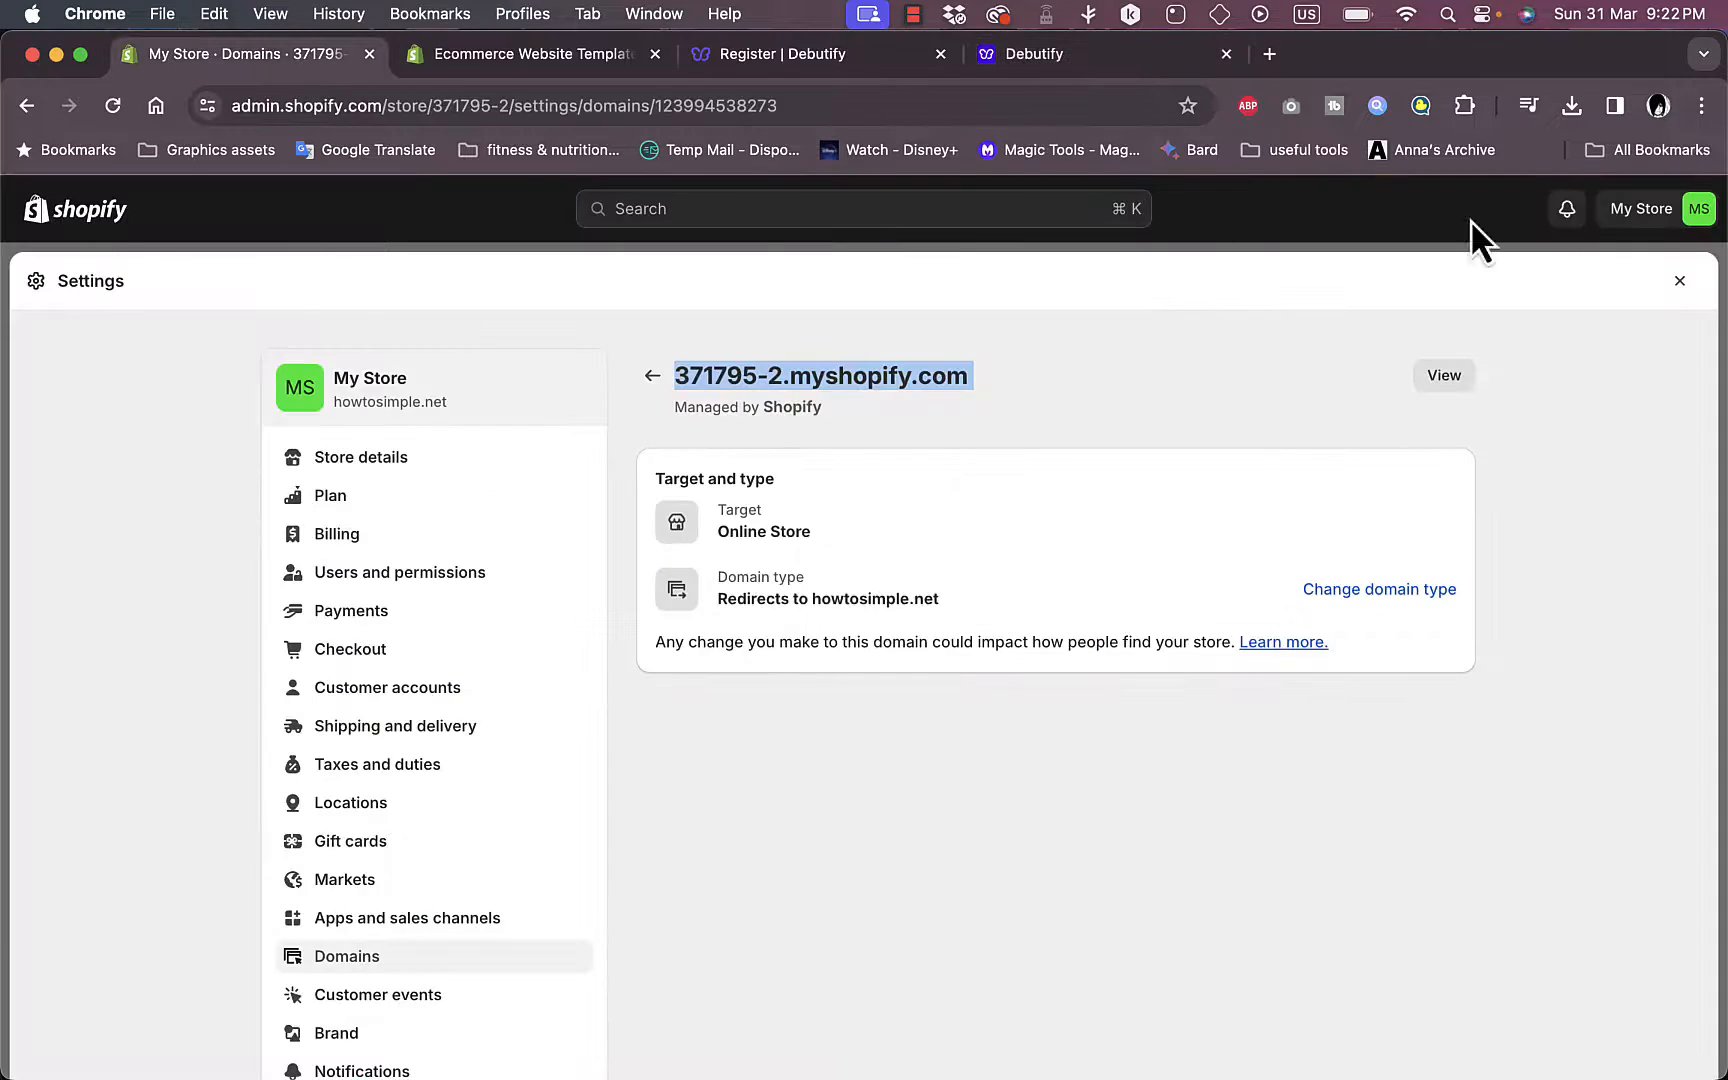
click(1680, 281)
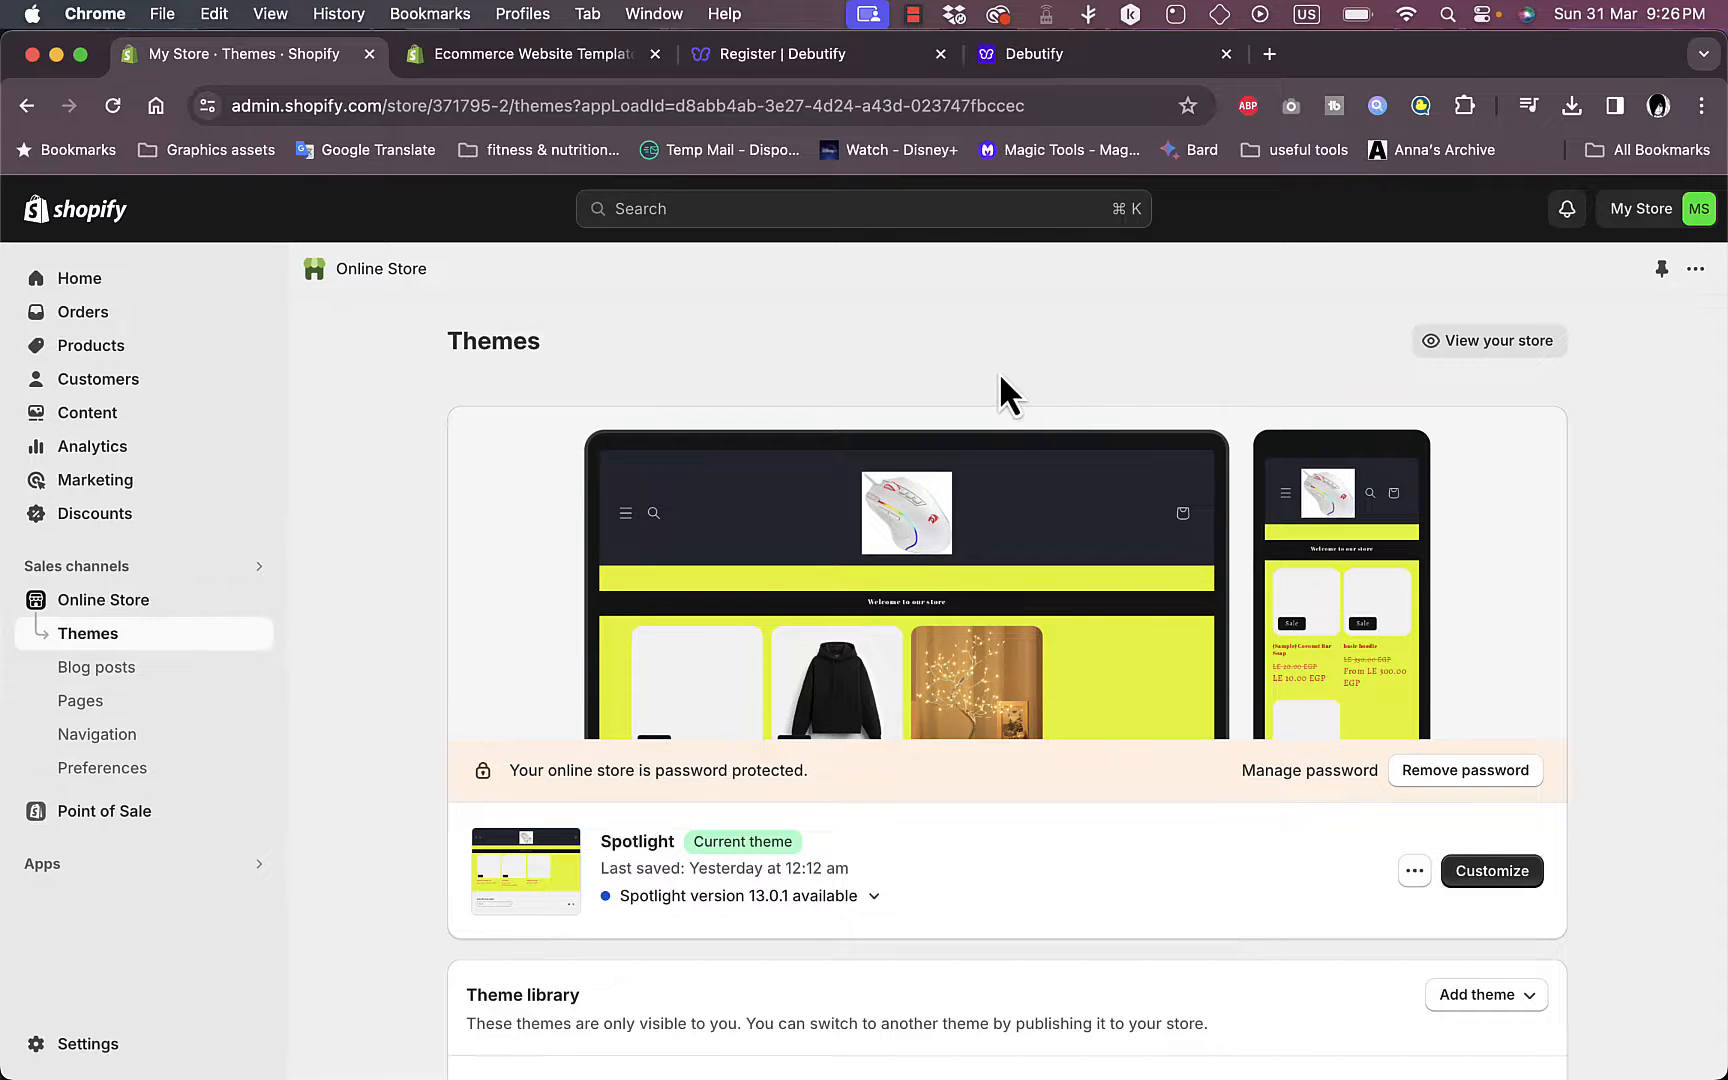
scroll(1426, 625, down, 5)
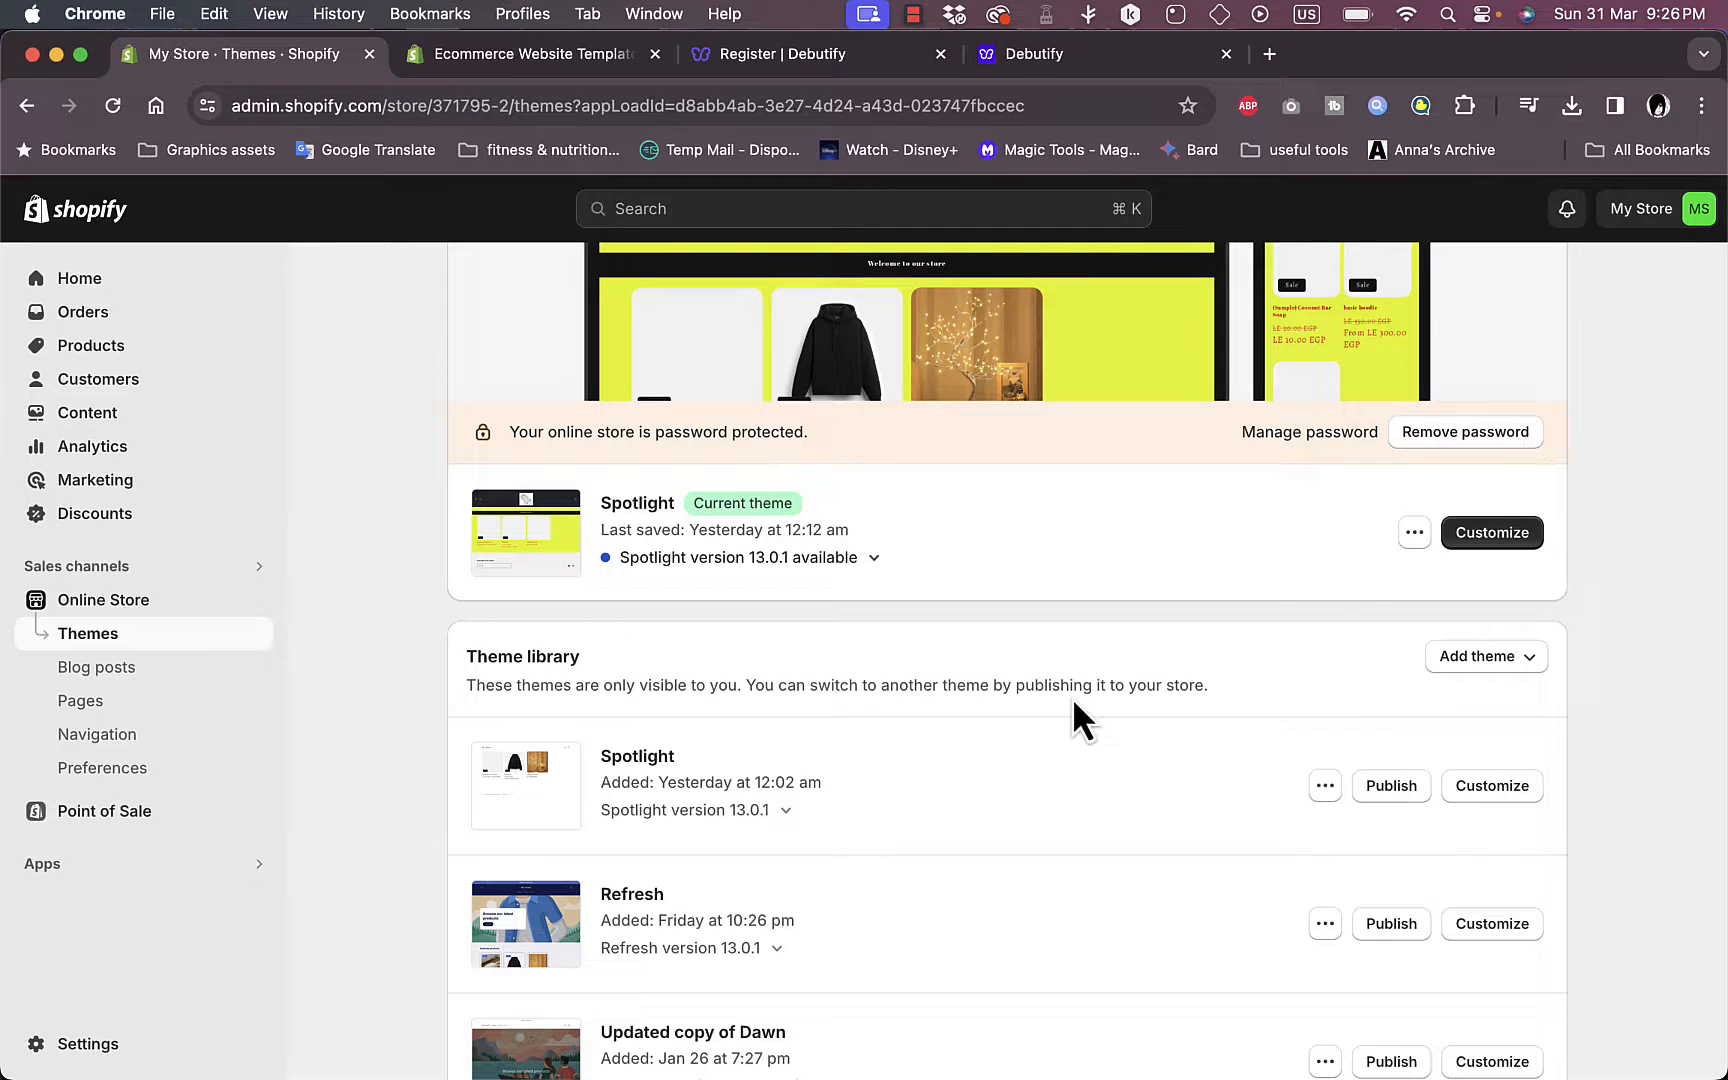
click(1520, 660)
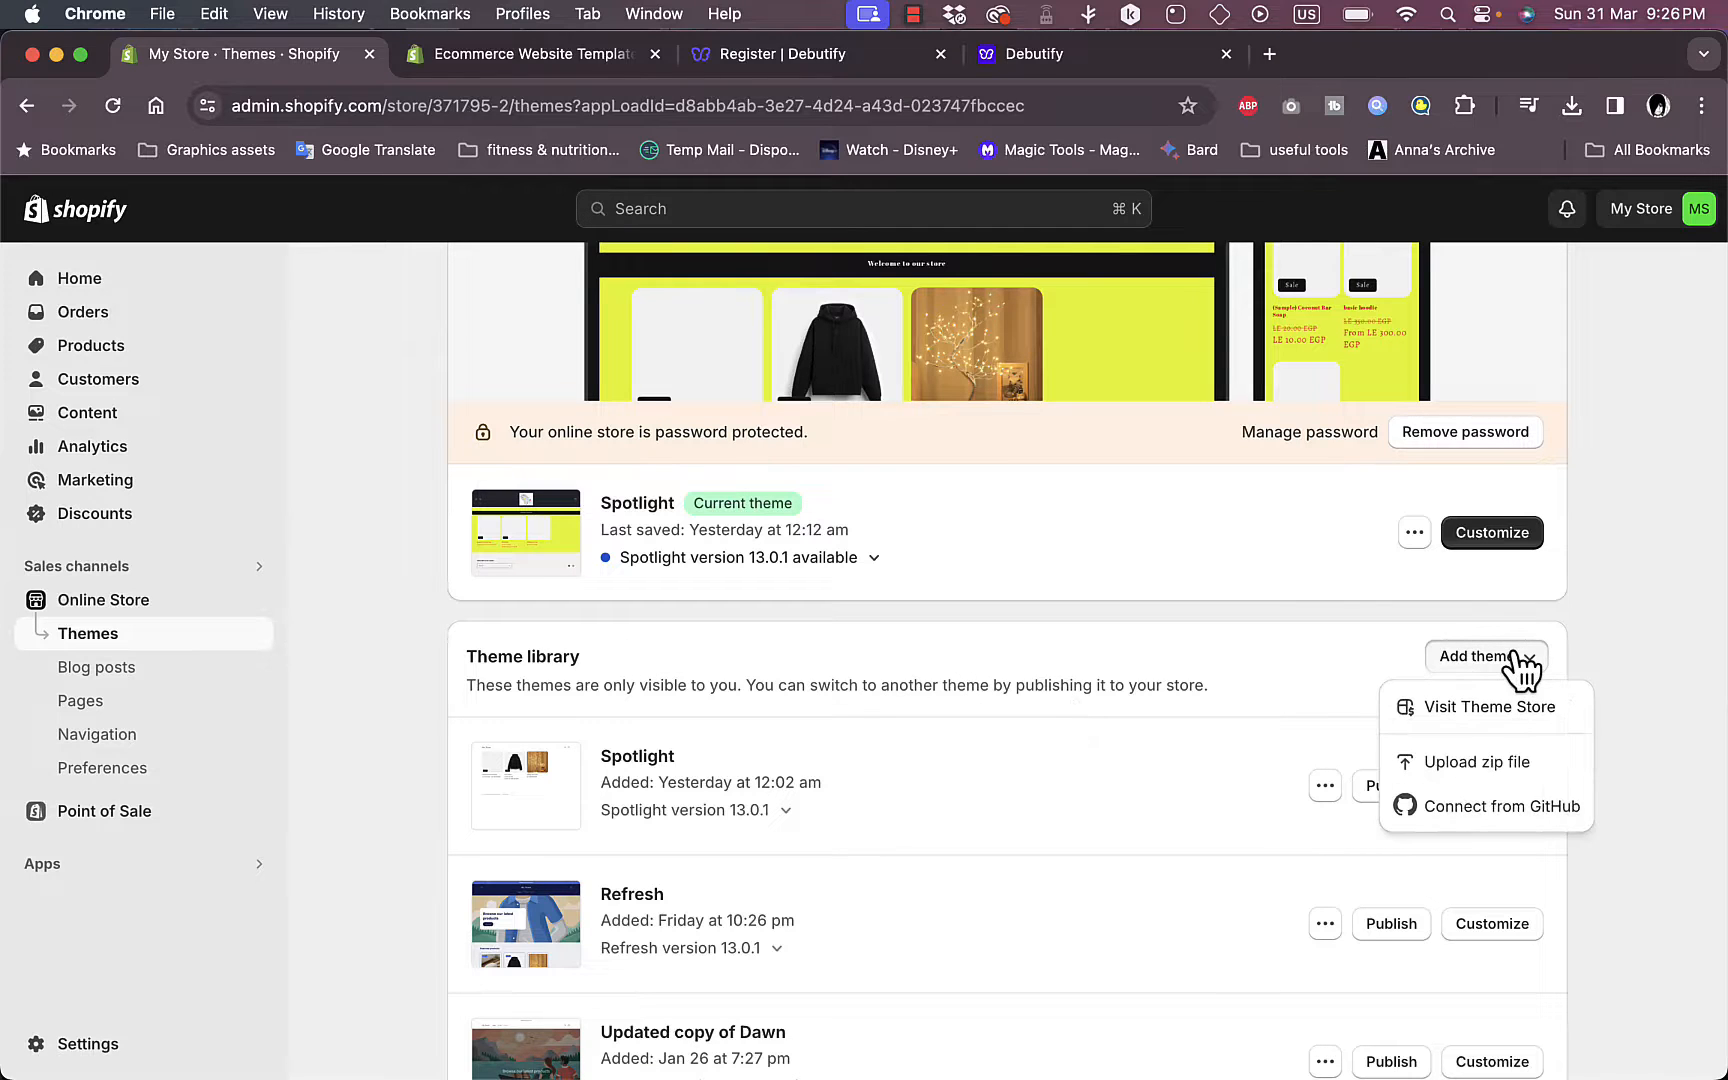
click(1477, 762)
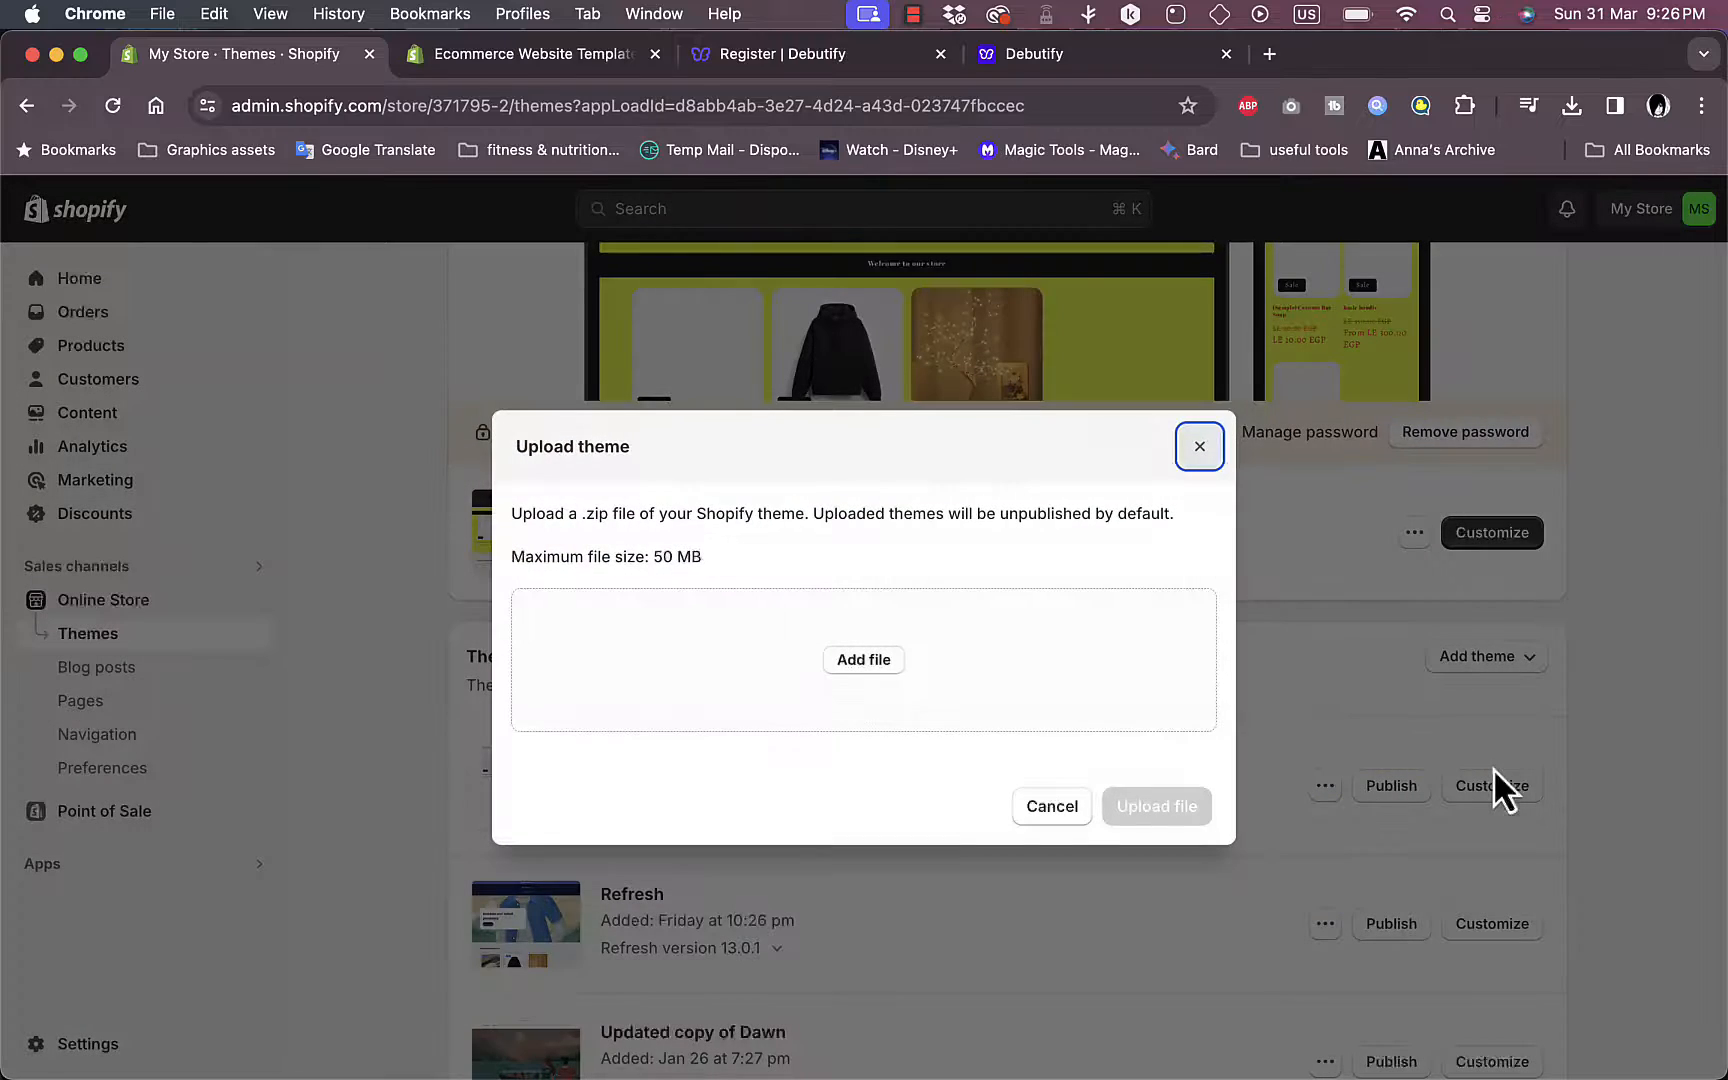
- Choose debutify-theme-6.1.zip from the Downloads folder and upload it as a theme
click(866, 662)
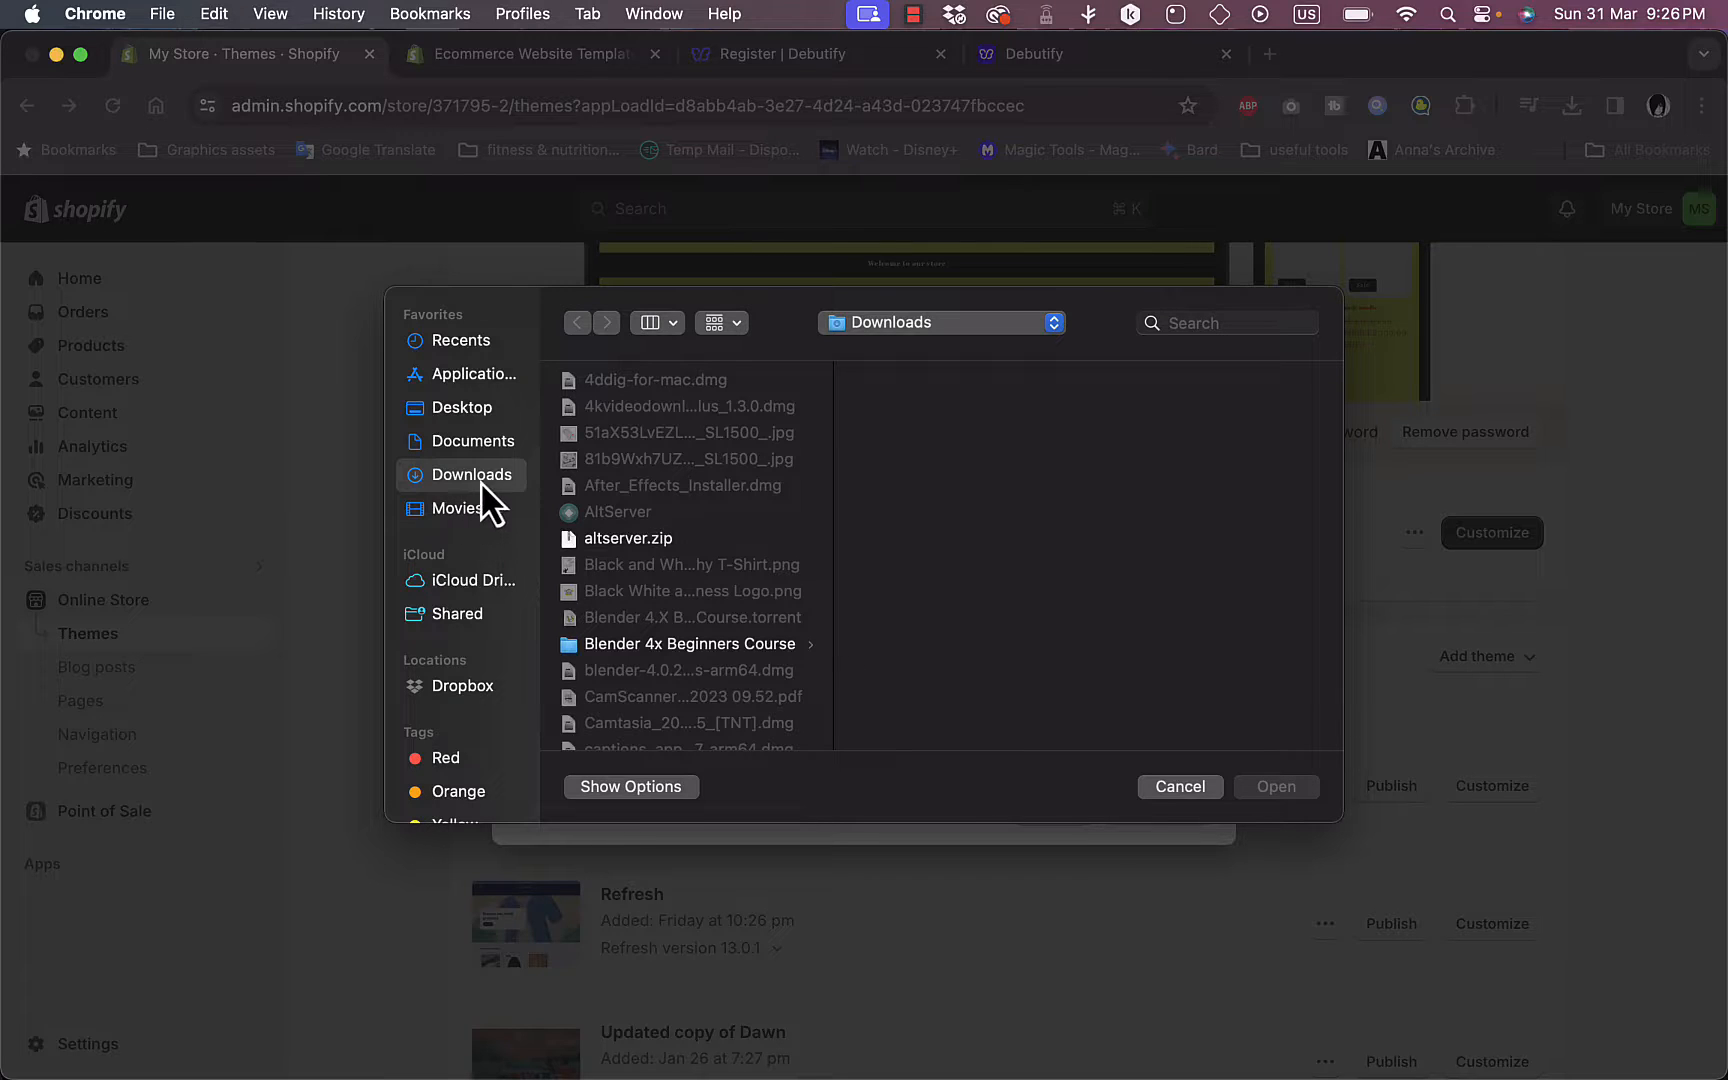
scroll(664, 572, down, 10)
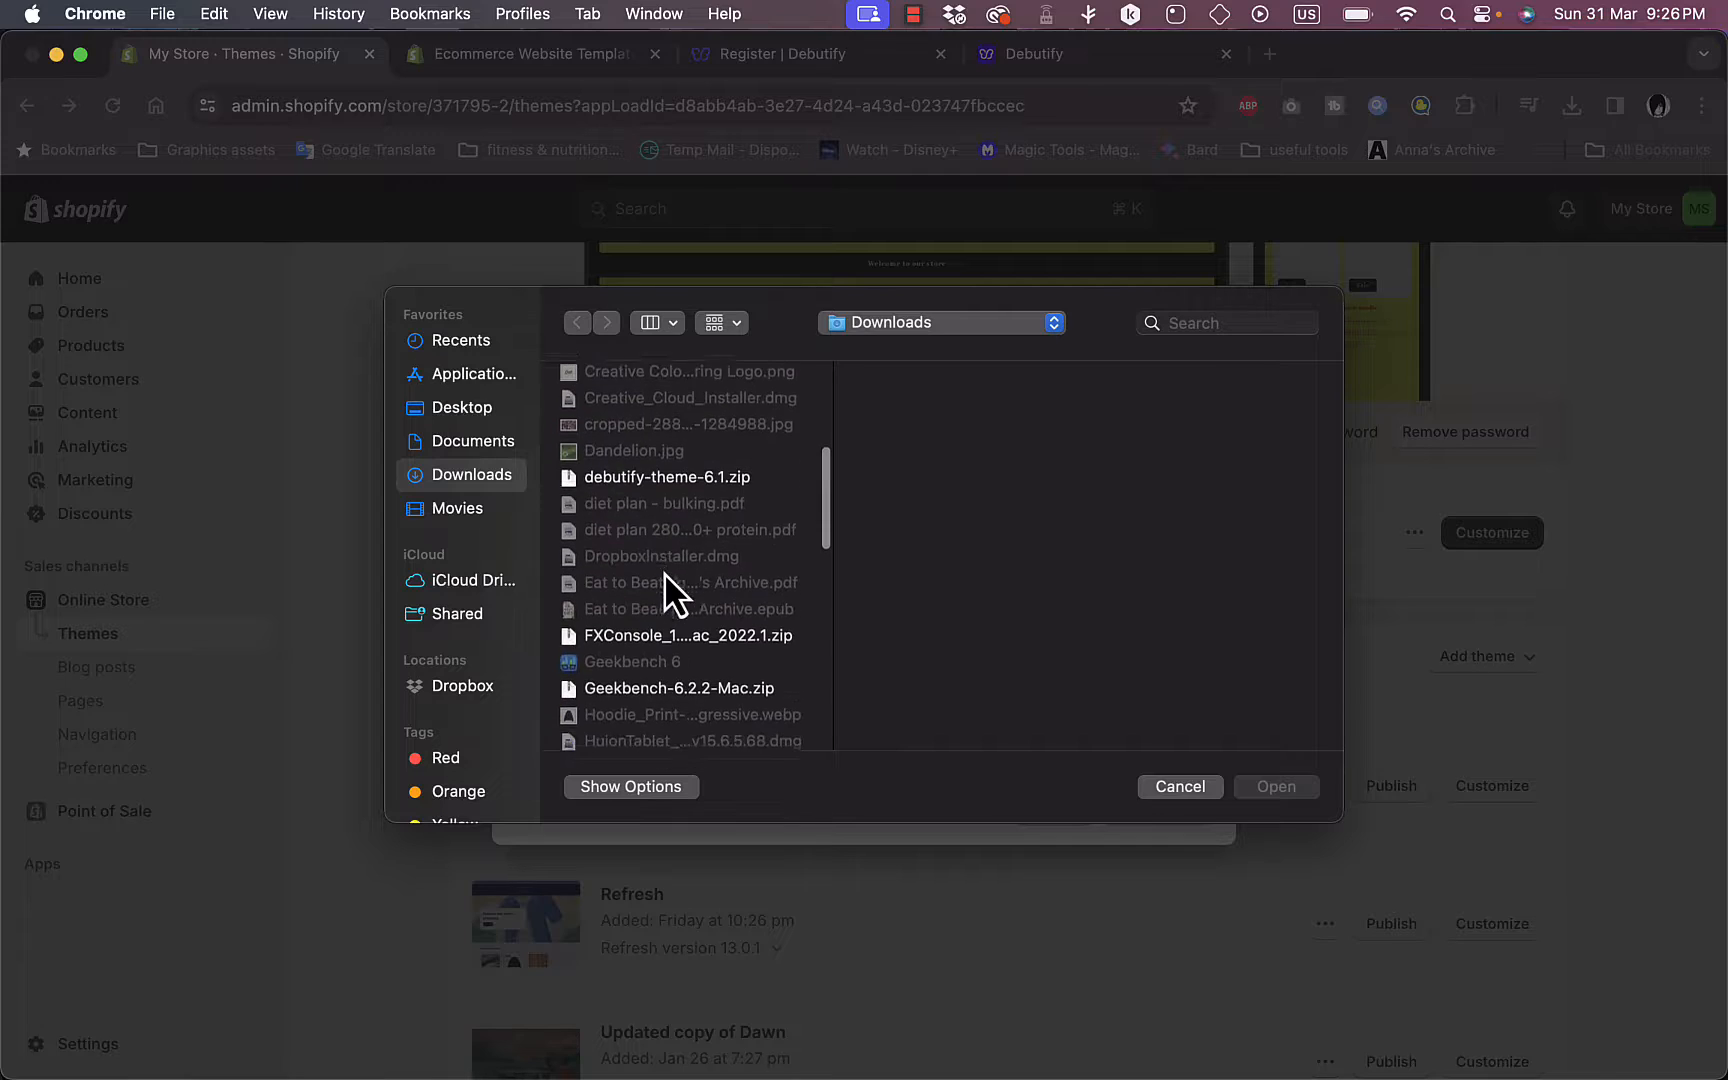
click(664, 414)
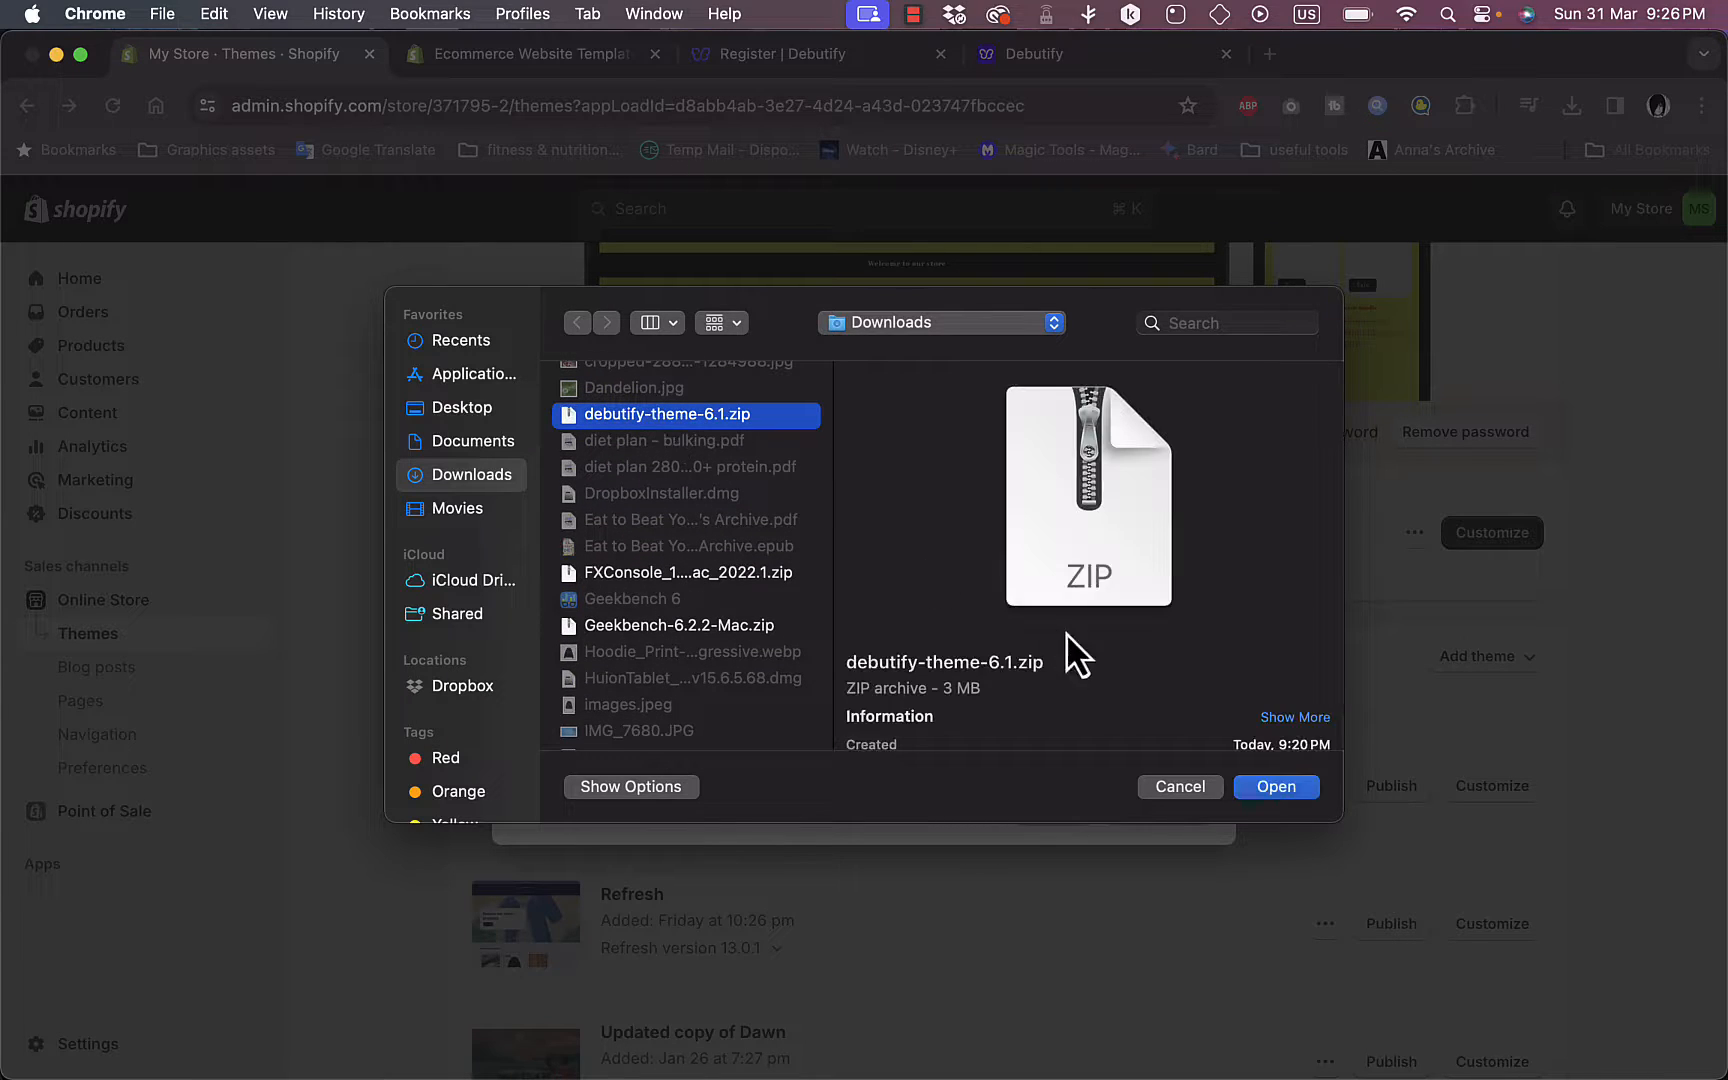
click(1265, 788)
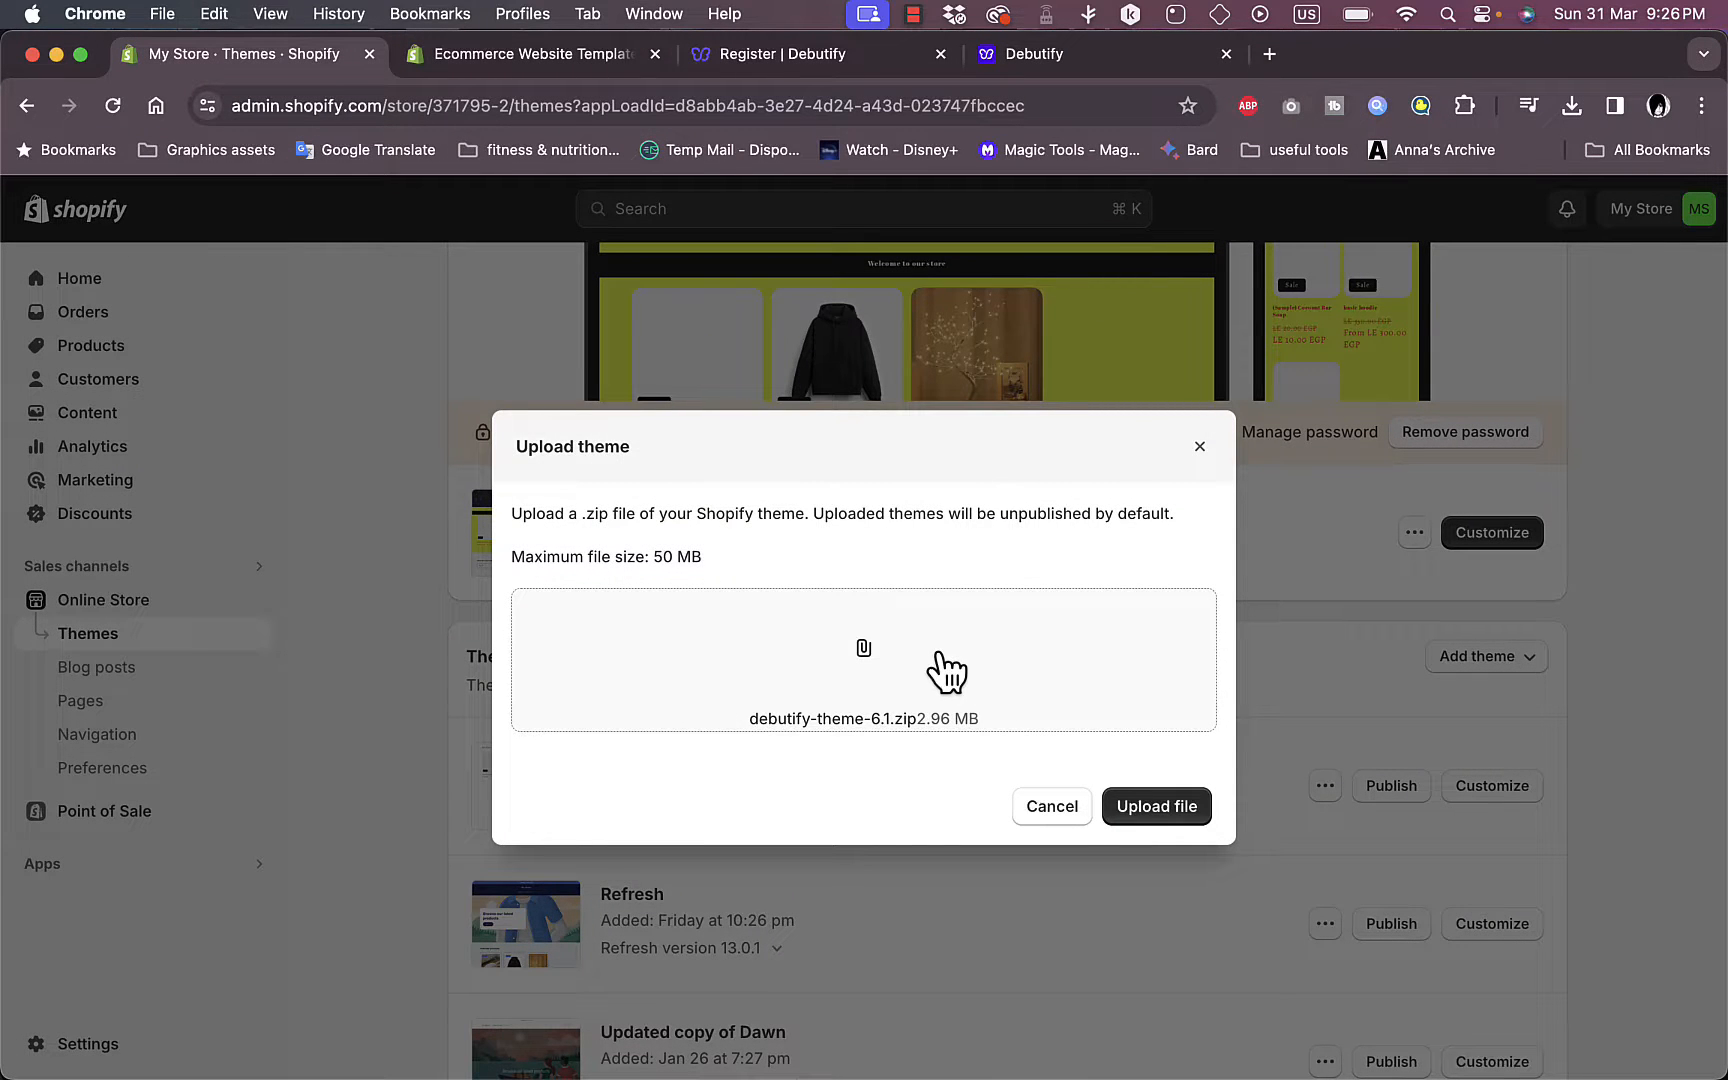
click(1152, 810)
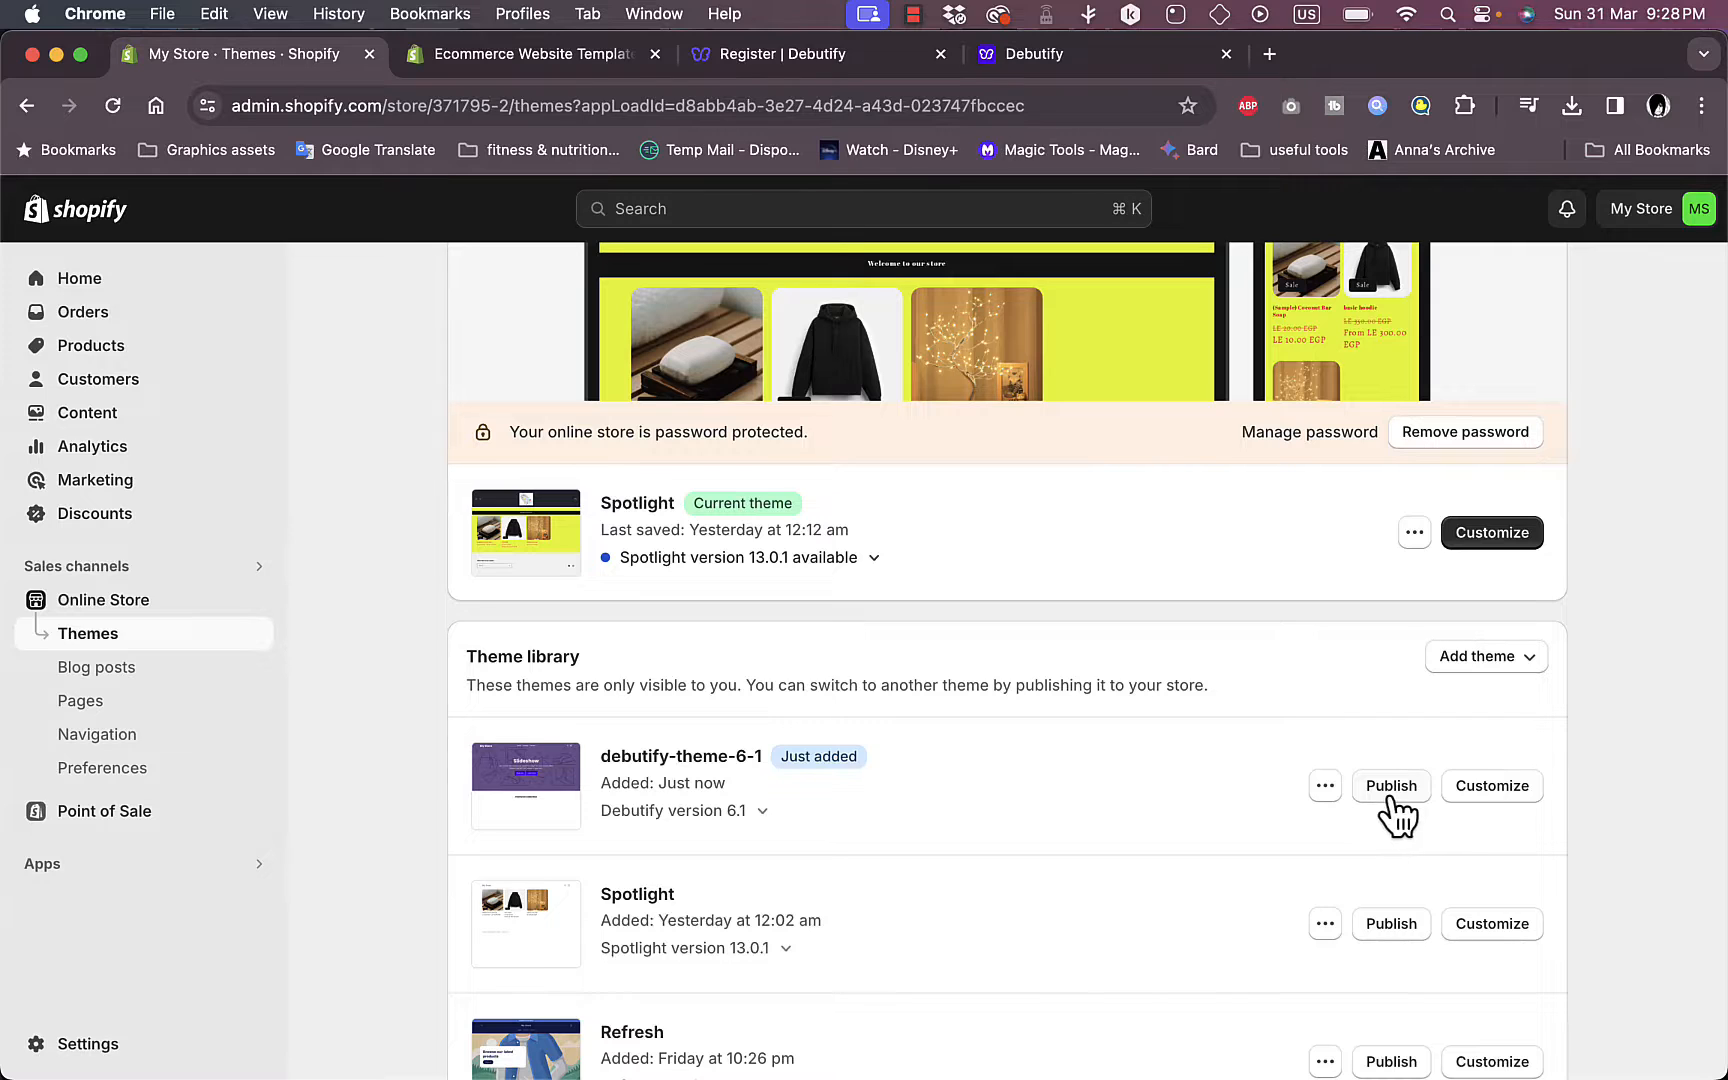
- Open the uploaded debutify-theme-6-1 theme for customization and select the slide in the home page slideshow
click(1492, 787)
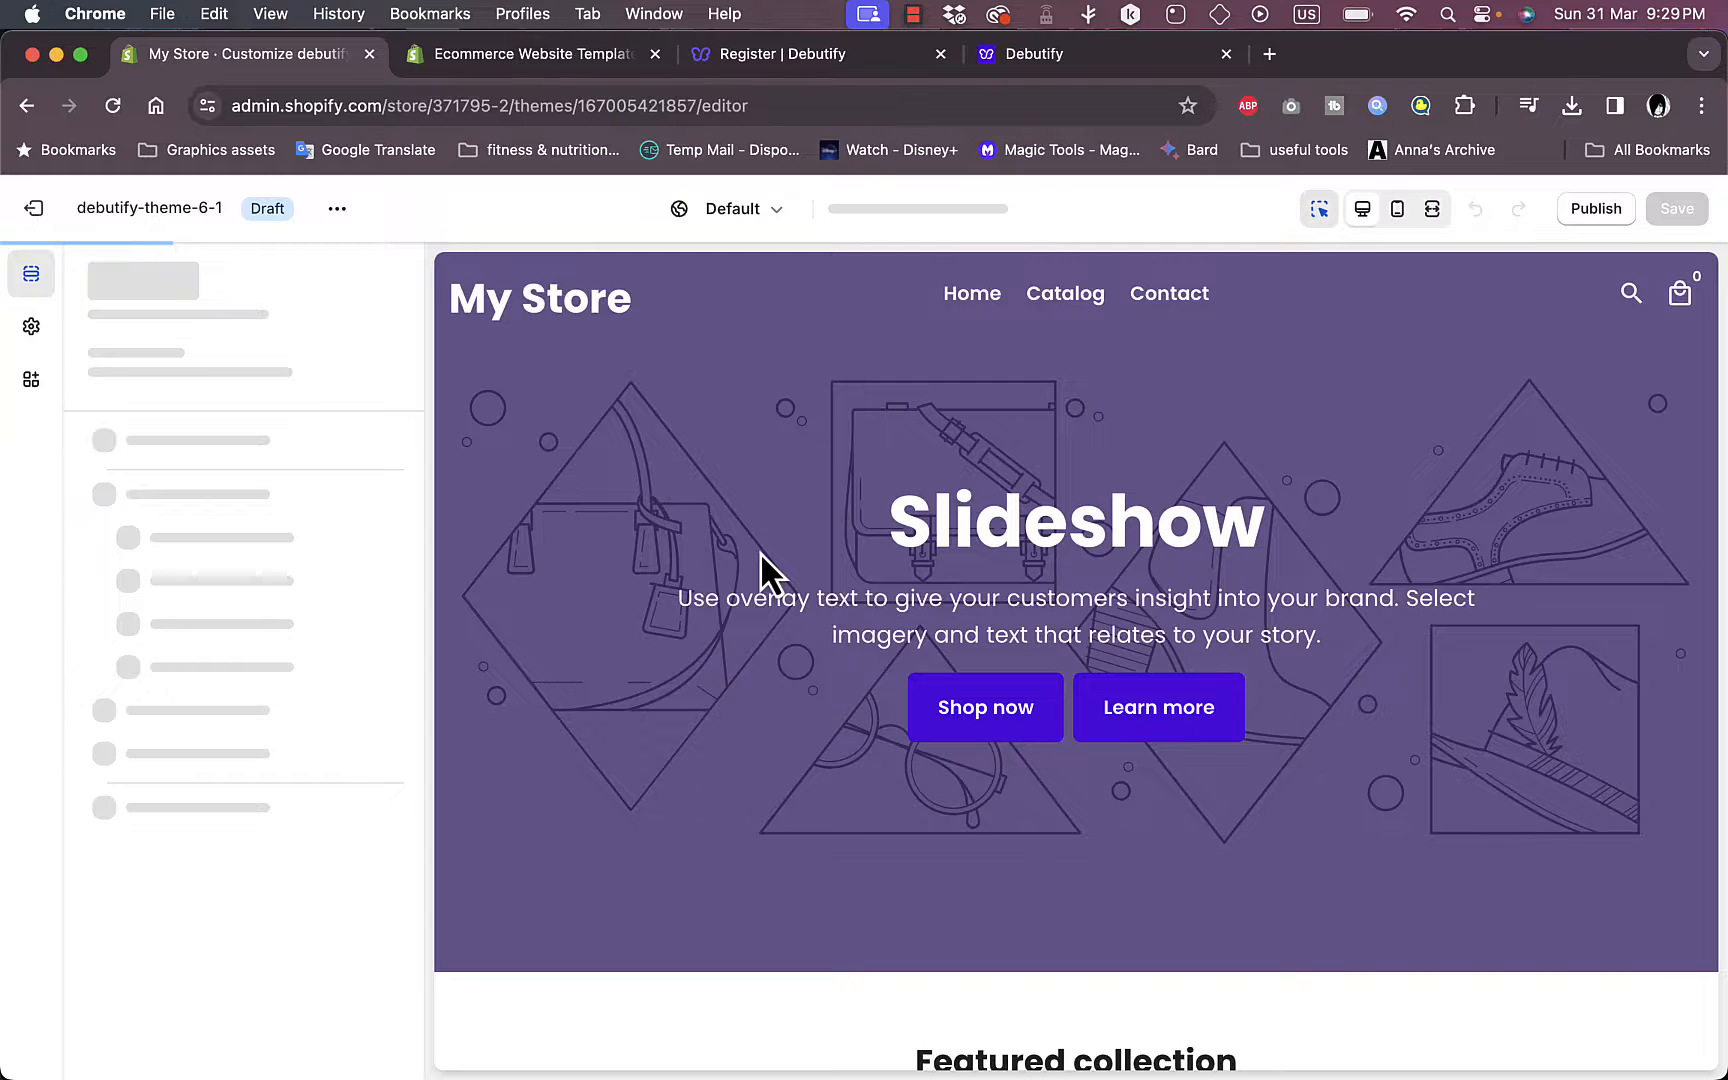
scroll(760, 552, down, 20)
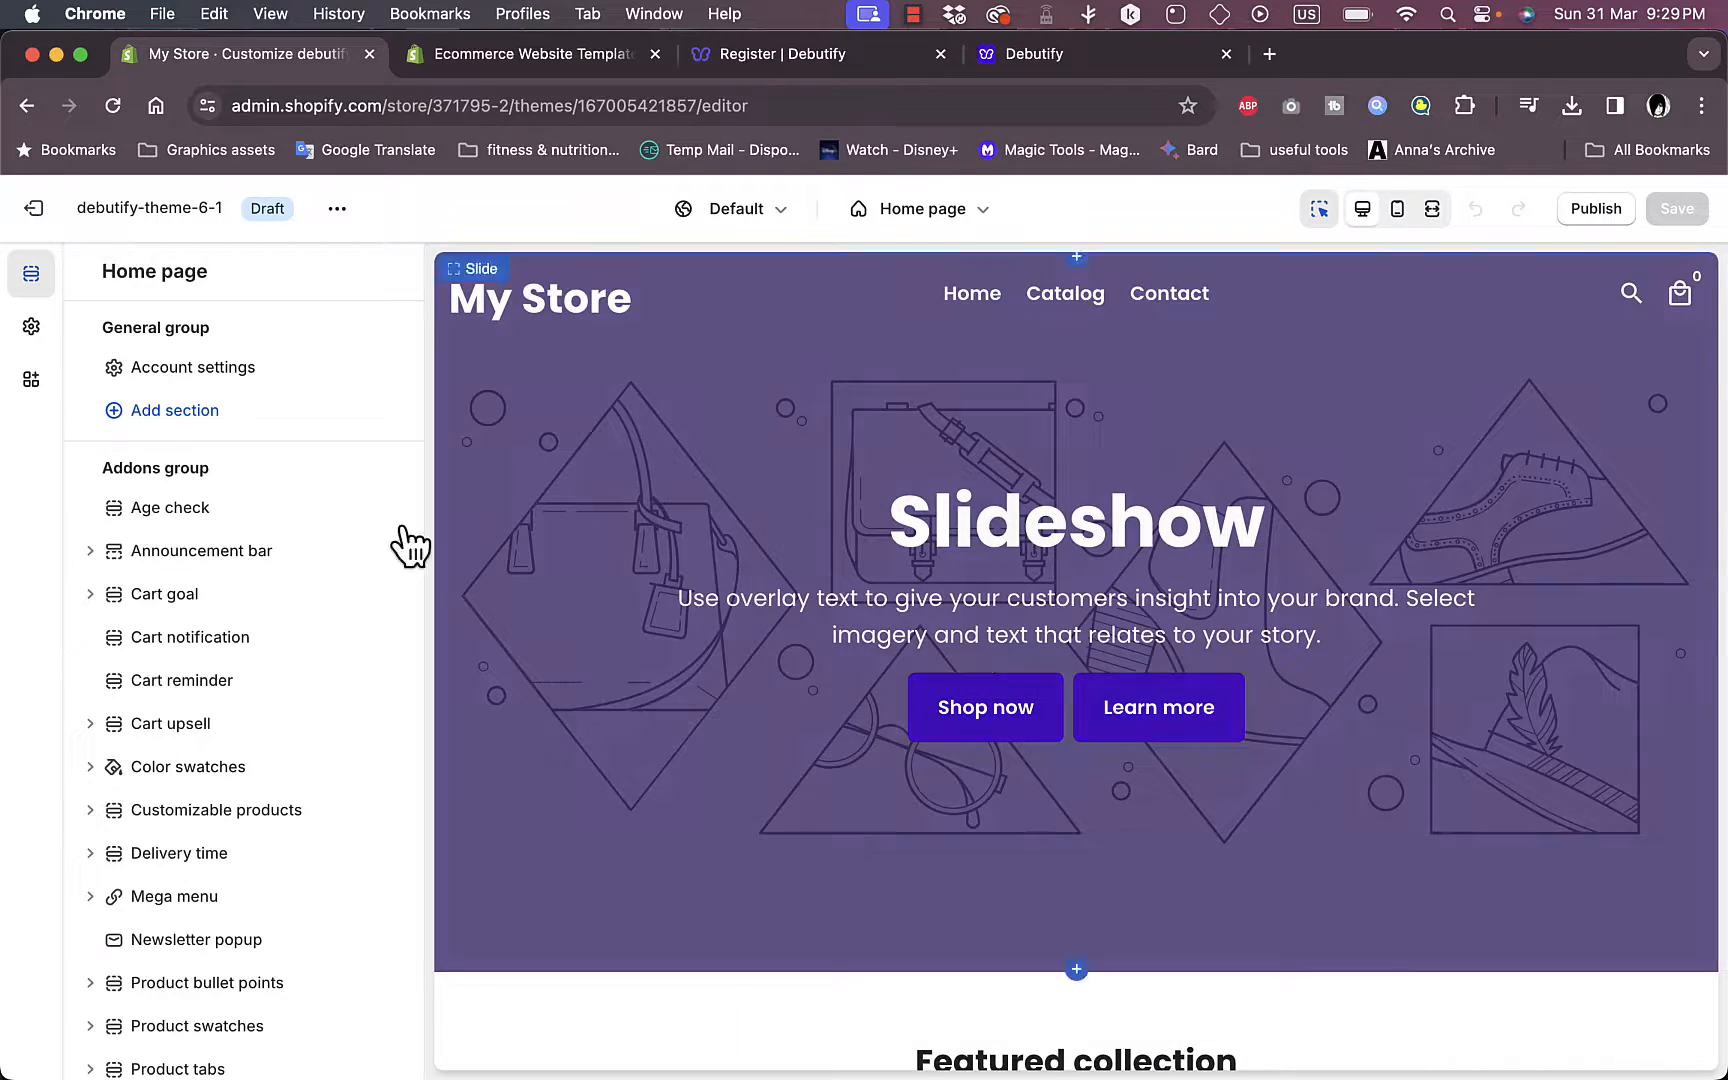
click(895, 431)
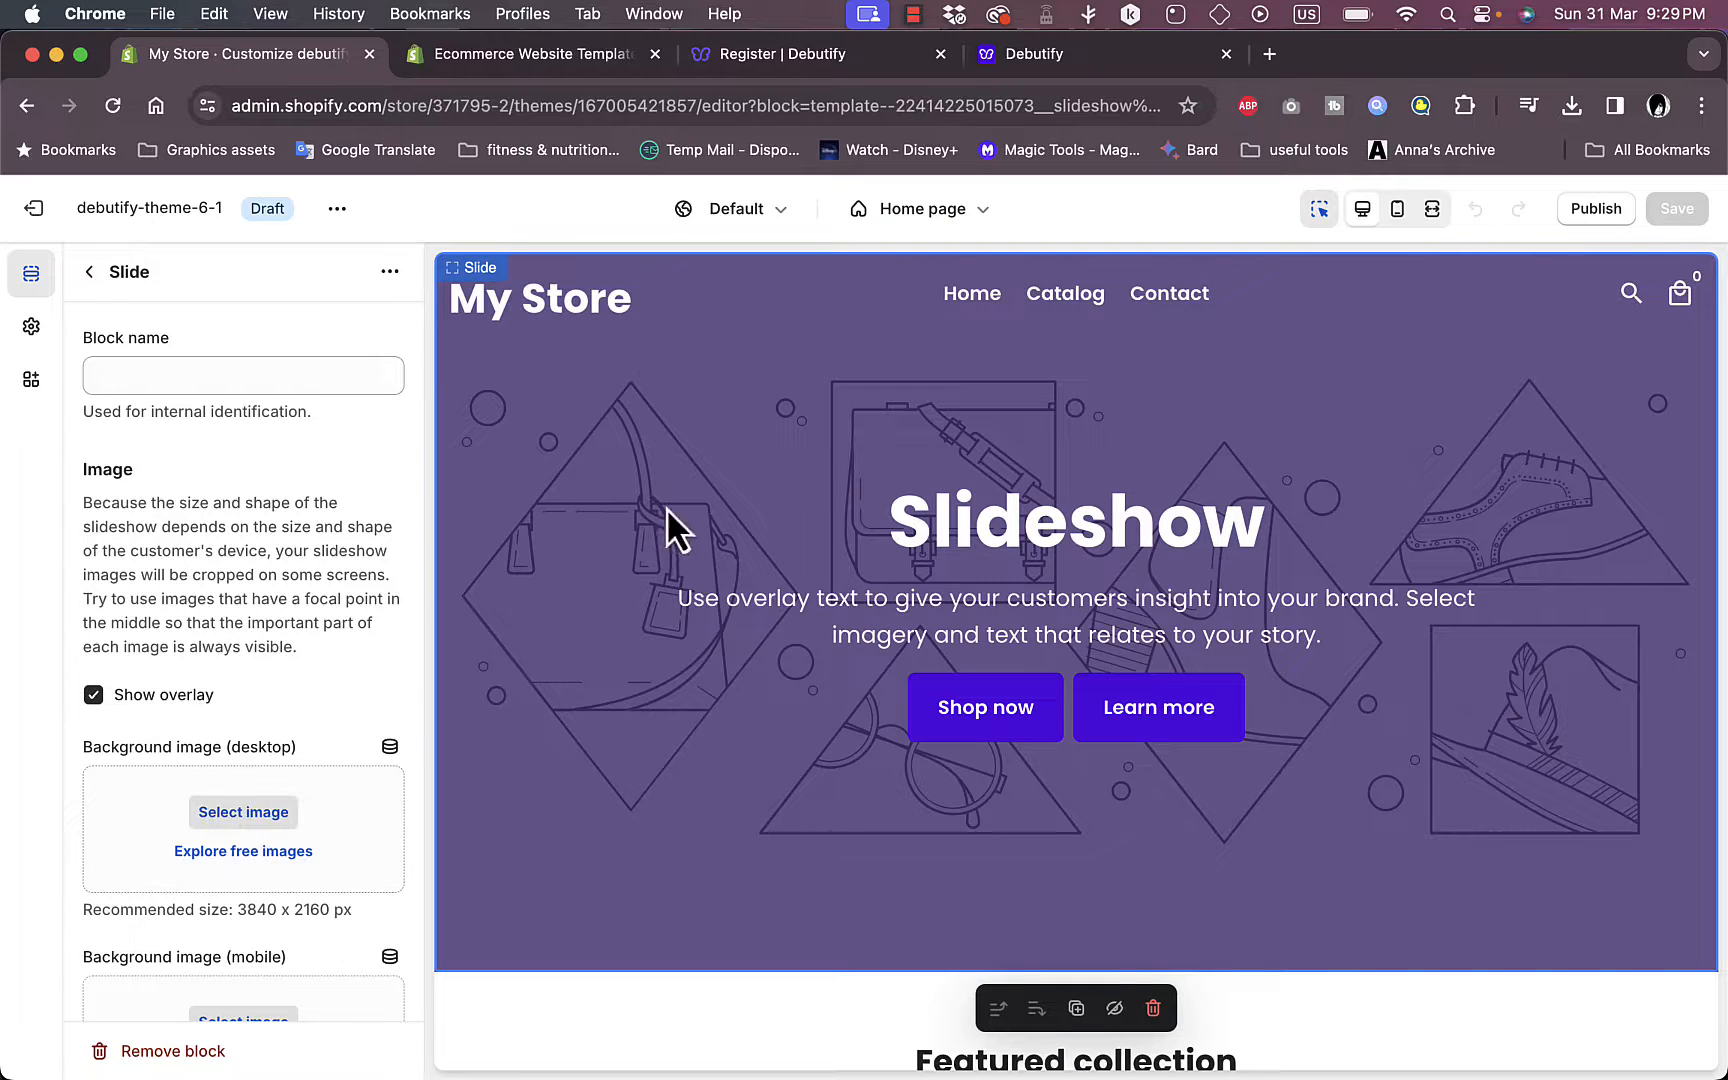
- Preview a free Women's Fashion image as the slide's desktop background, close the image library without applying it and review the slide's image settings
click(243, 852)
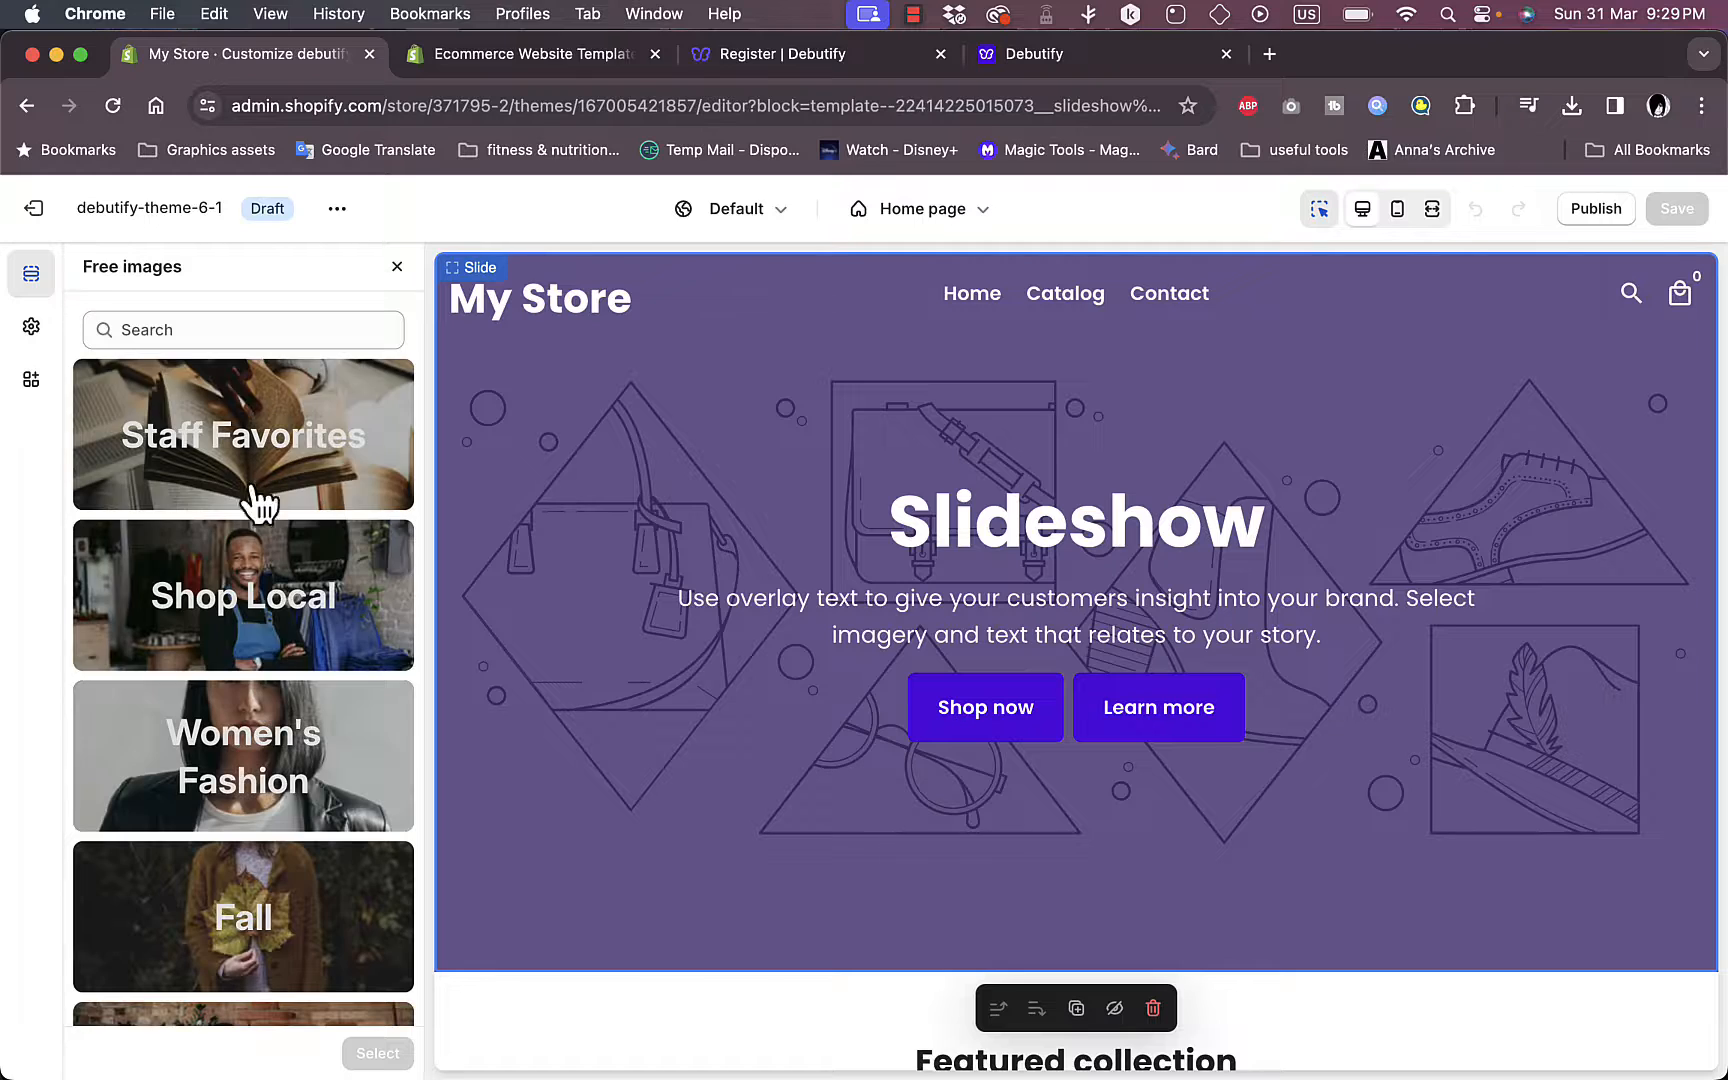
scroll(255, 620, down, 1)
scroll(258, 590, down, 1)
click(238, 655)
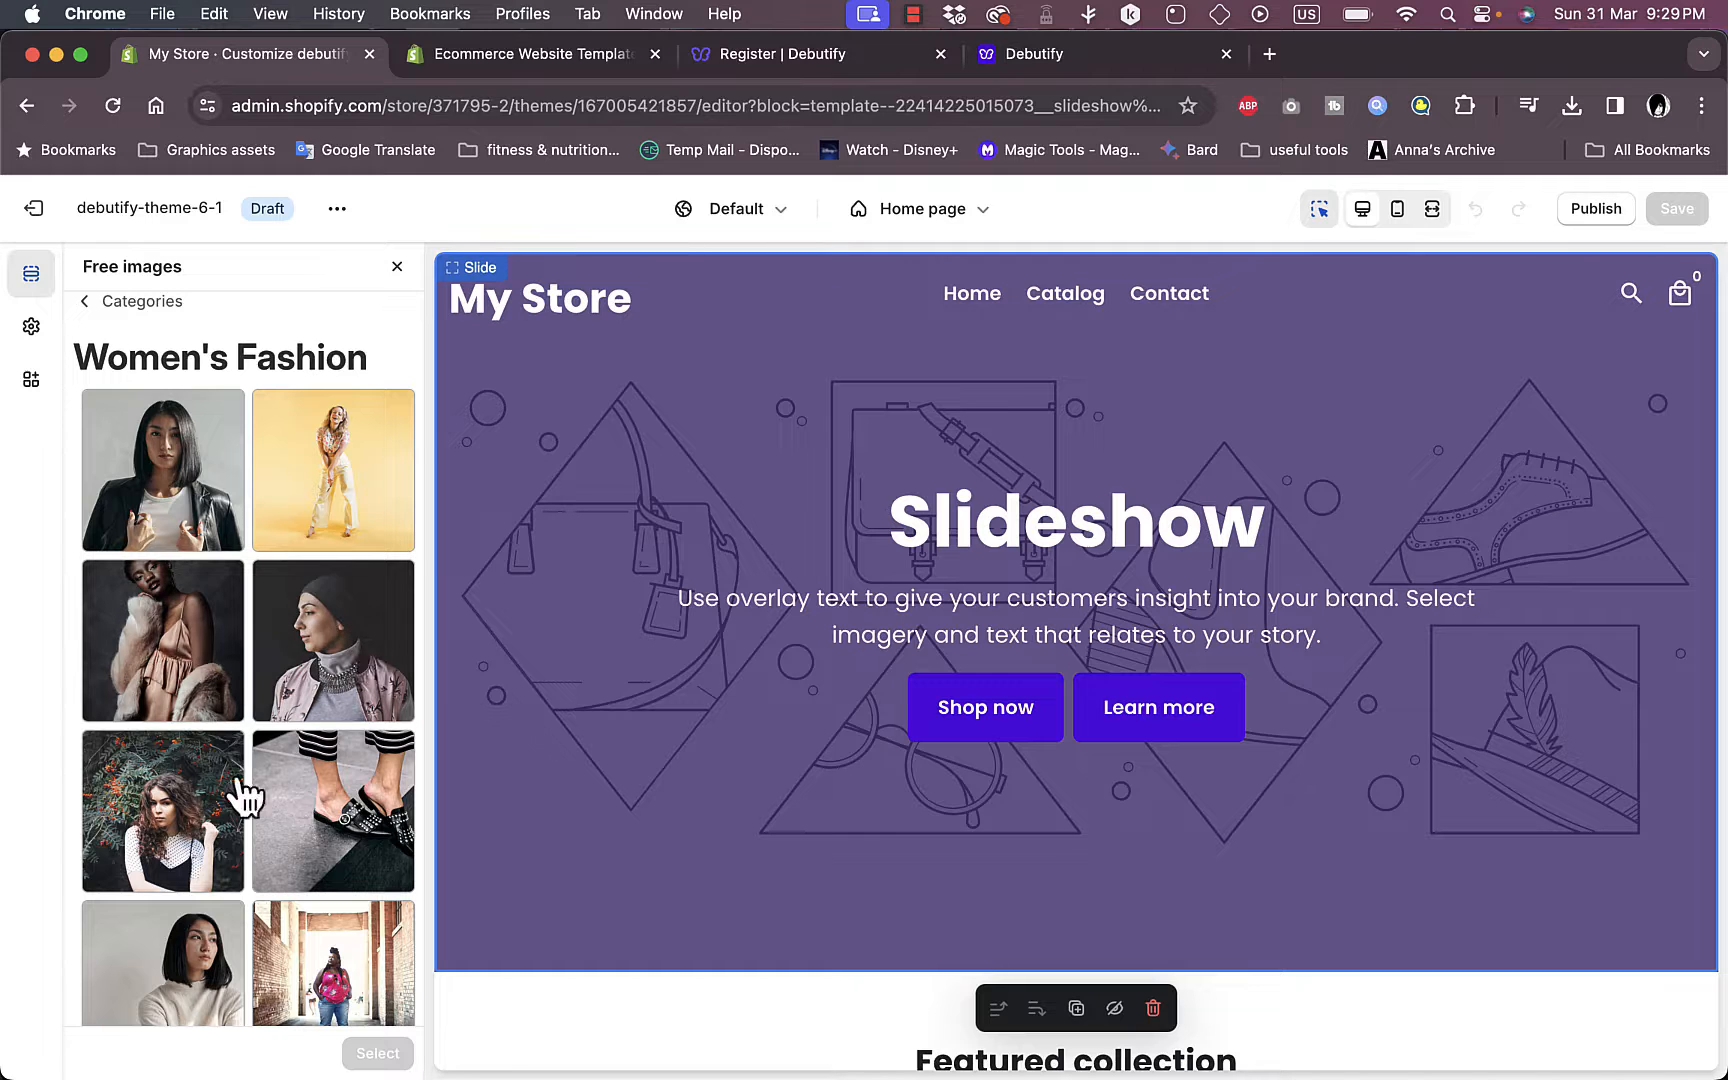
click(160, 868)
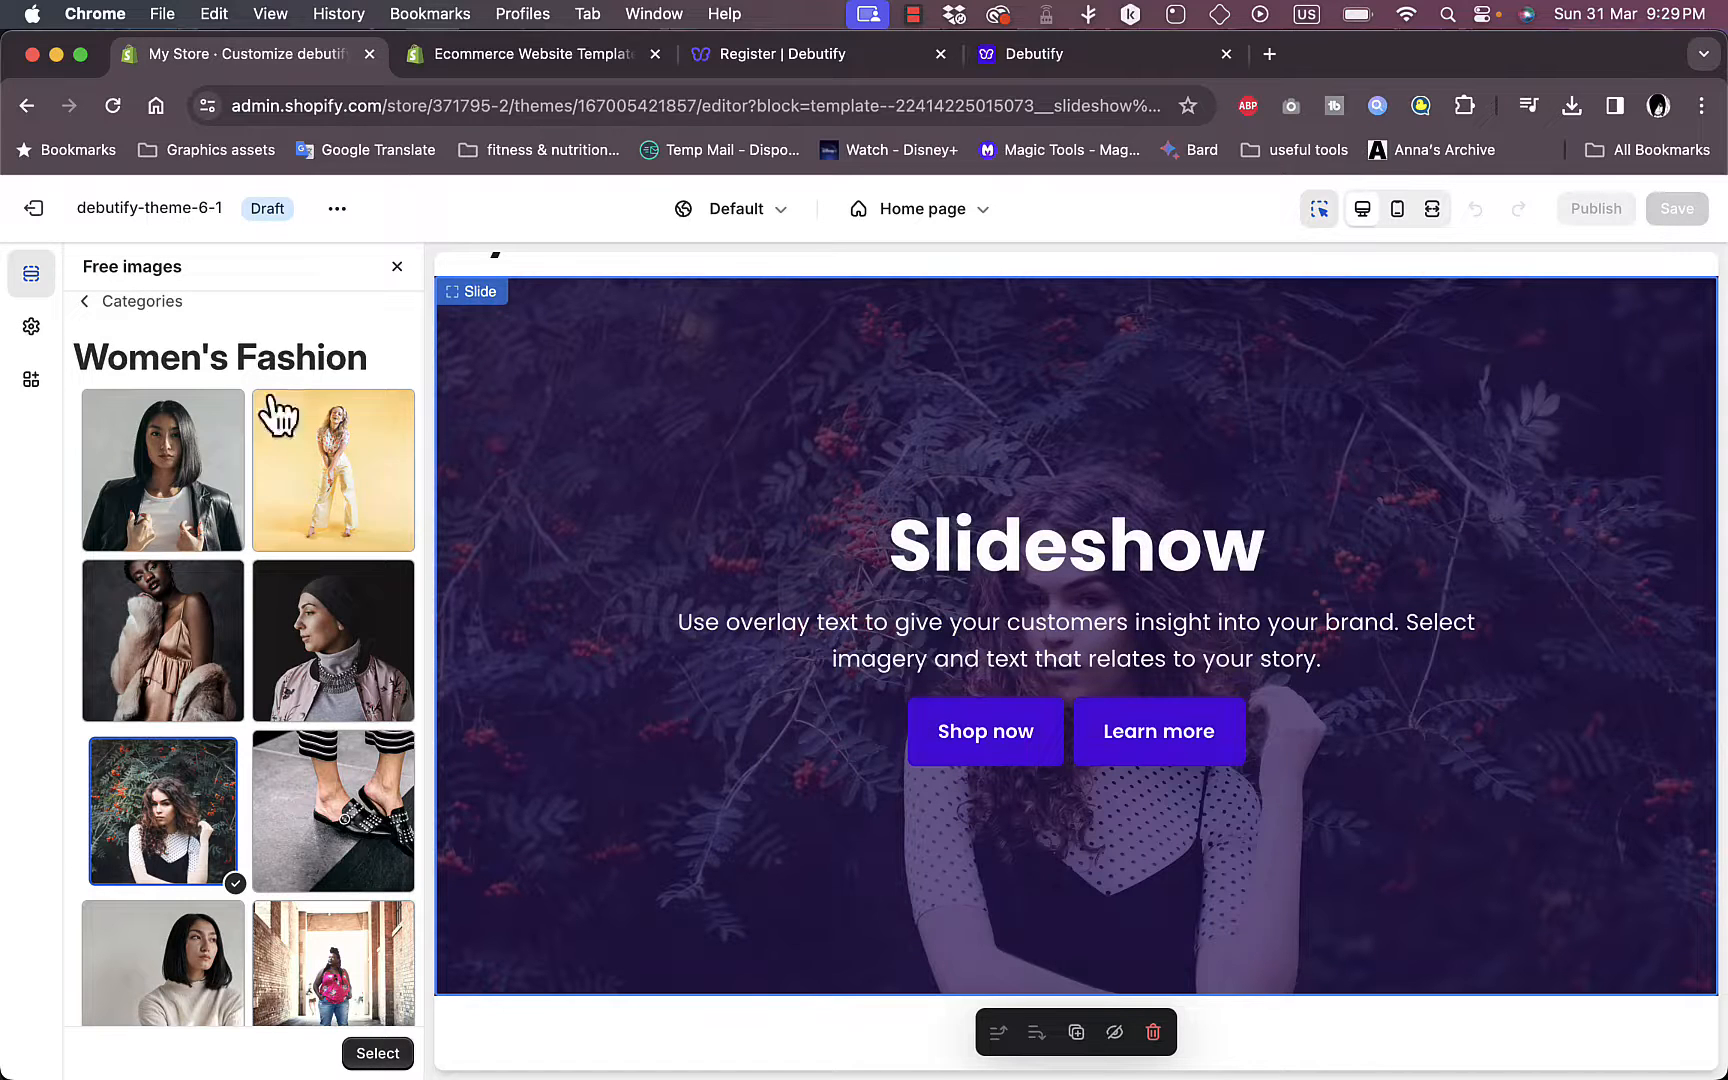
click(122, 302)
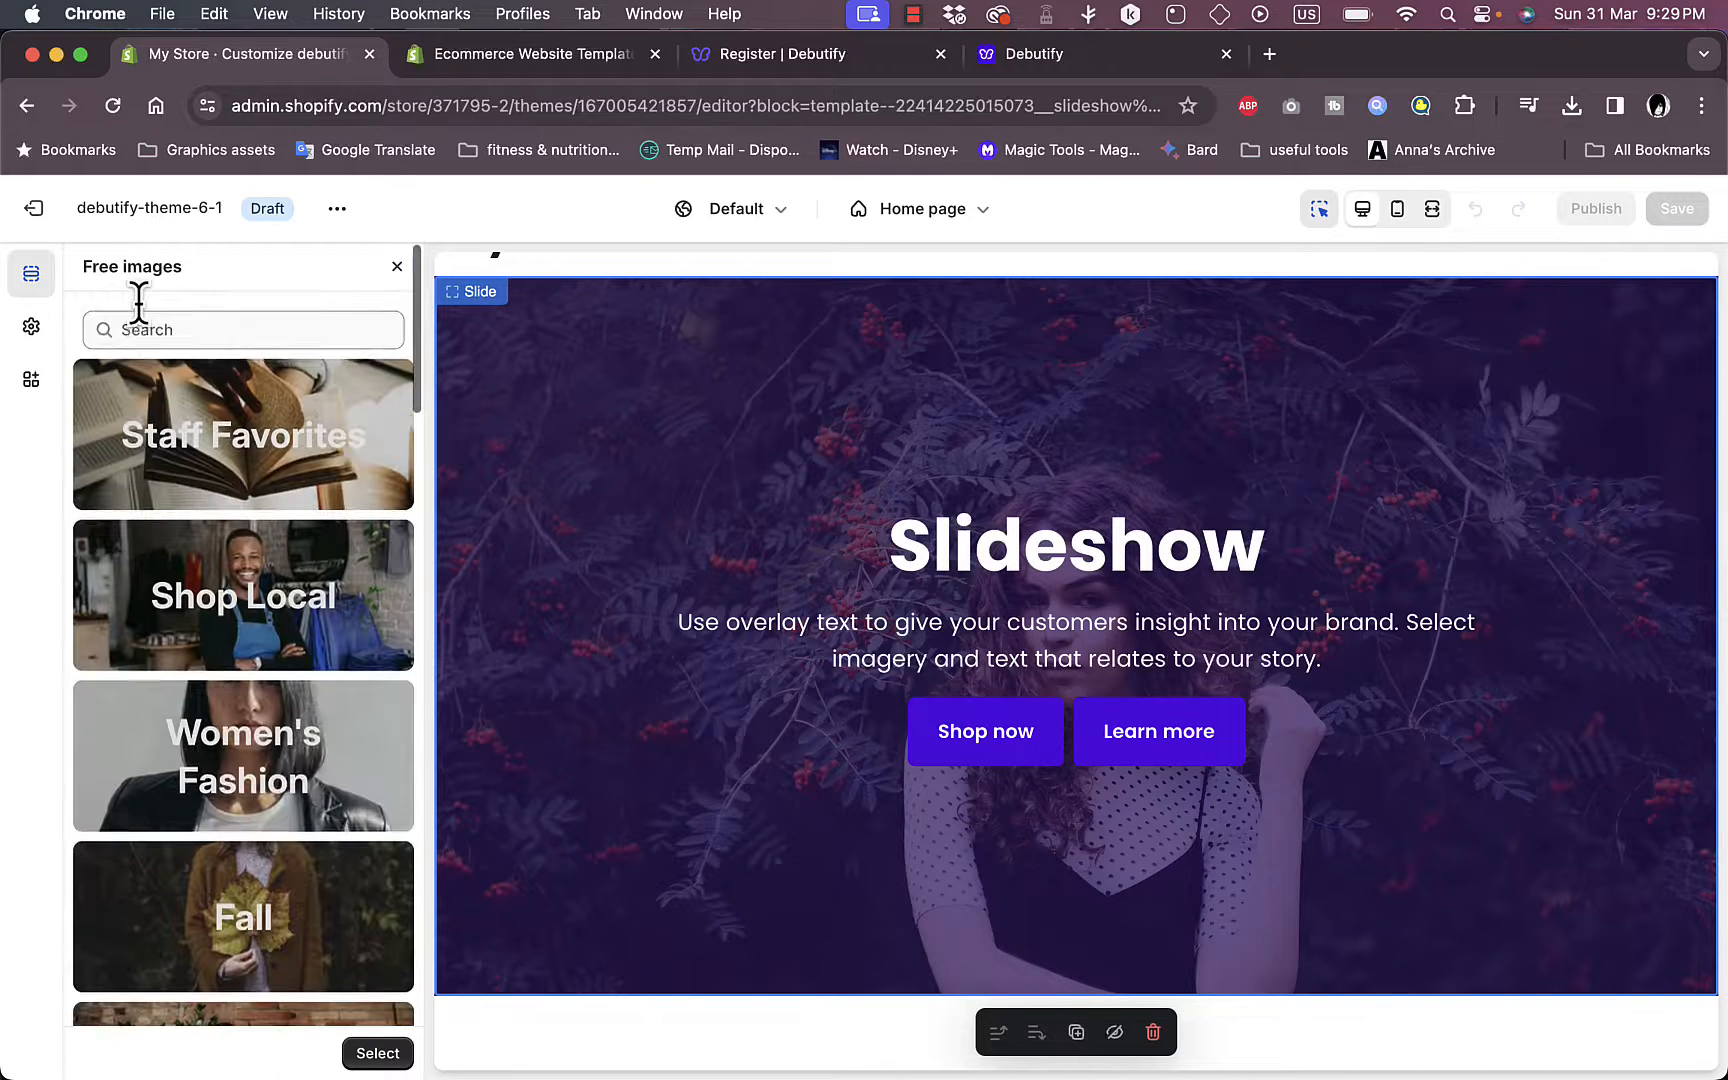
click(397, 266)
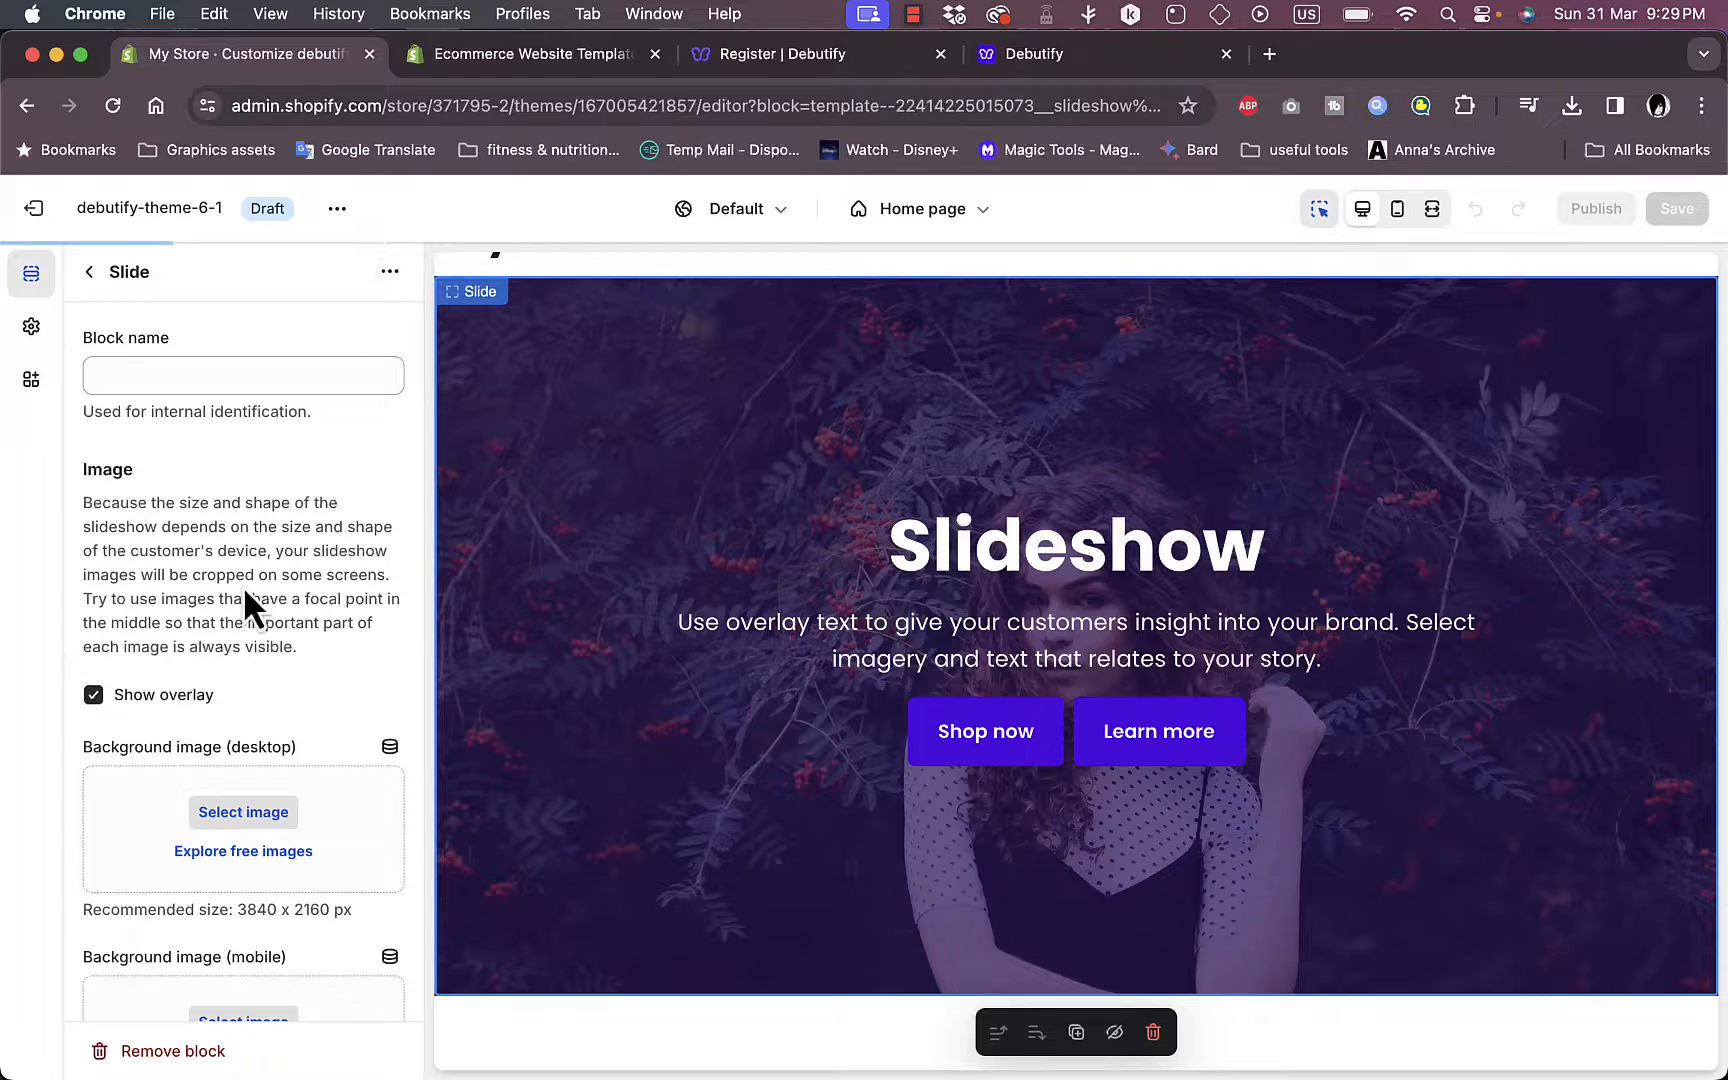
scroll(243, 590, down, 5)
scroll(243, 585, up, 2)
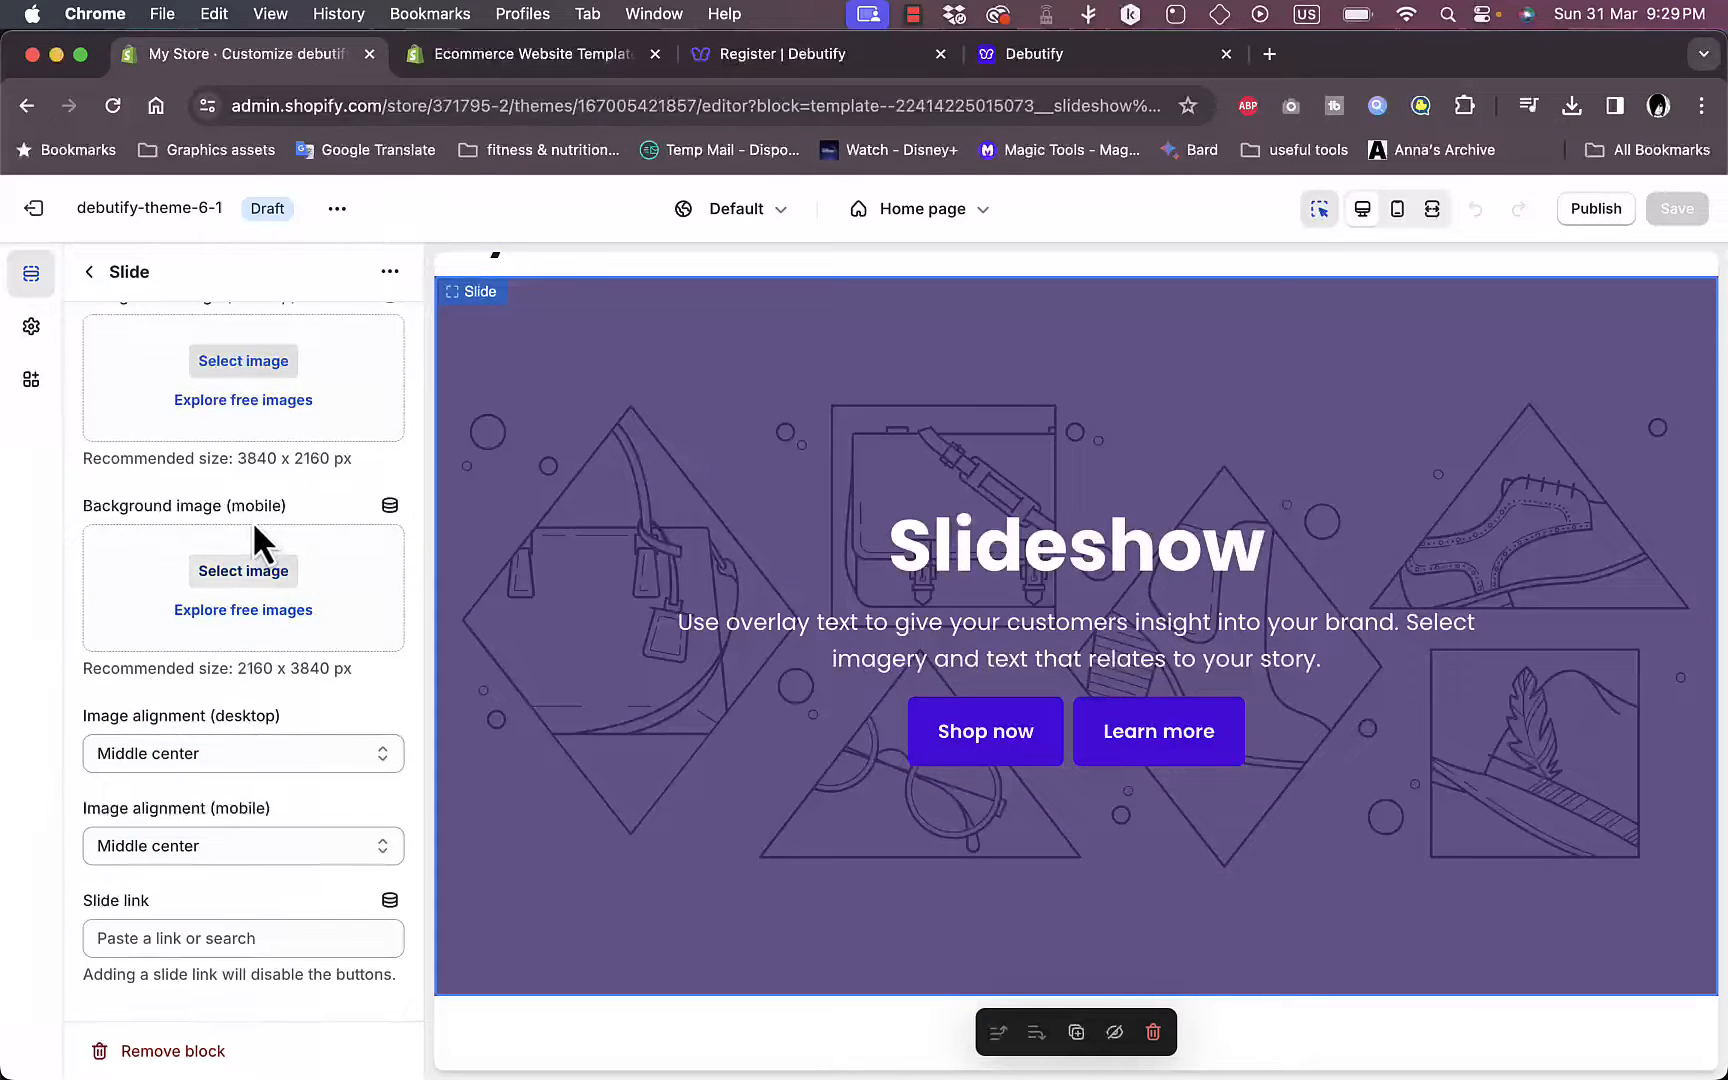
scroll(268, 490, up, 3)
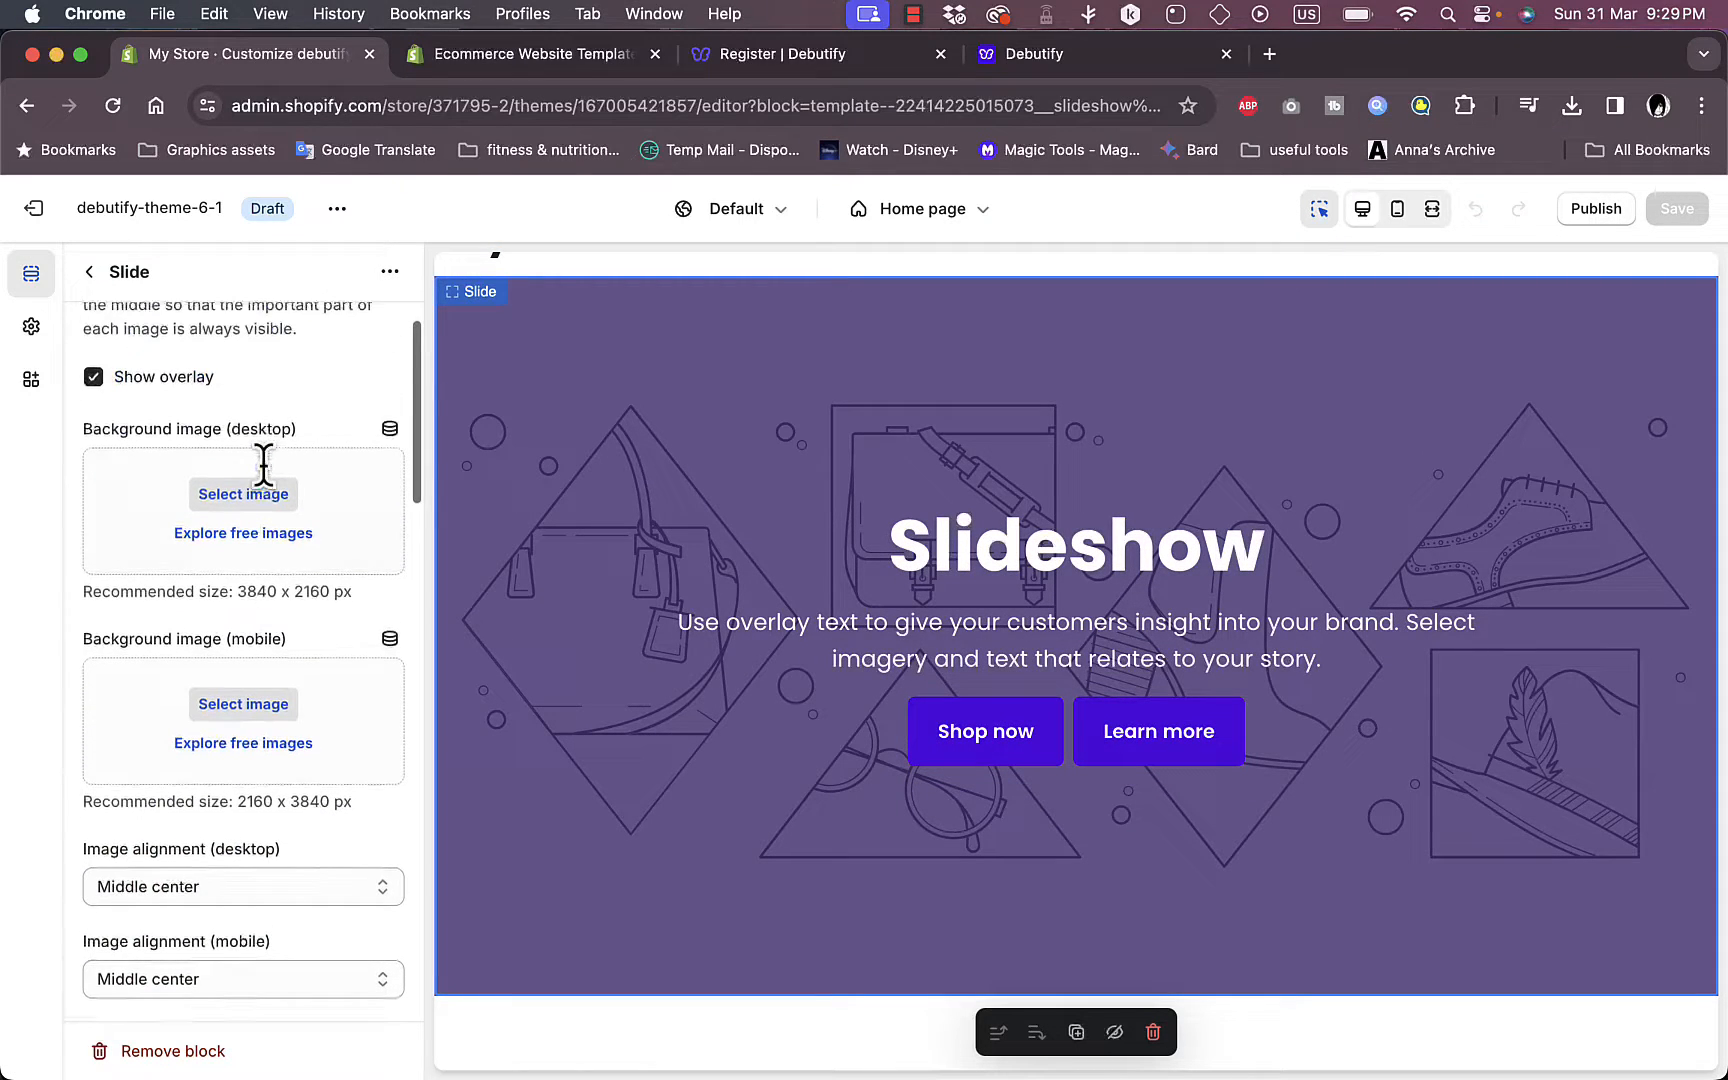
- Apply the free Women's Fashion image of the woman in front of a tree with berries as the slide's desktop background
click(247, 540)
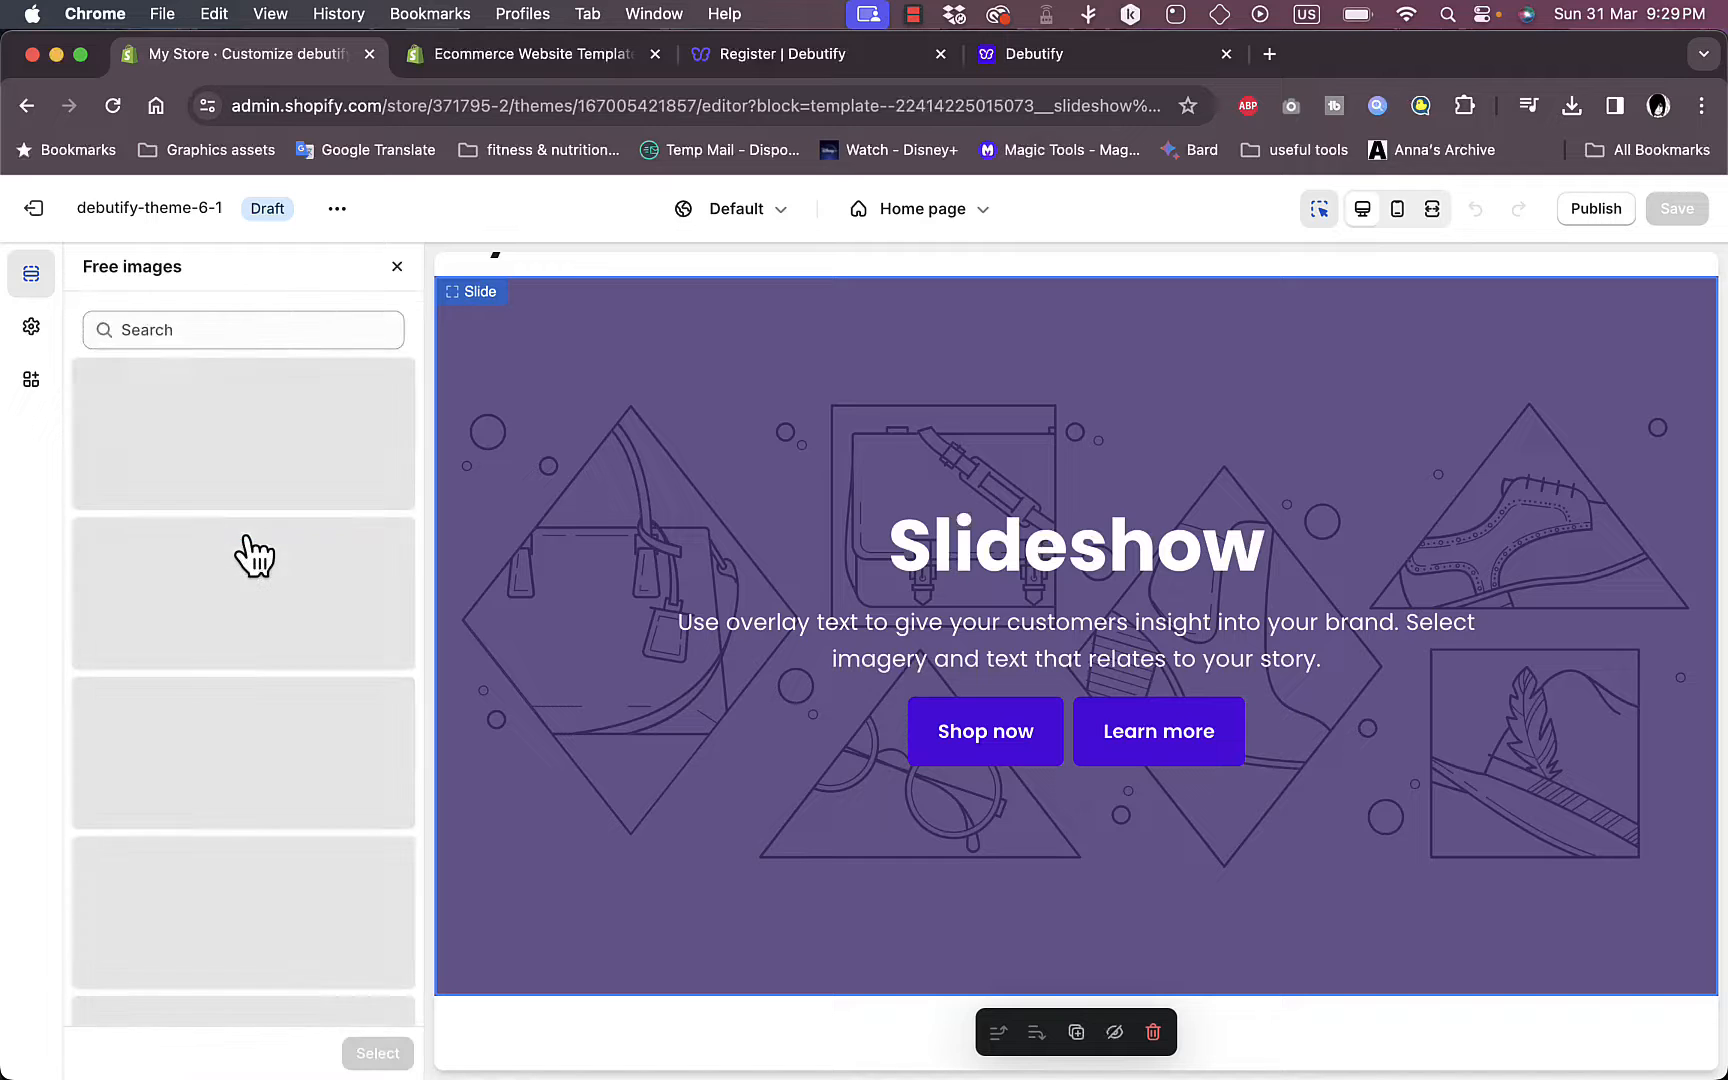
click(252, 735)
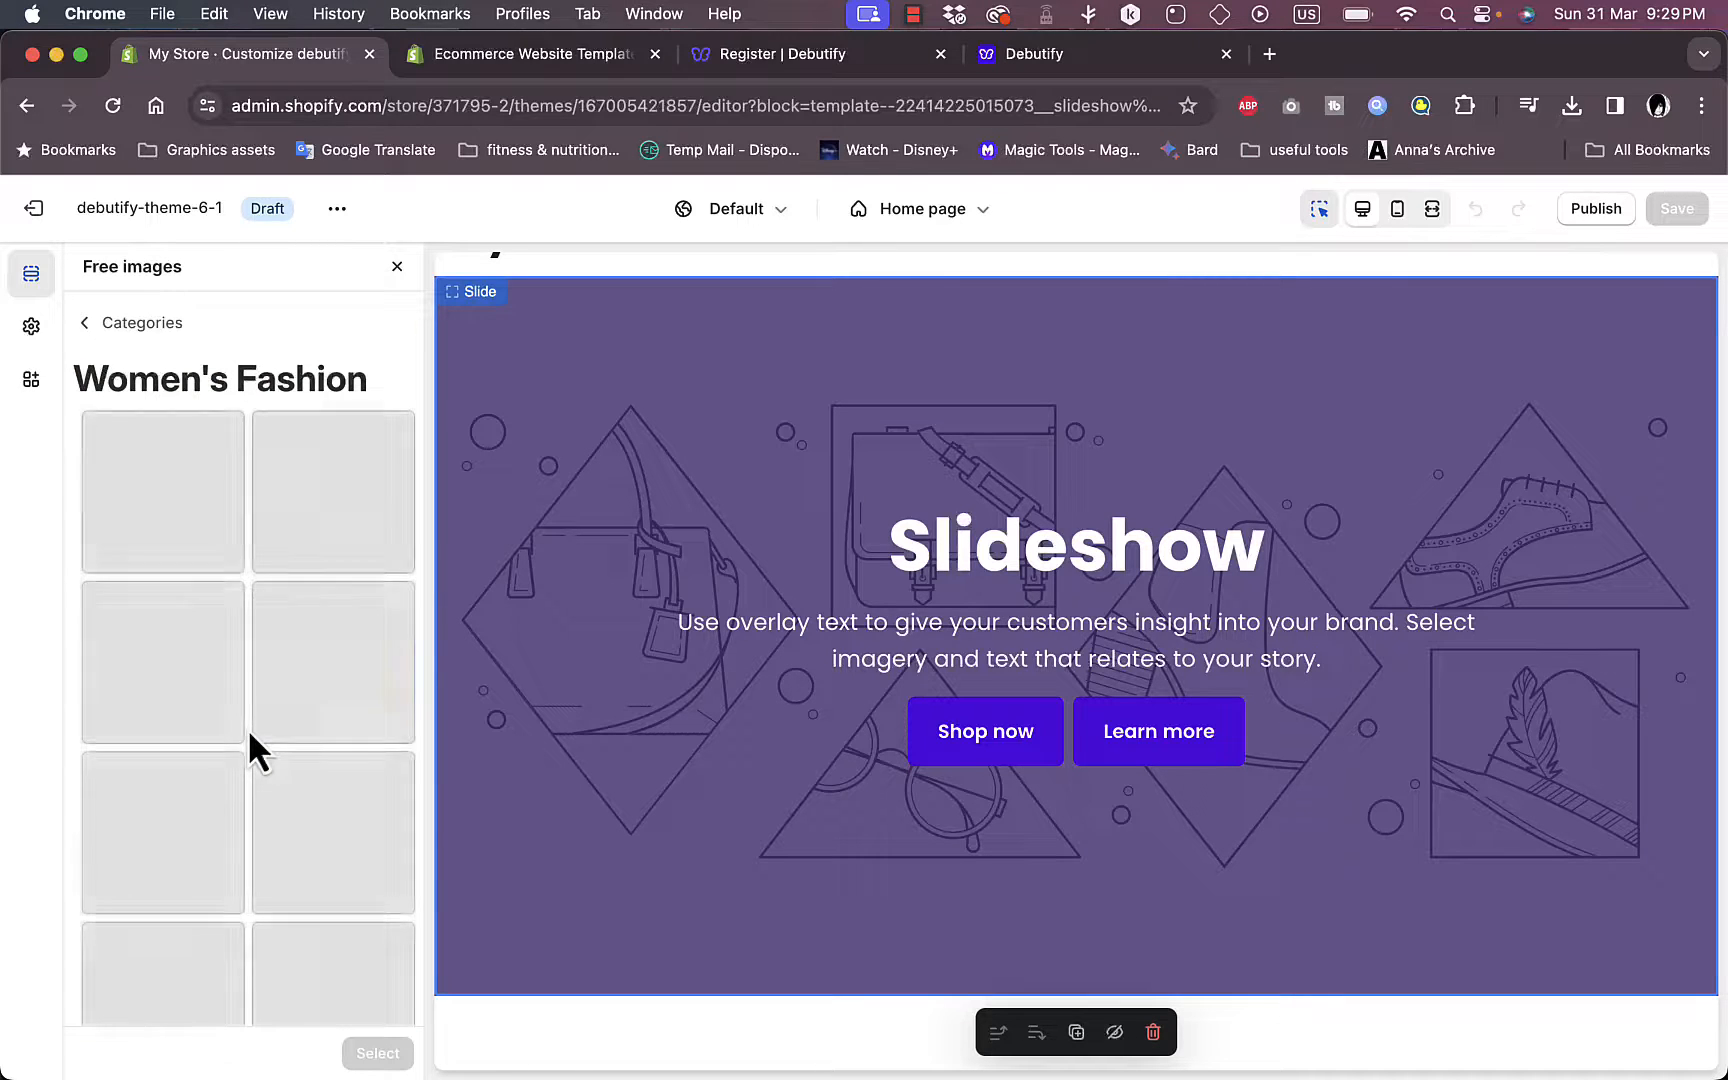
click(180, 862)
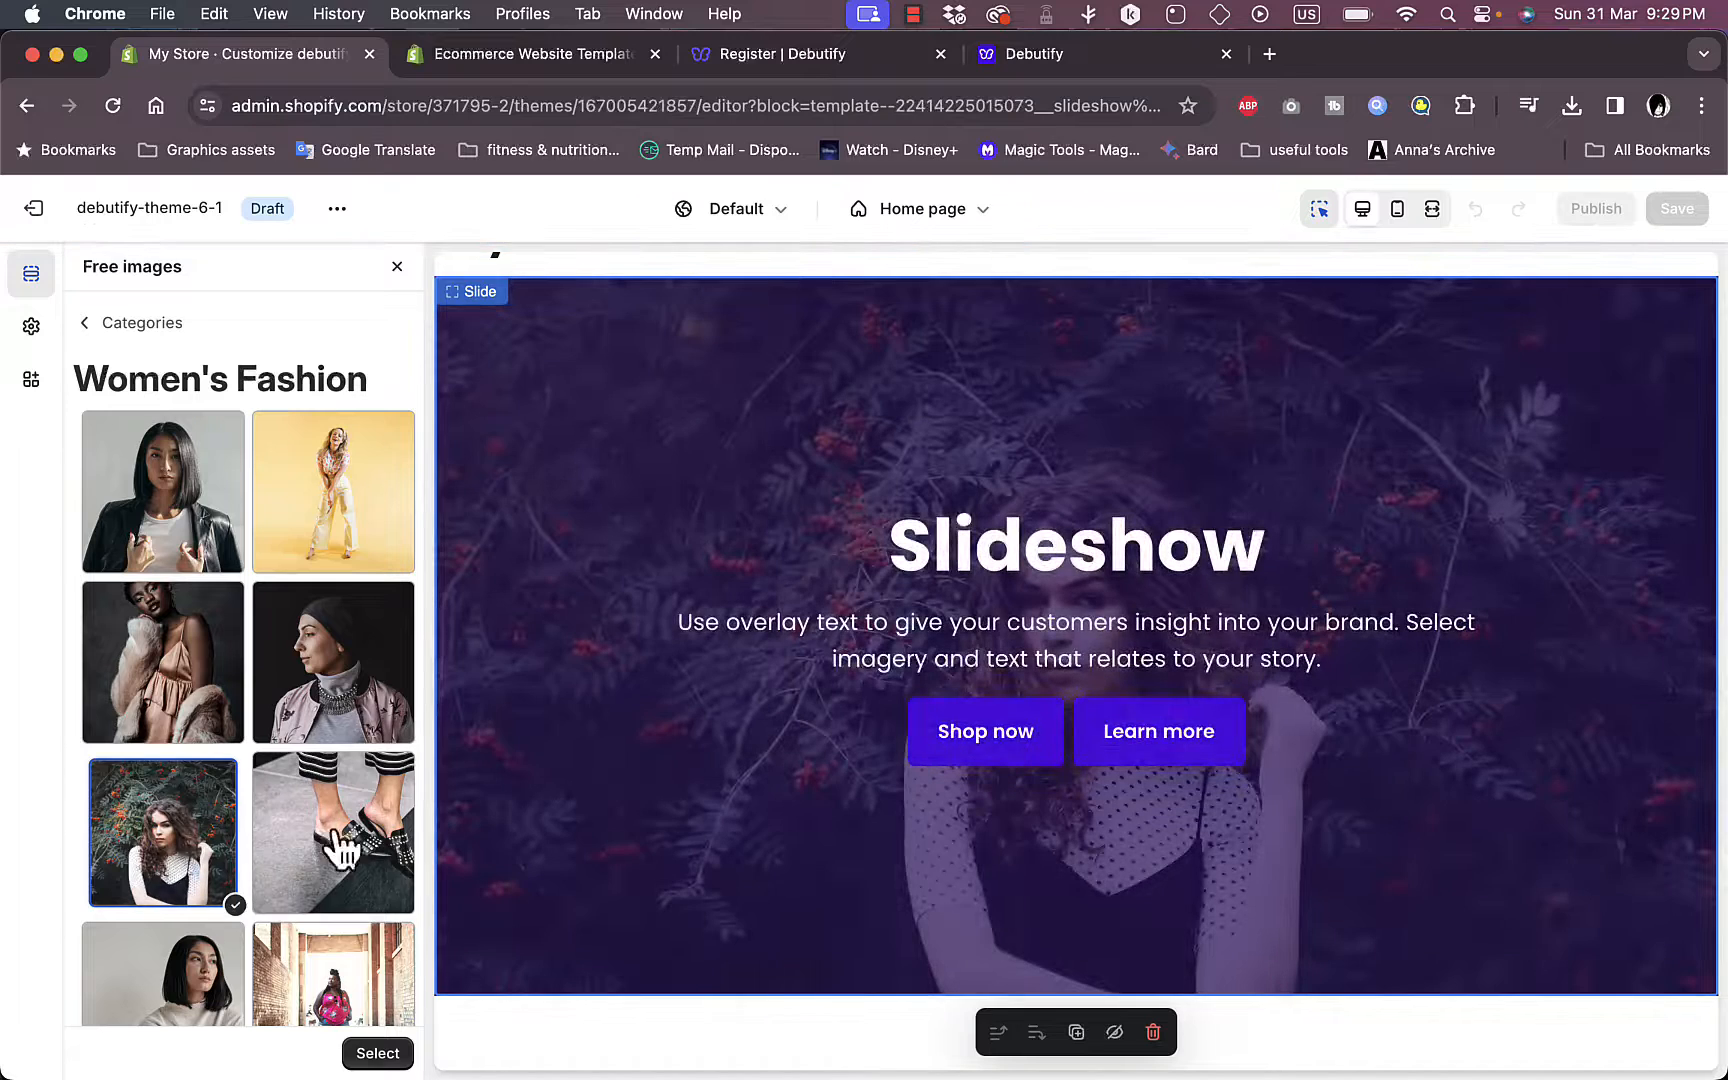
click(380, 1058)
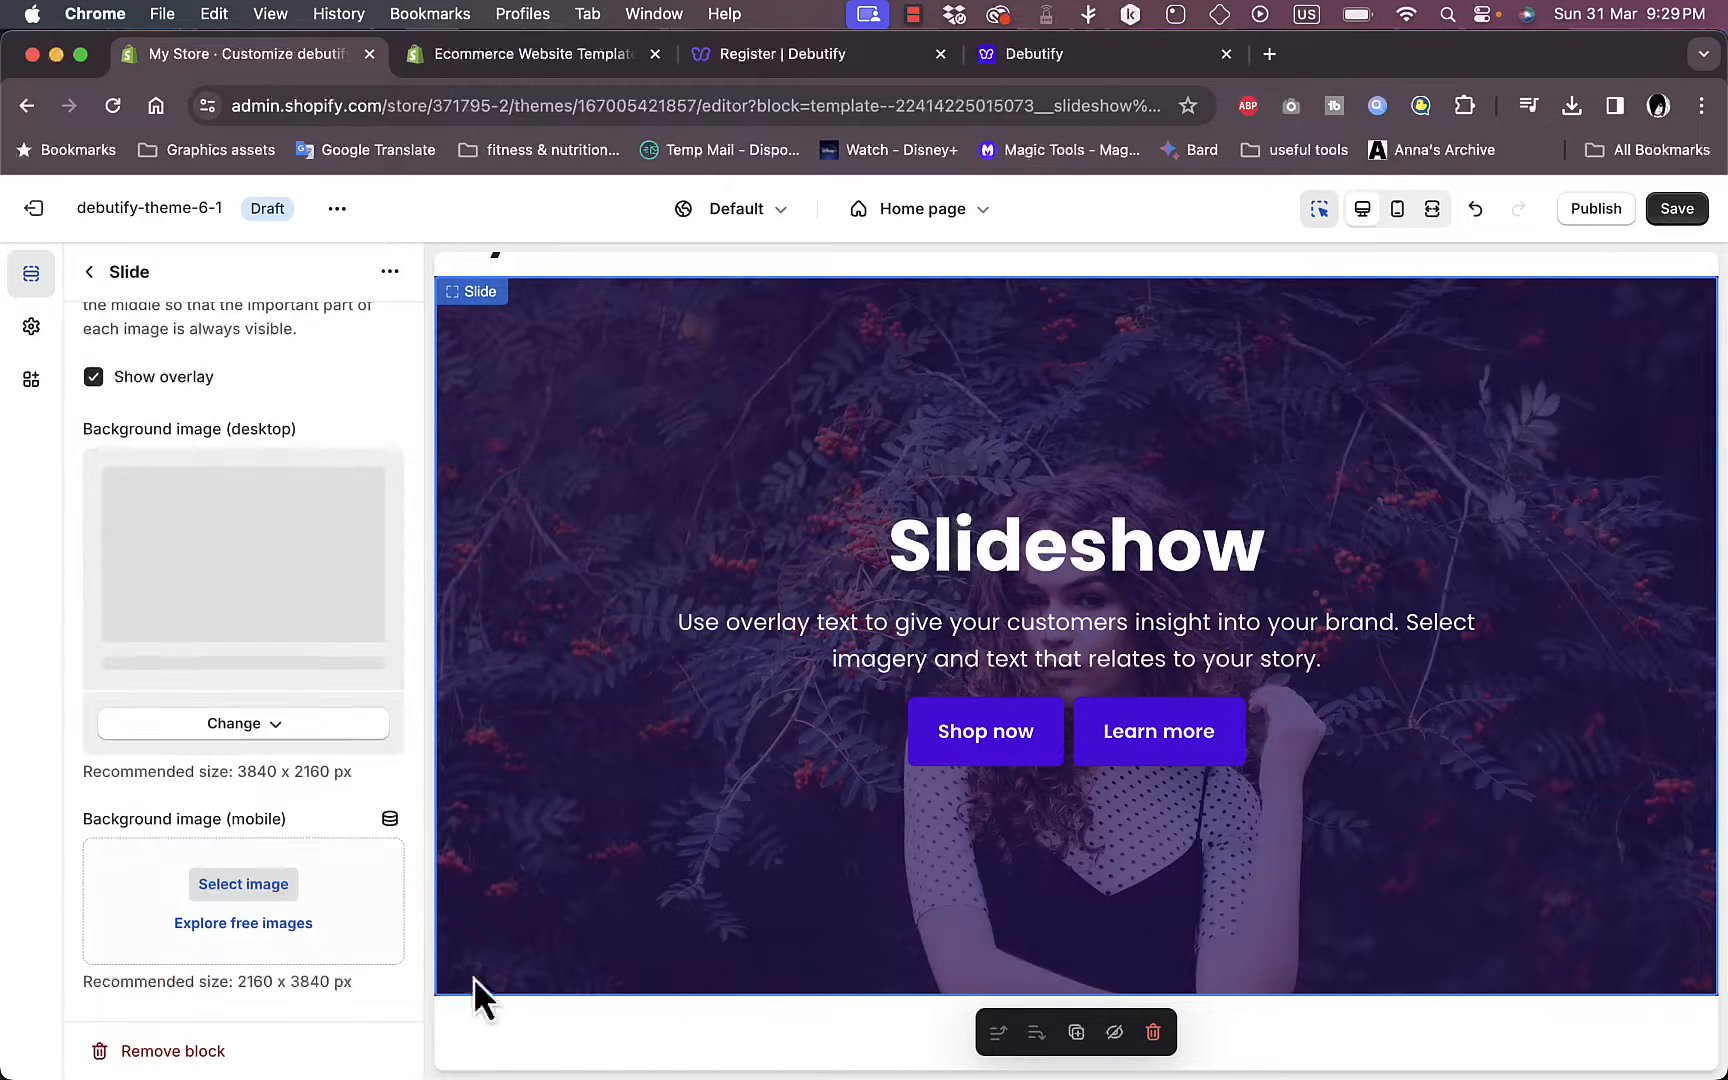
- Check the slide's mobile background image option and preview the slide in mobile view before returning to desktop view
scroll(150, 580, down, 5)
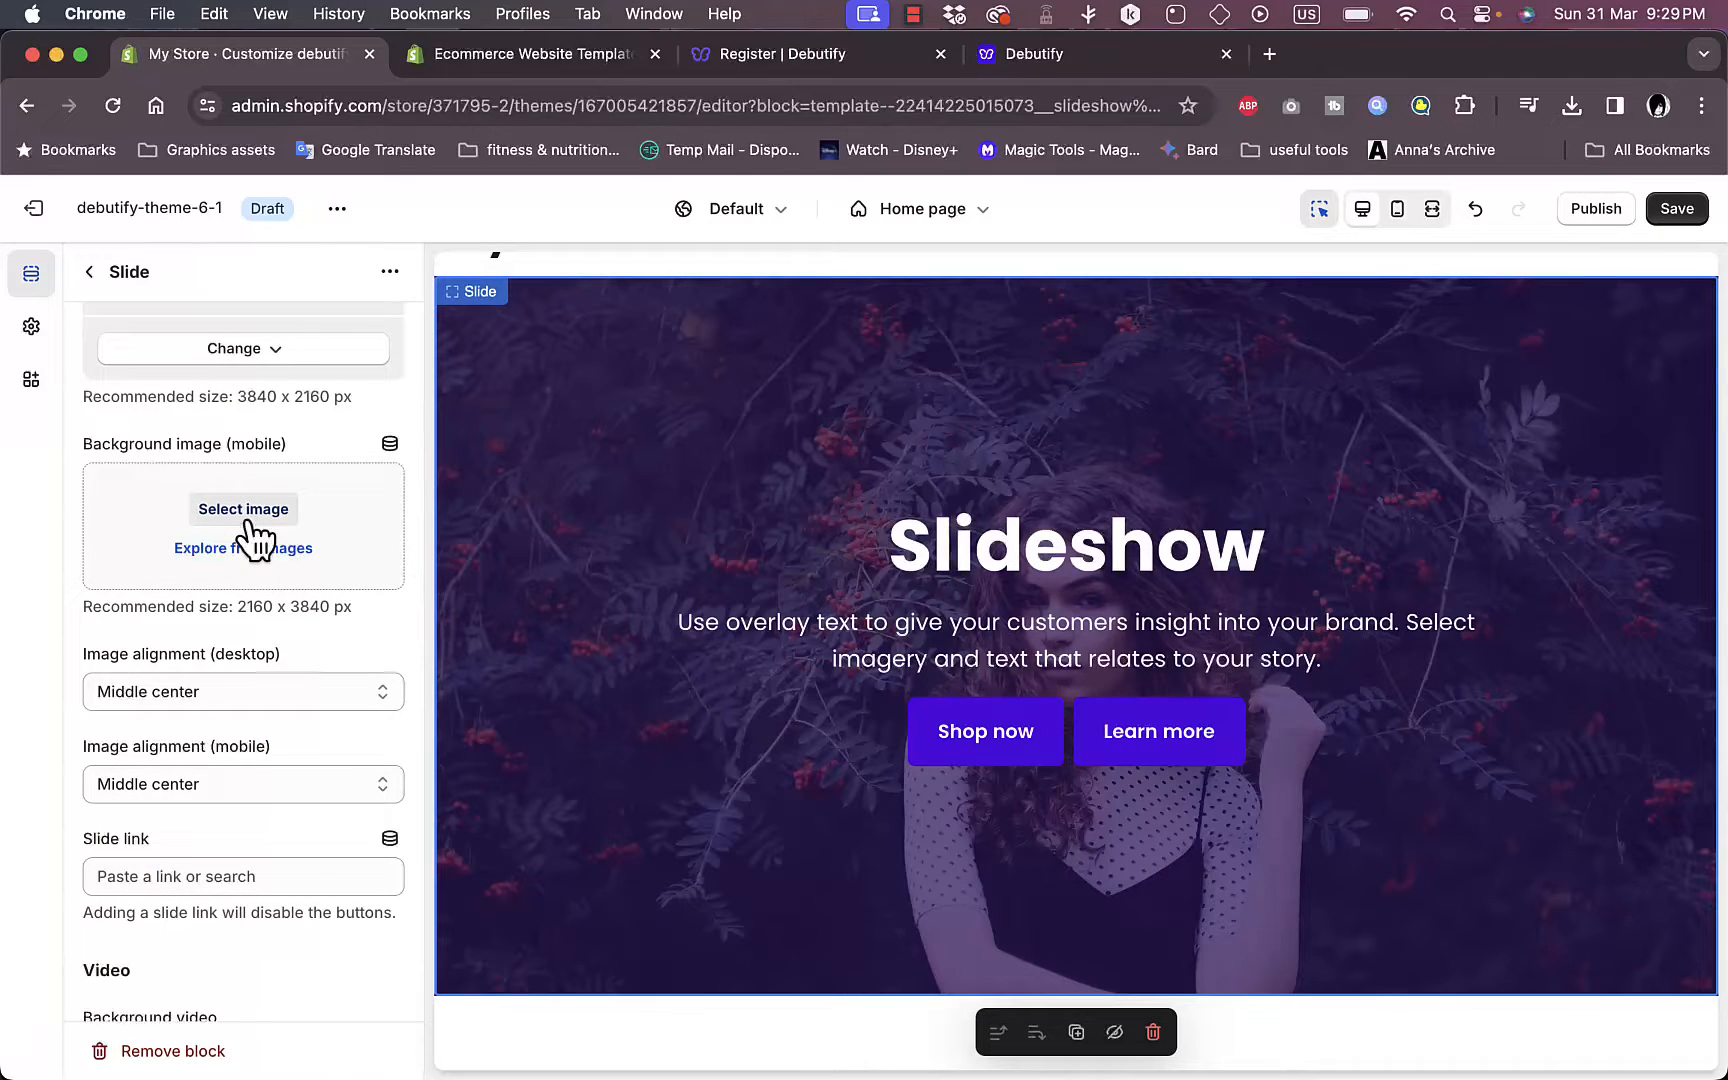
click(248, 515)
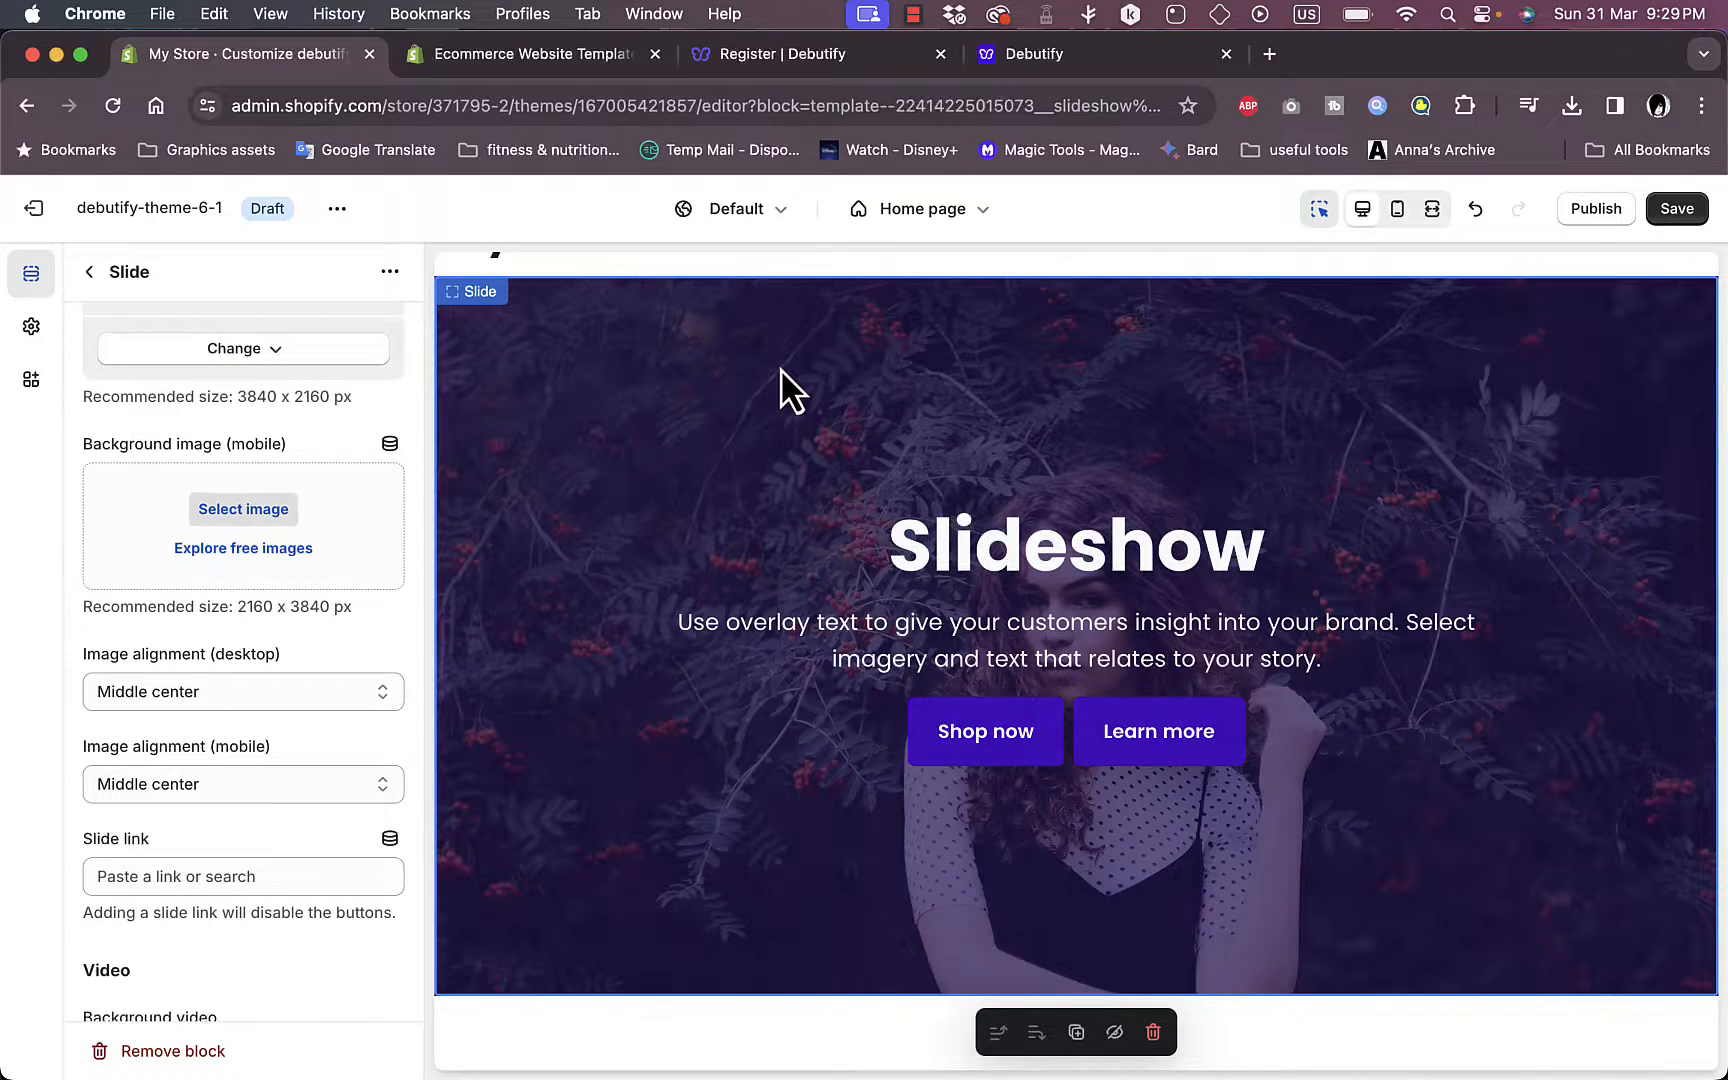
click(1396, 212)
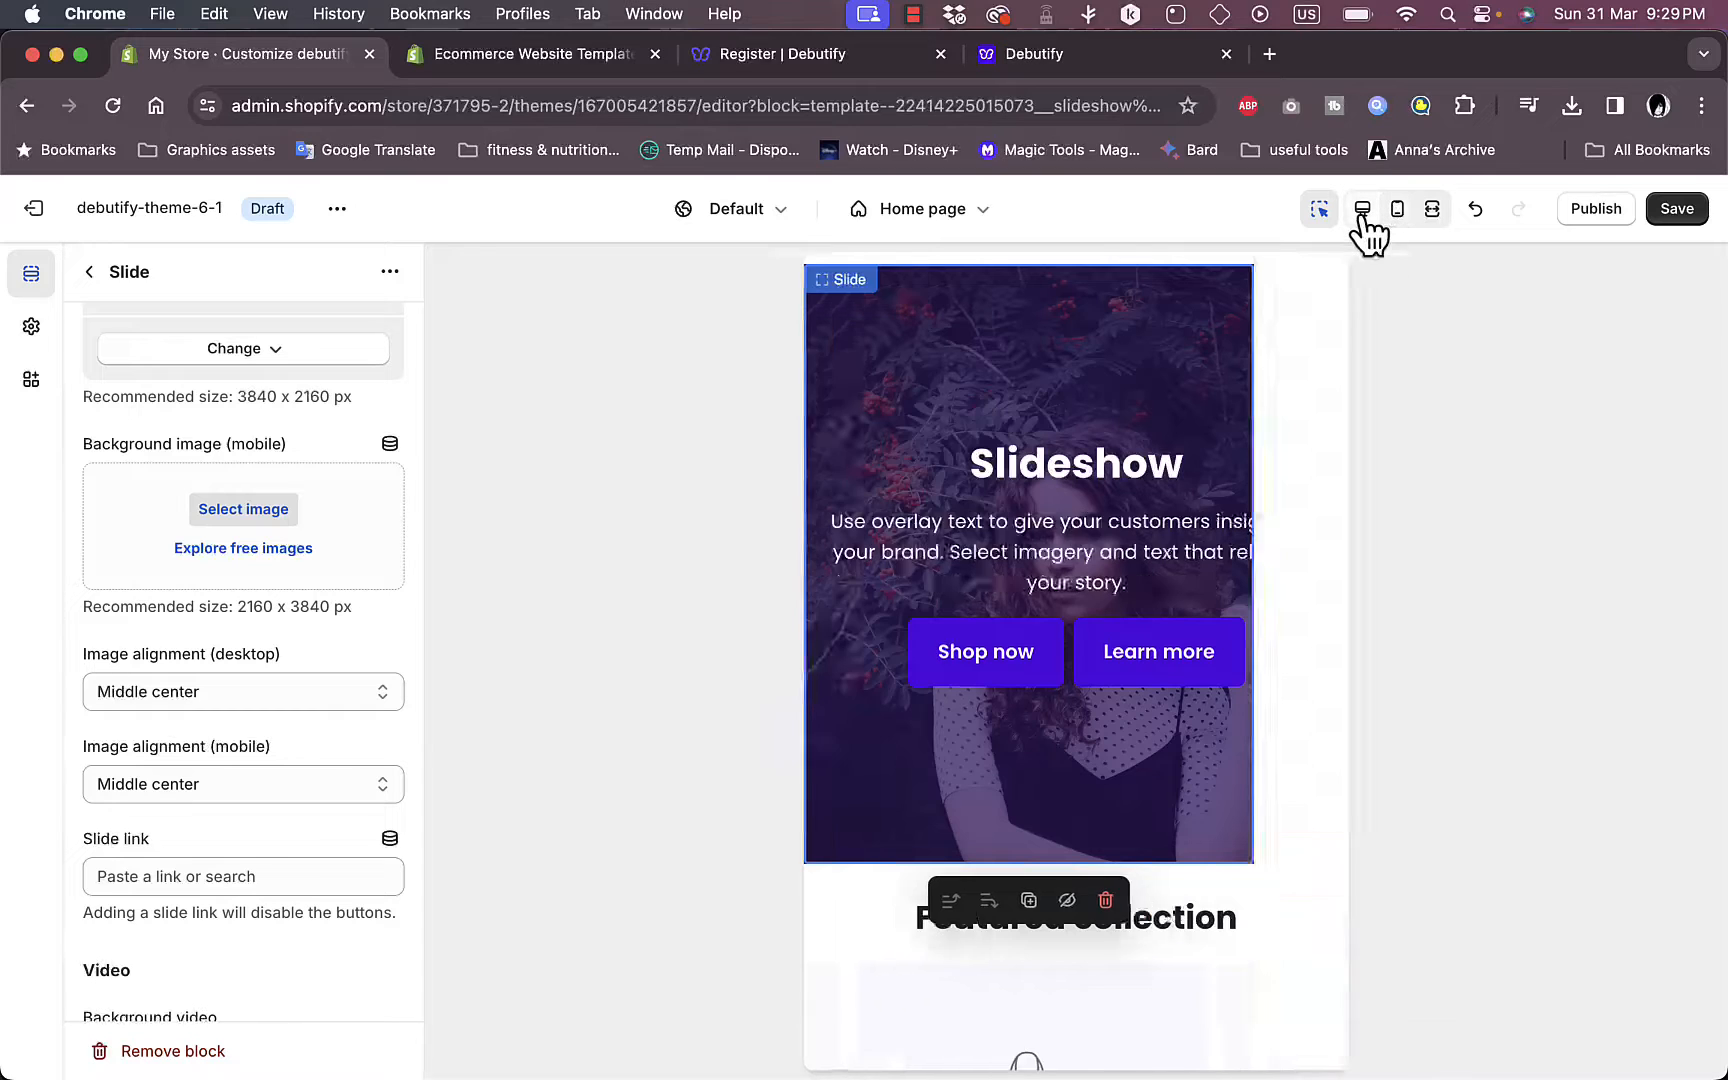
click(1362, 210)
- Set the slide's heading to "our newest collection" and its text to "browse our new items"
scroll(292, 637, down, 2)
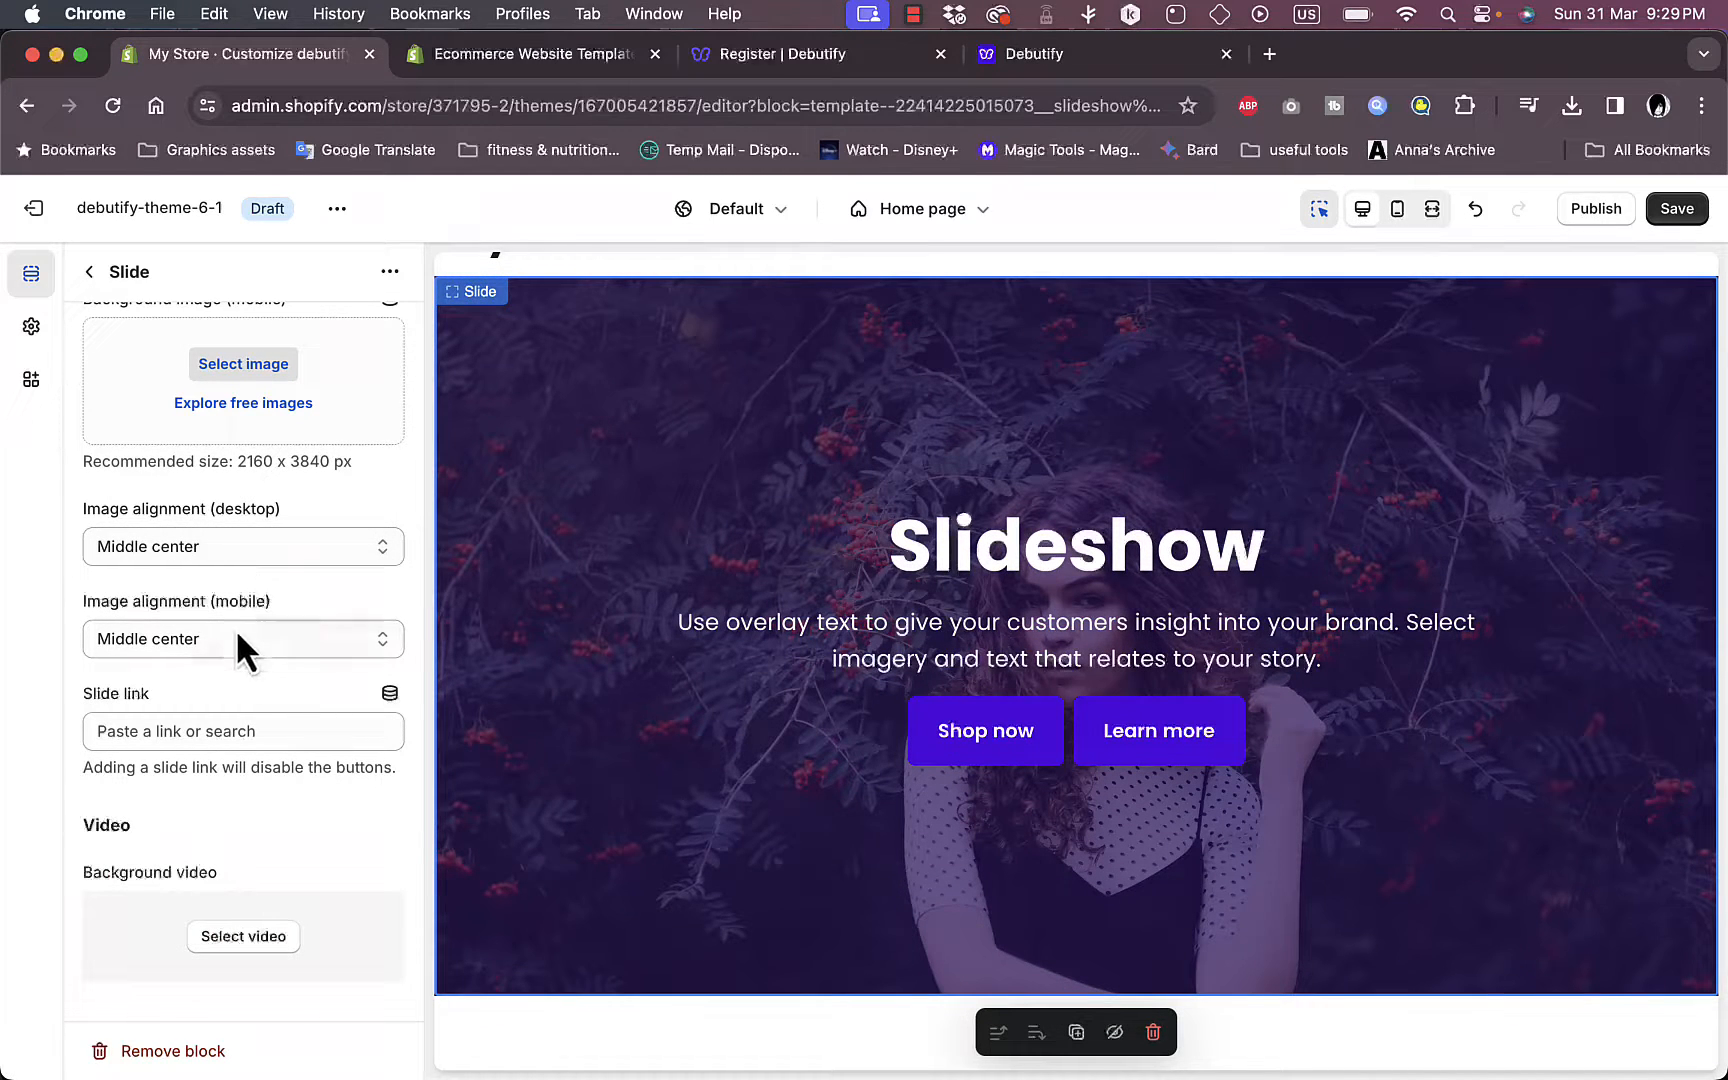
scroll(232, 660, down, 2)
scroll(229, 695, down, 3)
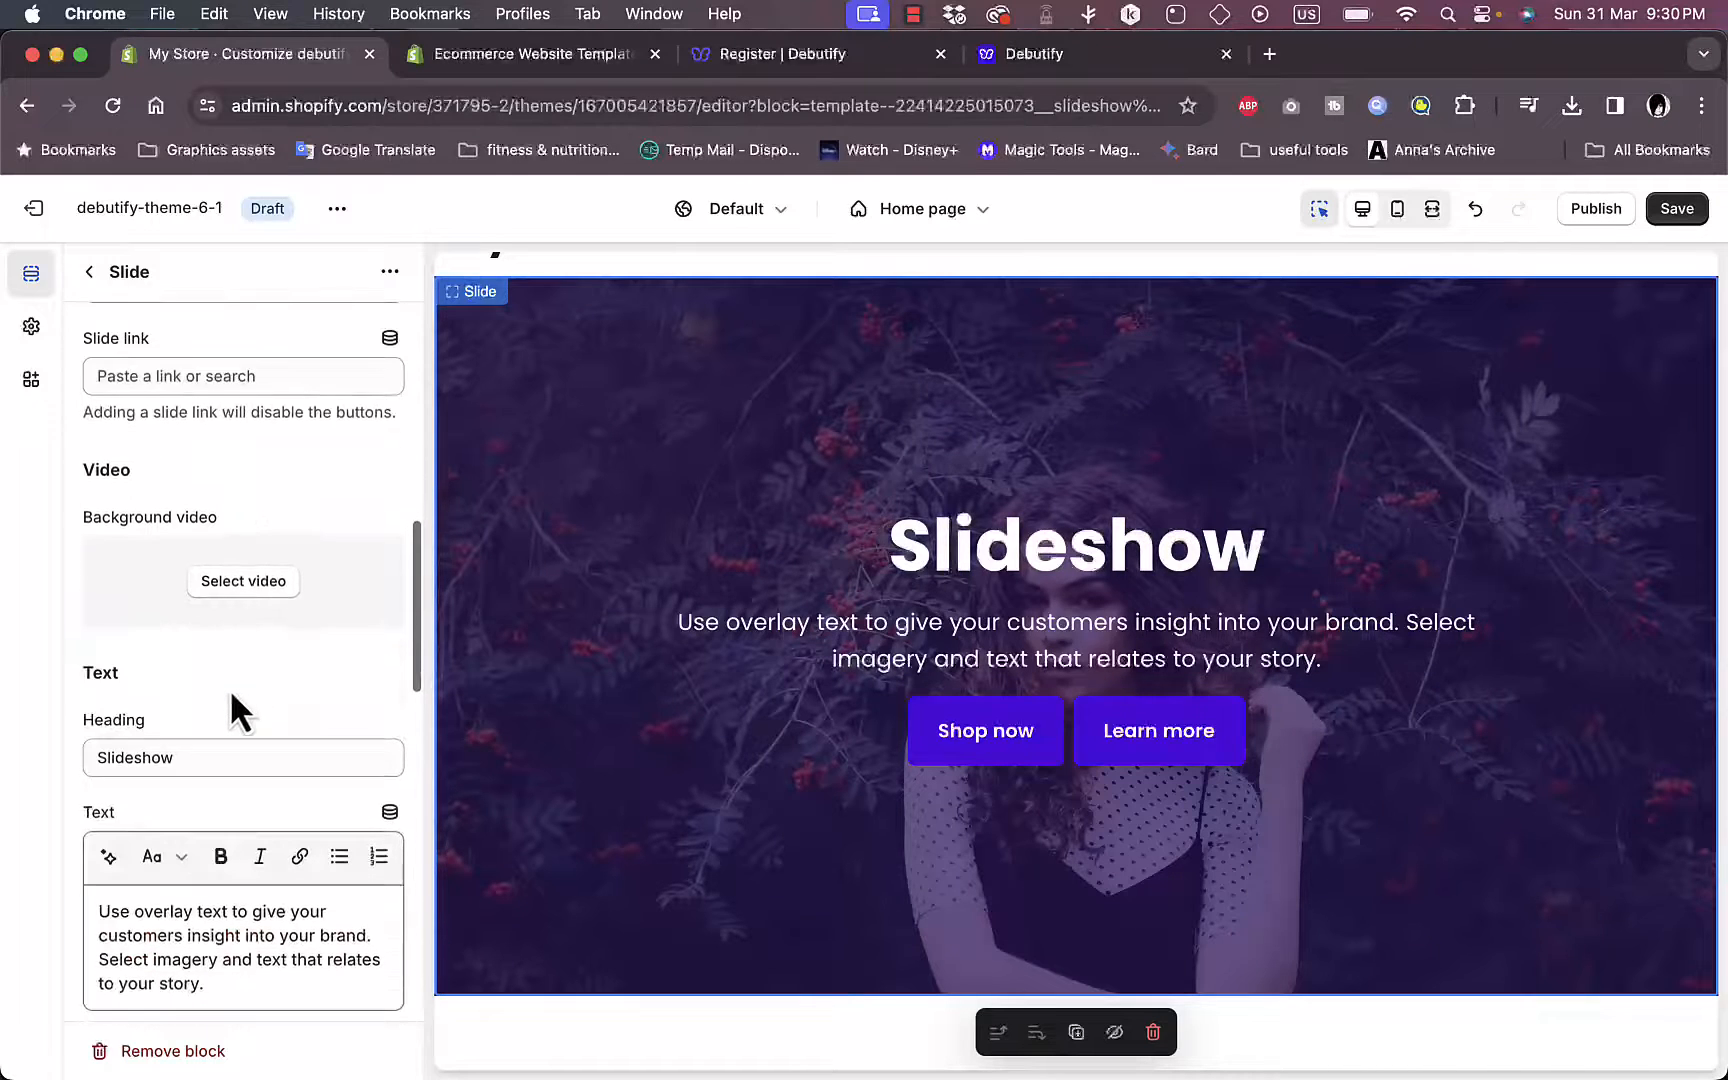
scroll(250, 600, down, 3)
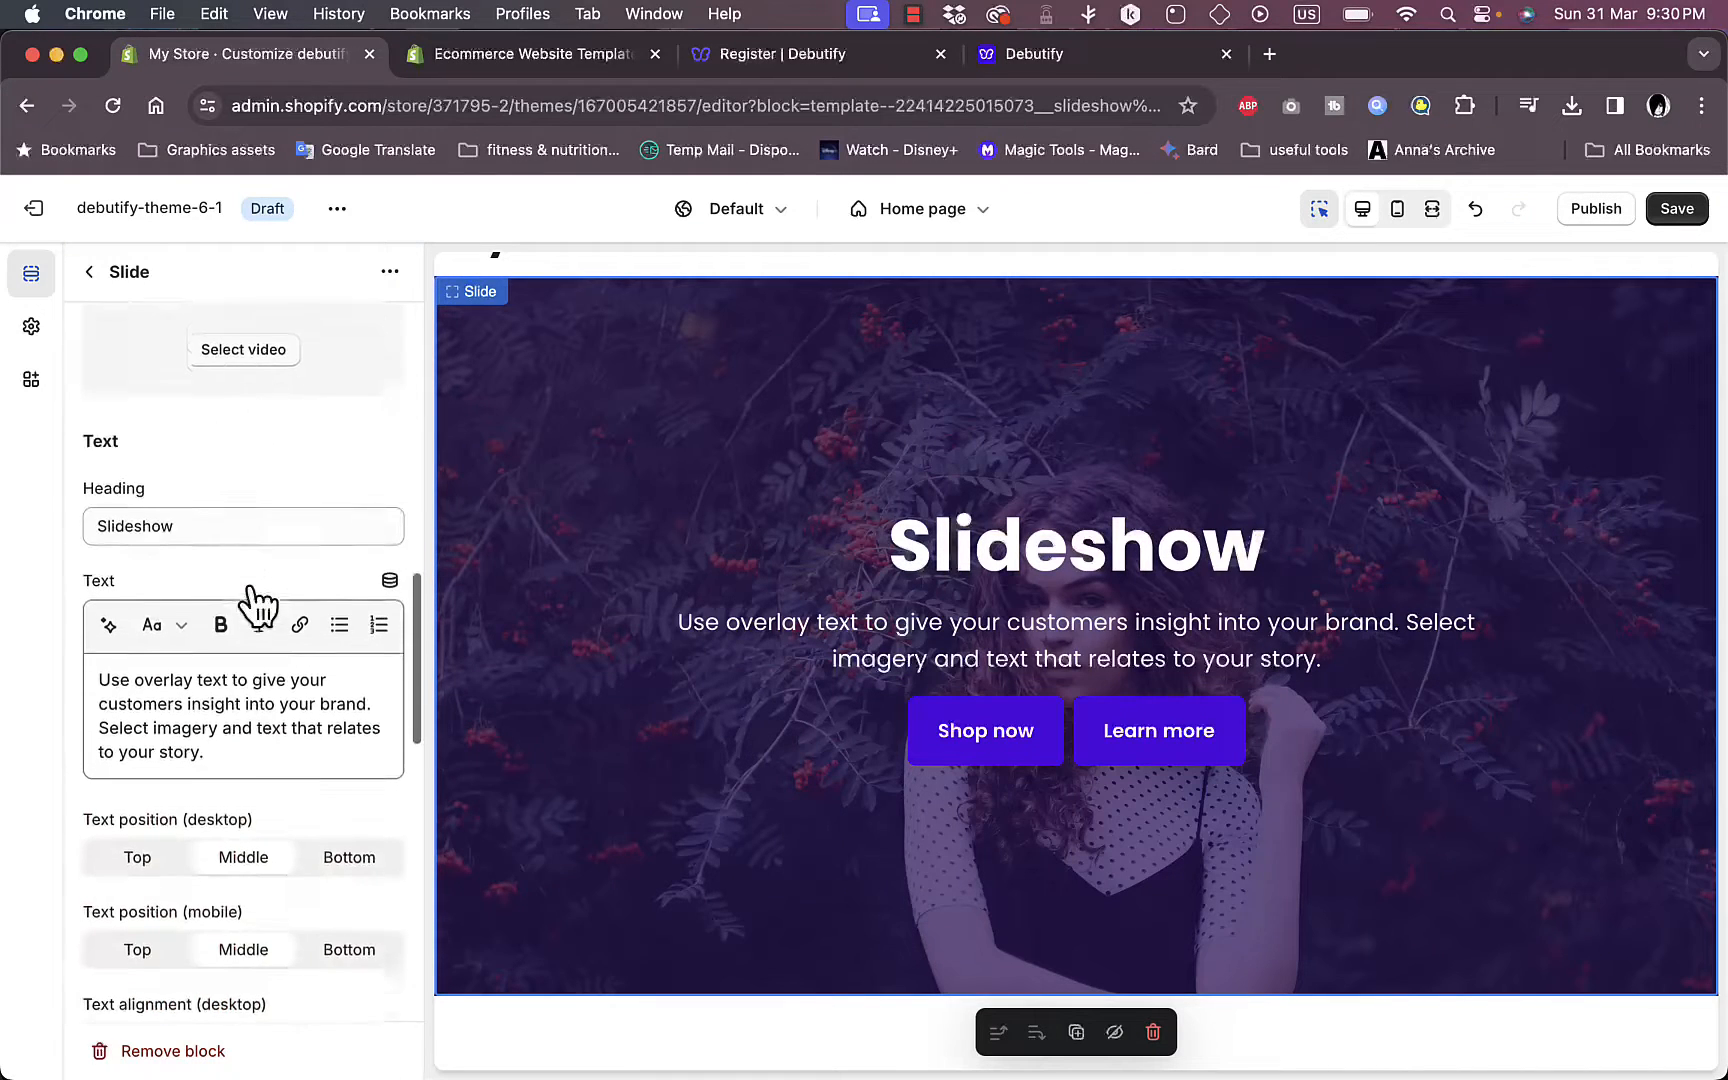
double_click(199, 494)
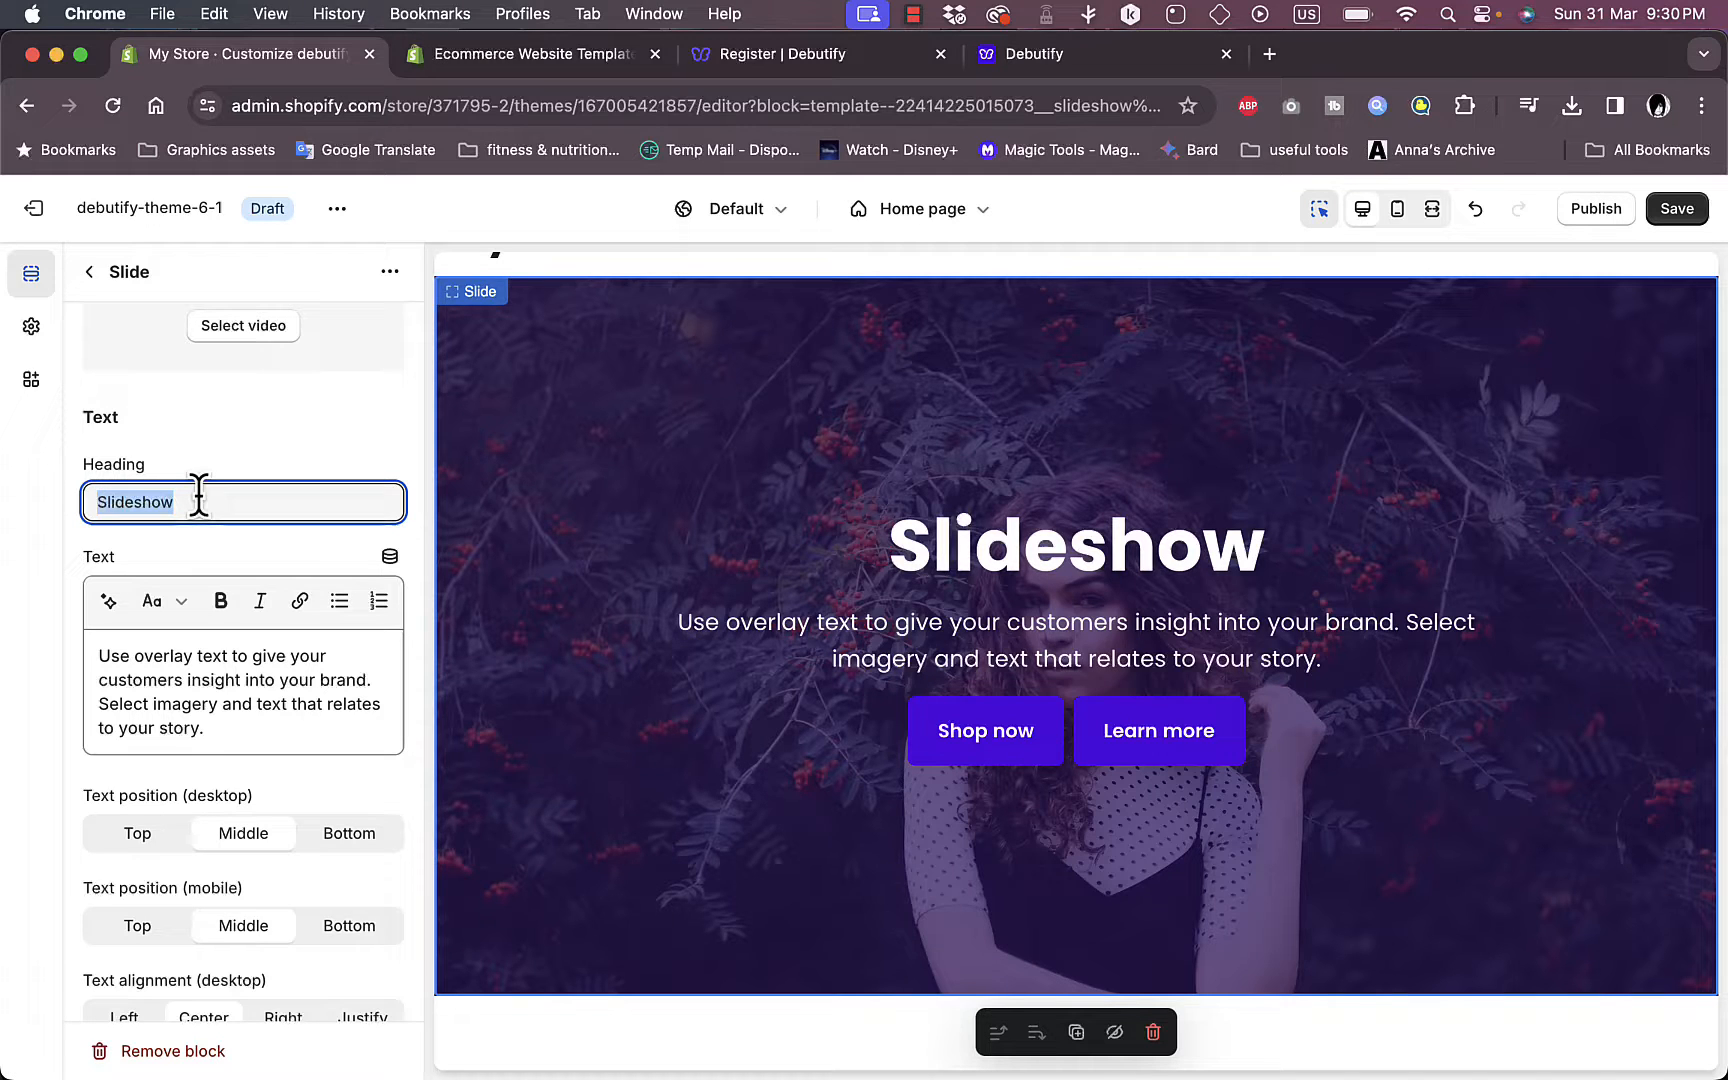
text(our)
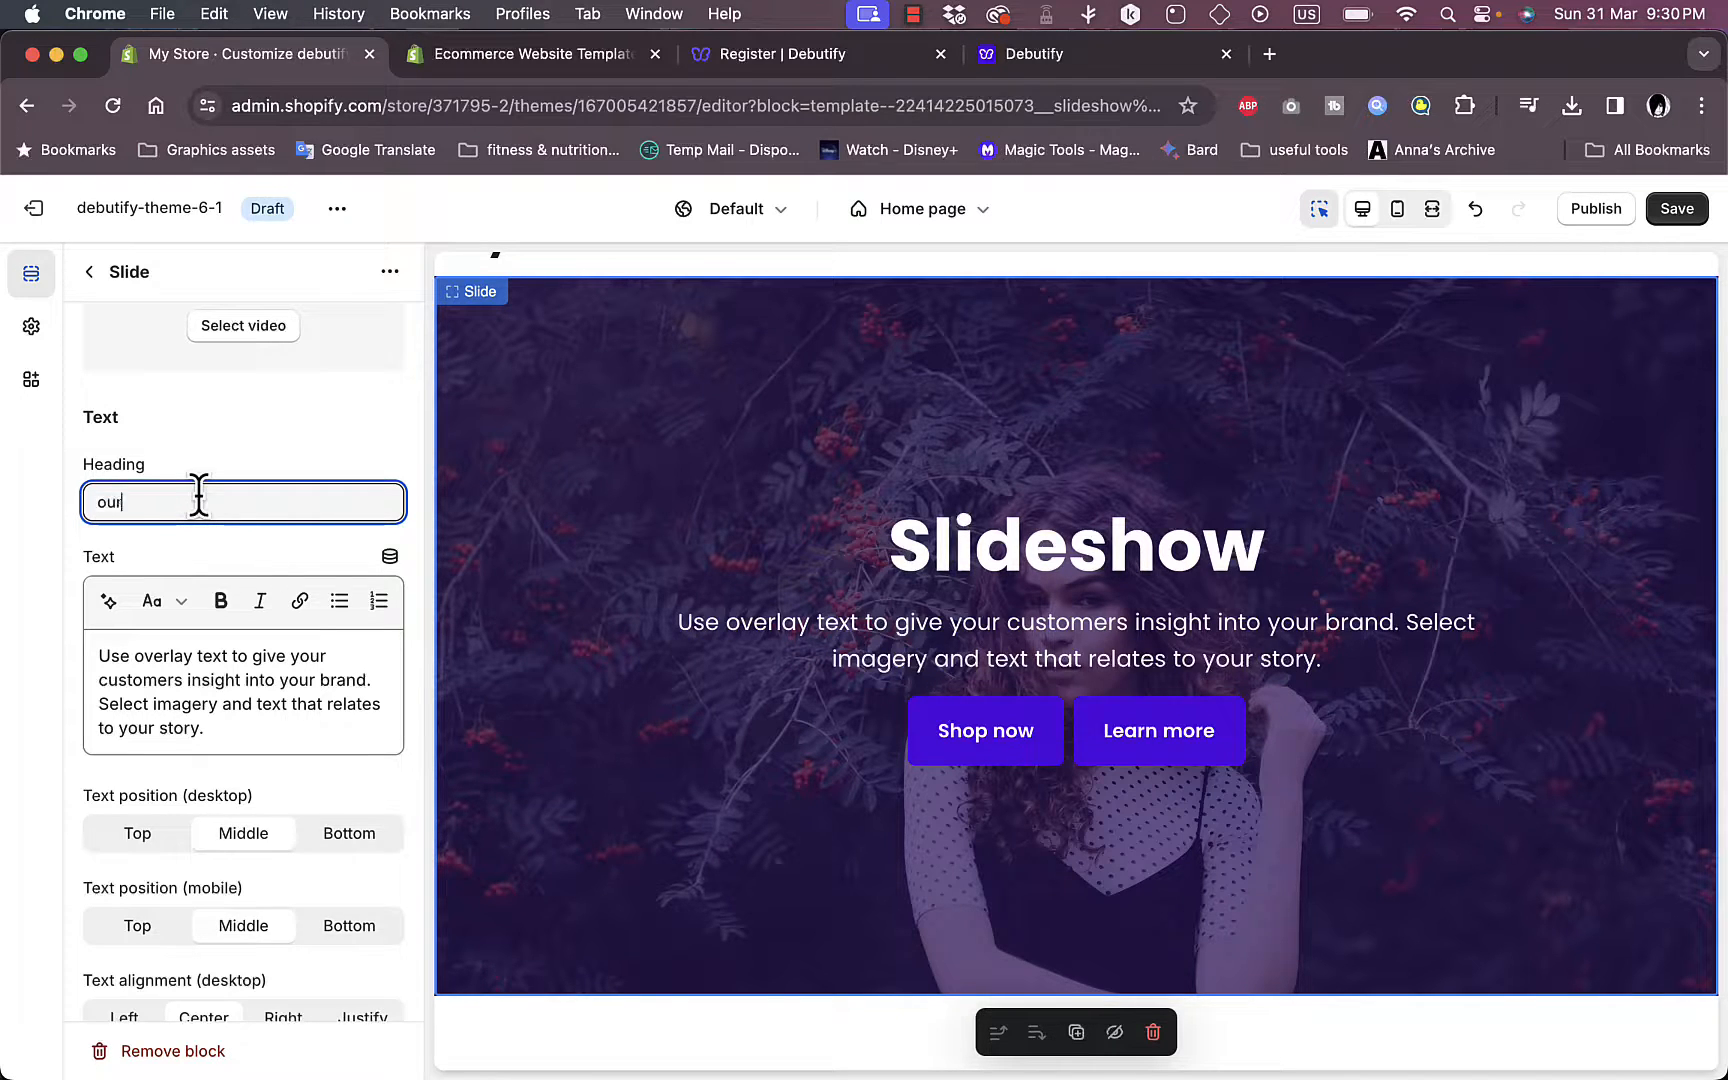
text( newest collection)
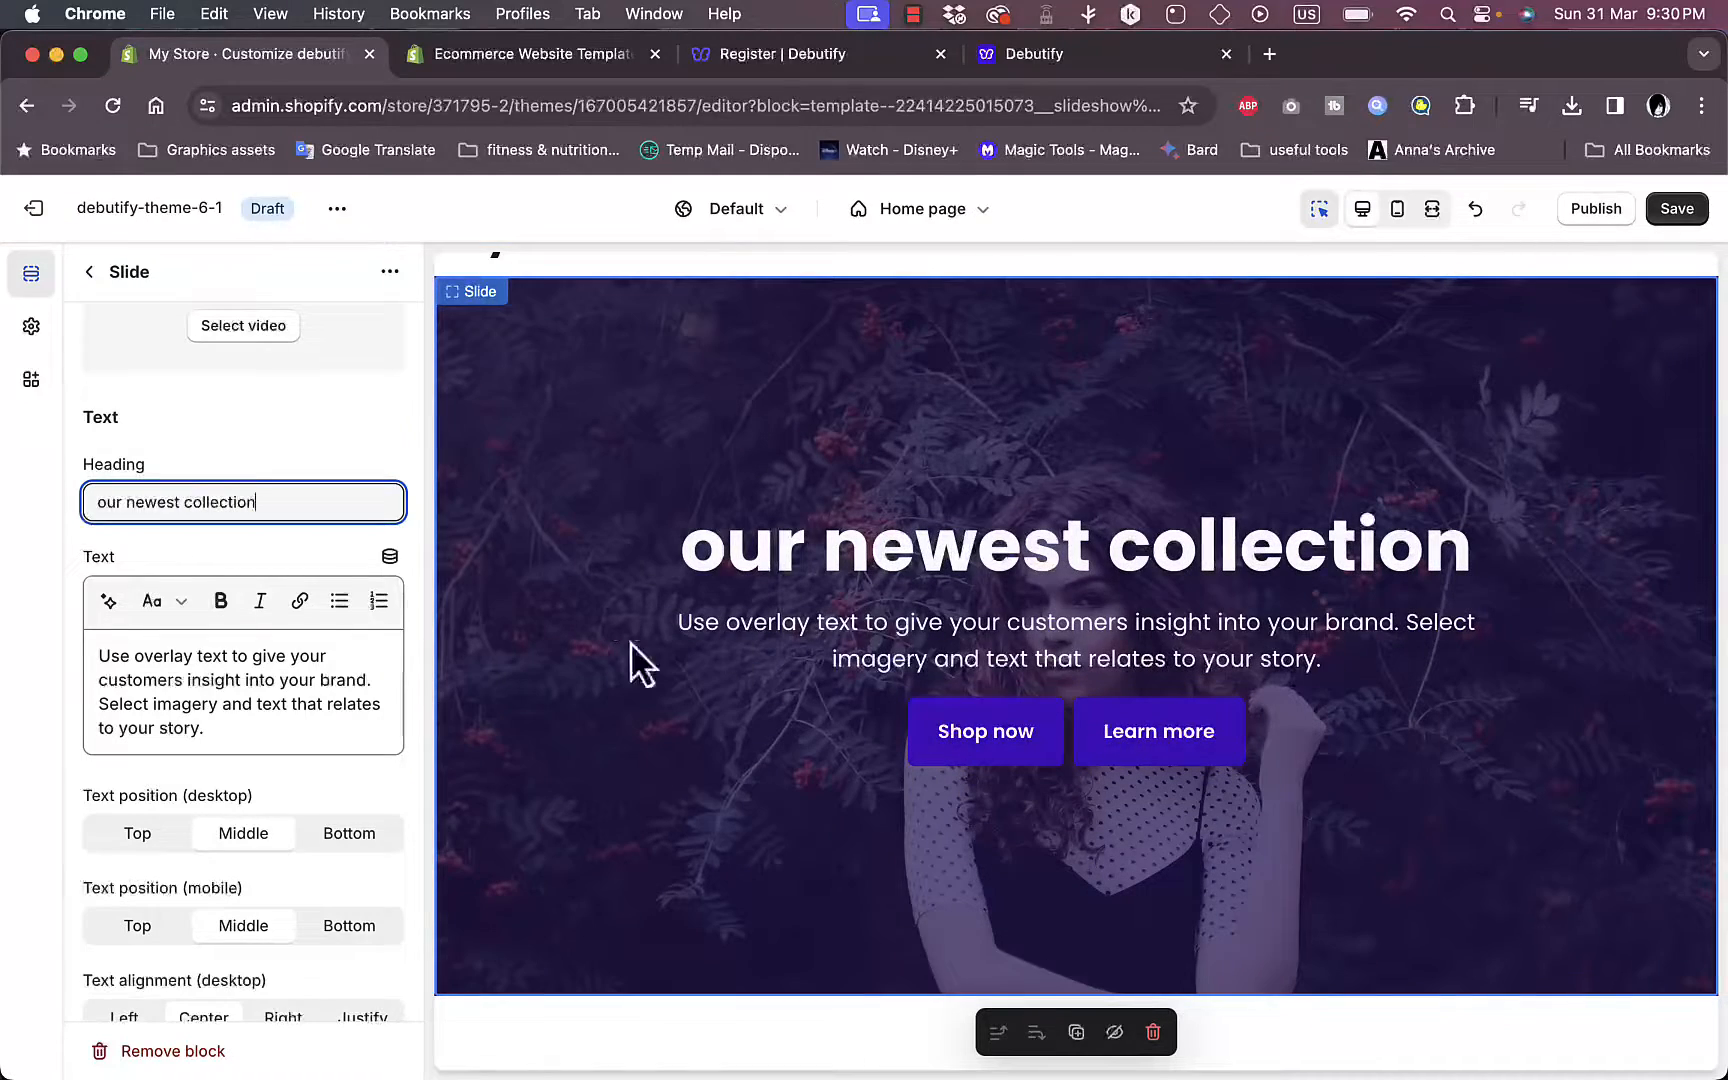
drag(236, 735, 100, 650)
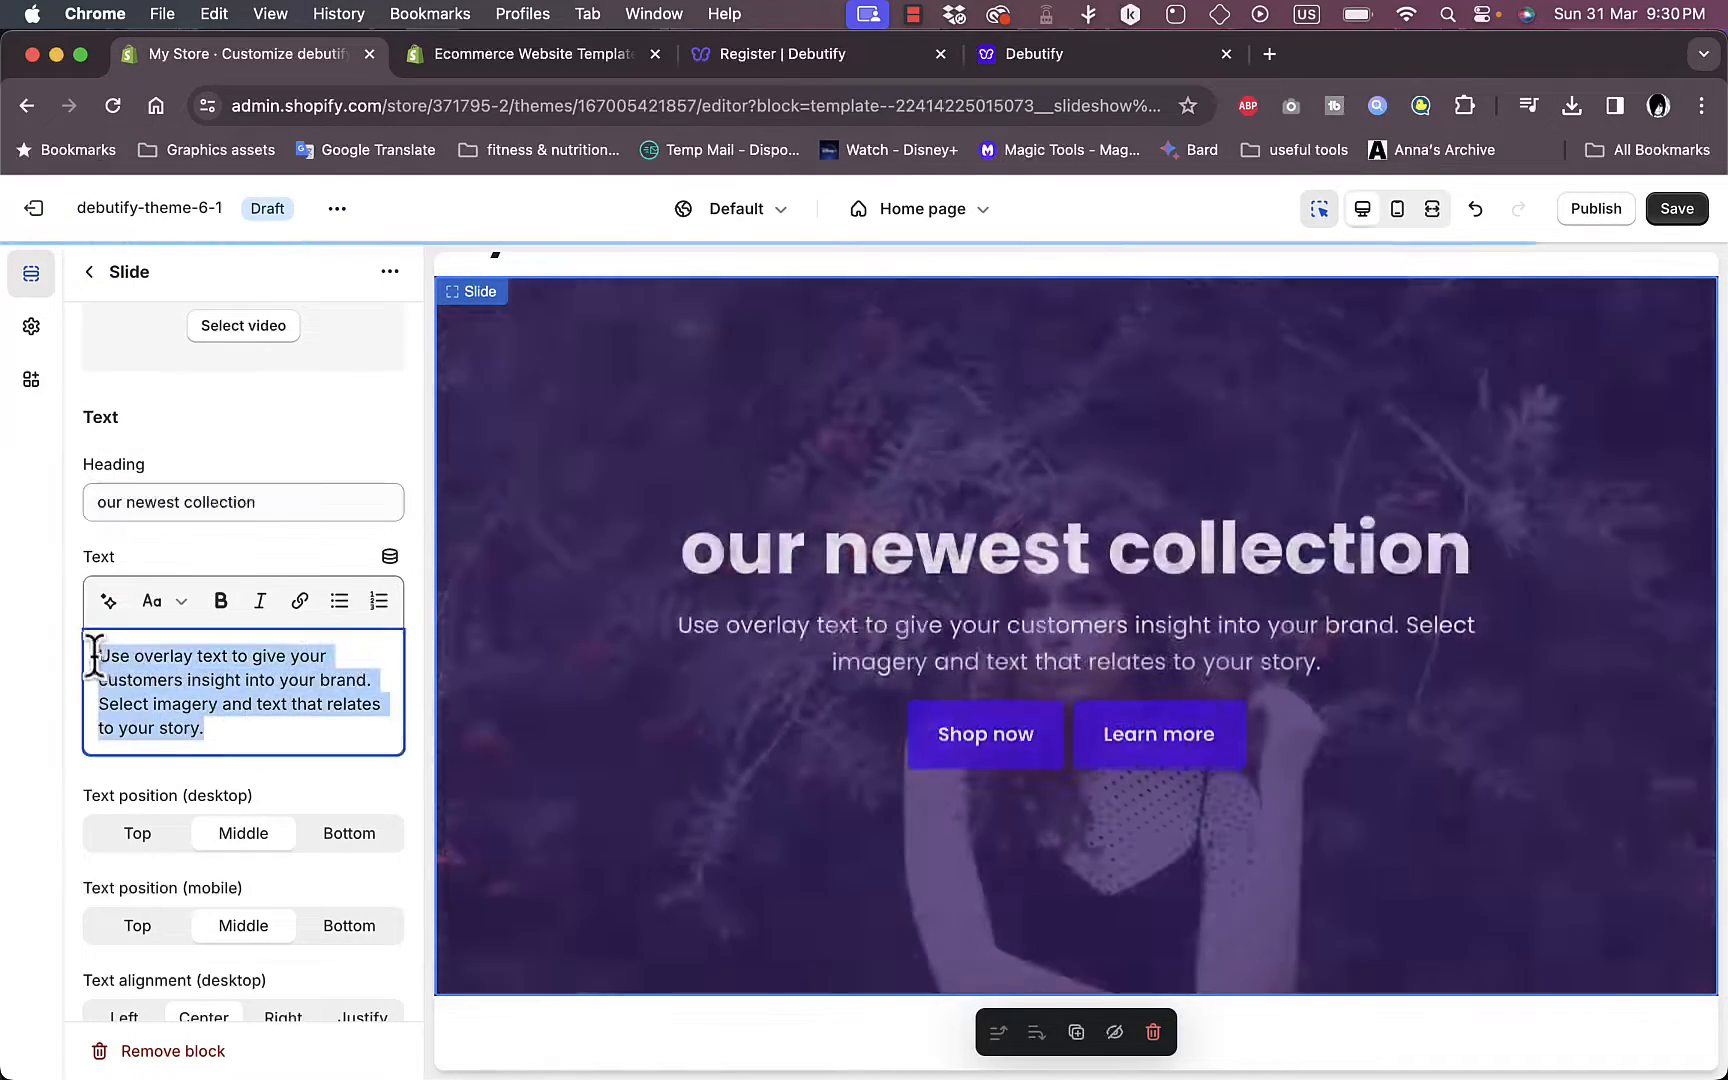
text(browse our new items)
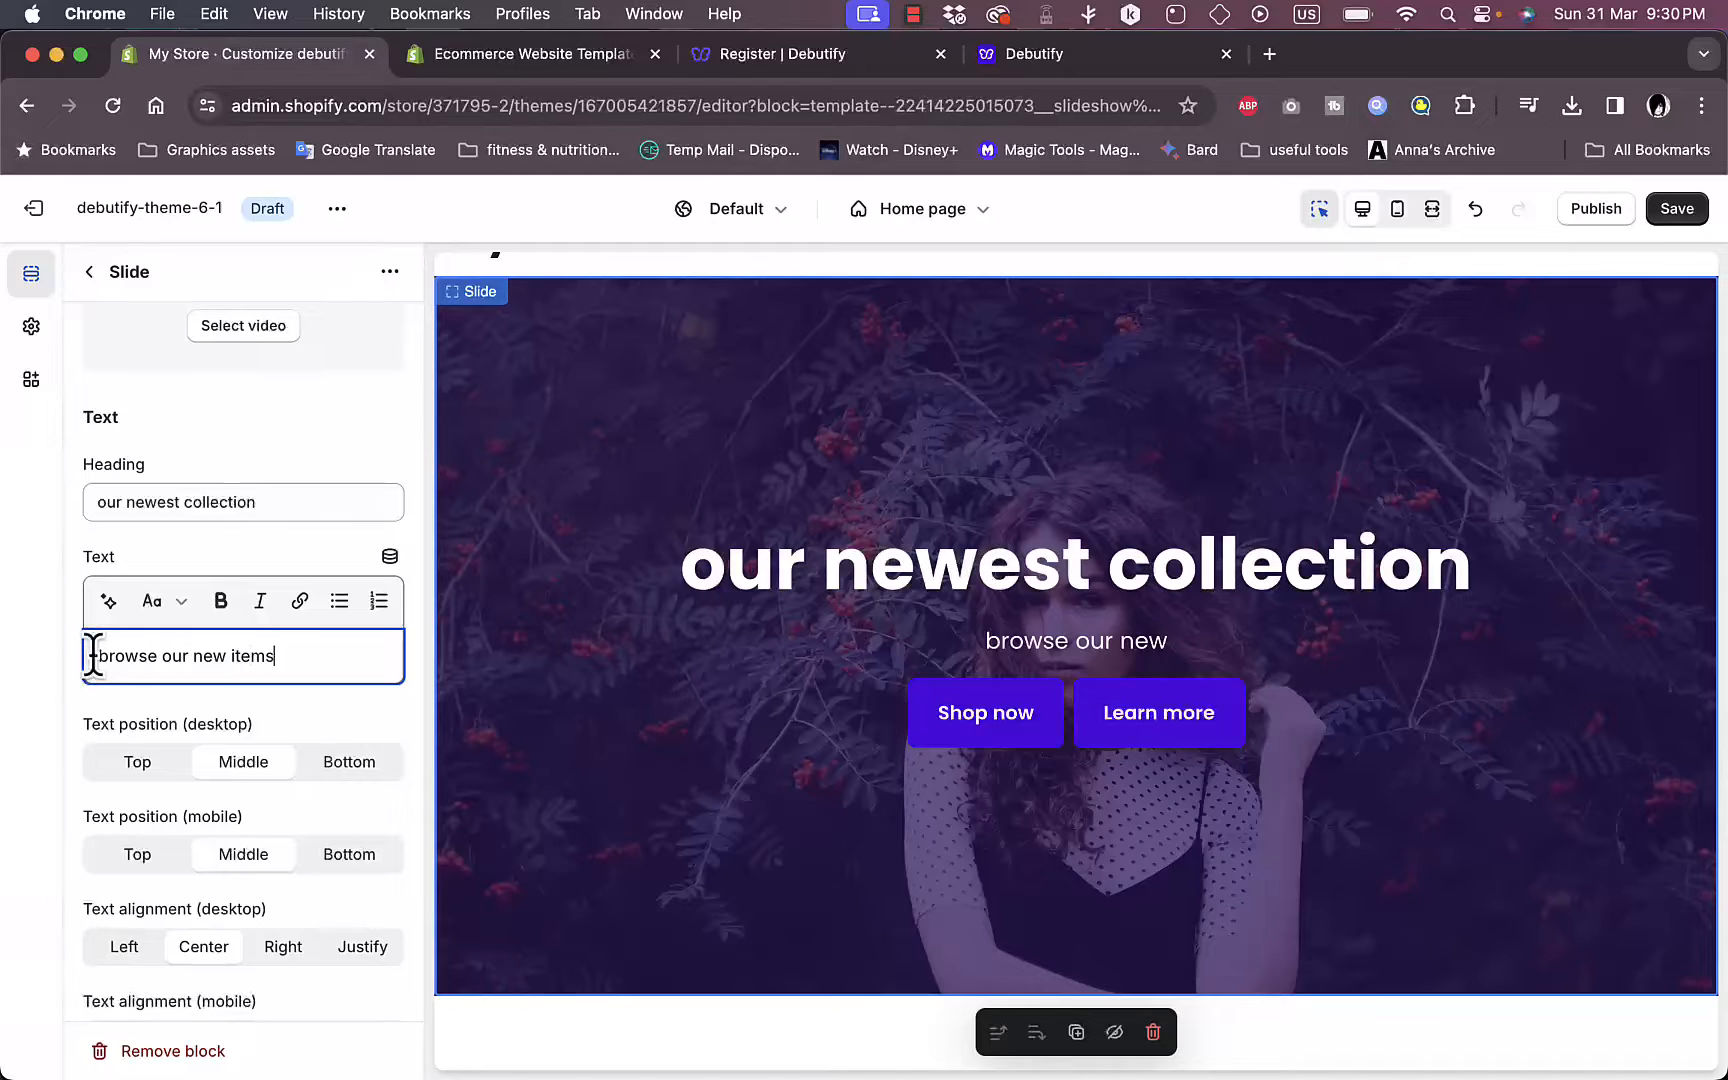
- Shorten the label of the slide's first button to "Shop"
scroll(250, 711, down, 2)
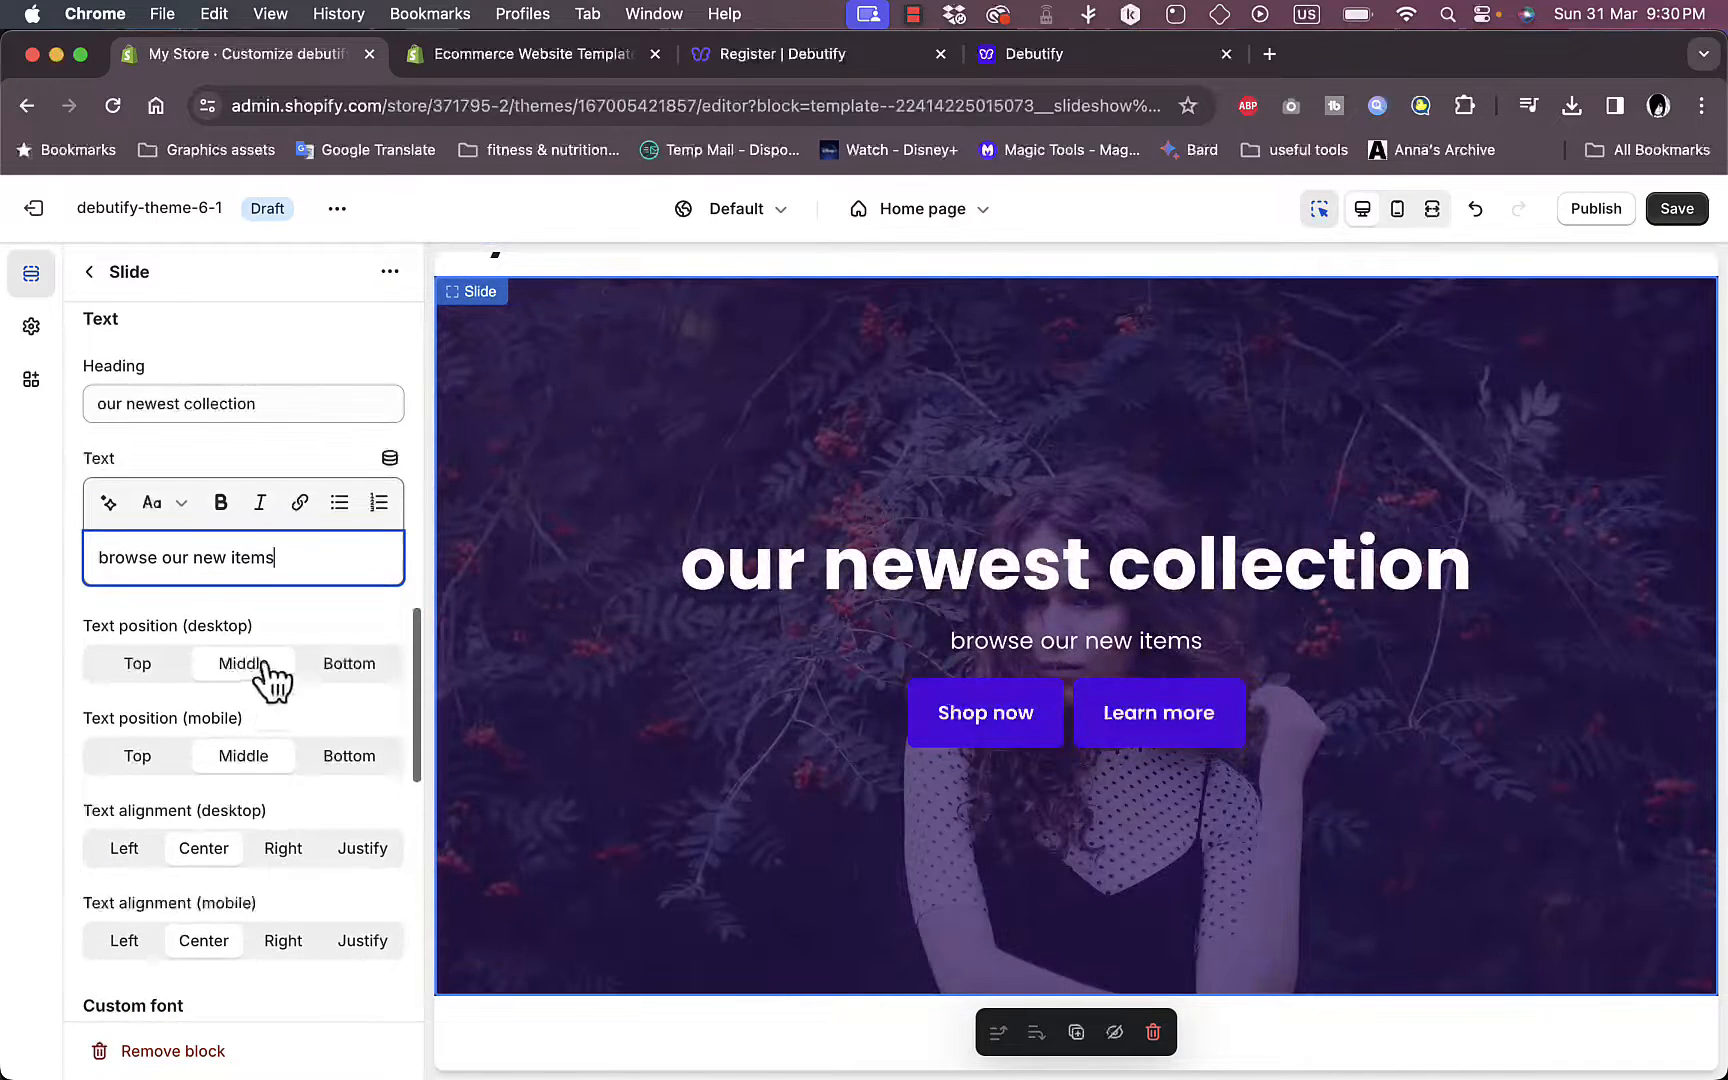
scroll(230, 760, down, 12)
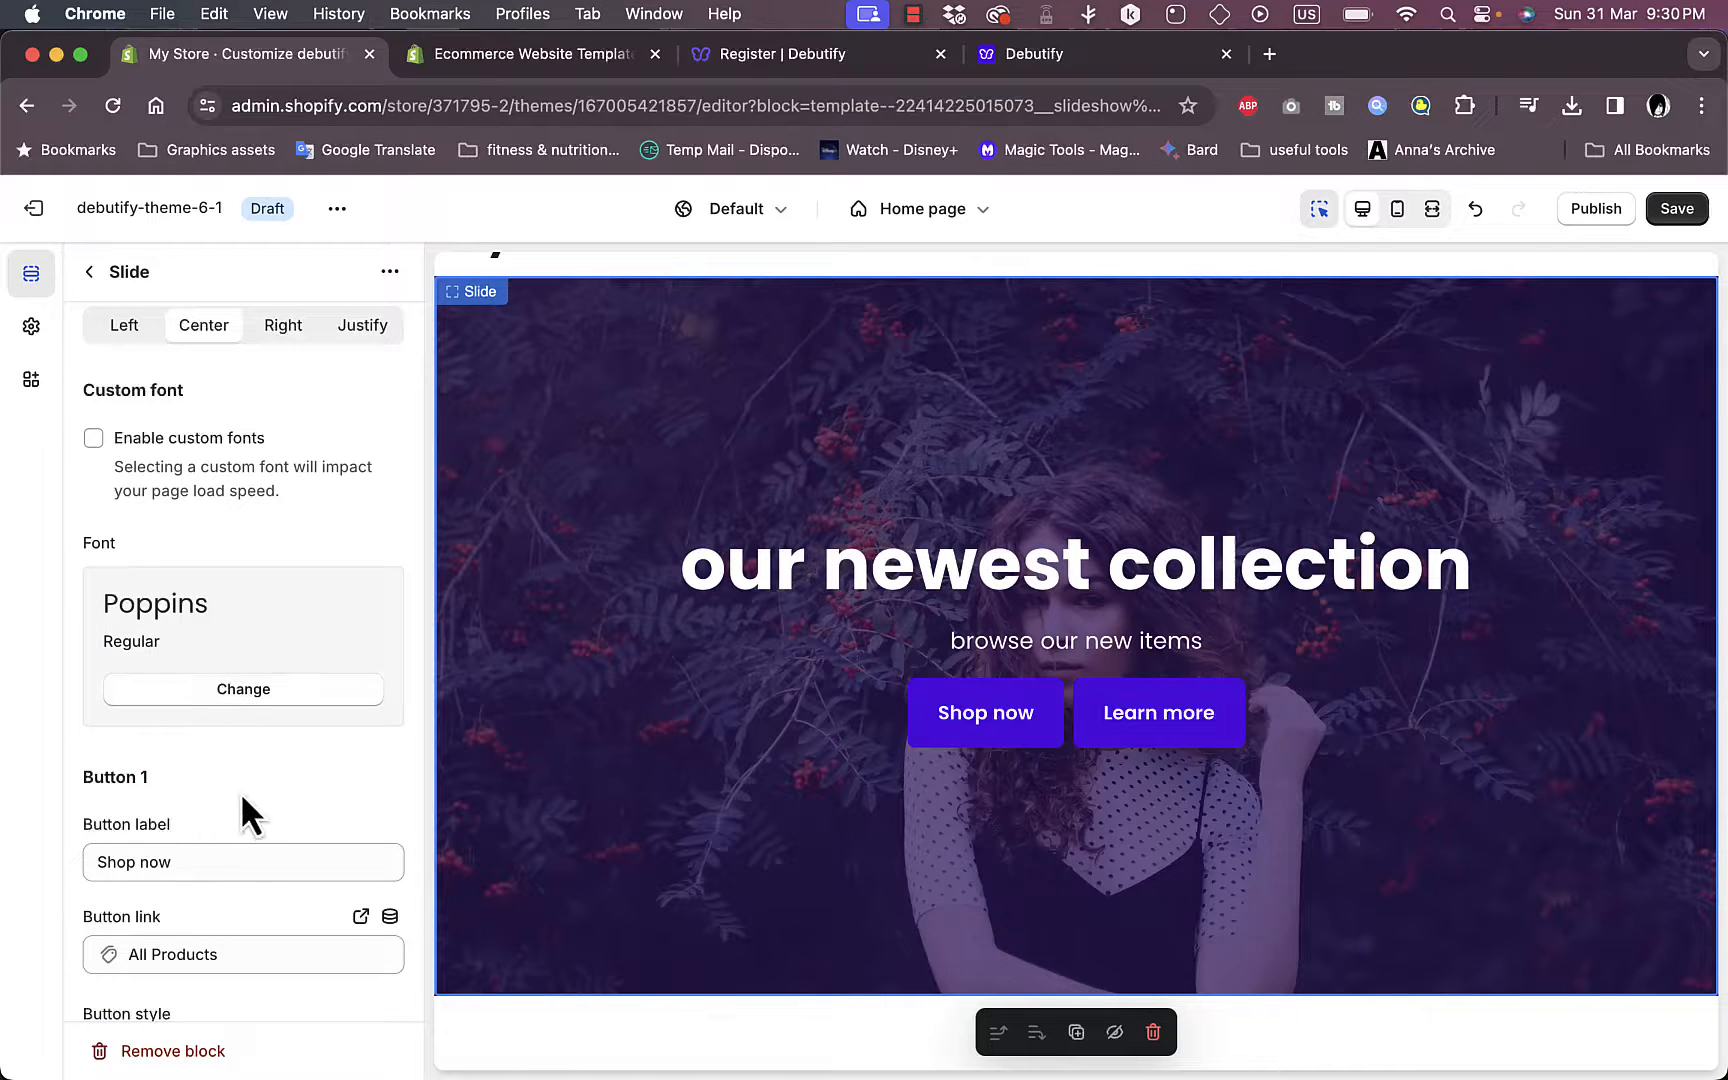
scroll(243, 798, down, 3)
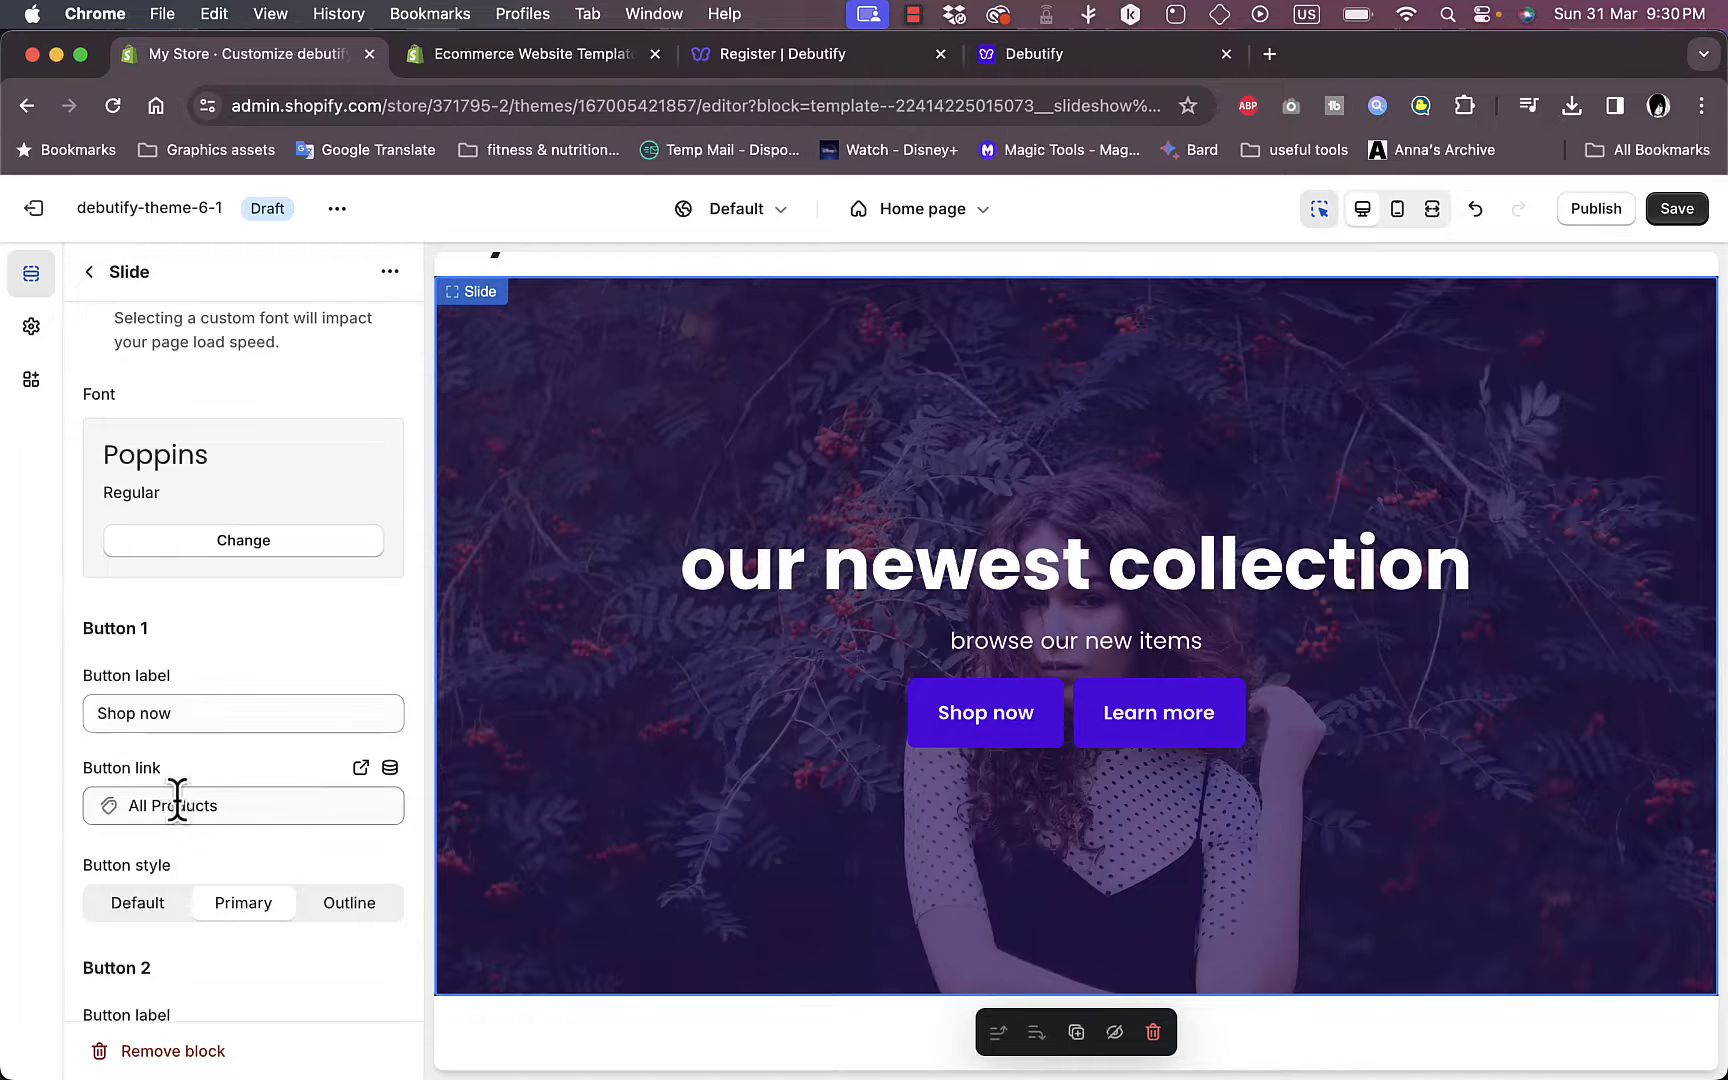
double_click(185, 712)
key(BackSpace)
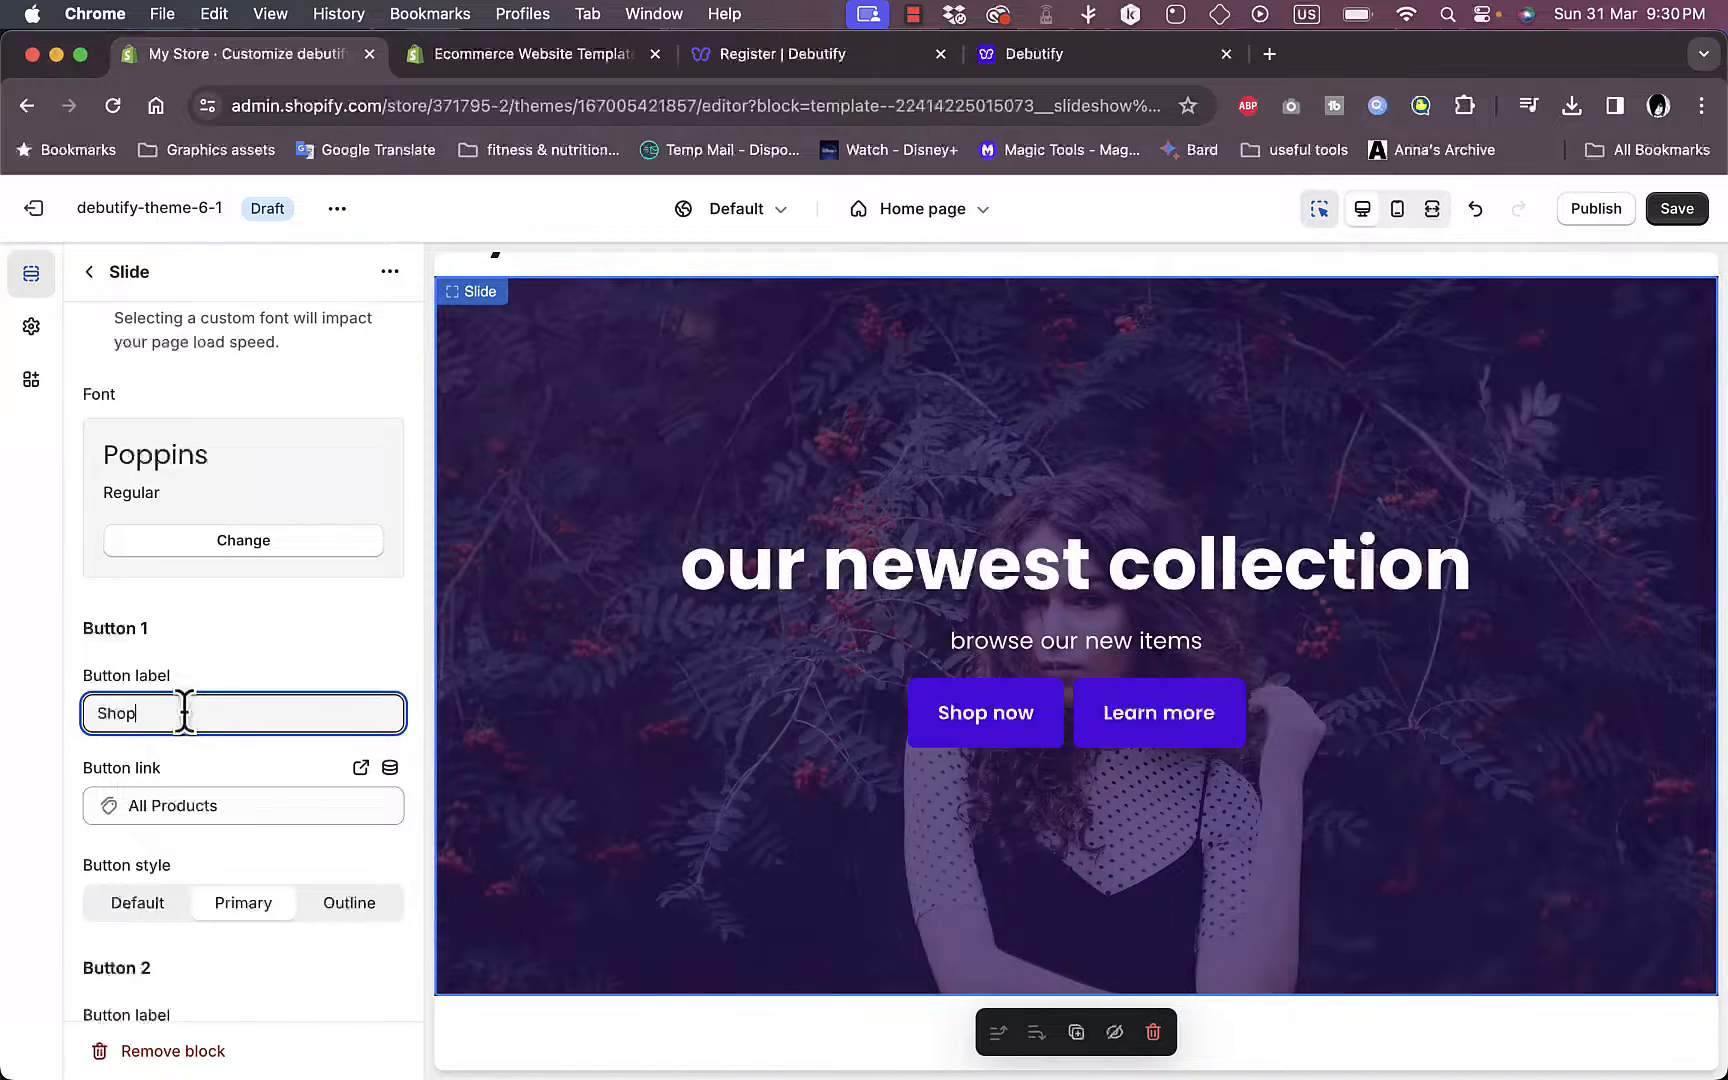
- Browse the blog options for the second button's link and close the list without choosing a new target
scroll(235, 725, down, 3)
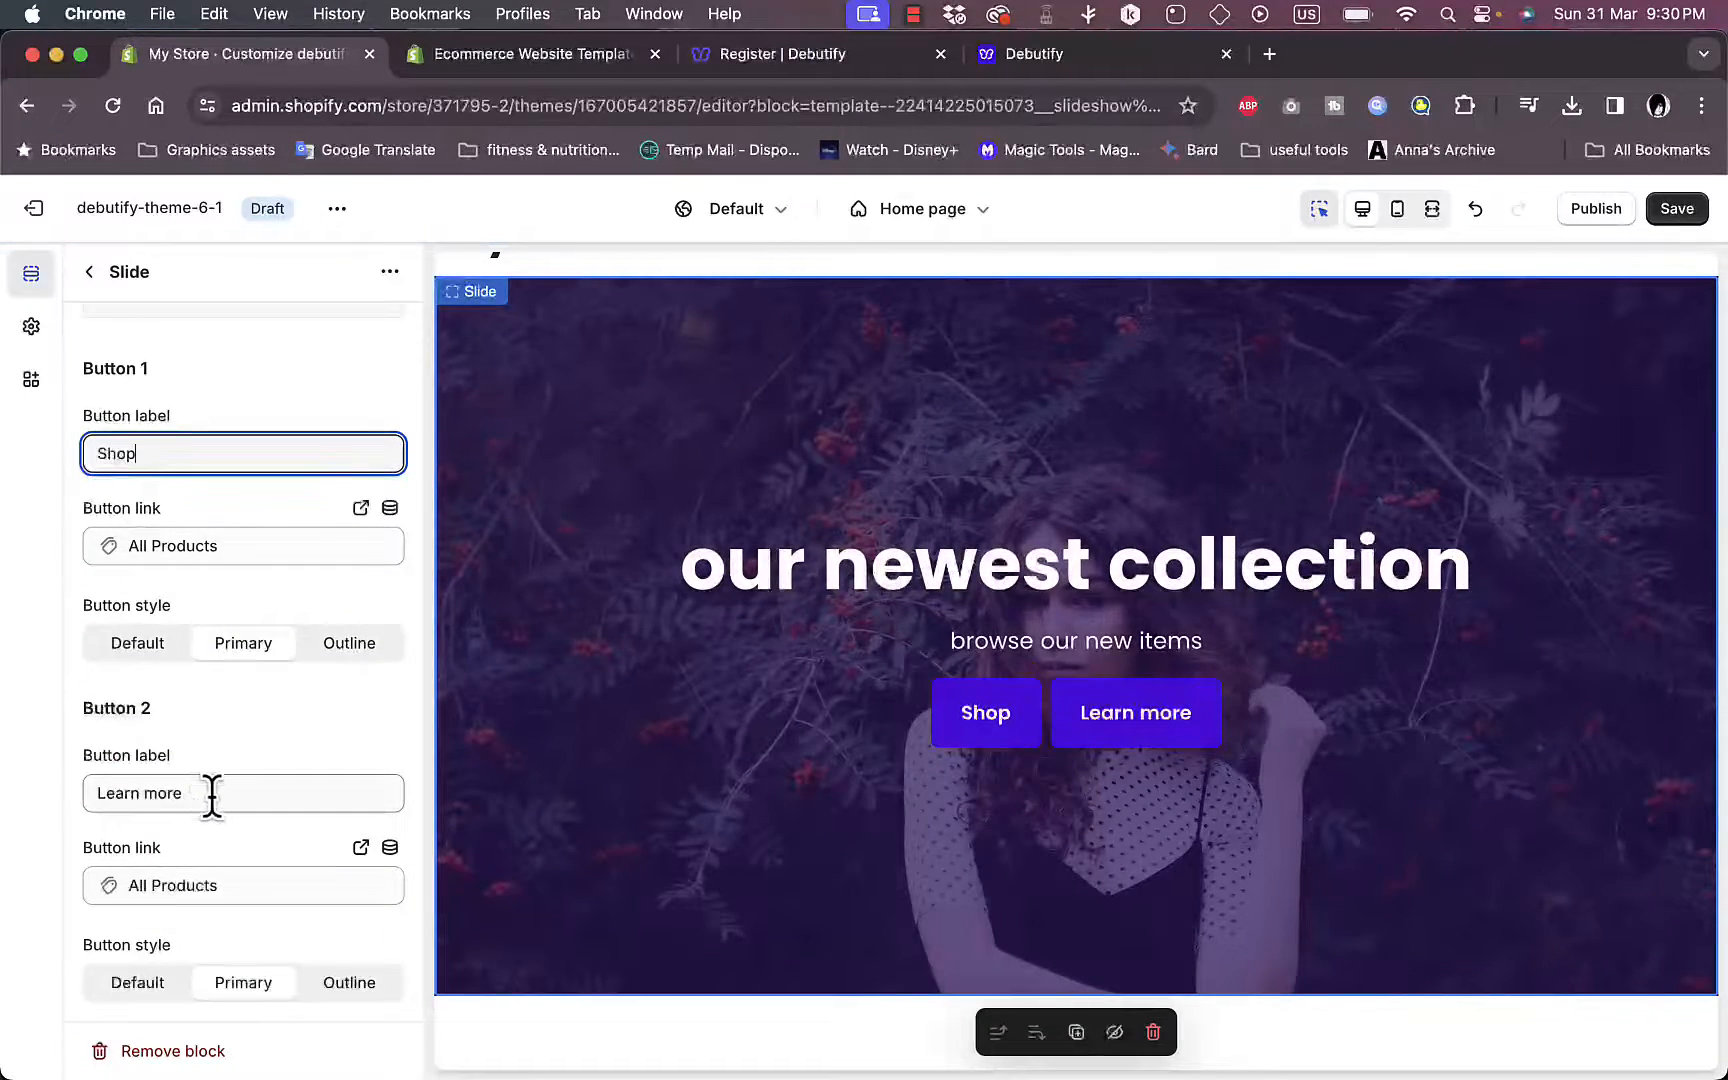
click(240, 885)
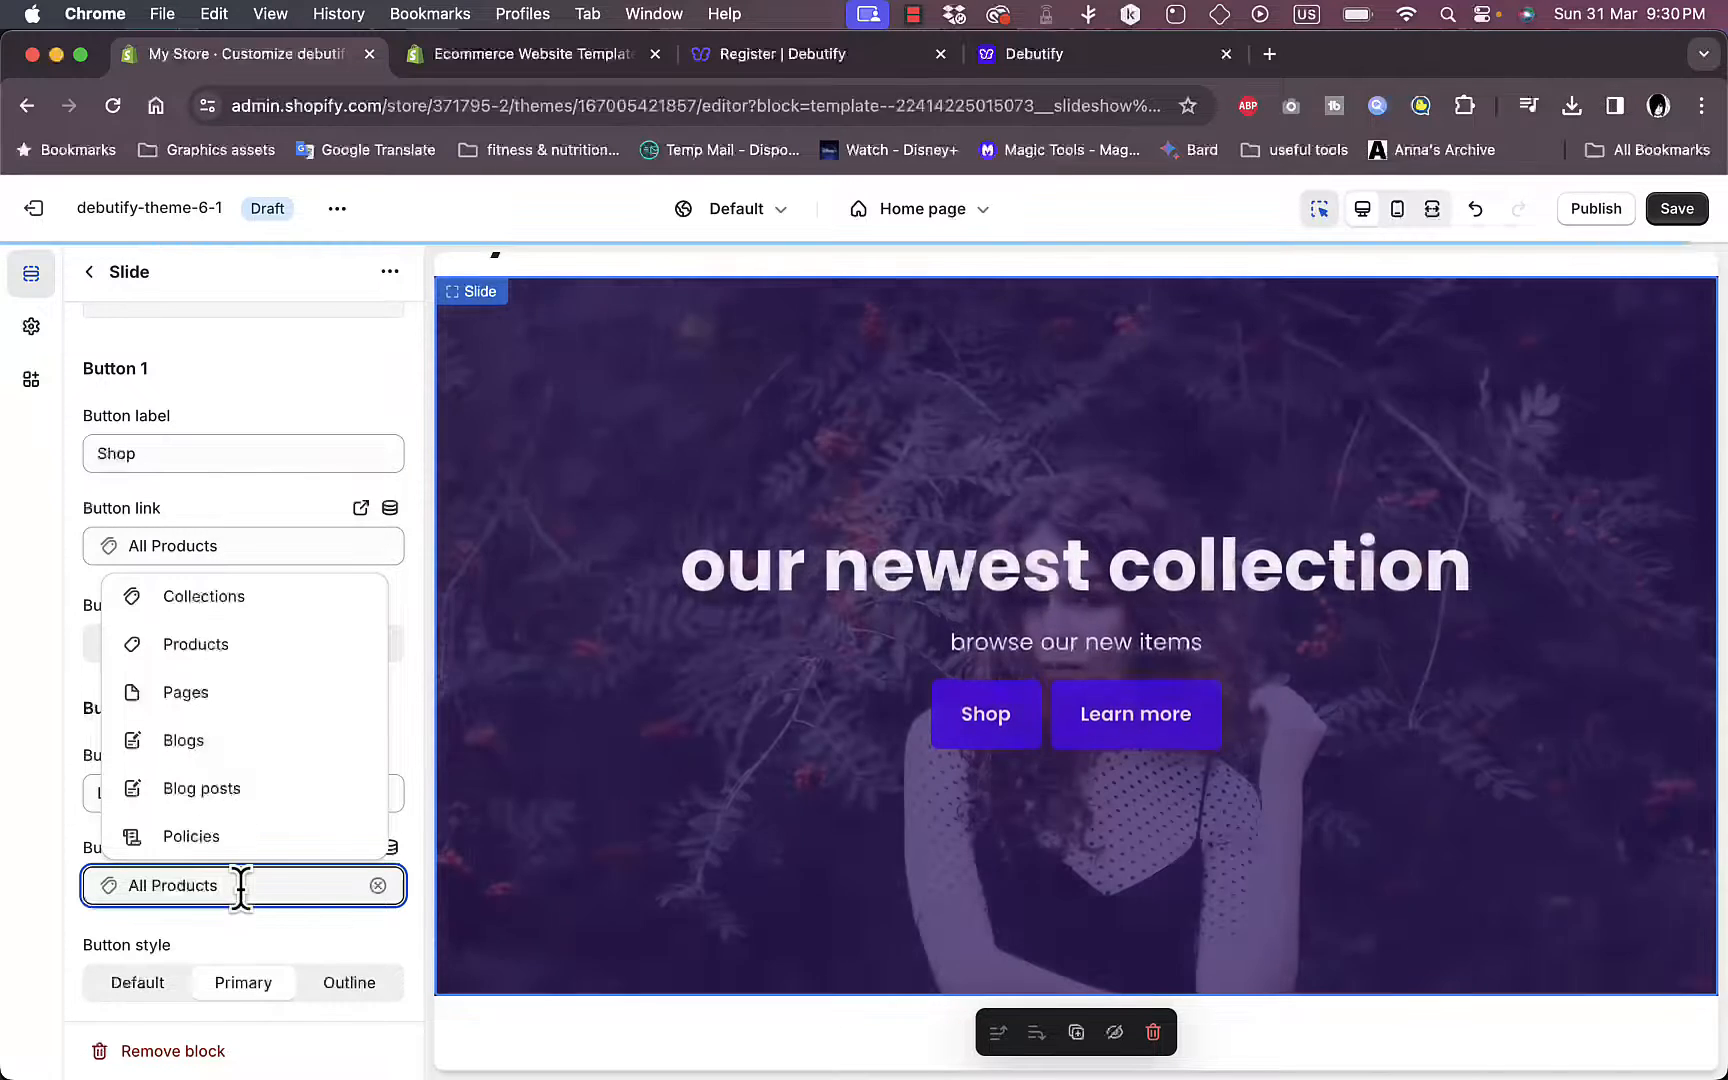
click(197, 742)
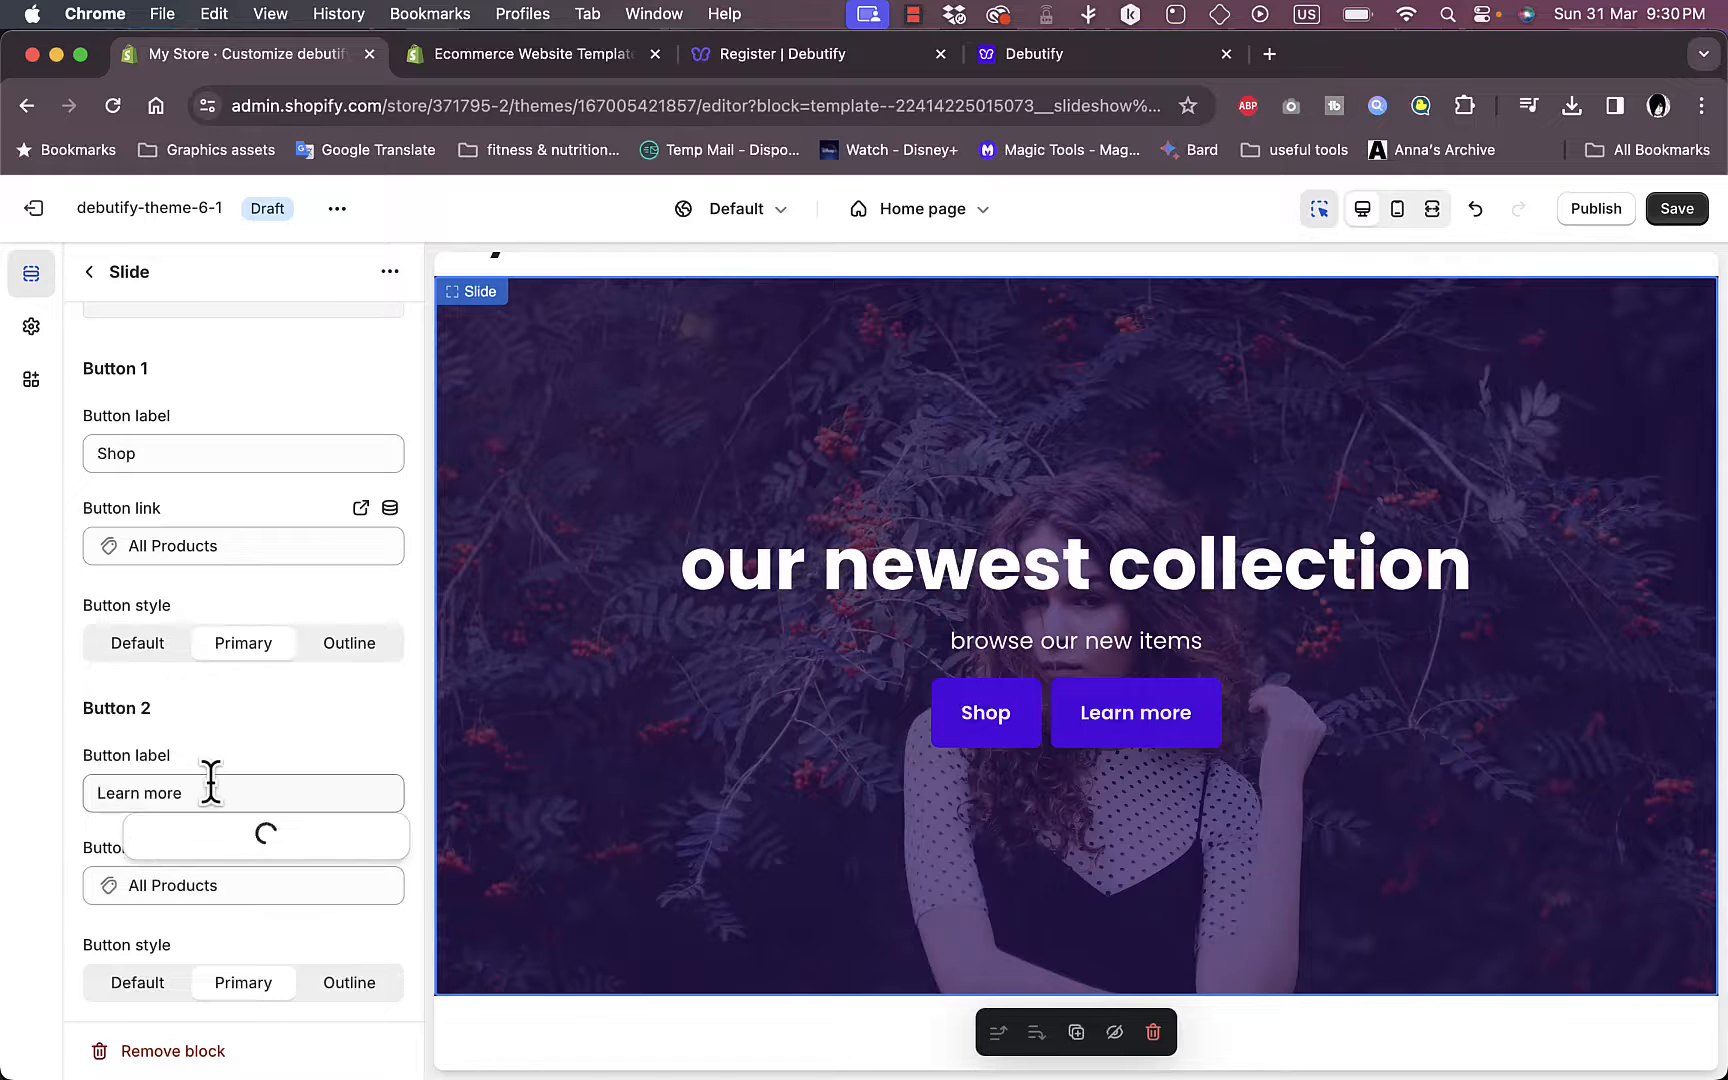
click(296, 921)
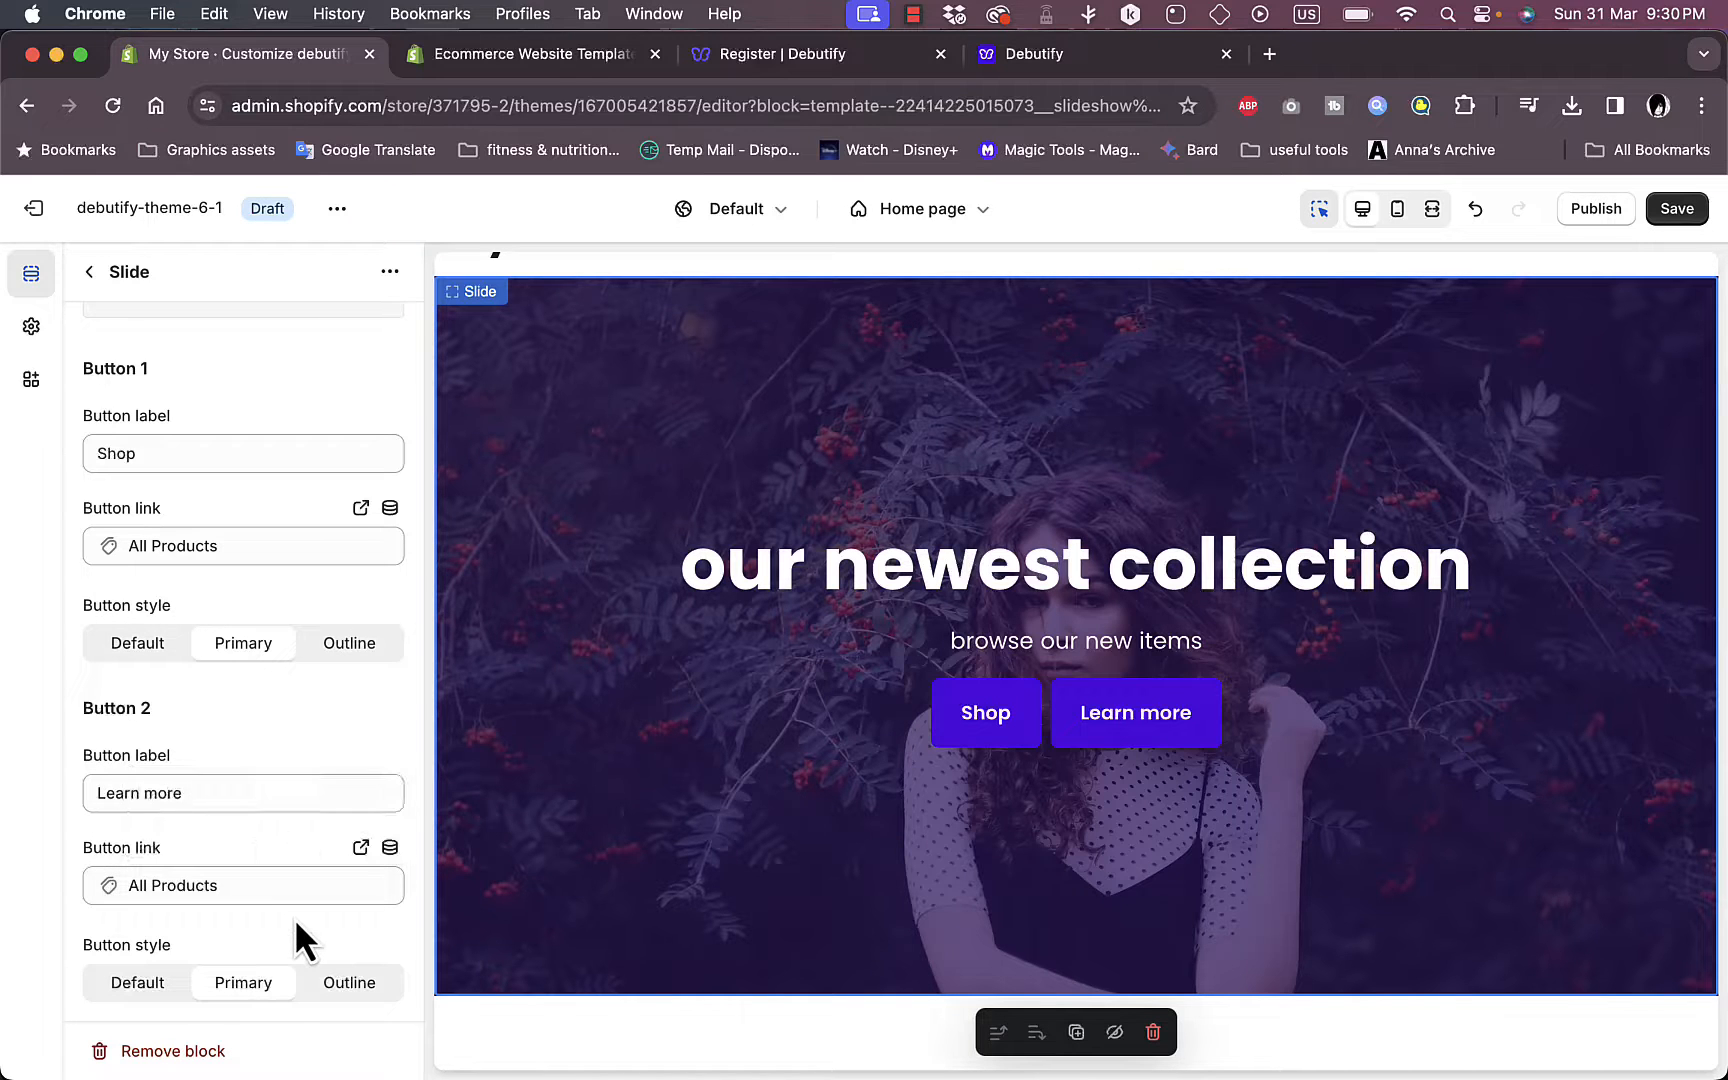
- Open the Featured collection section's settings and stay on the page to keep the unsaved changes
scroll(296, 921, up, 15)
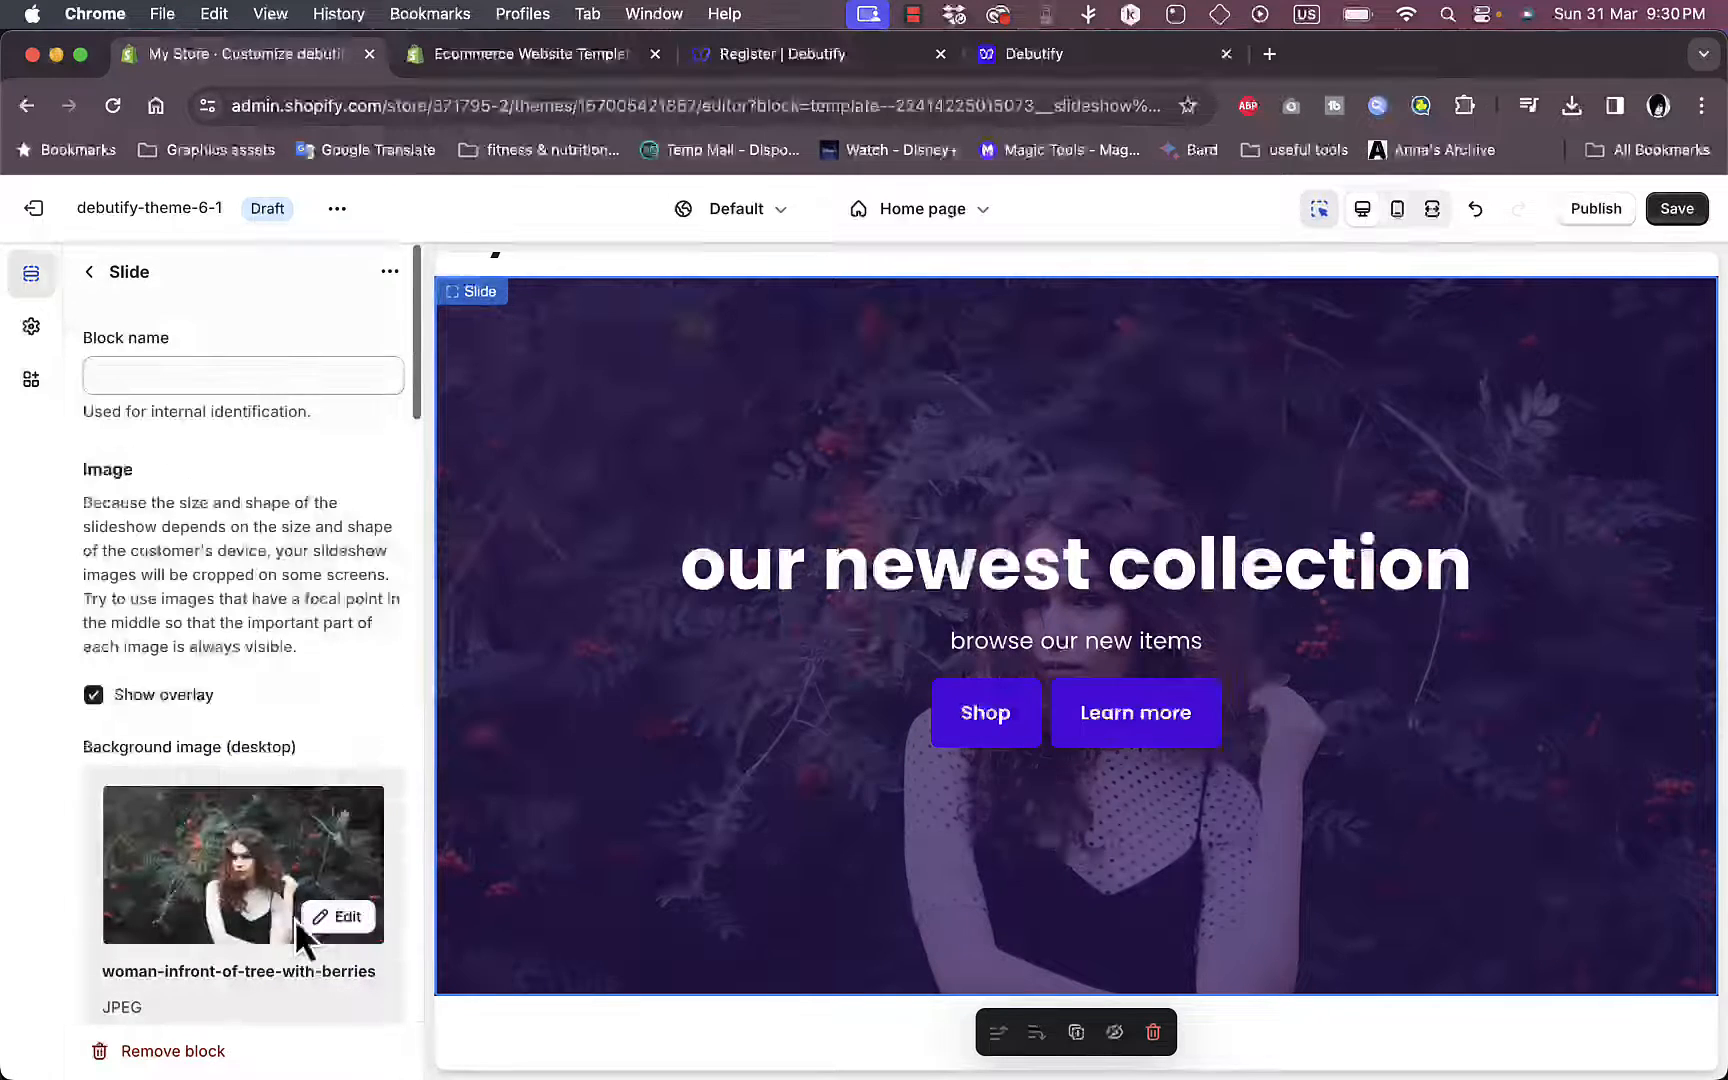
scroll(713, 776, down, 10)
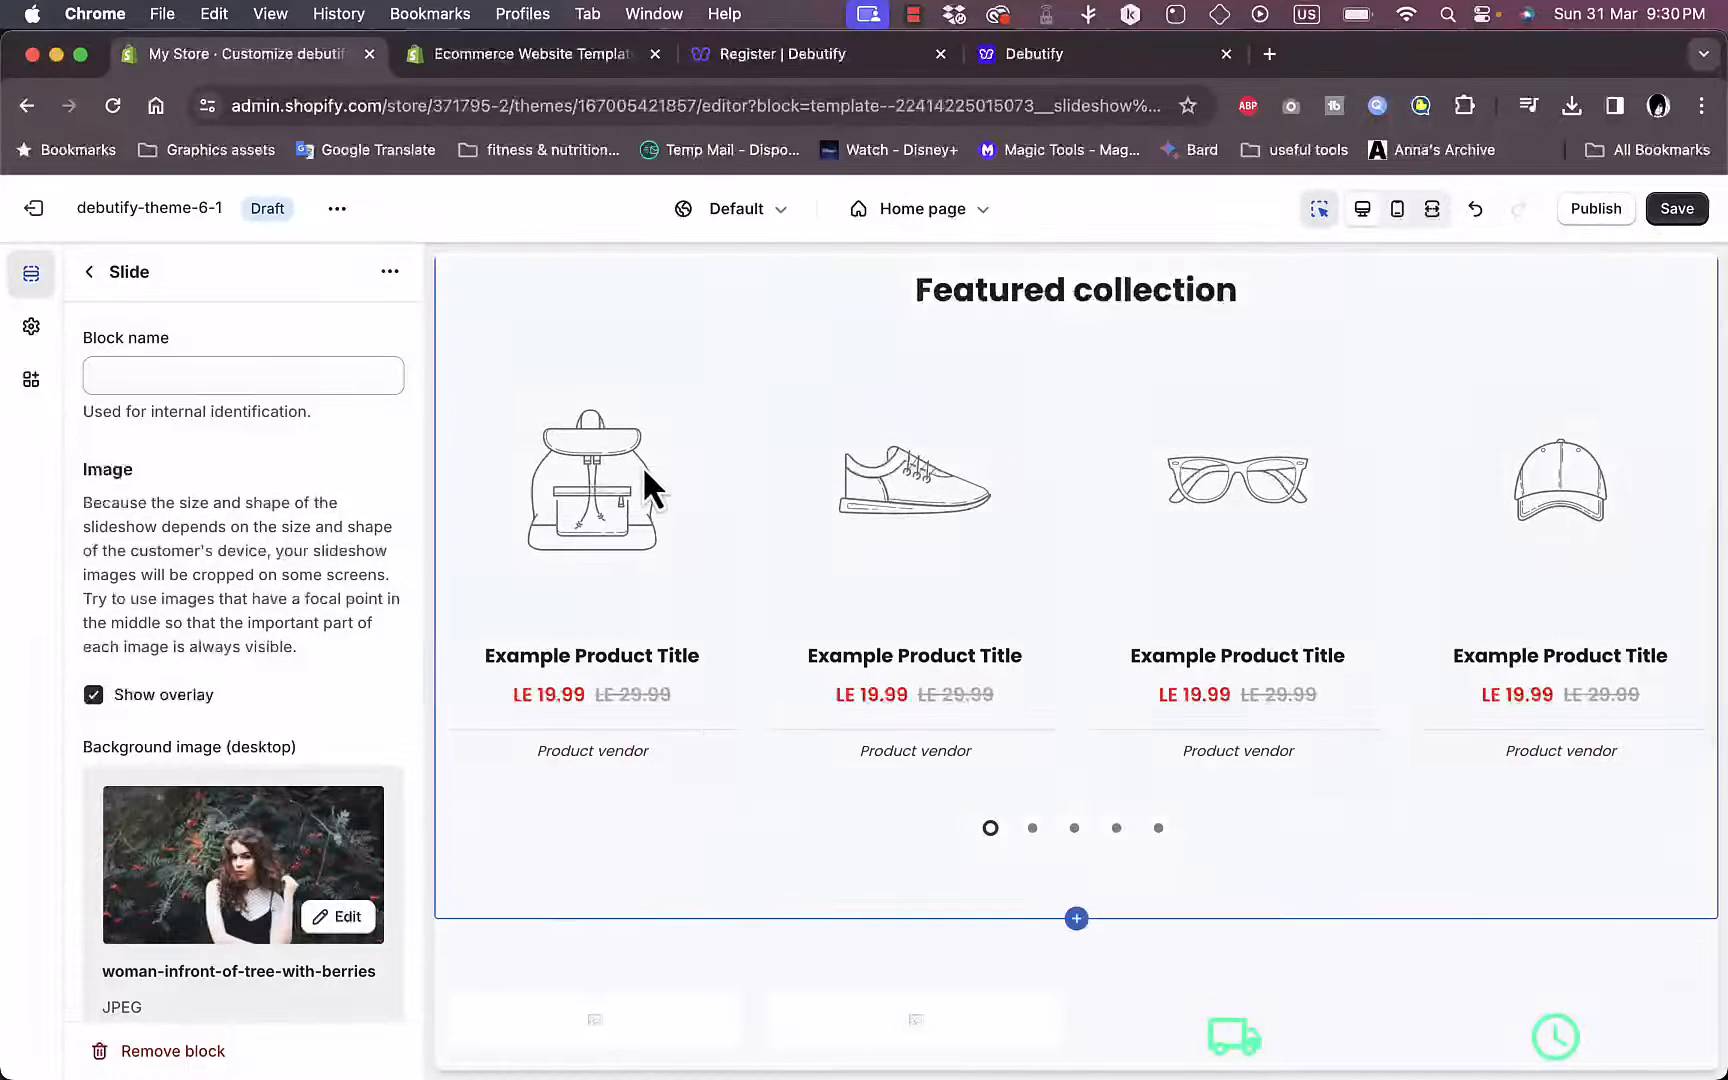
click(643, 464)
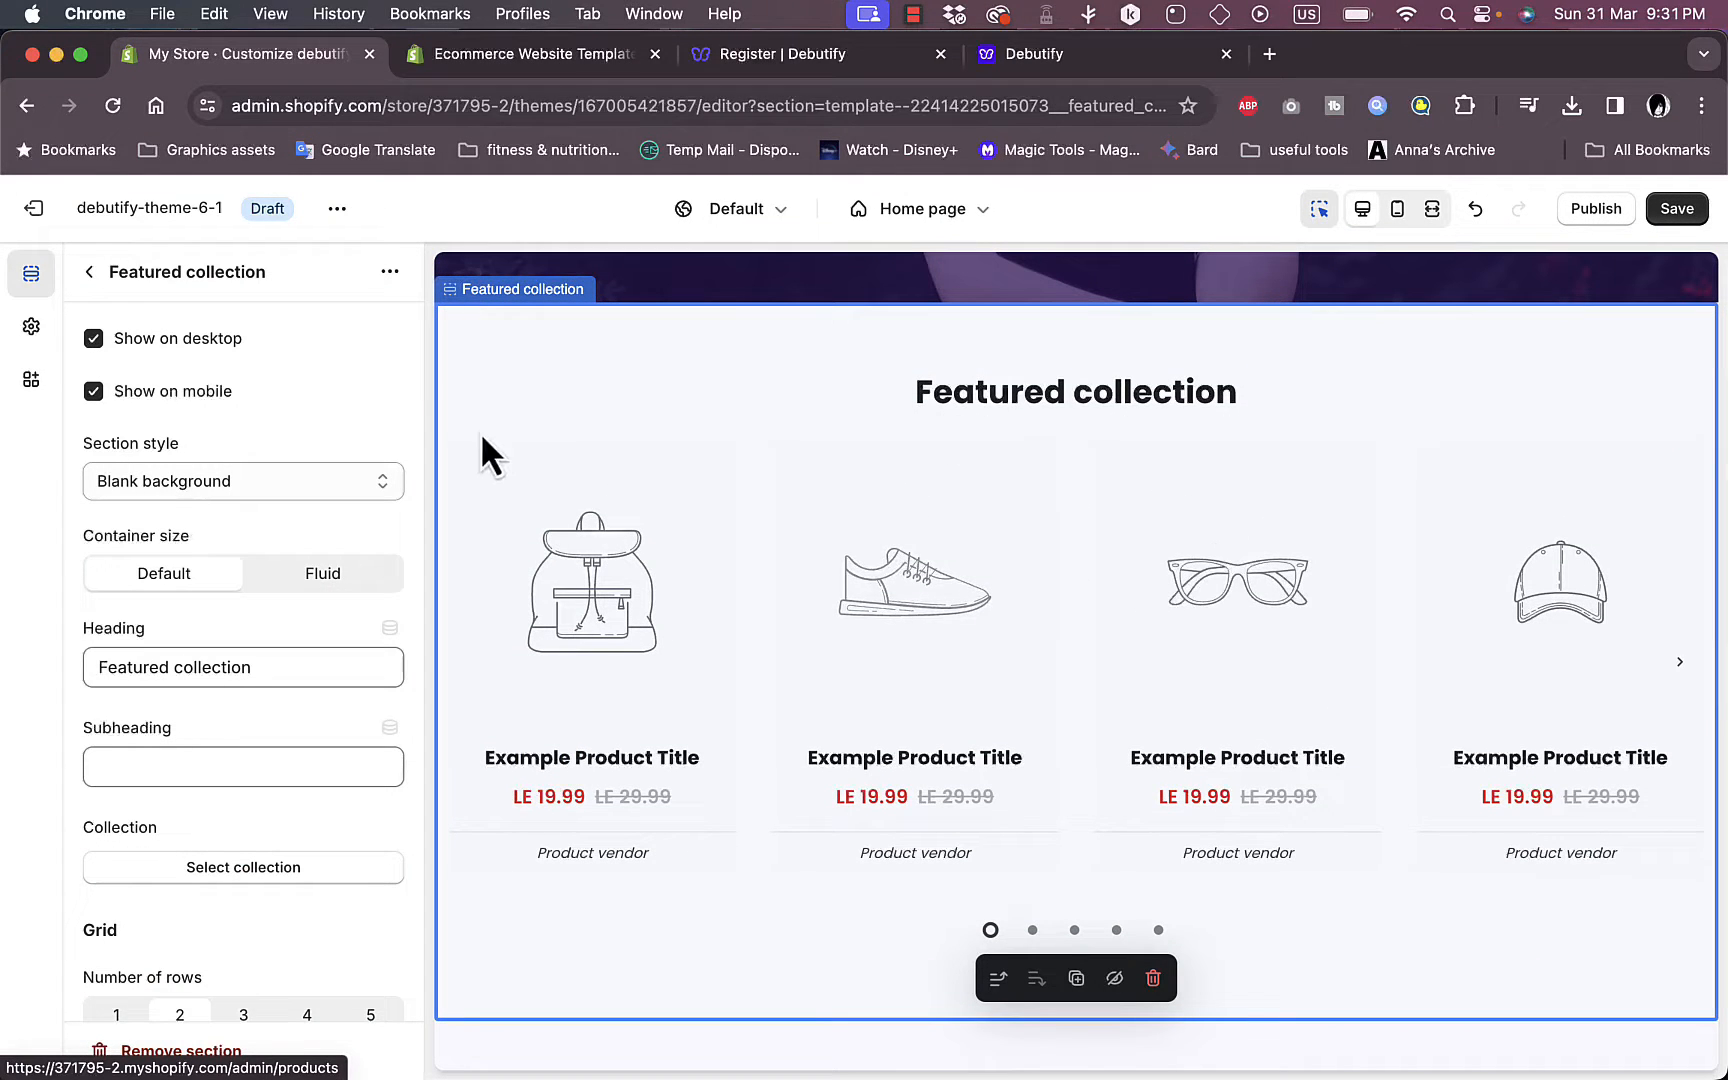
scroll(225, 495, left, 3)
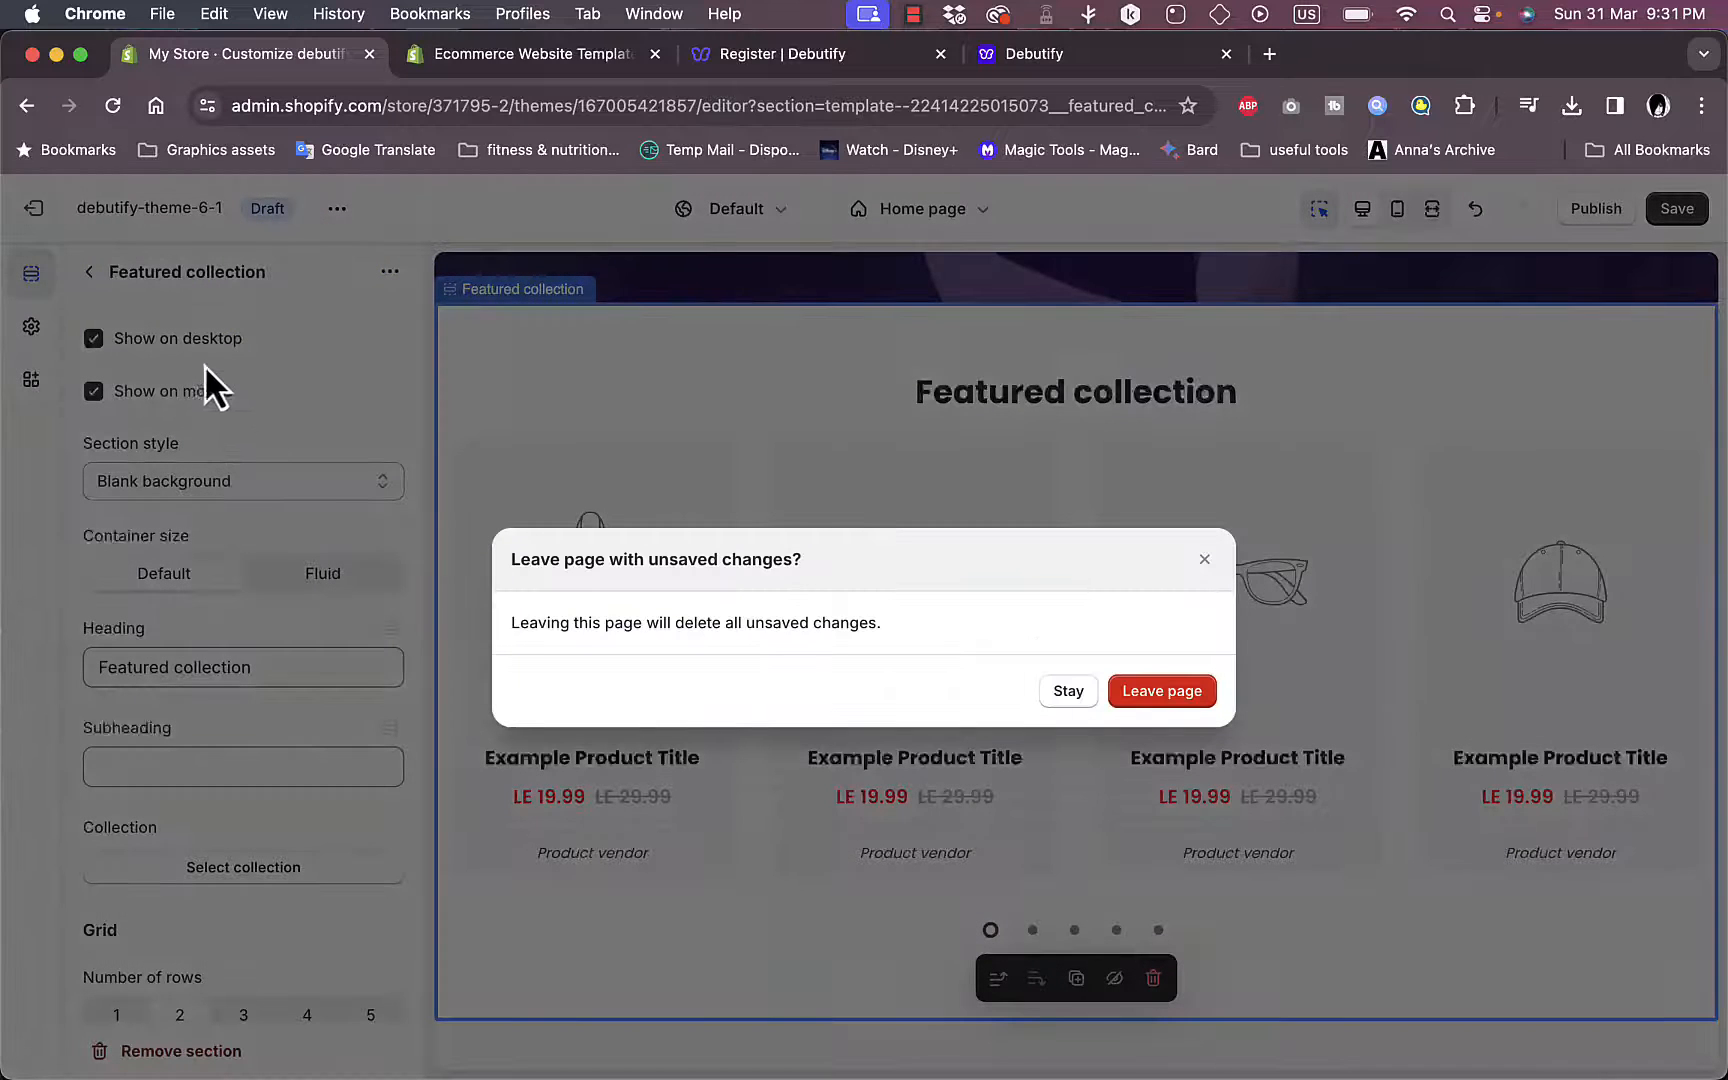
click(1068, 693)
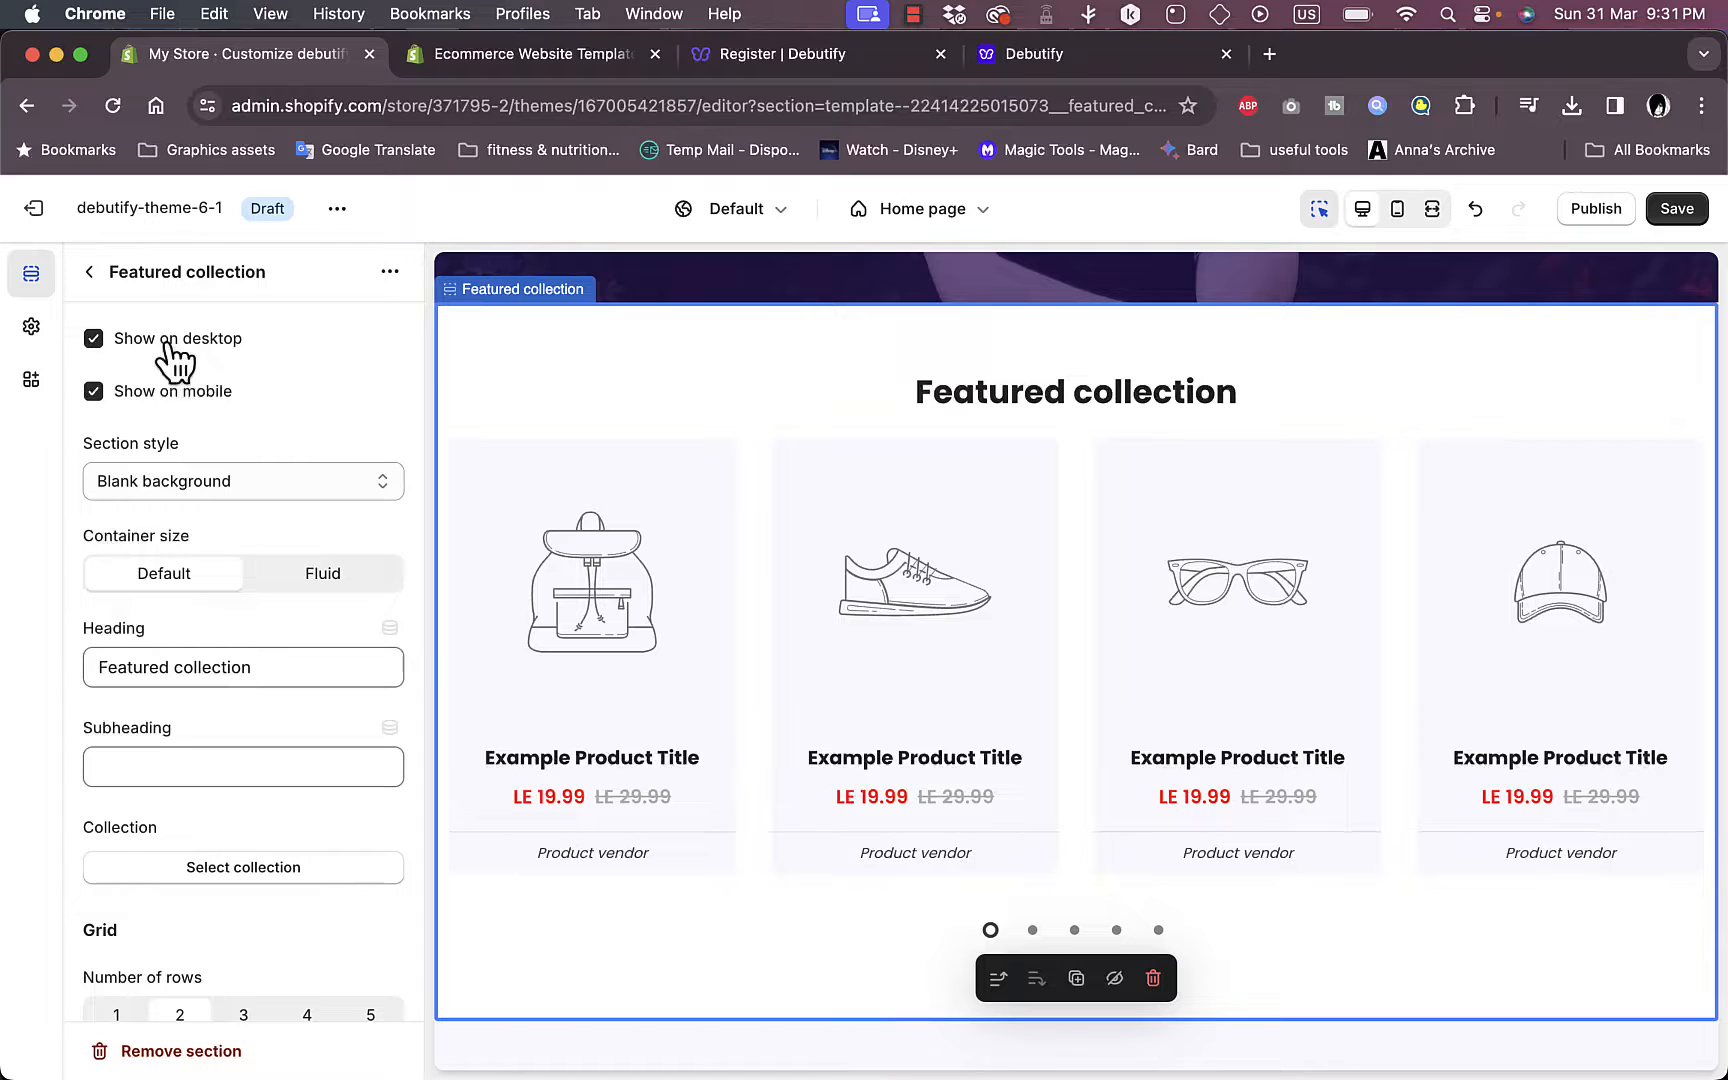
- Try the Accent background style on the Featured collection section, settle on Border top and set the container size to Fluid
click(93, 386)
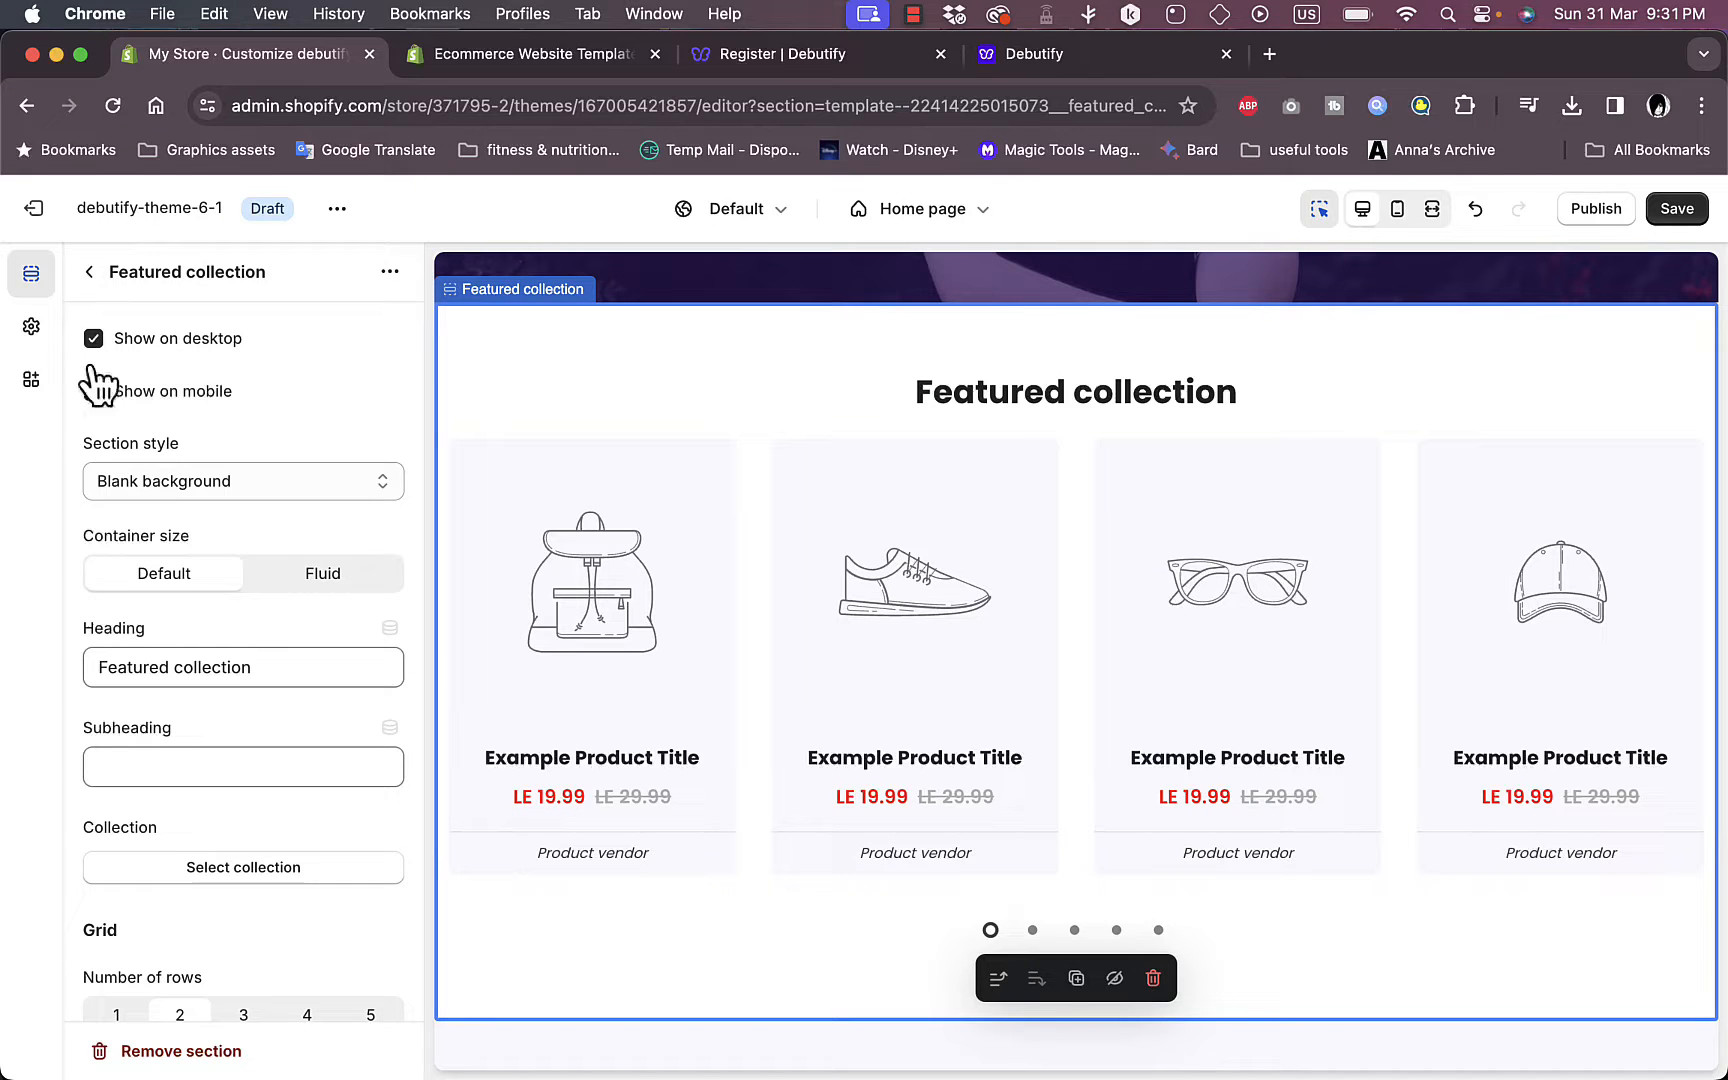
click(201, 487)
click(230, 510)
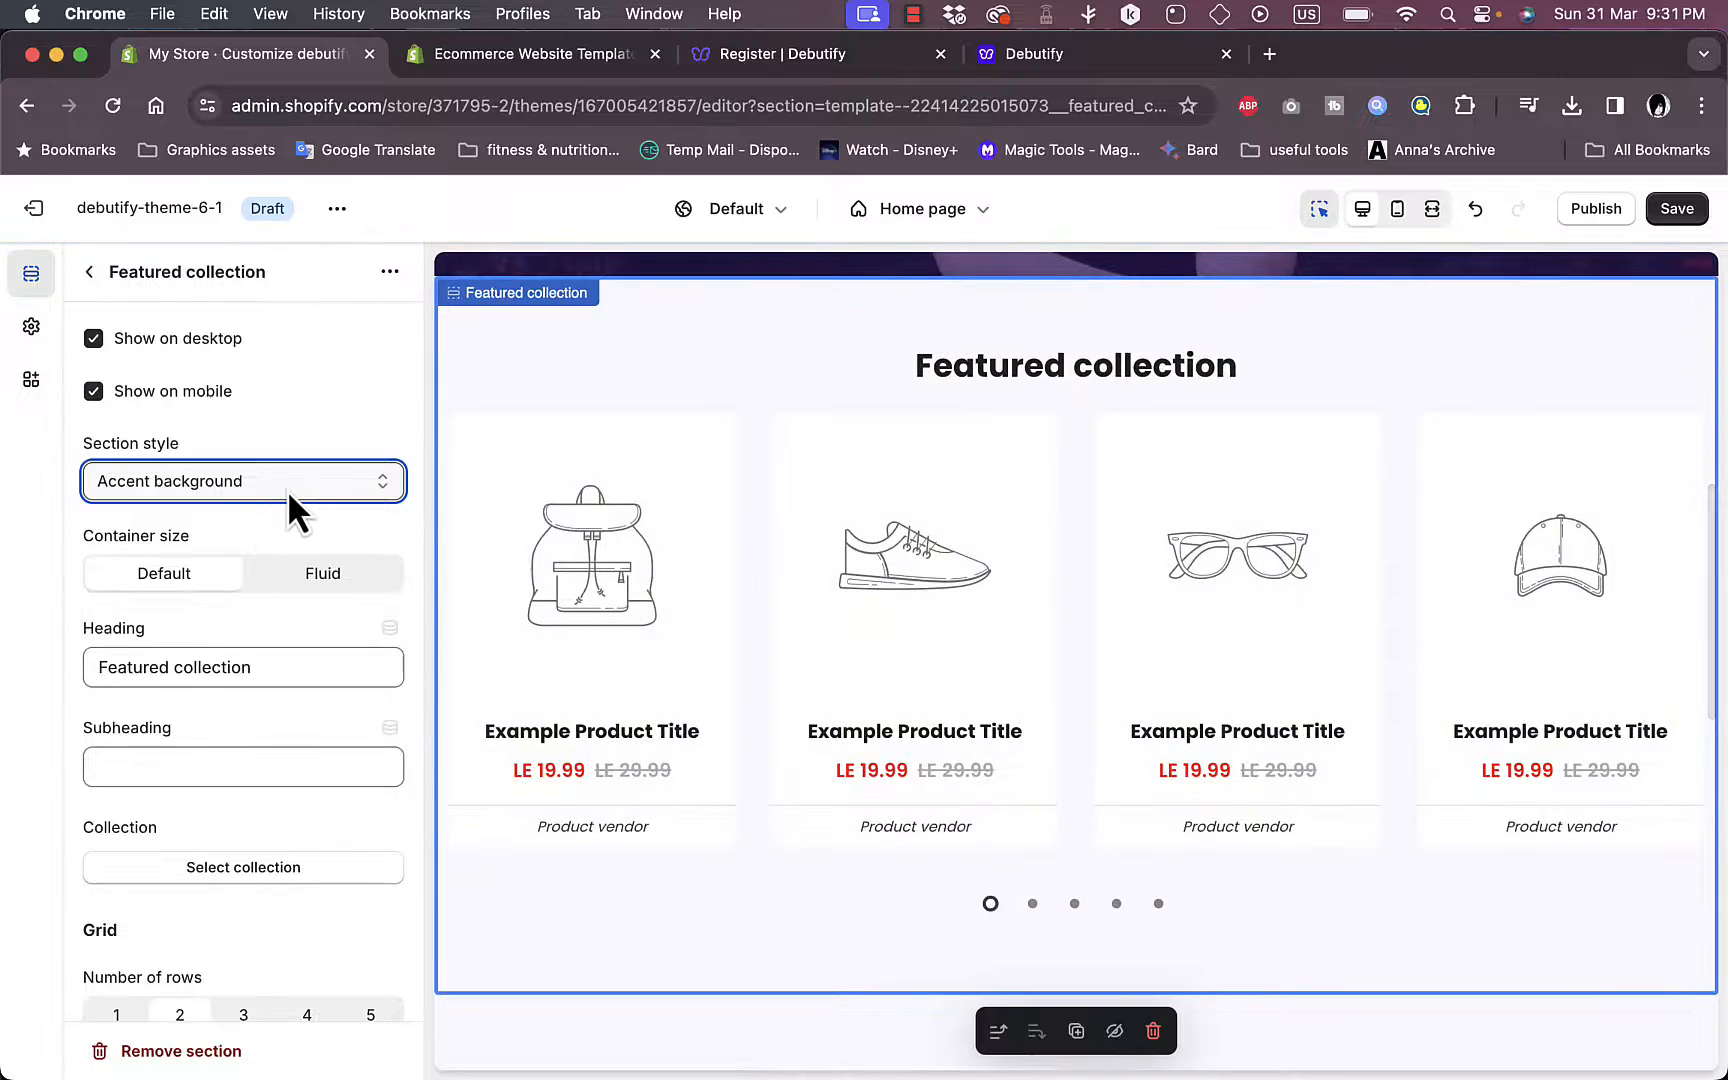
click(243, 491)
click(192, 518)
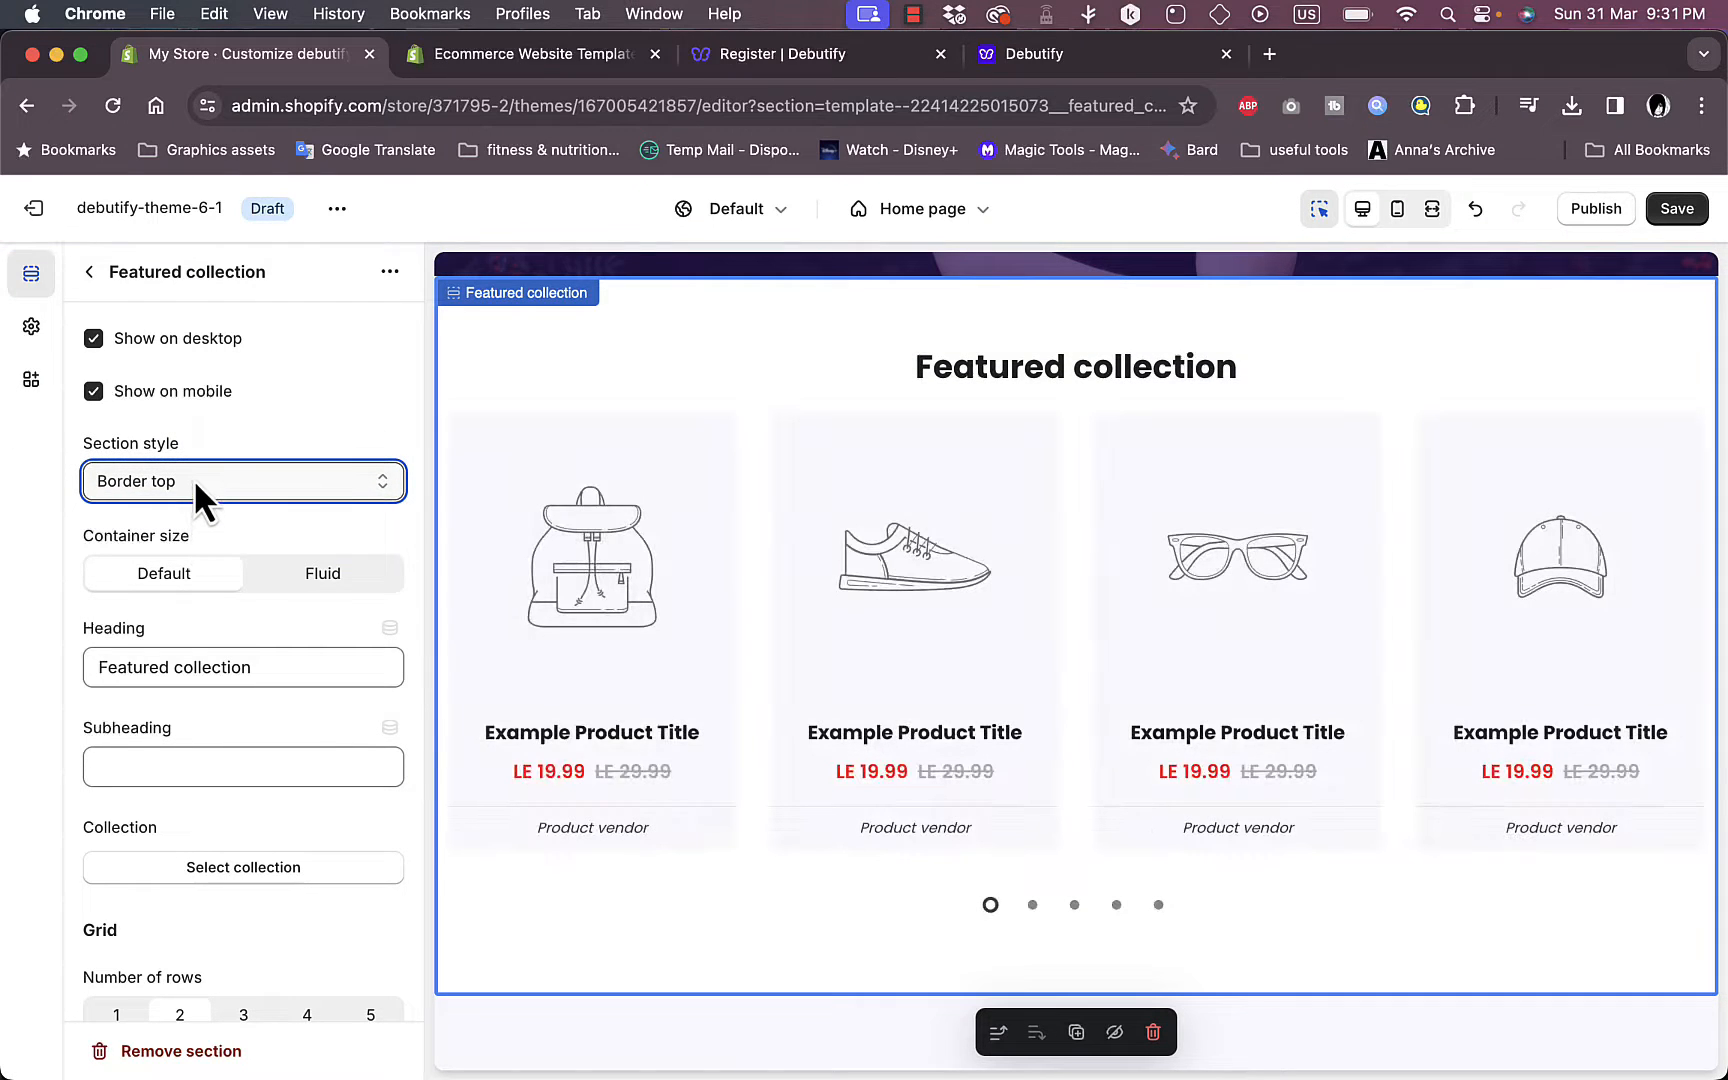
click(320, 568)
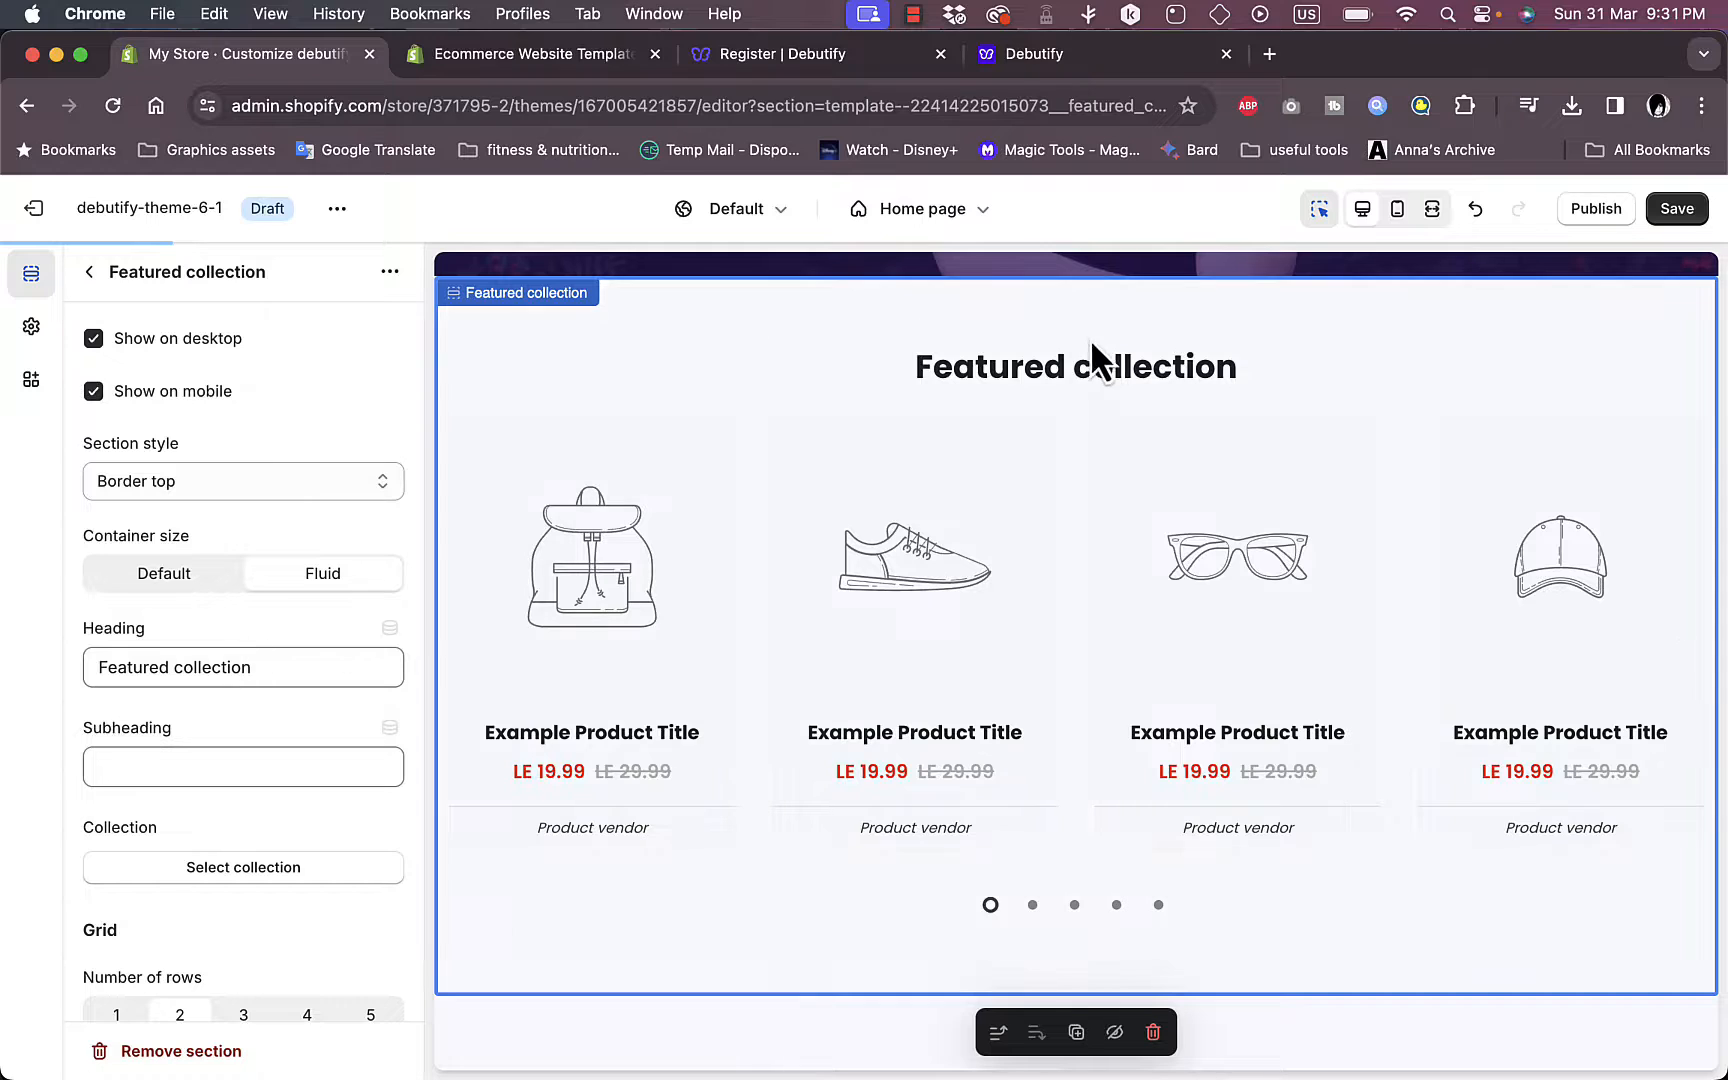
- Change the section's heading to "Featured products" and enter "veiw our latest products" as its subheading
triple_click(270, 668)
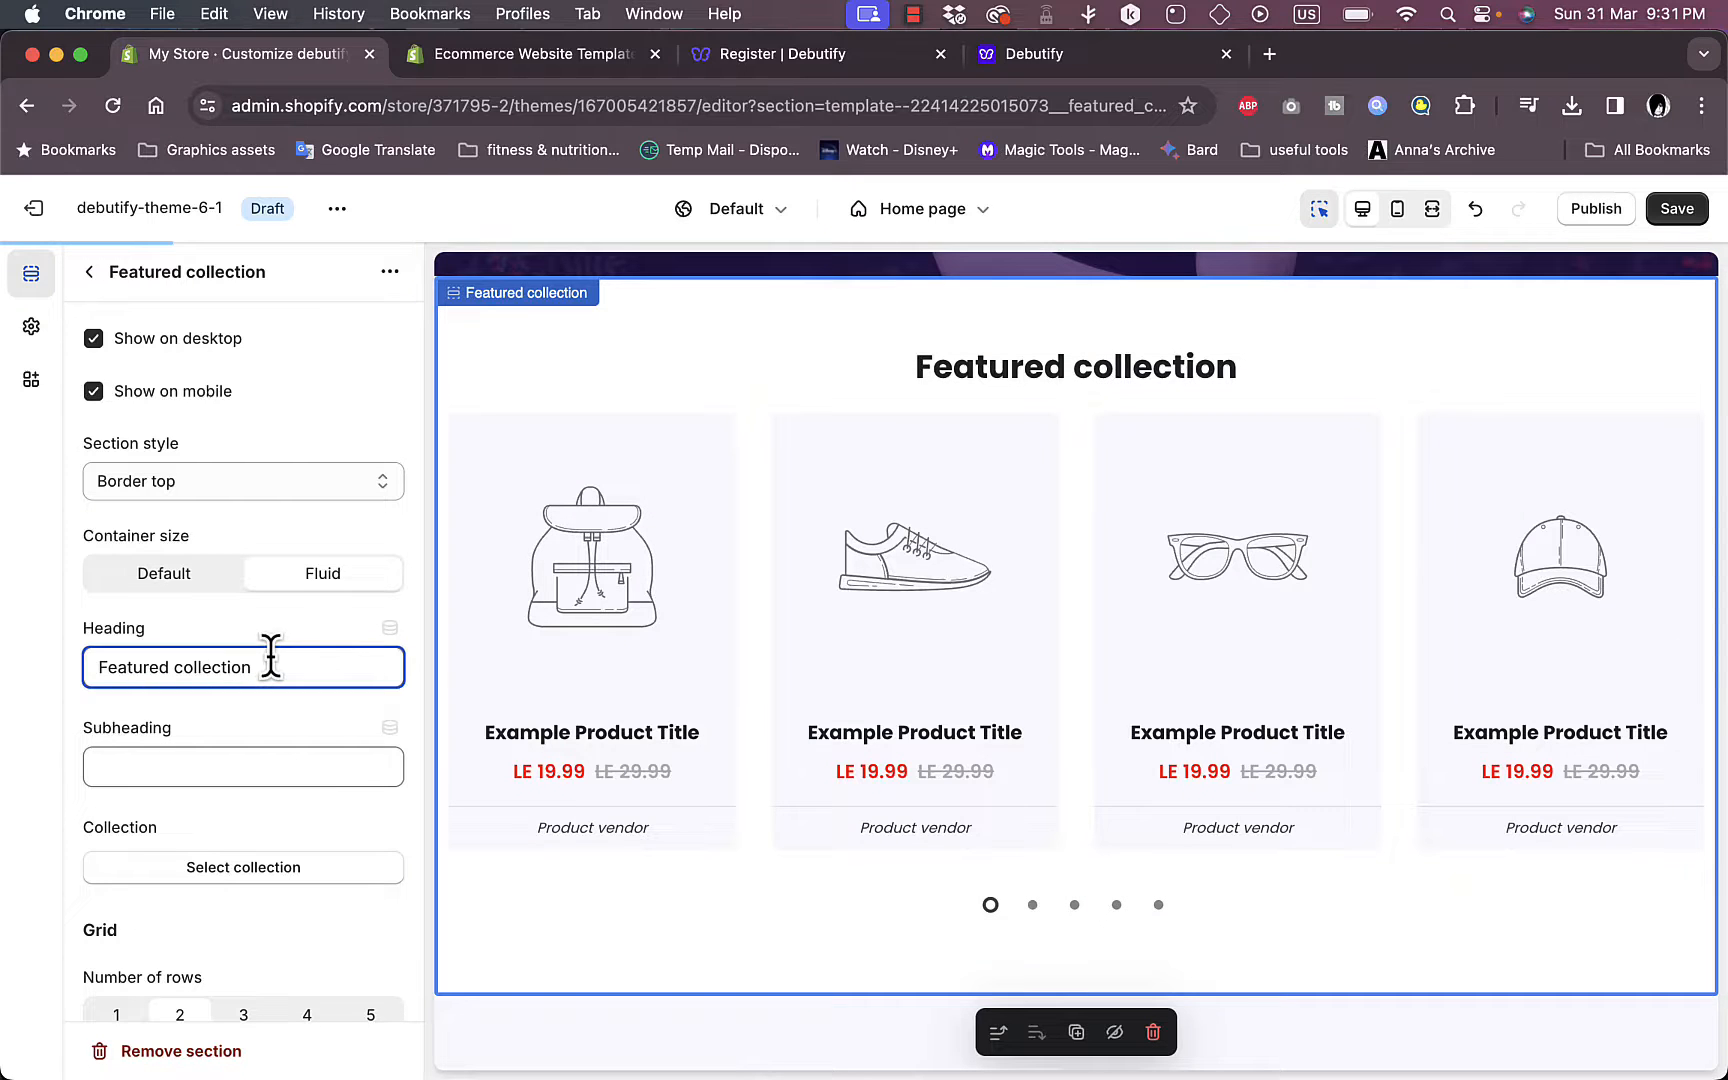
click(270, 668)
double_click(235, 668)
click(180, 762)
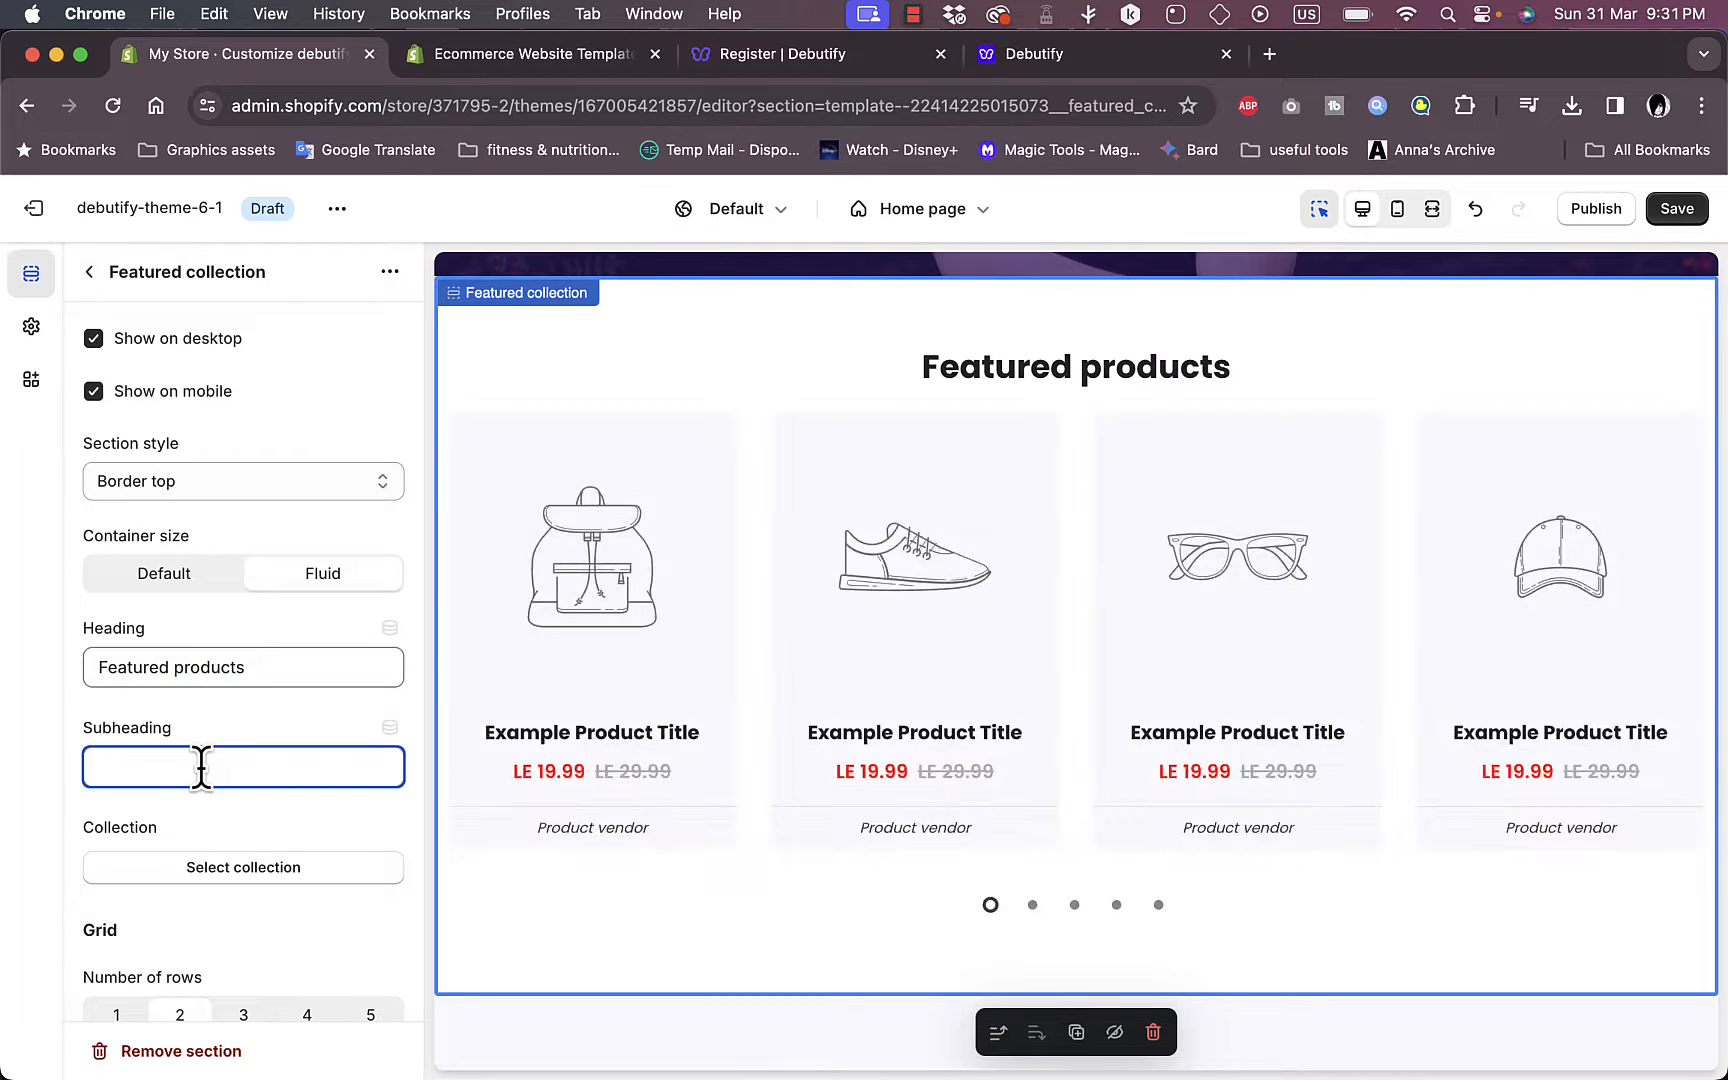
text(veiw our latest products)
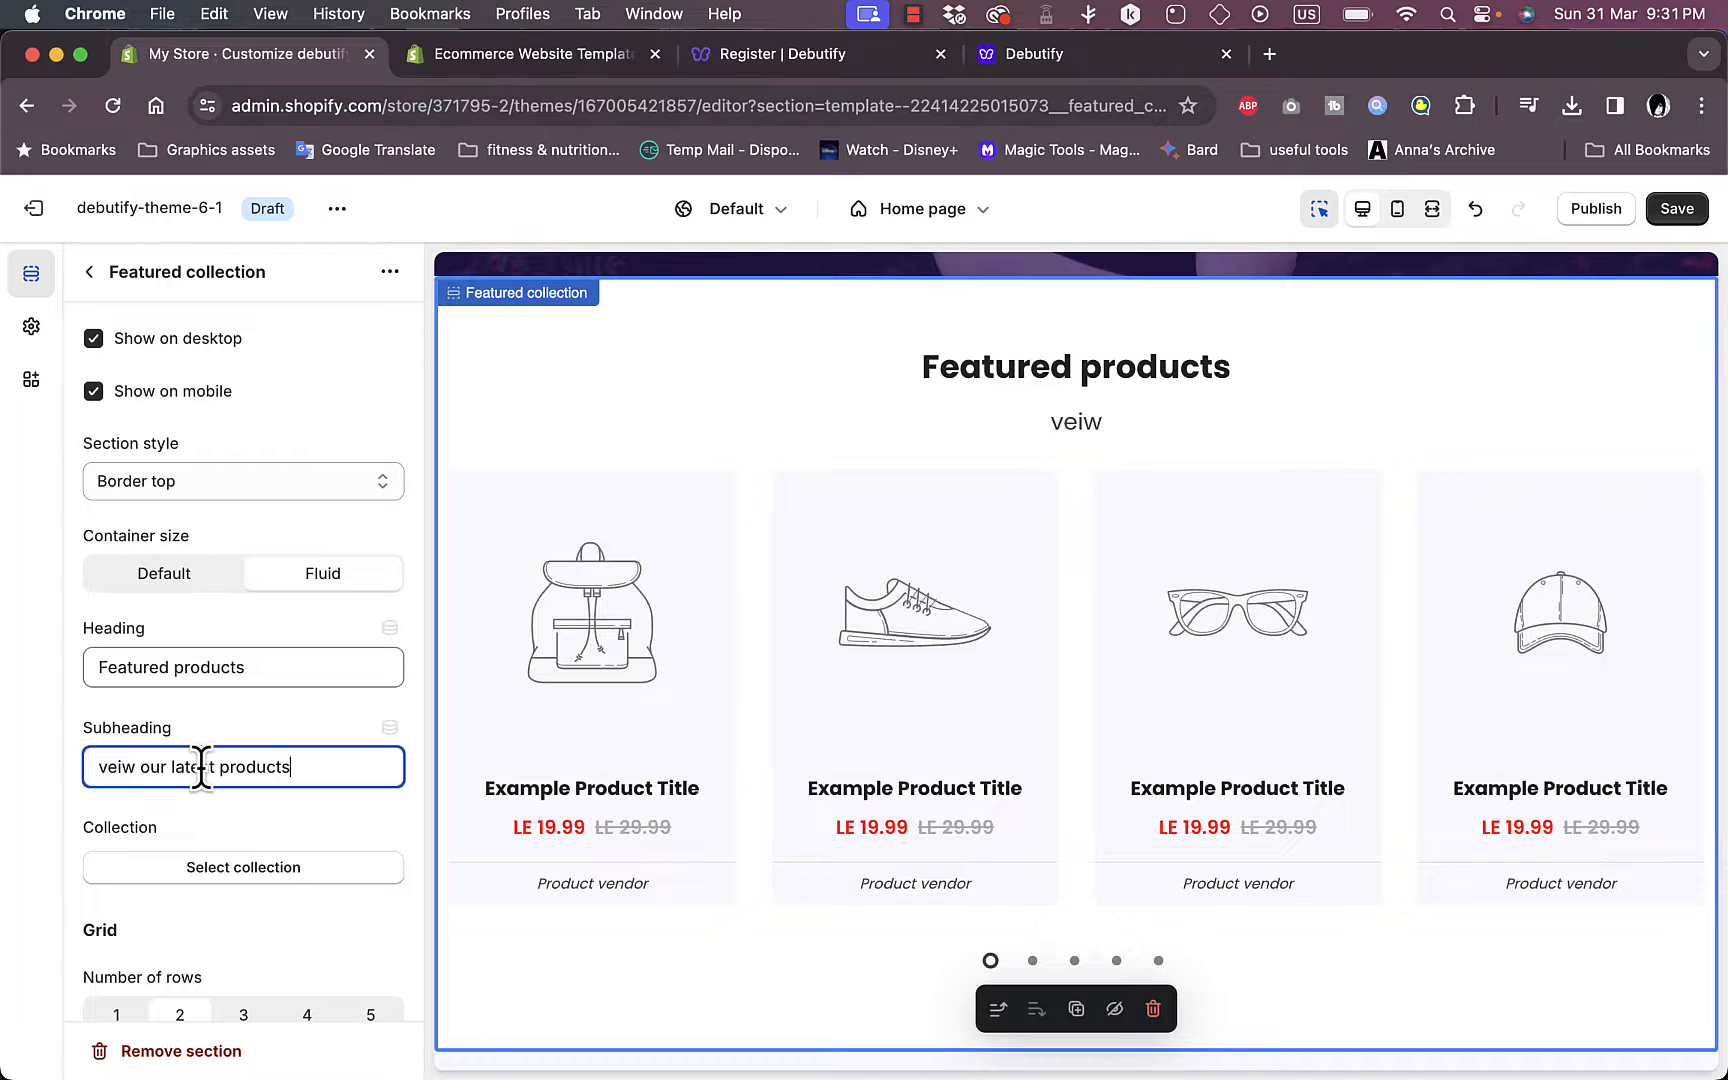
- Add an exclamation mark to the Featured collection subheading and check the available collections without choosing one
text(!)
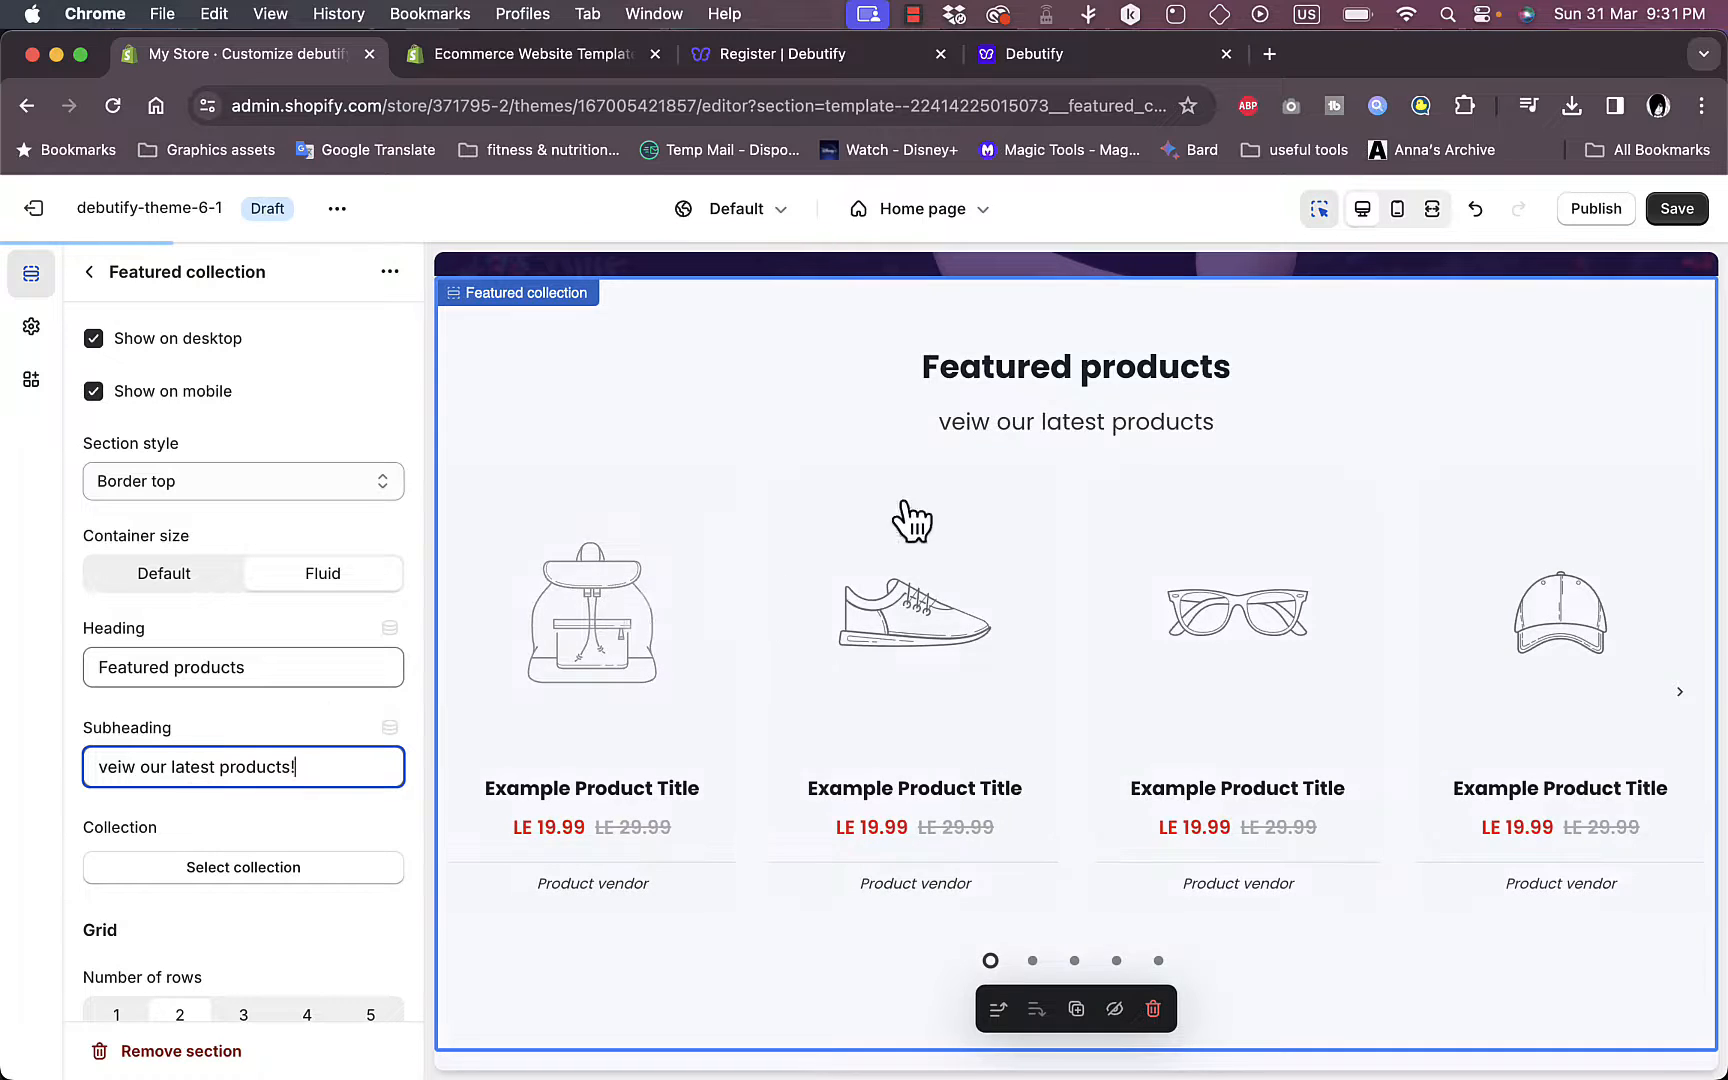
scroll(181, 741, down, 3)
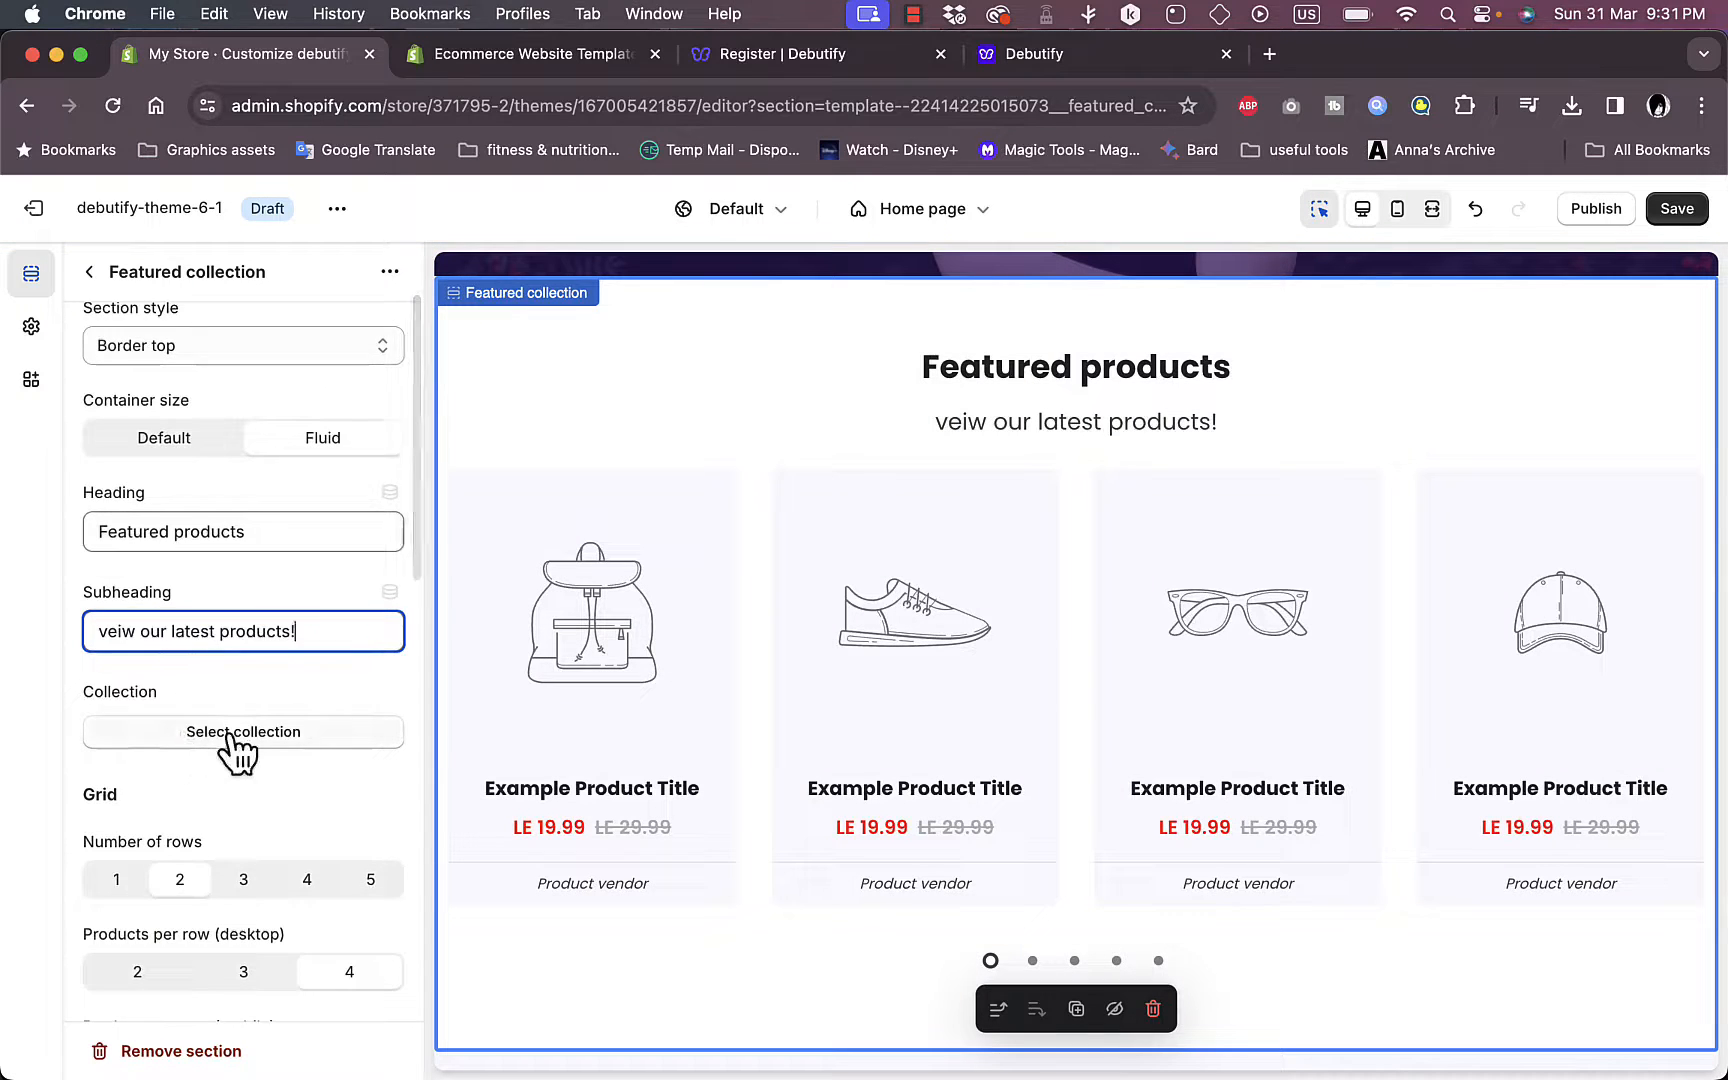
click(226, 738)
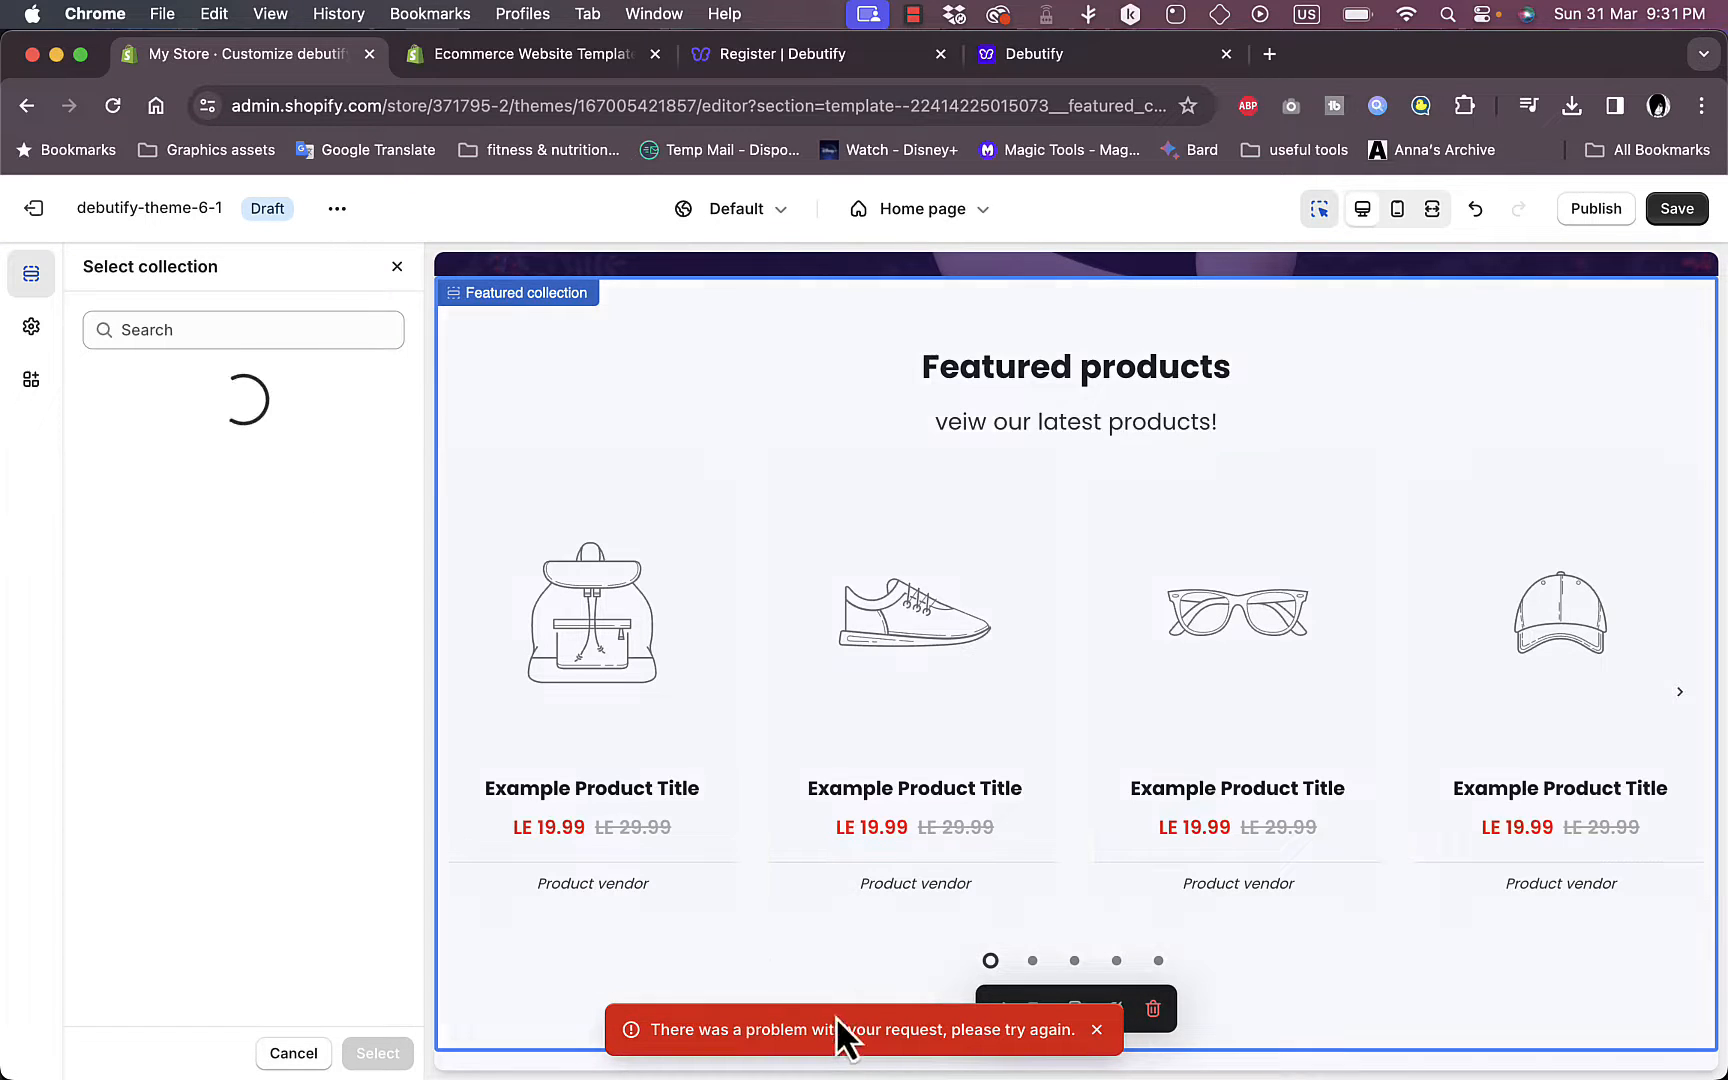
click(397, 266)
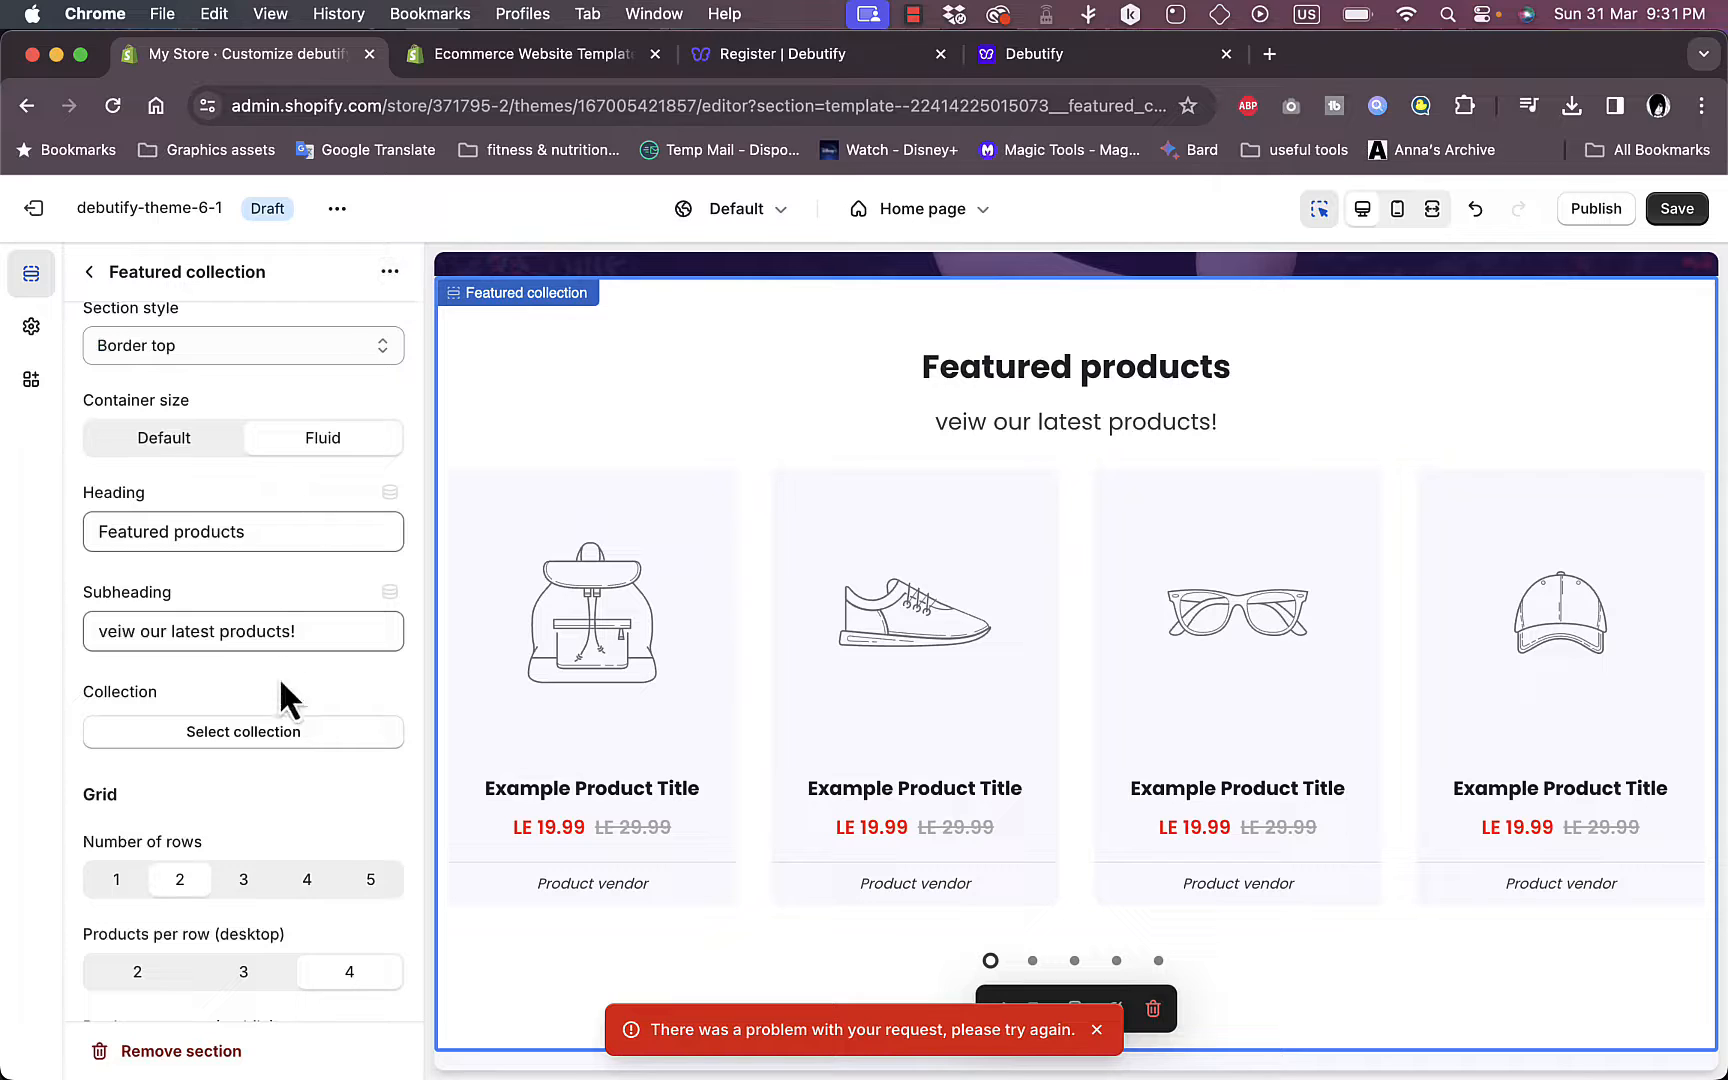
click(262, 735)
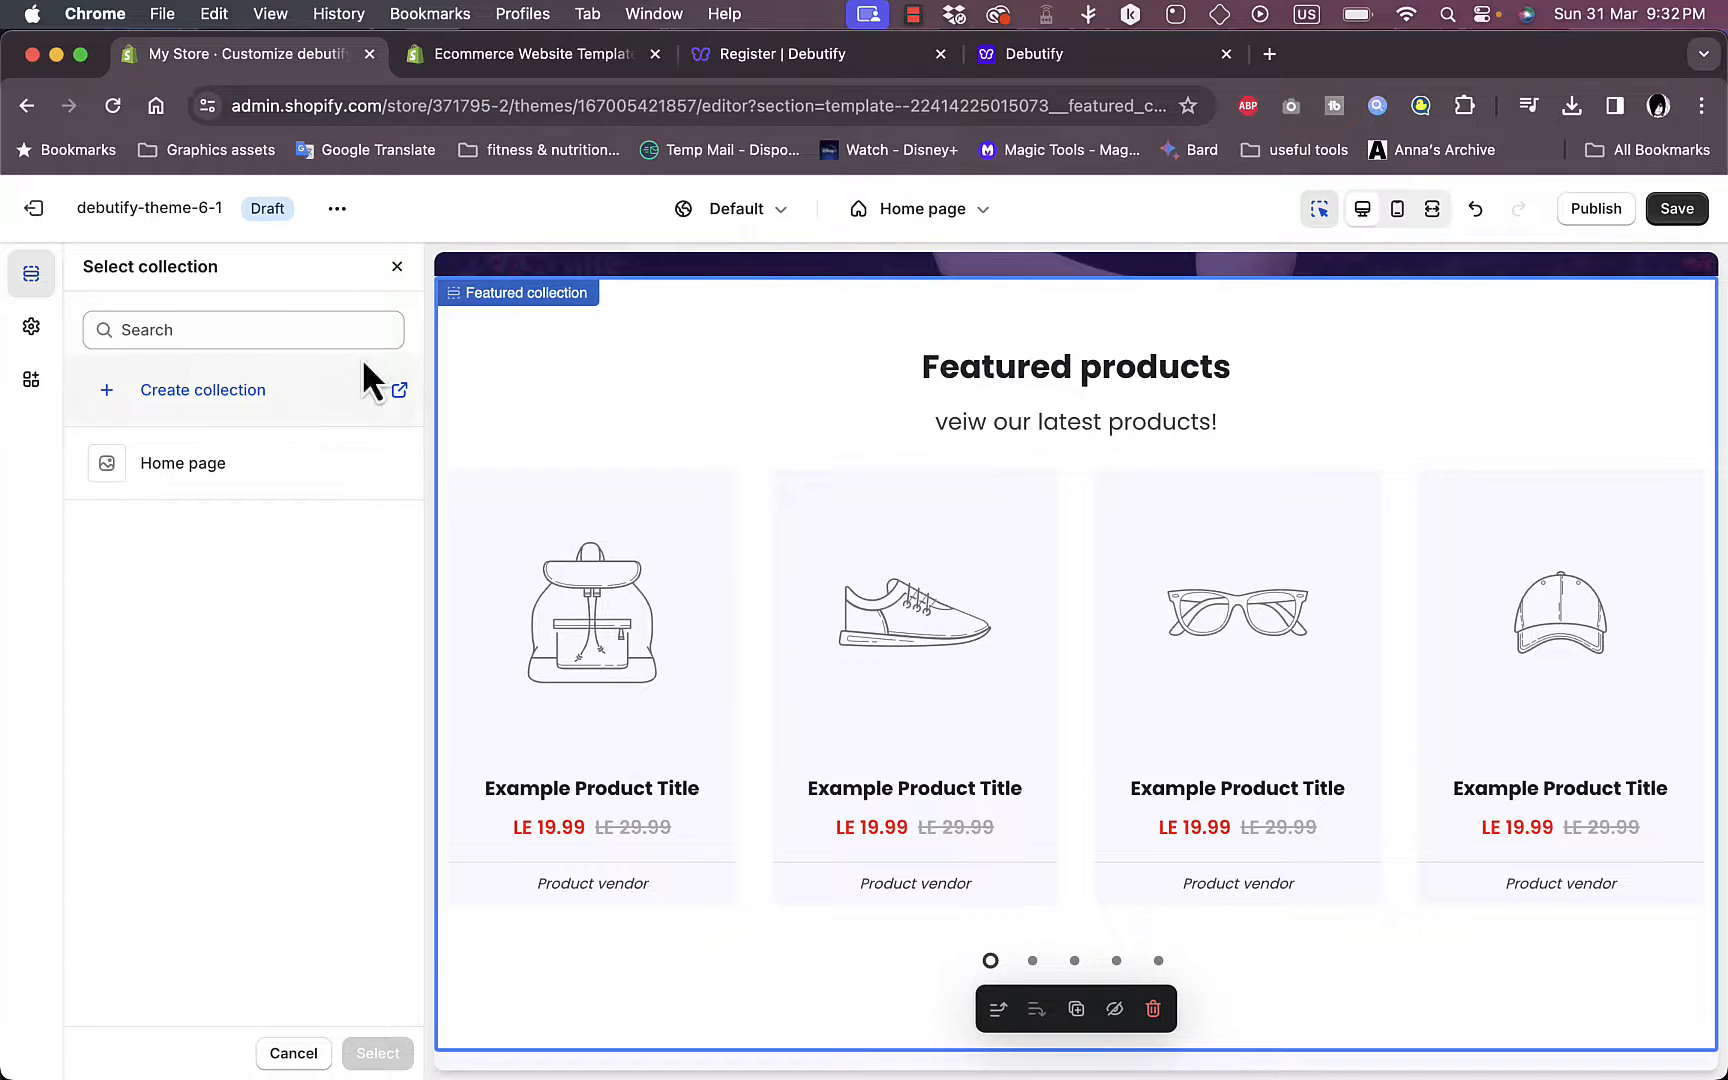
click(398, 268)
- Set the Featured collection grid to 3 products per row on desktop
scroll(320, 560, down, 5)
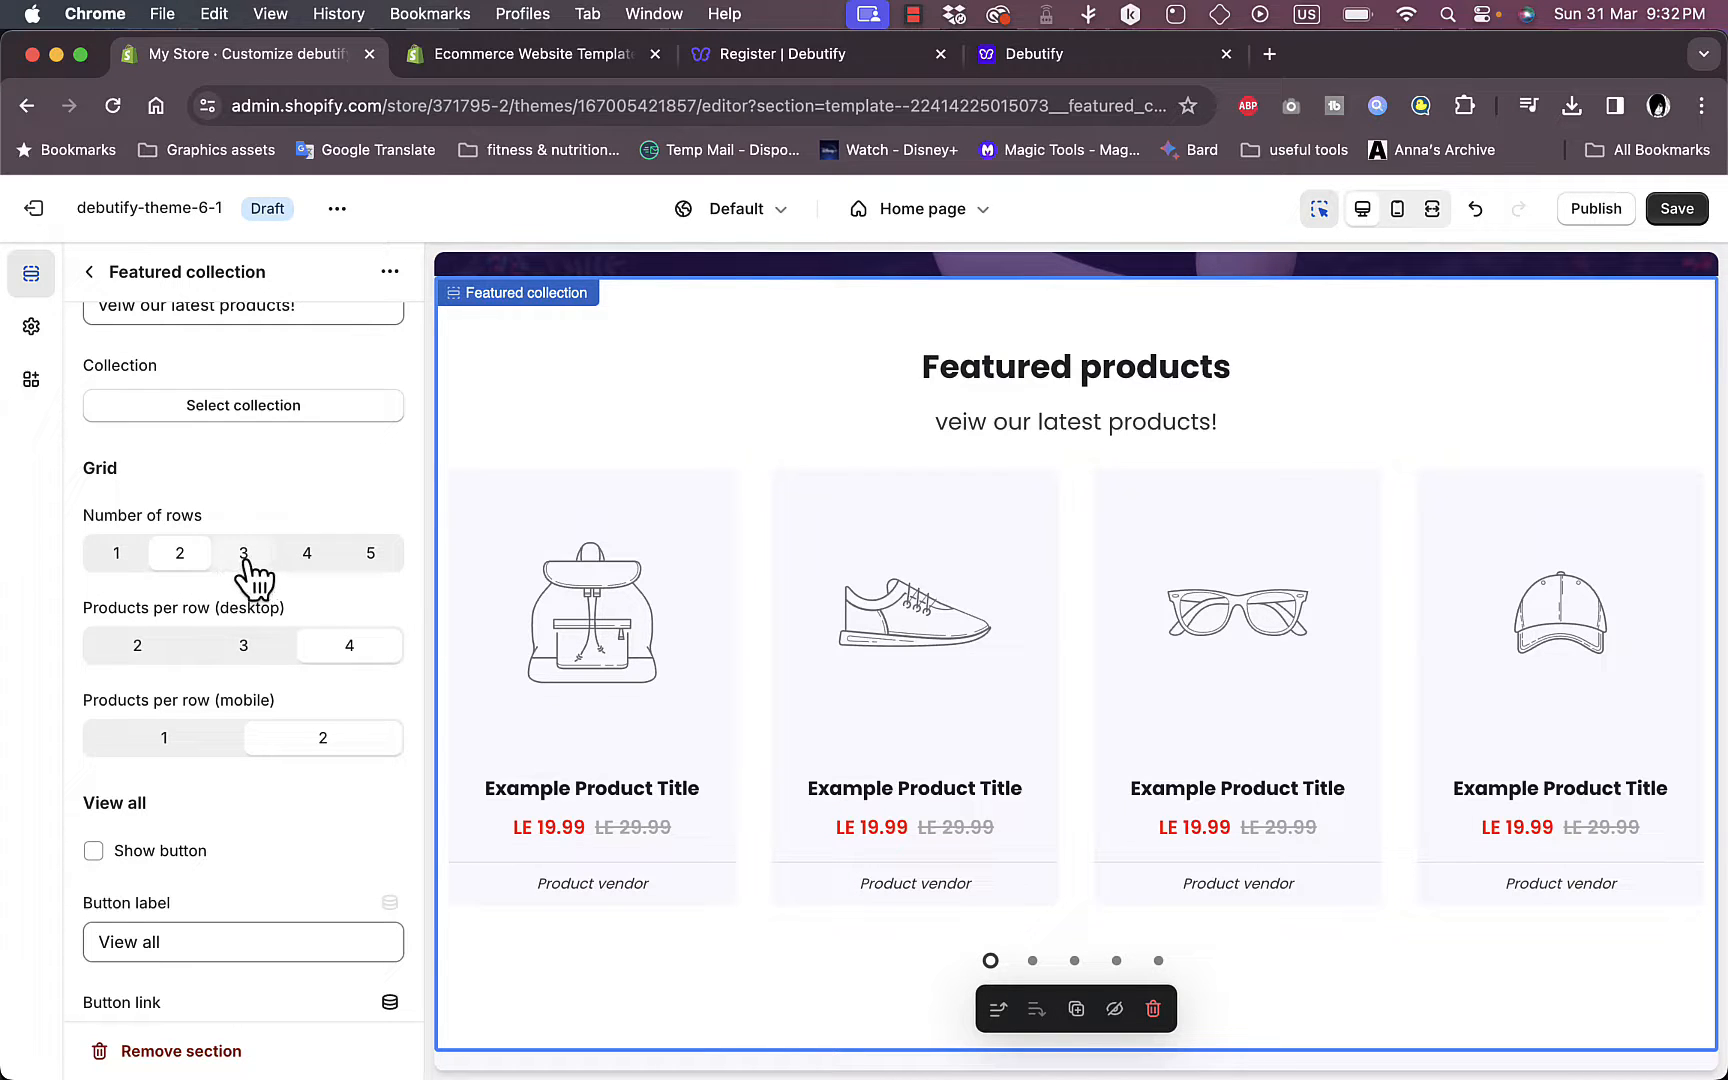
click(212, 646)
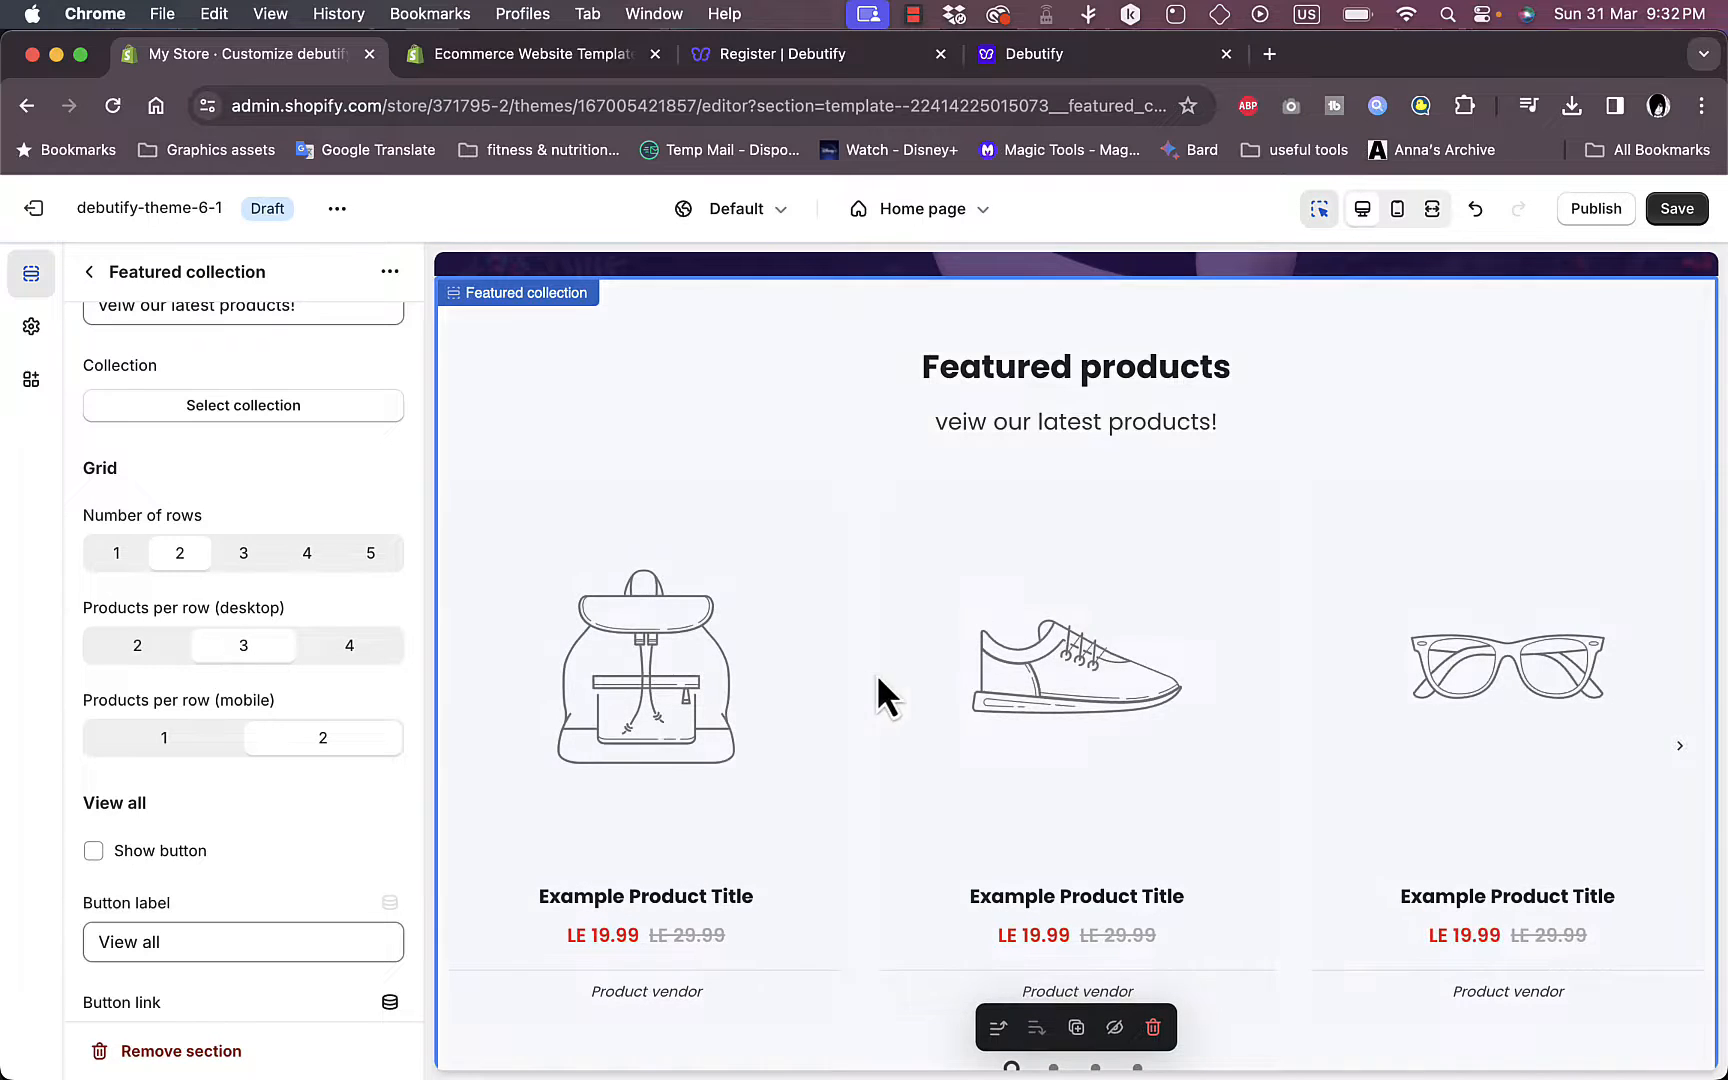
scroll(180, 670, down, 2)
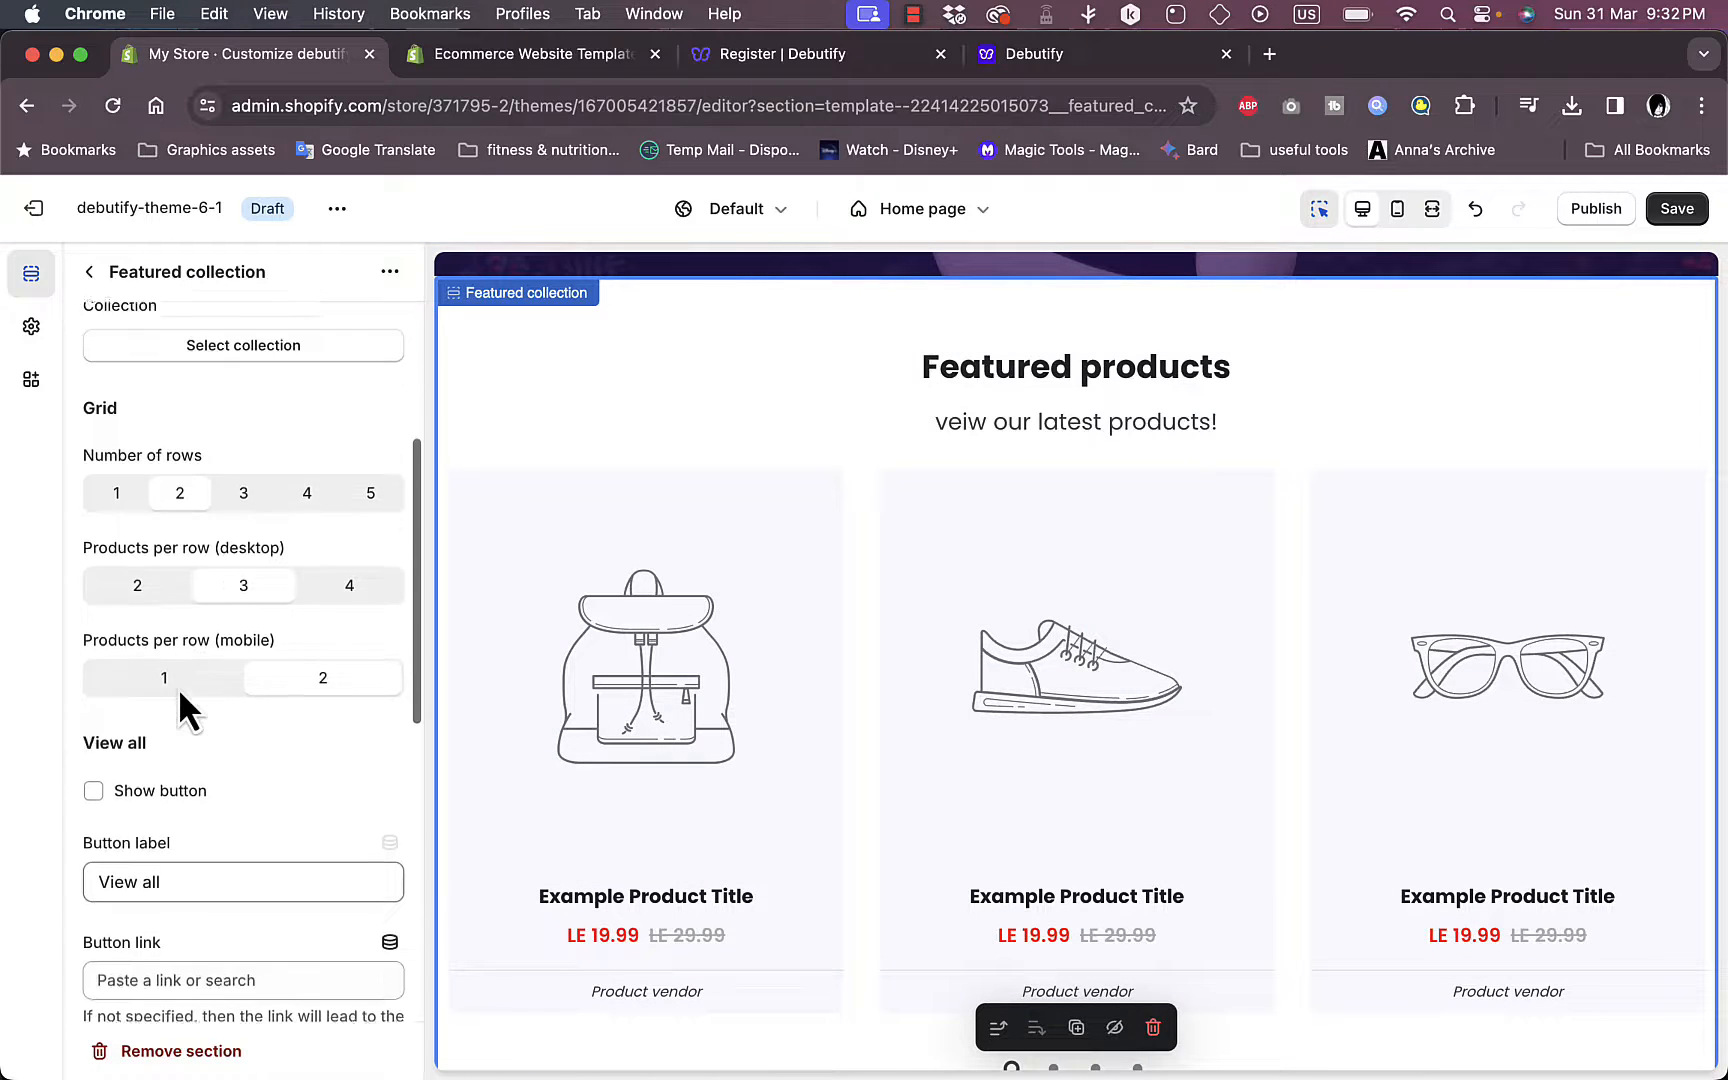
- In the mobile preview, try 1 product per row, return to 2, enable the View all button and switch back to the desktop preview
click(1399, 210)
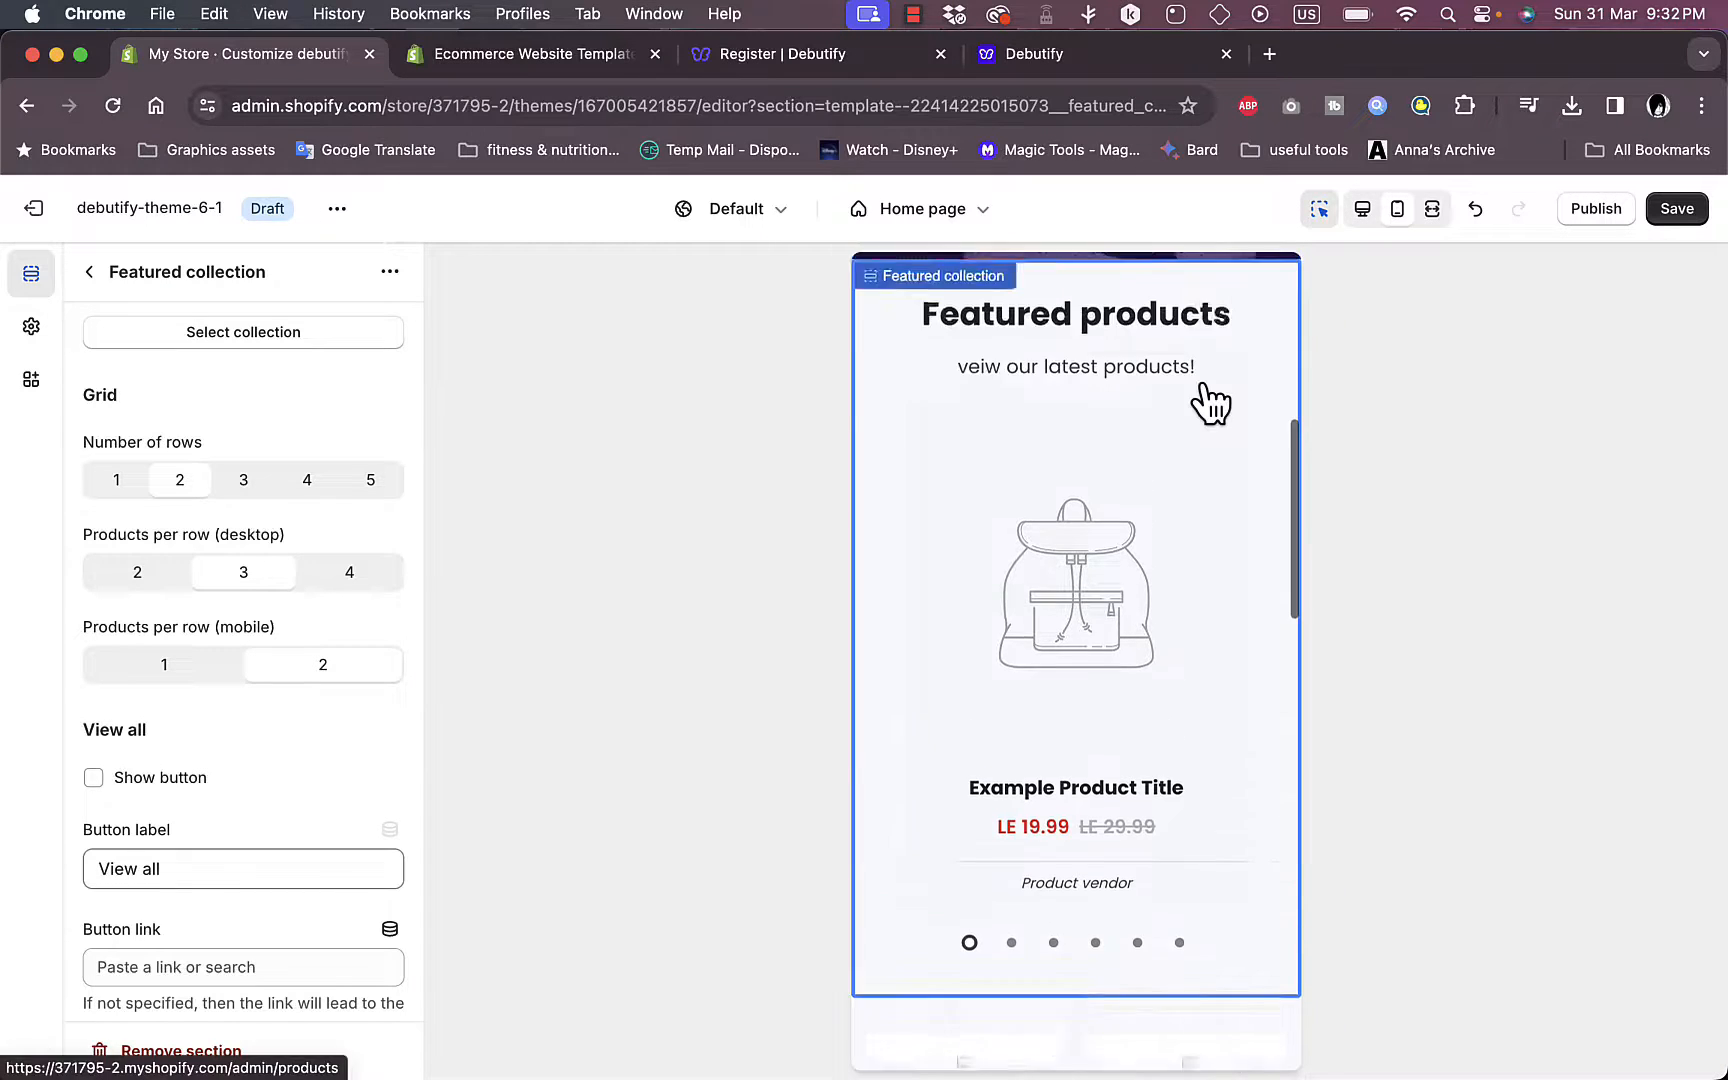
click(161, 665)
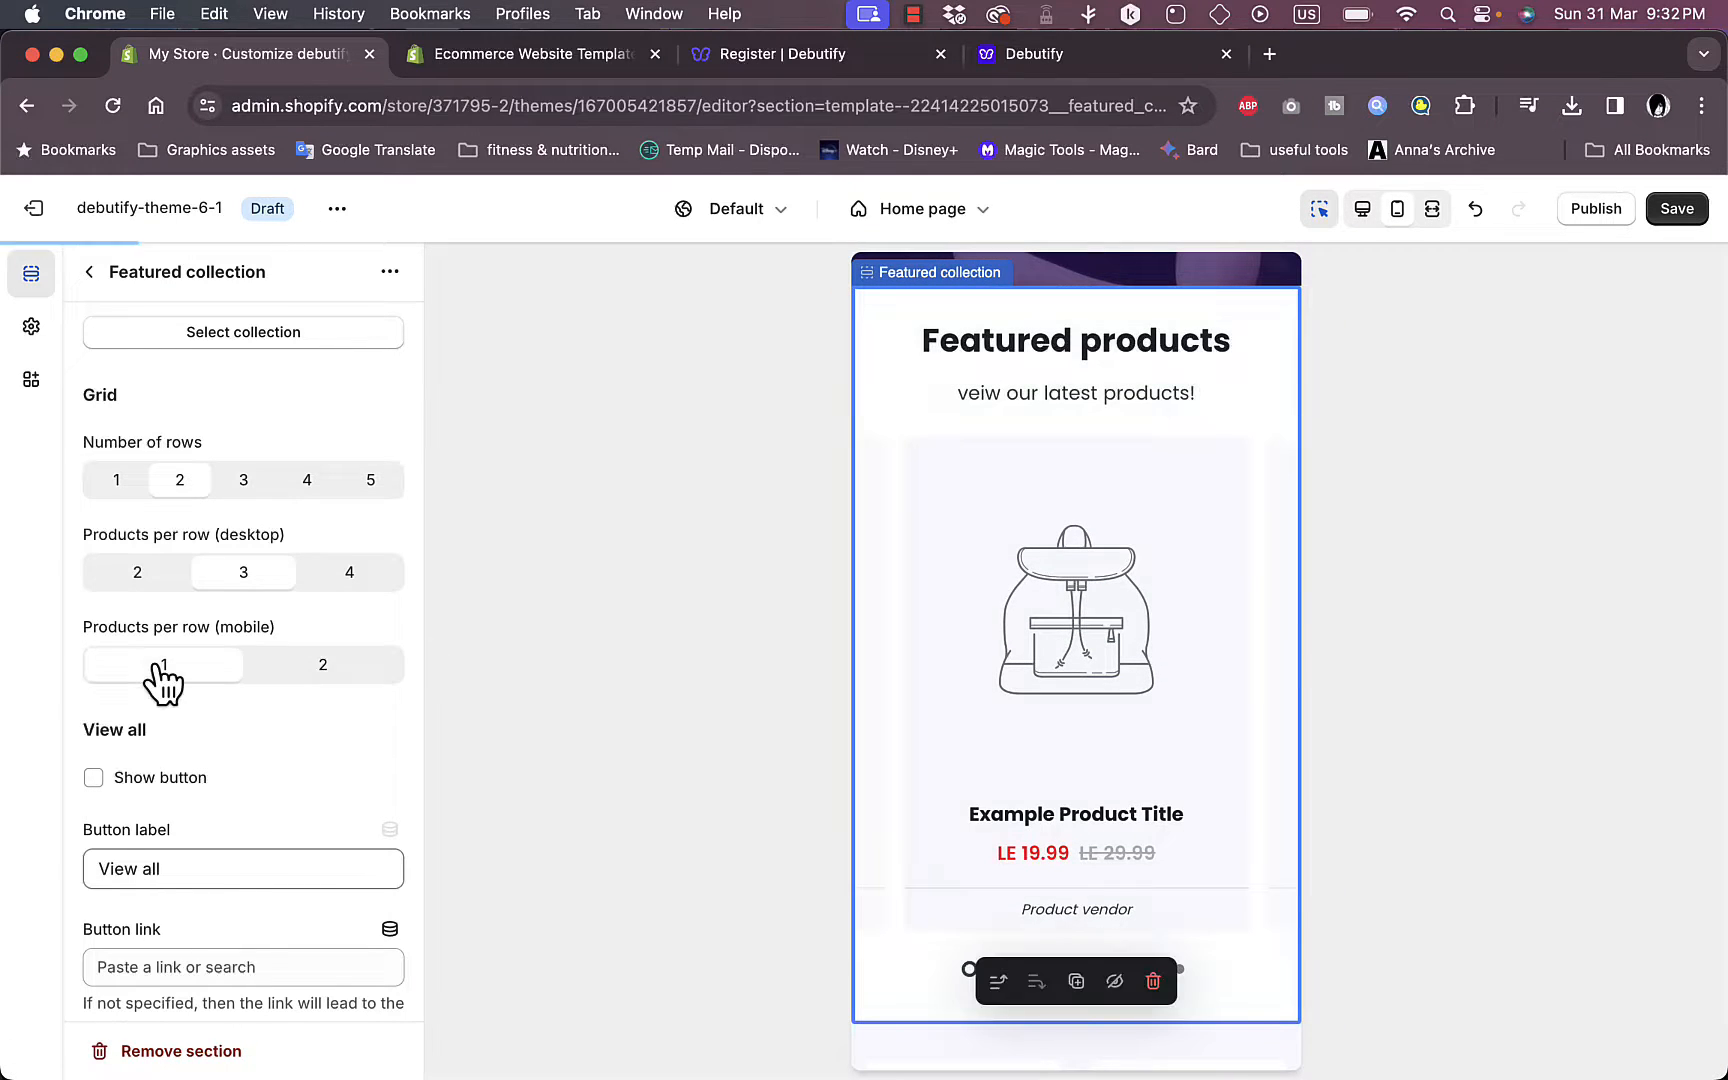
click(309, 670)
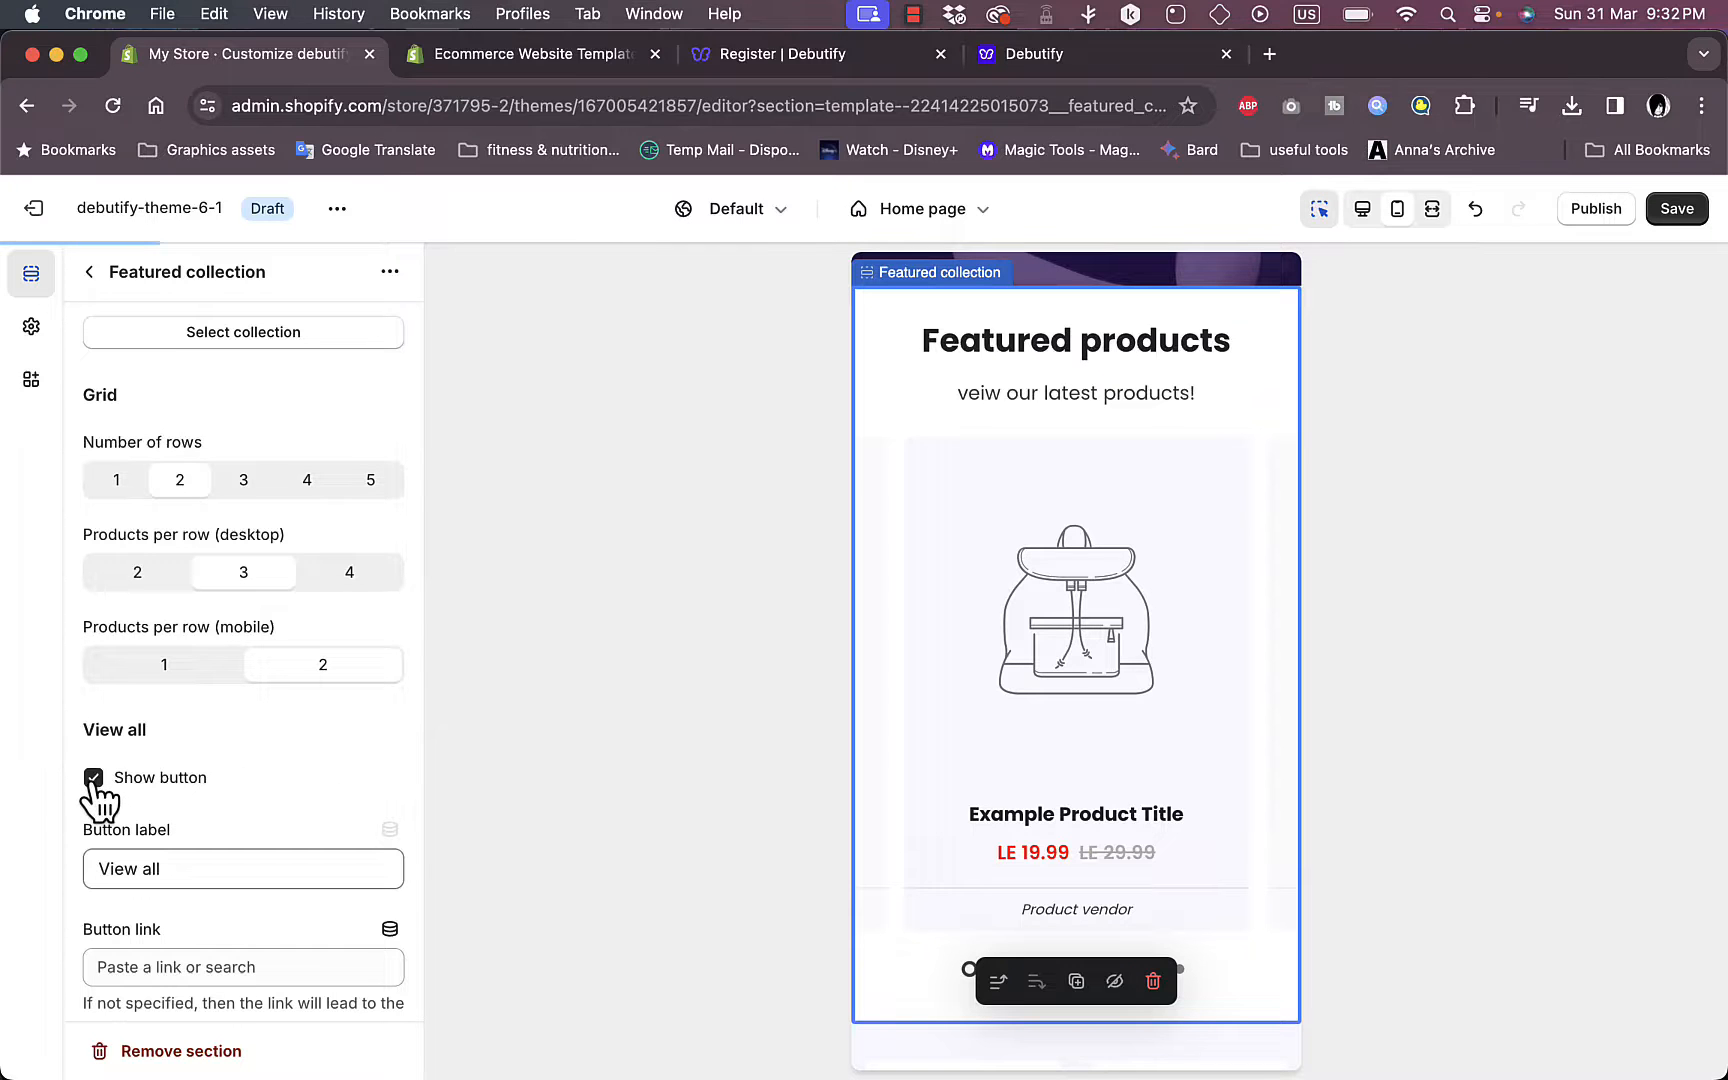
click(1361, 216)
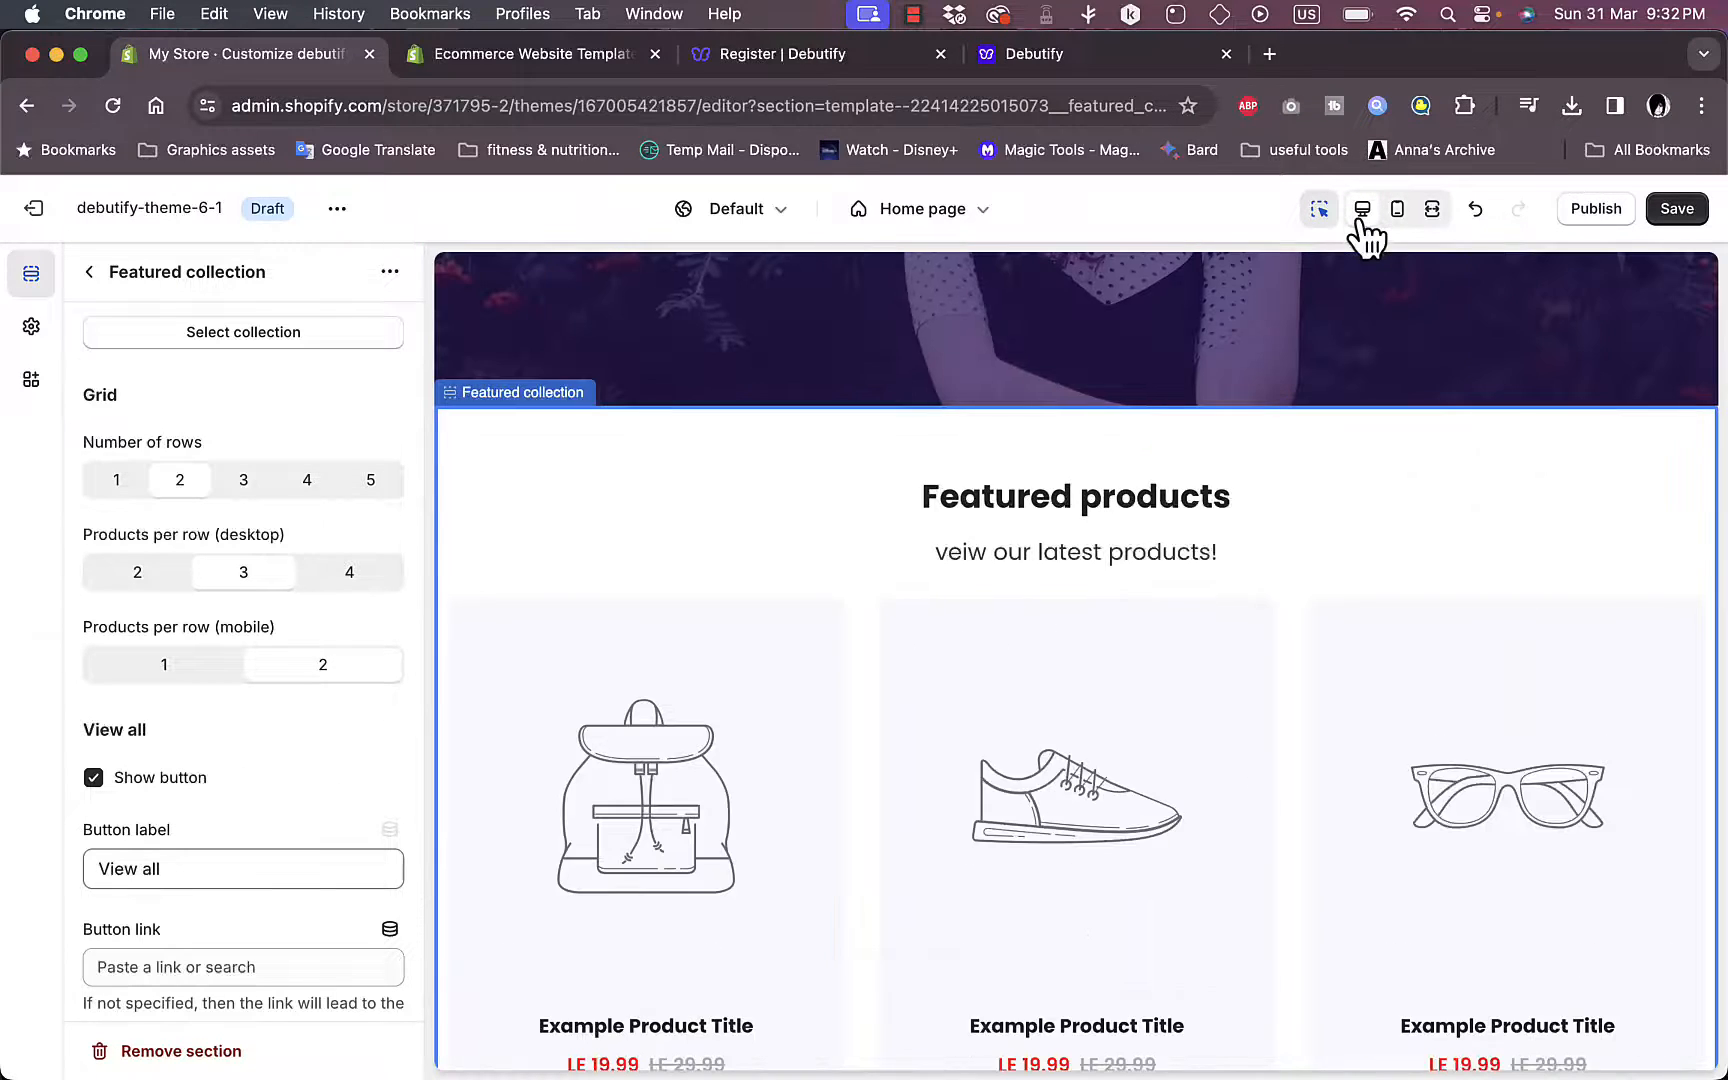
- Examine the Featured collection section in the desktop preview alongside its View all button settings
scroll(1022, 798, down, 5)
scroll(926, 740, up, 2)
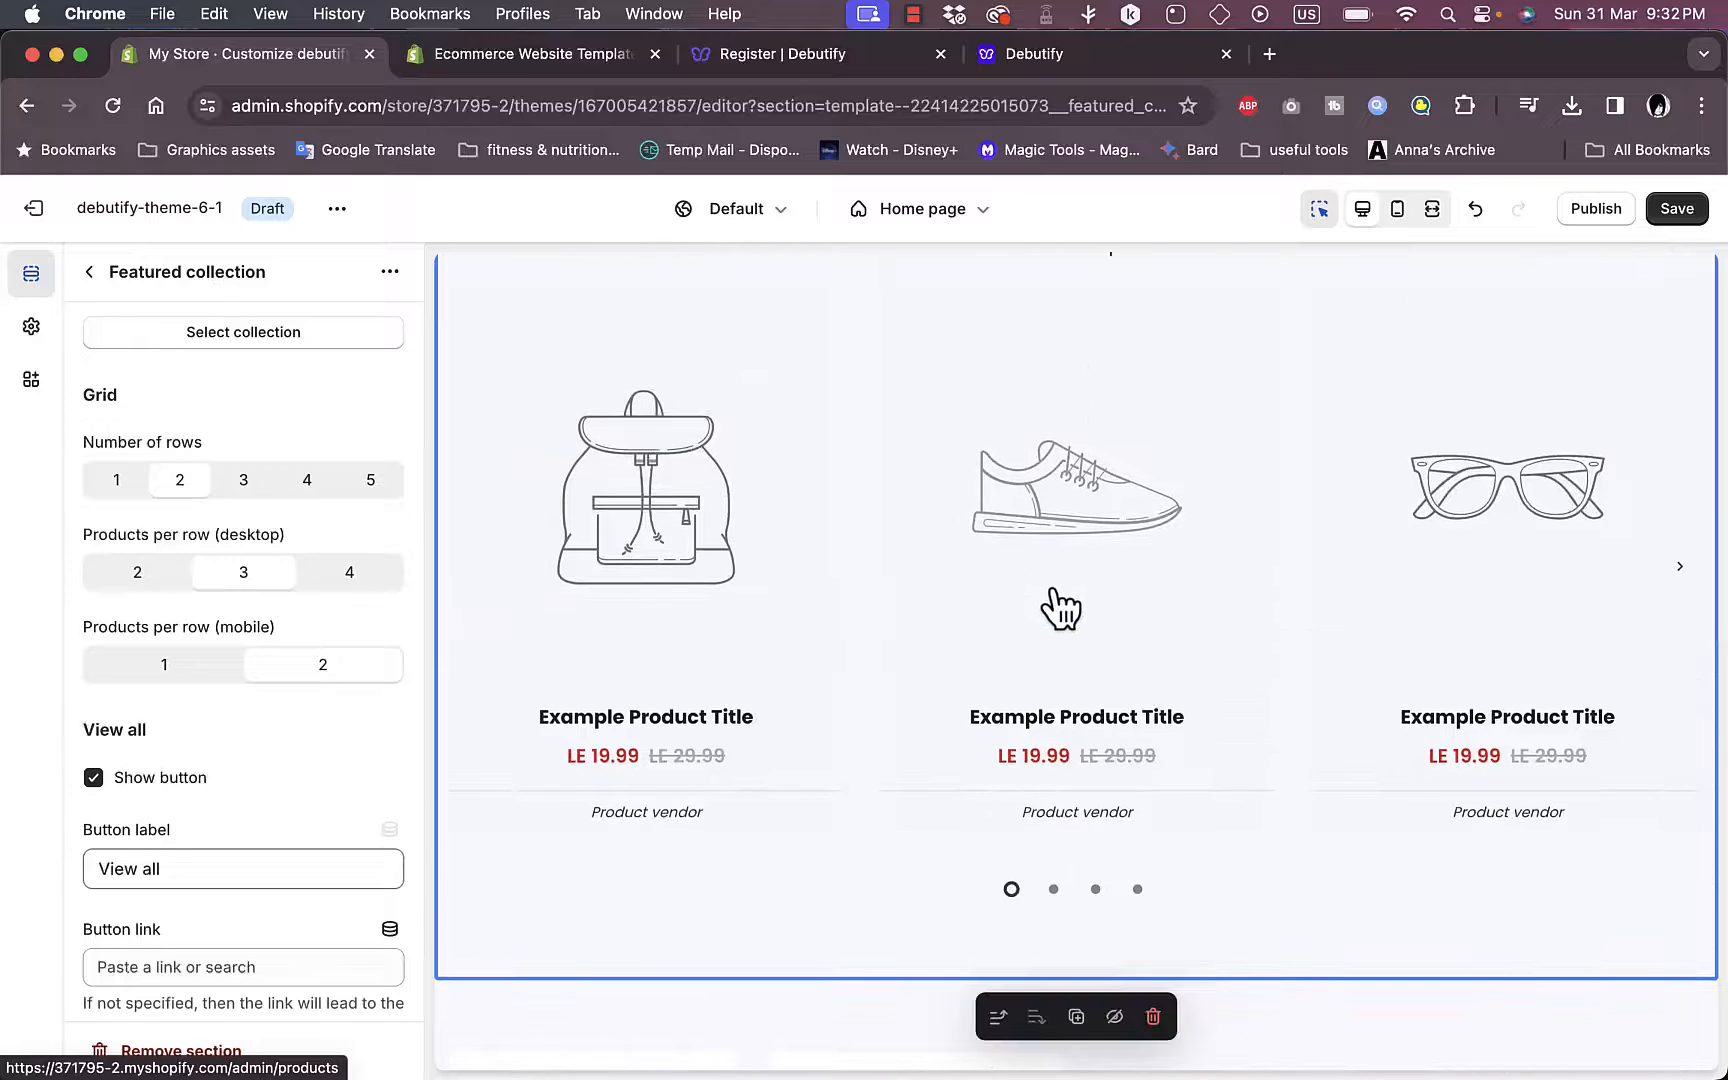
scroll(239, 688, down, 3)
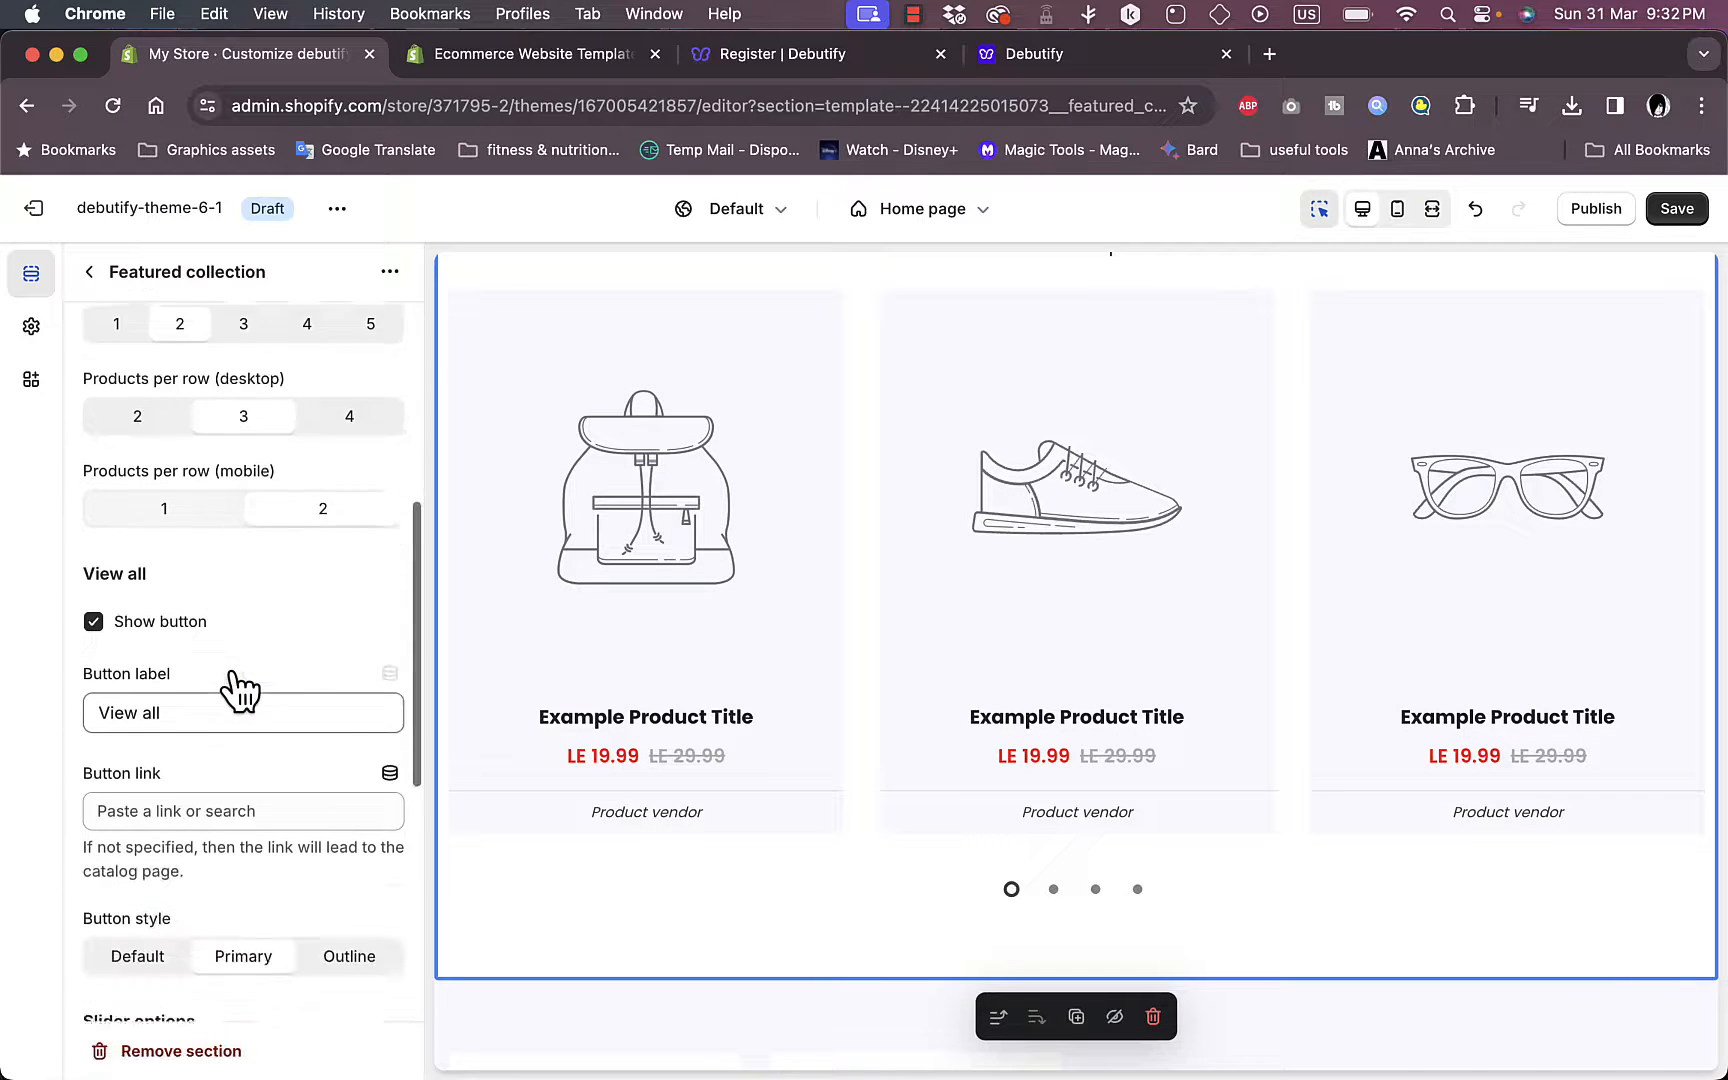
scroll(239, 688, down, 2)
scroll(690, 650, up, 1)
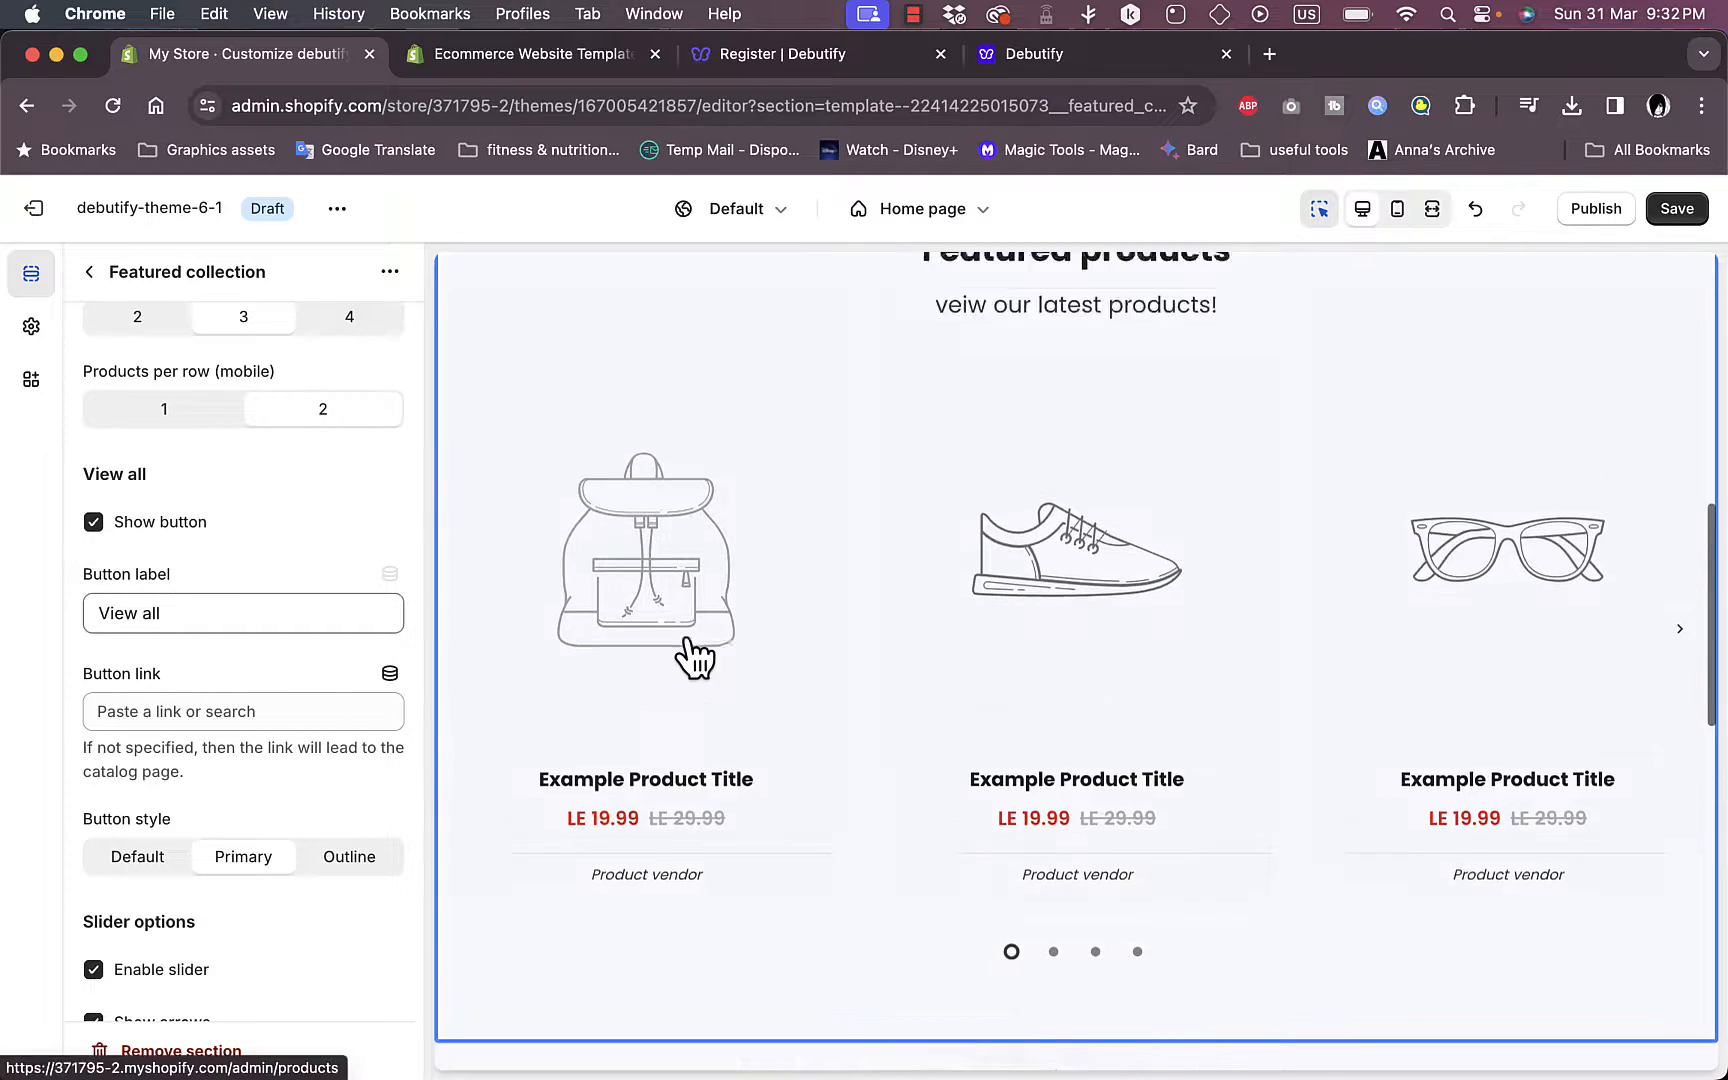
scroll(690, 655, up, 2)
scroll(682, 655, up, 2)
scroll(682, 640, down, 4)
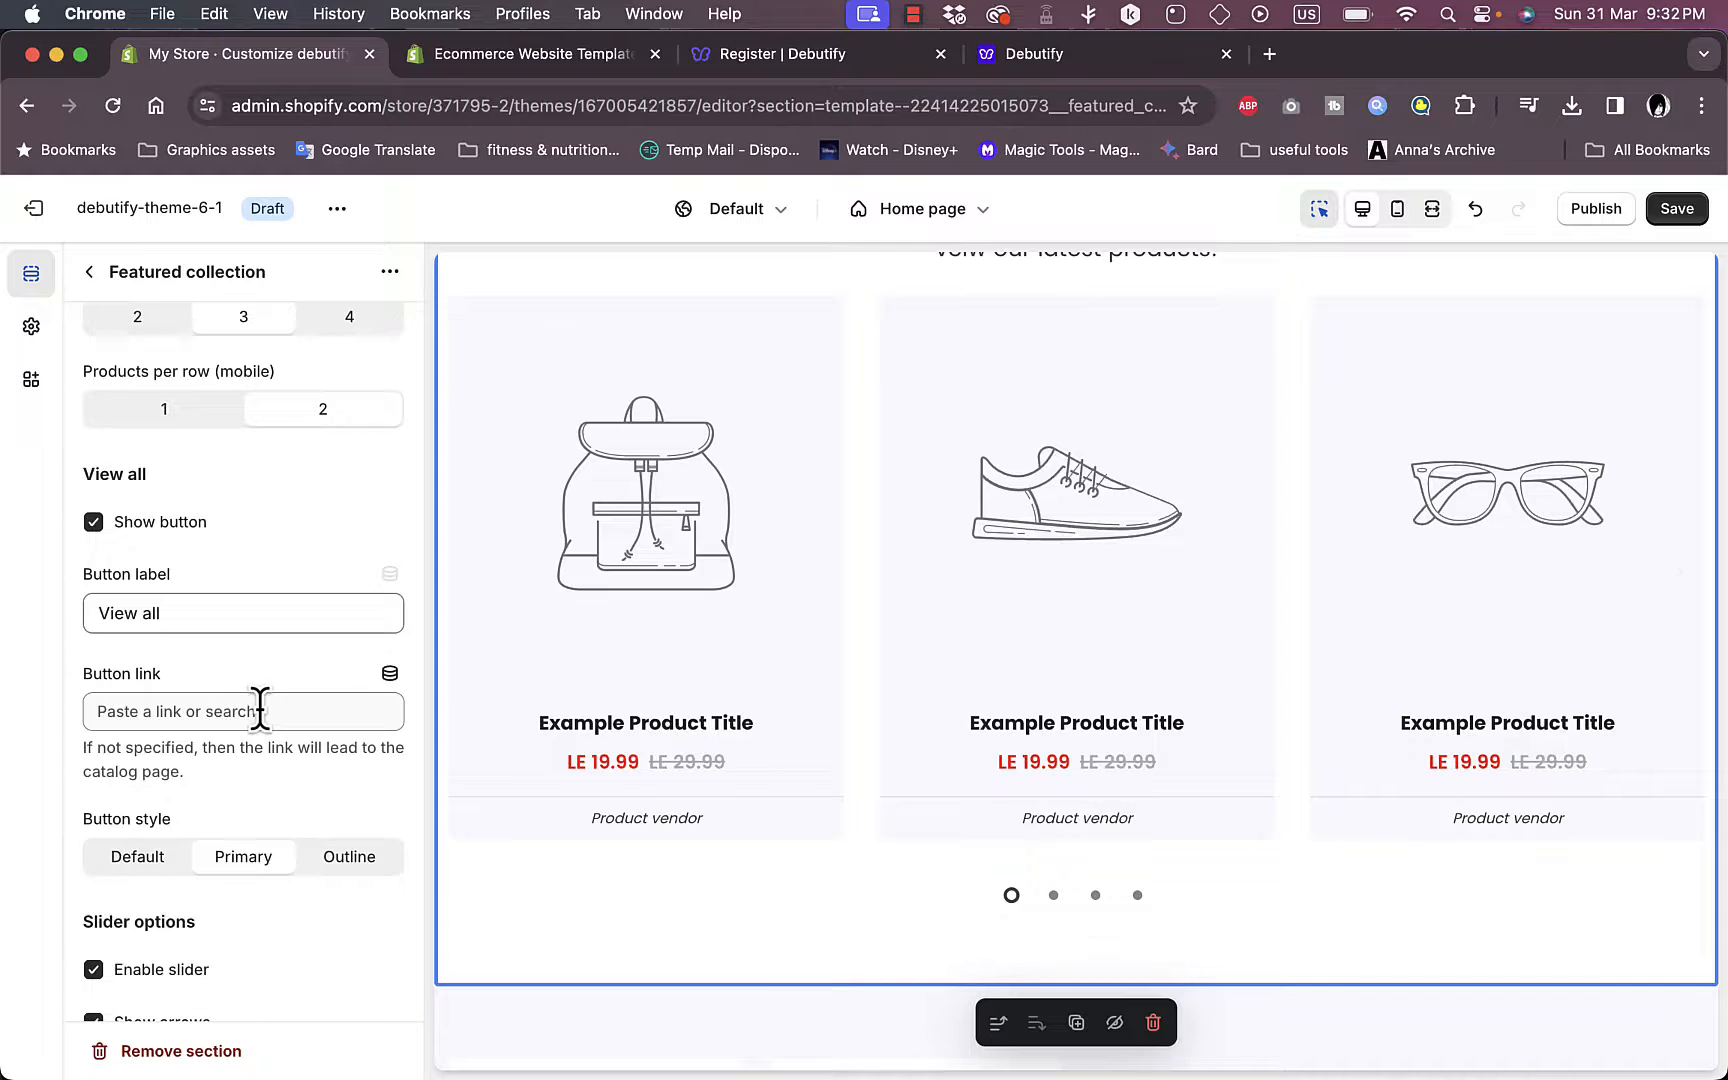
- Review the Featured collection's button style, slider options, image loading and Theme Settings options
scroll(636, 714, down, 5)
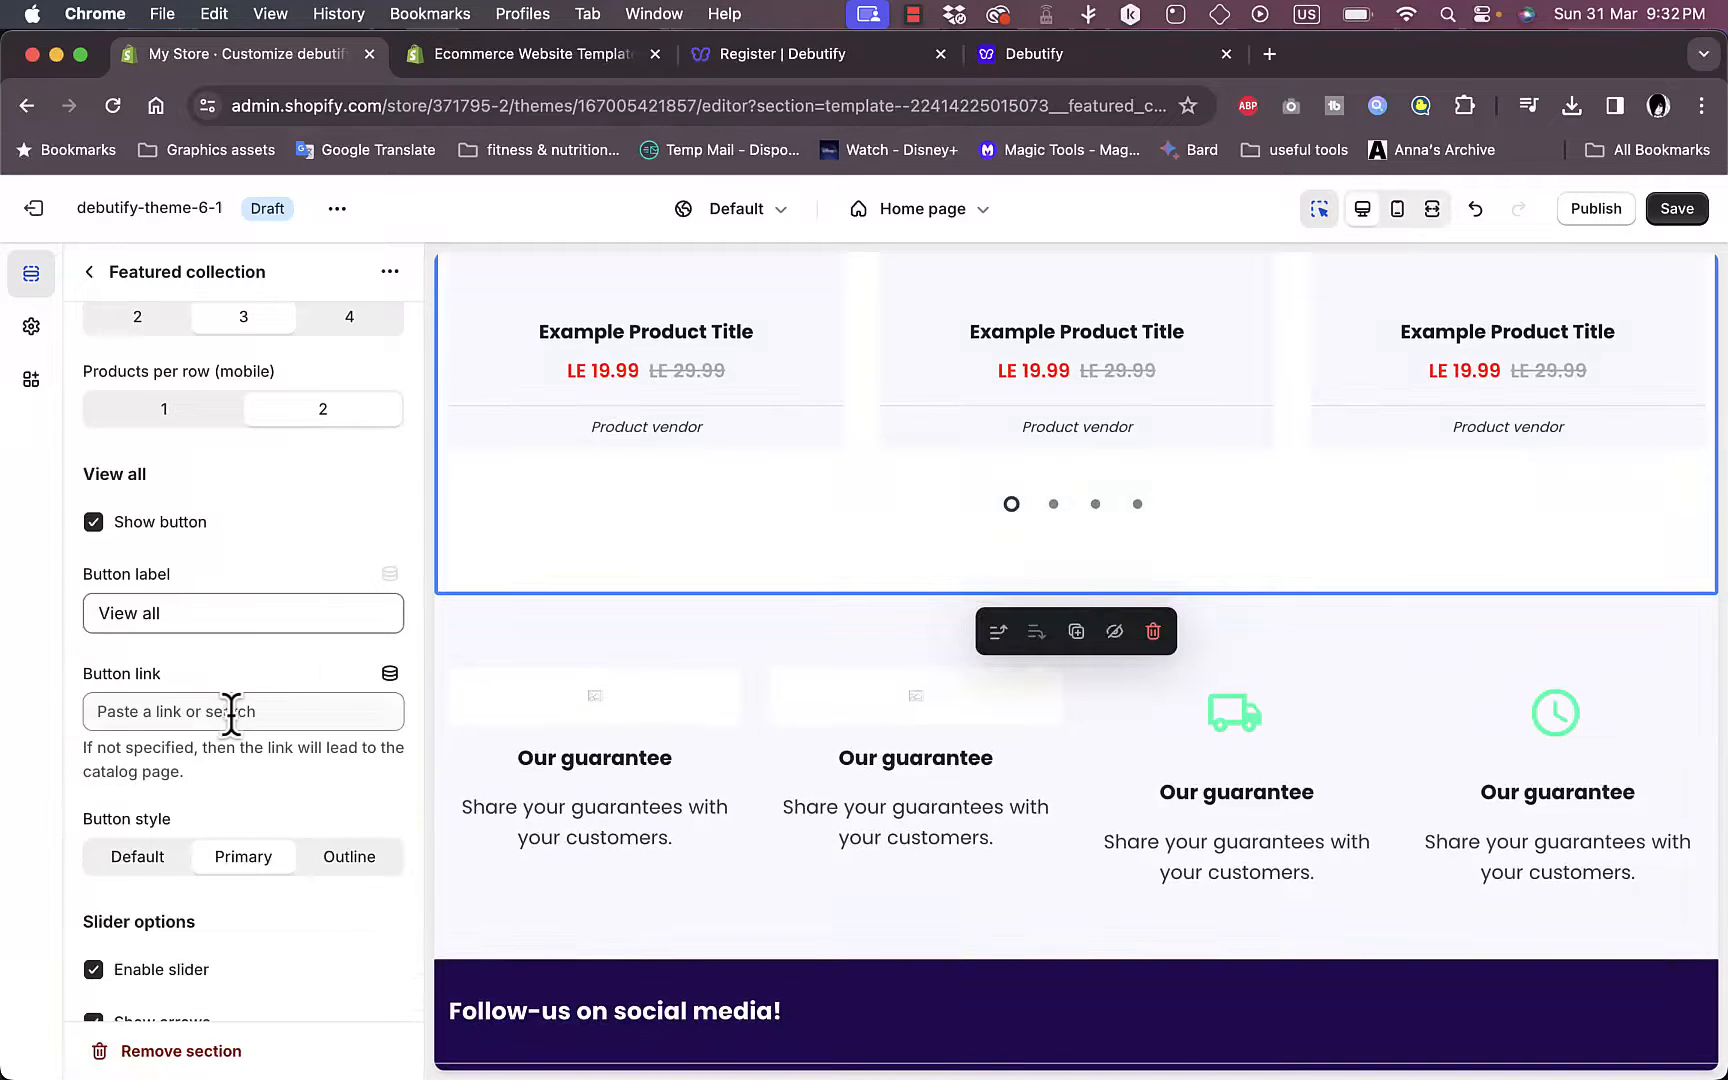
scroll(248, 786, down, 5)
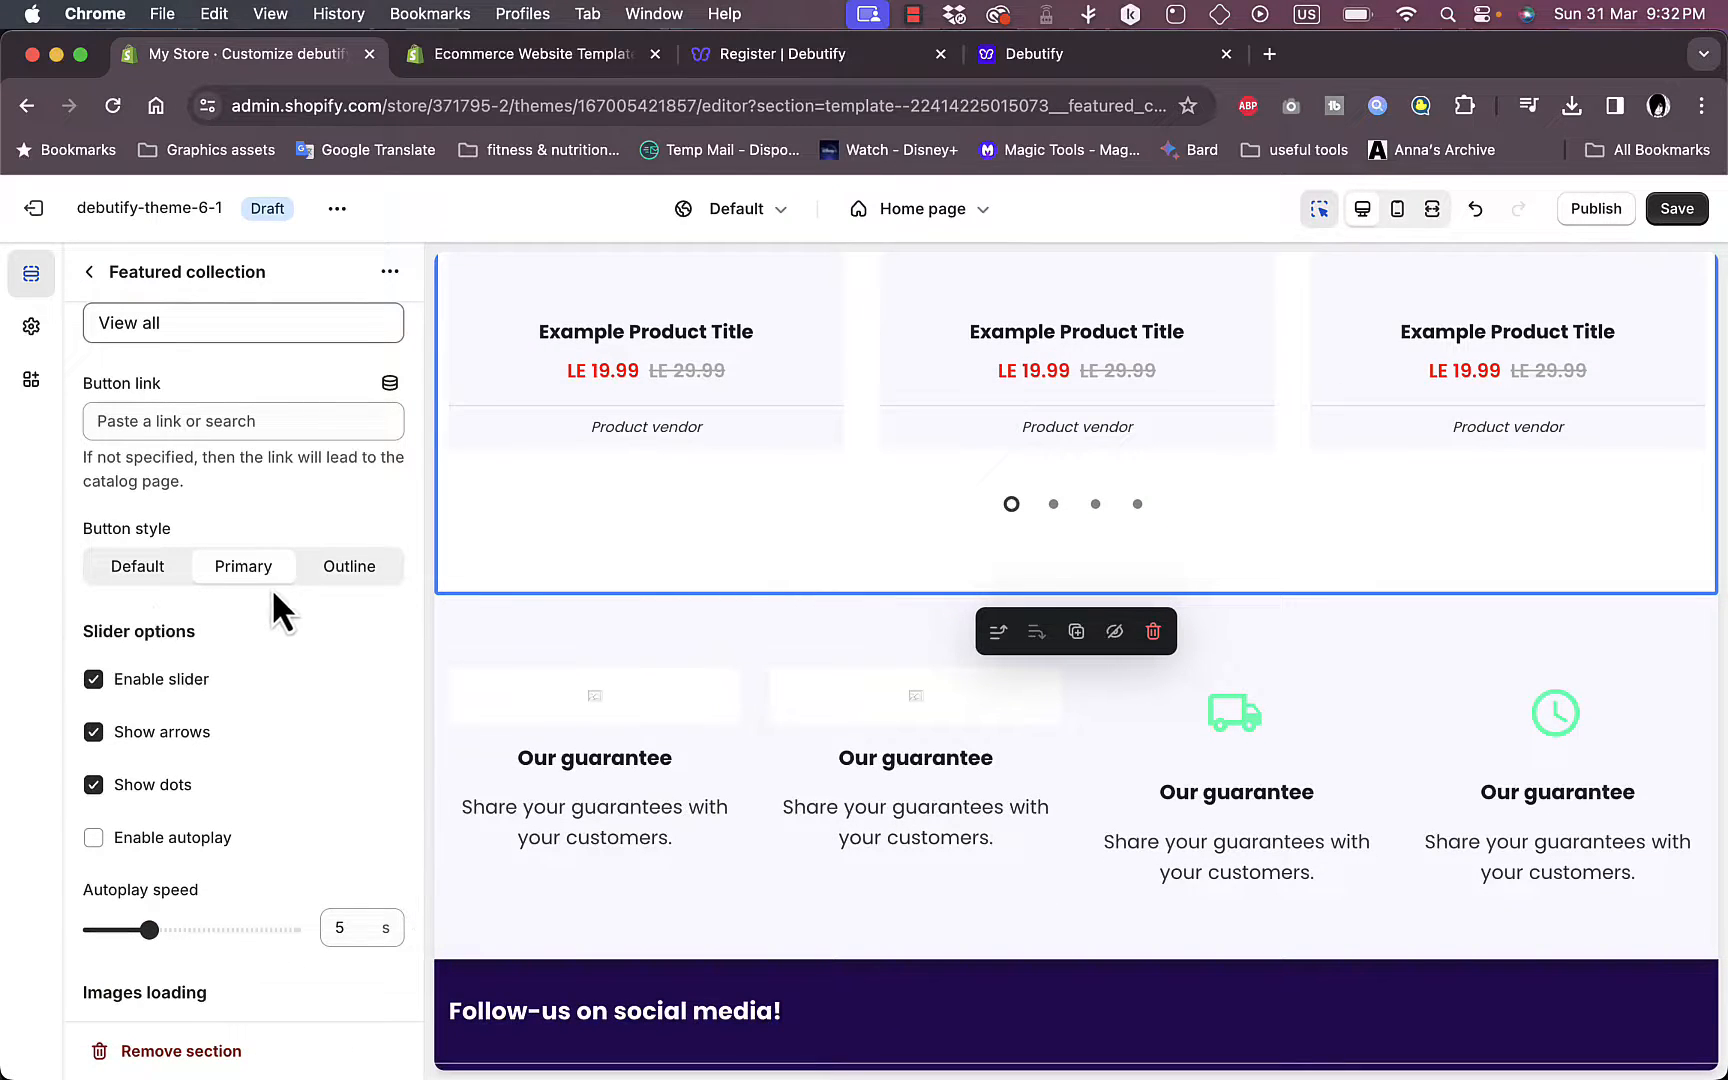
scroll(233, 586, up, 3)
scroll(230, 585, down, 3)
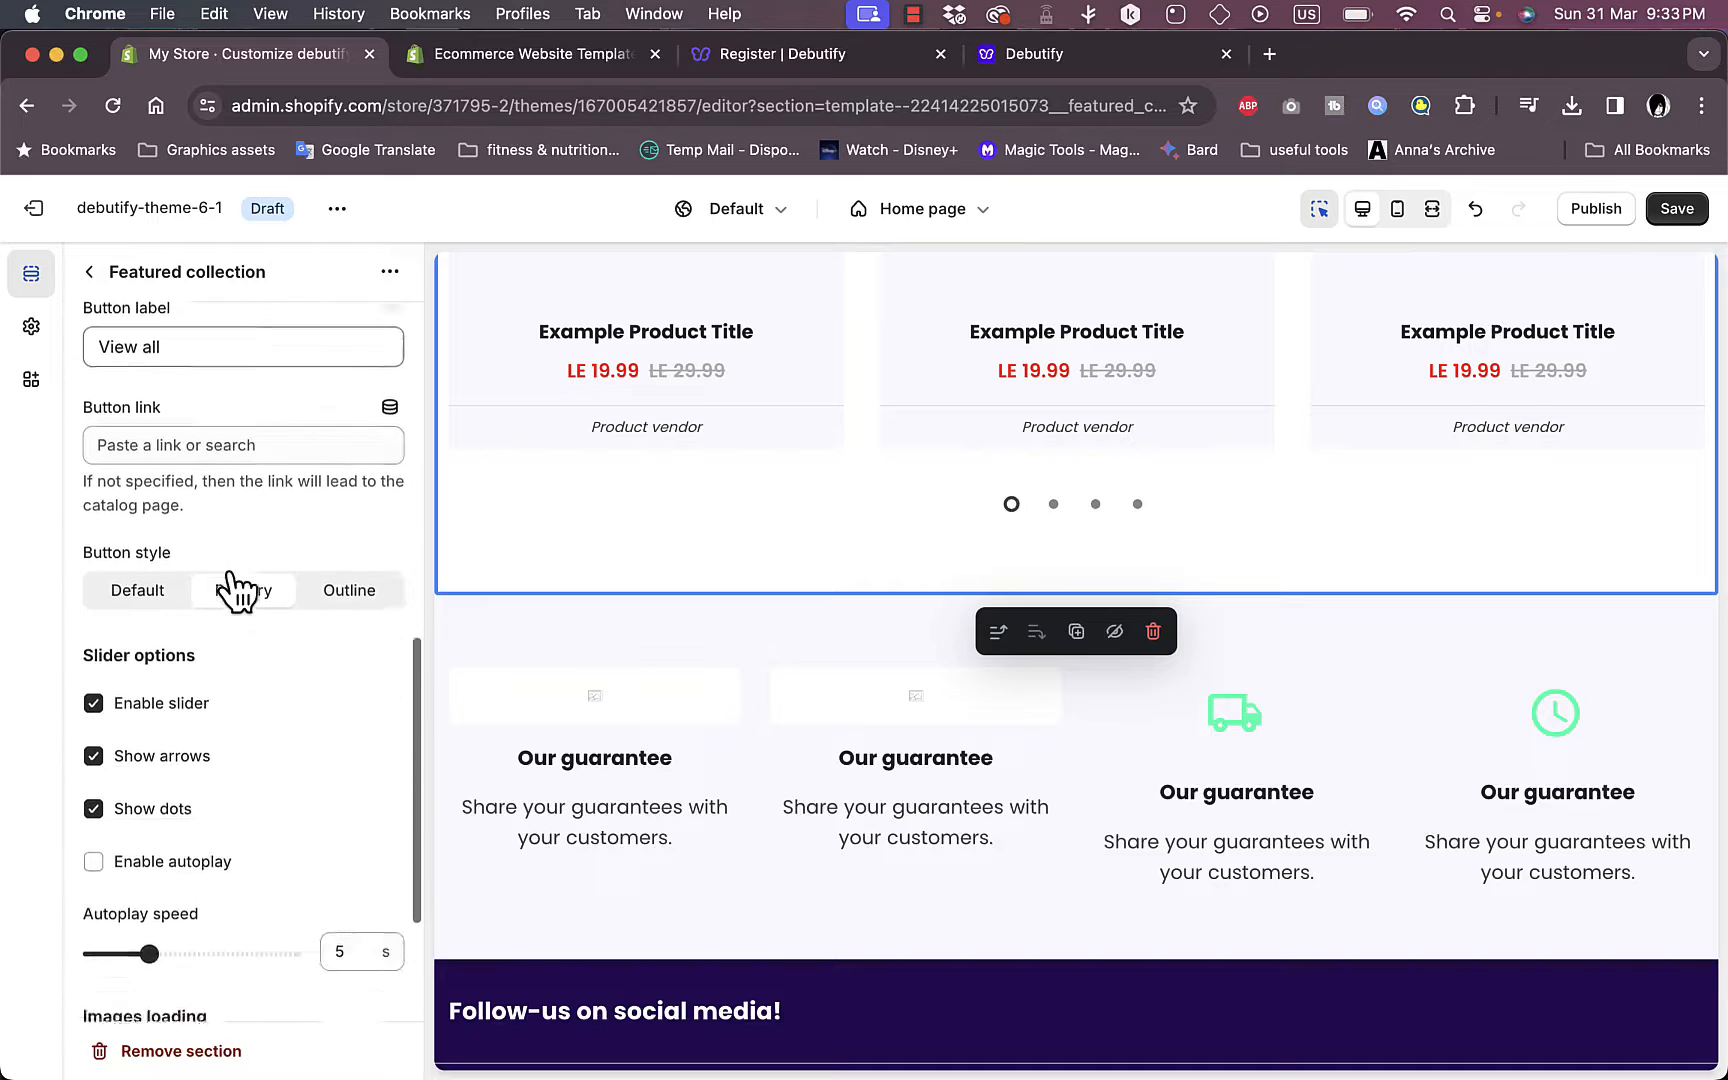
scroll(236, 590, down, 2)
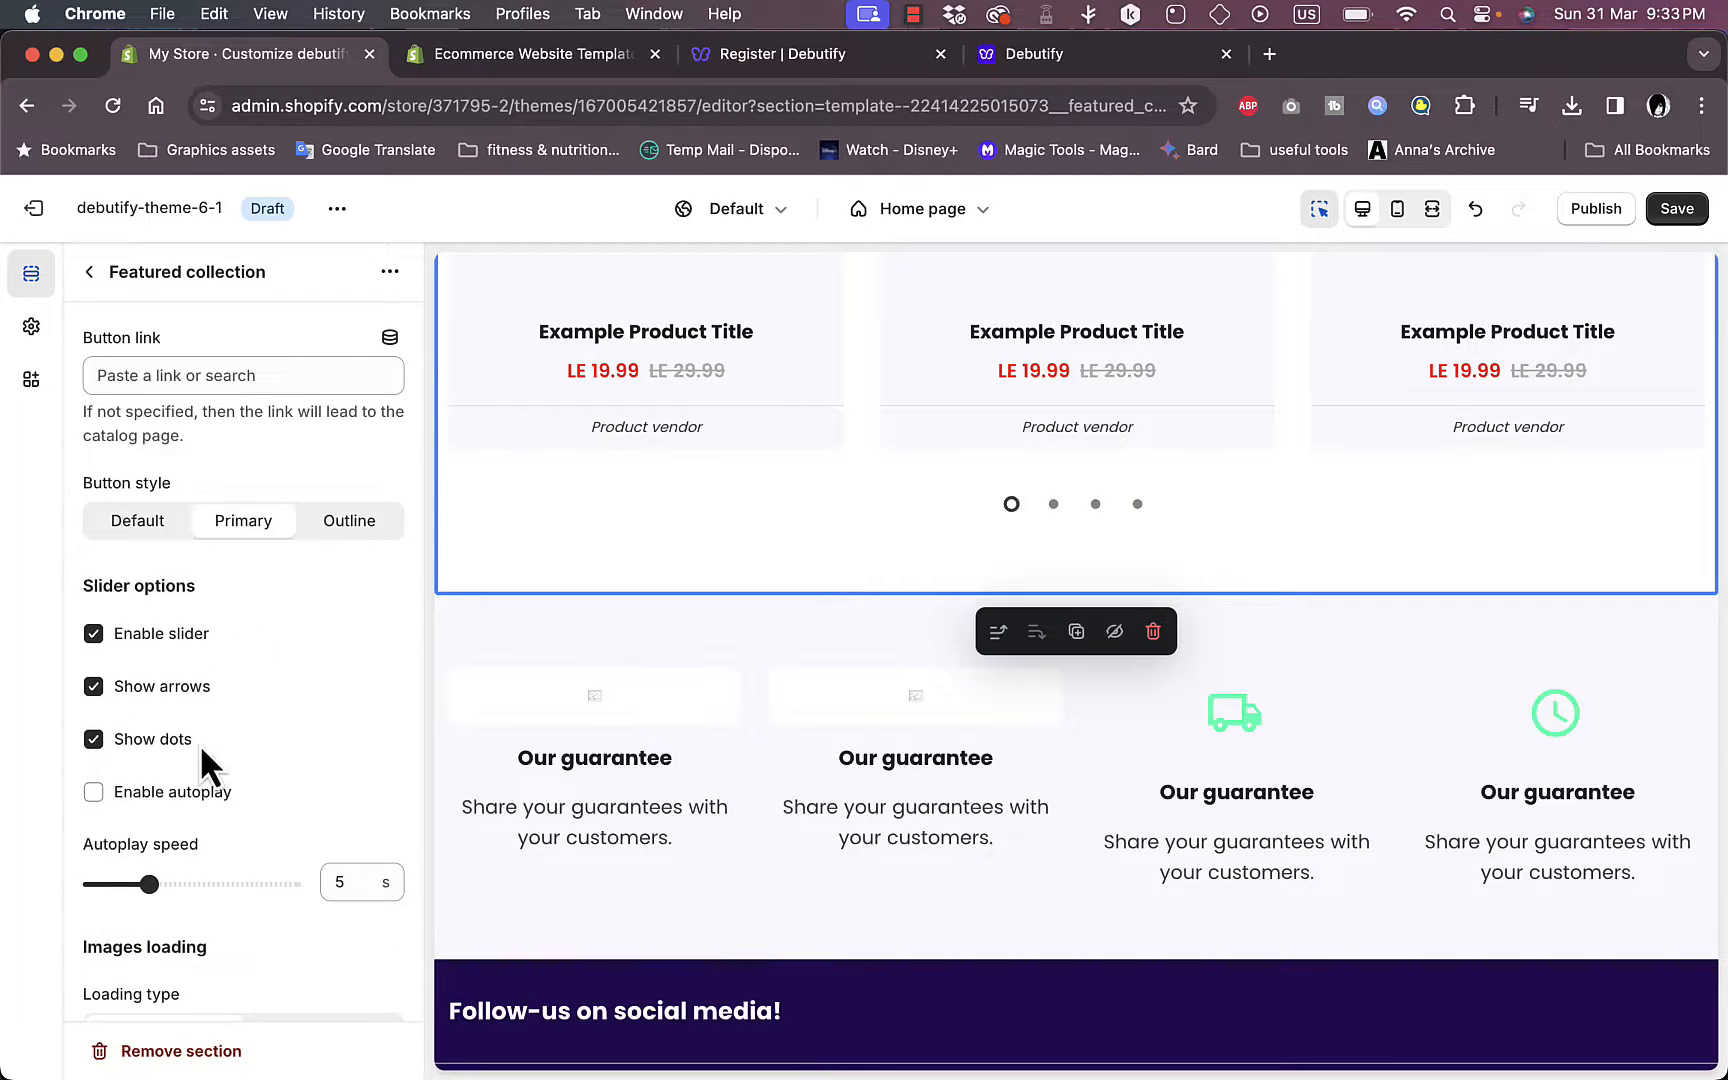
scroll(198, 742, down, 5)
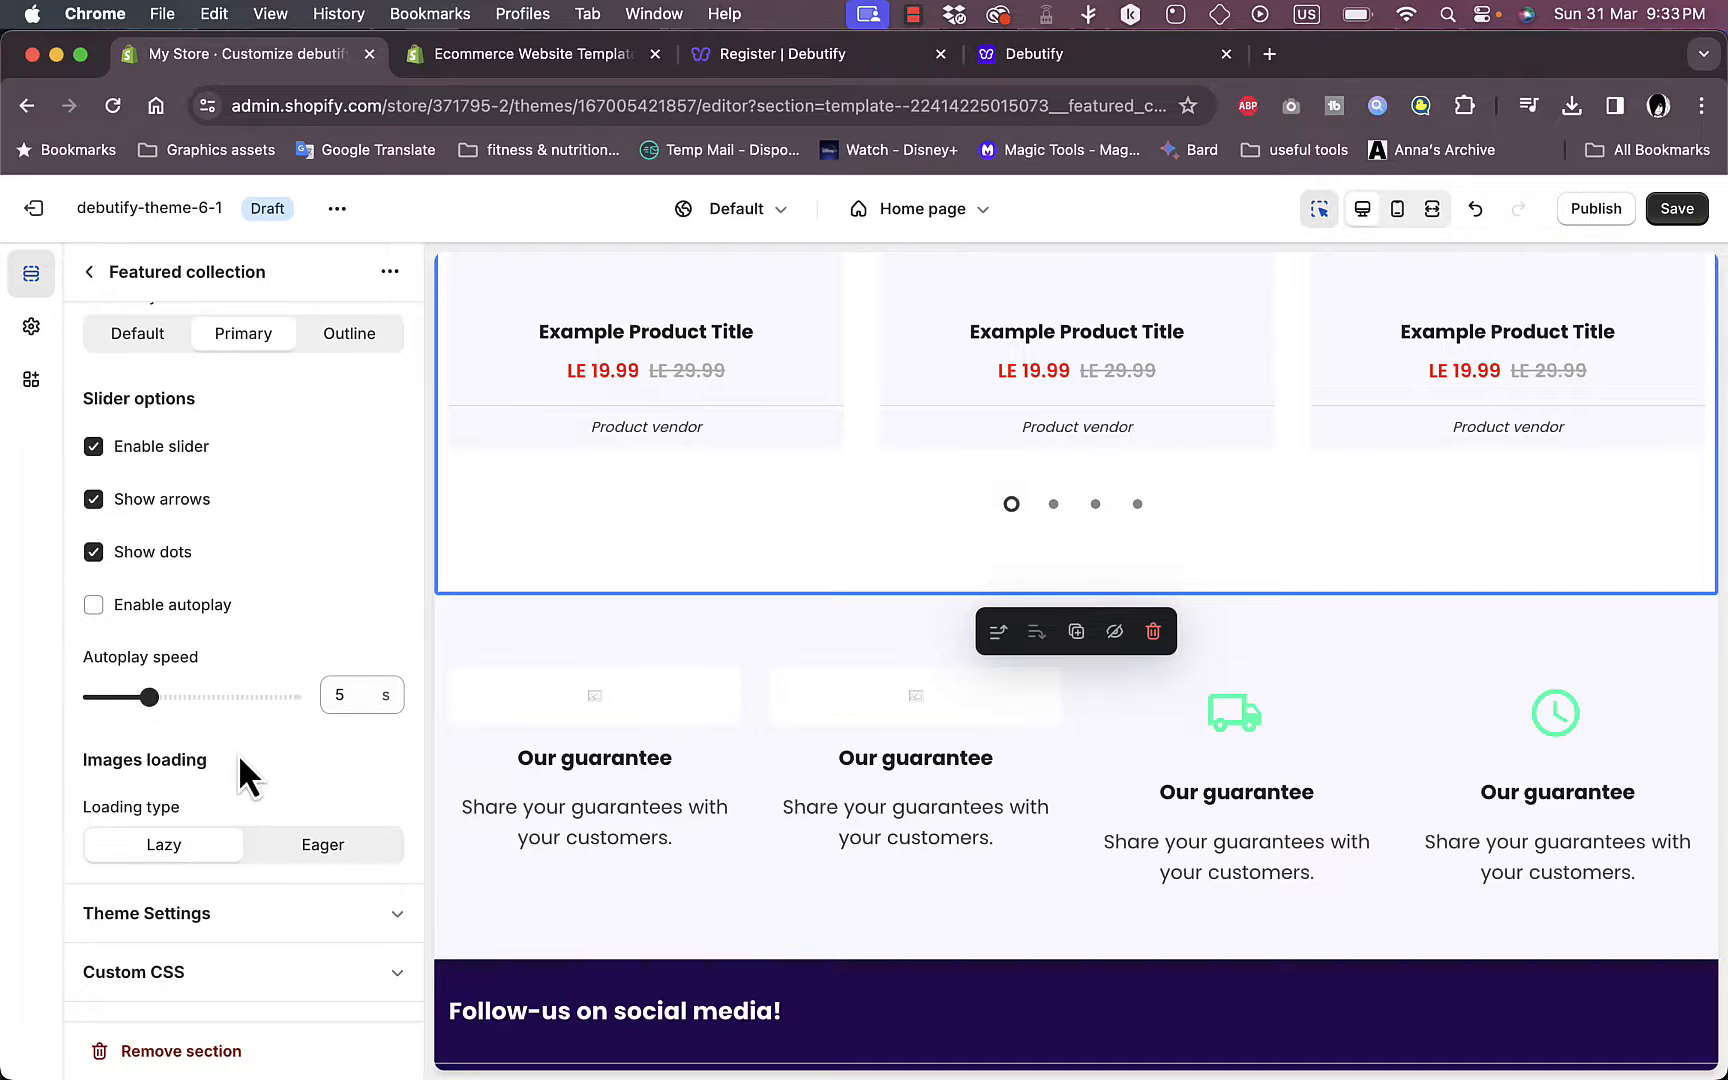
click(337, 928)
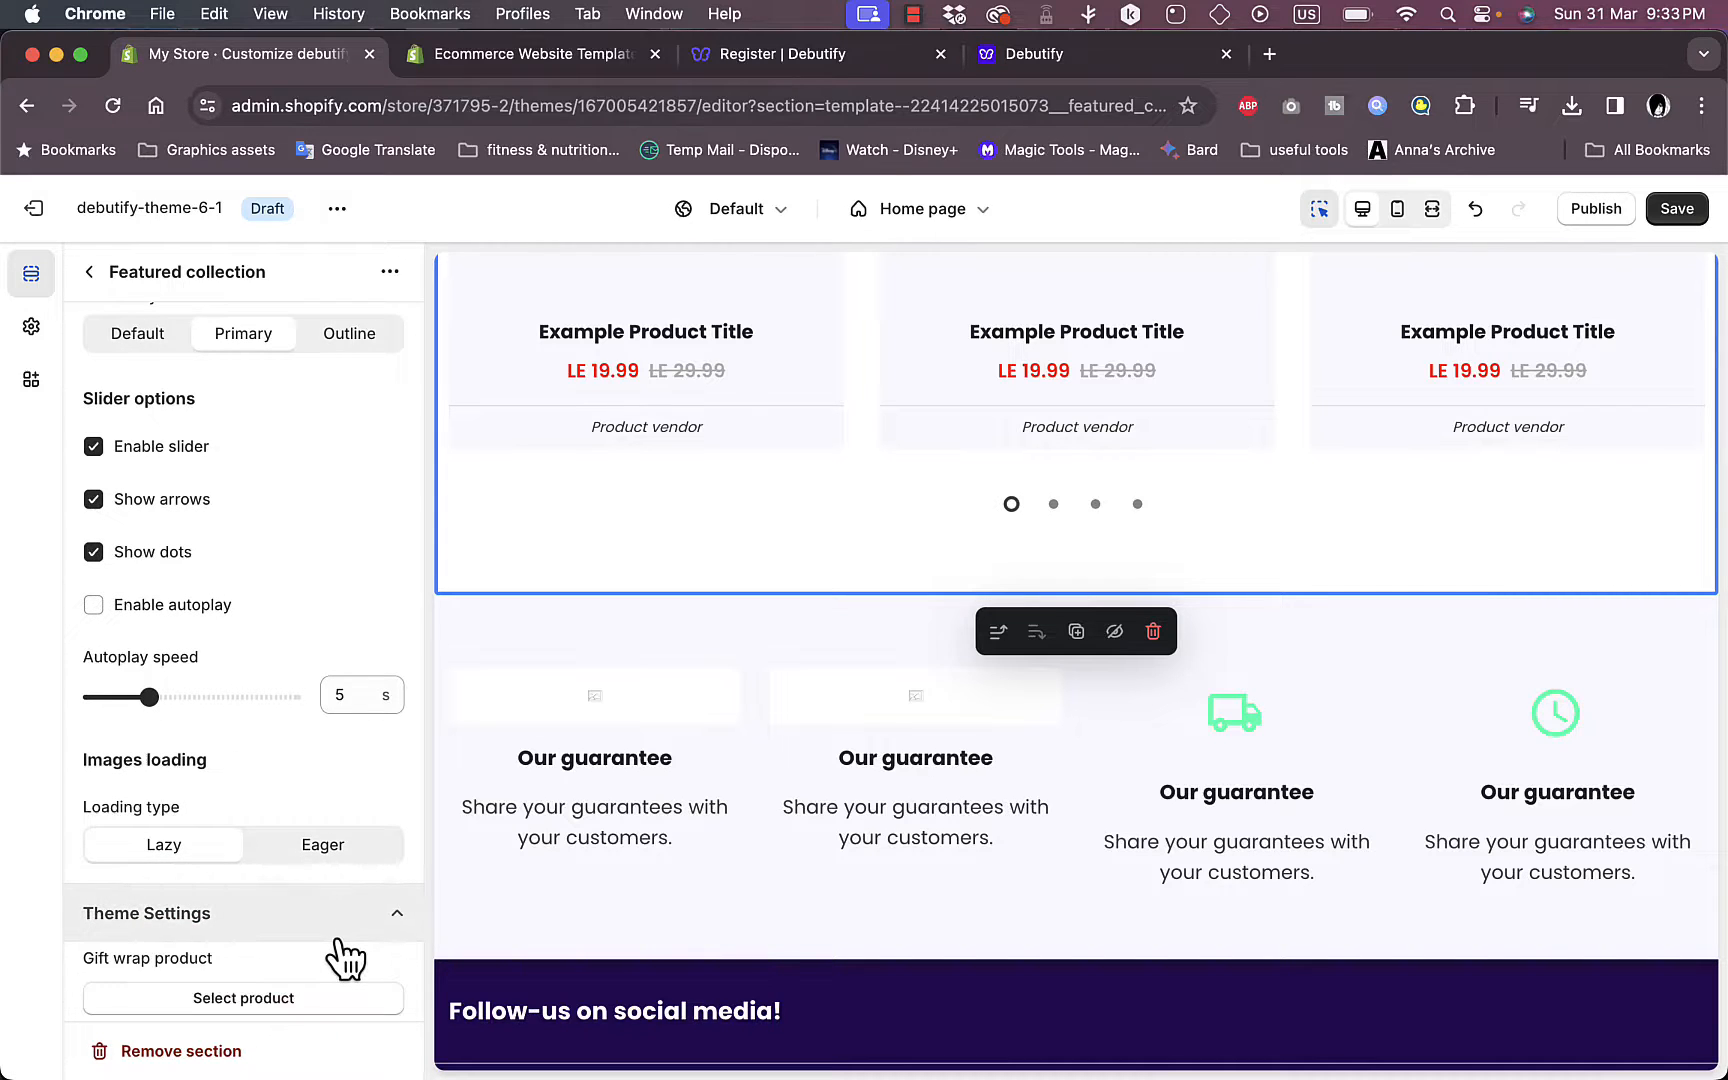
scroll(339, 895, down, 10)
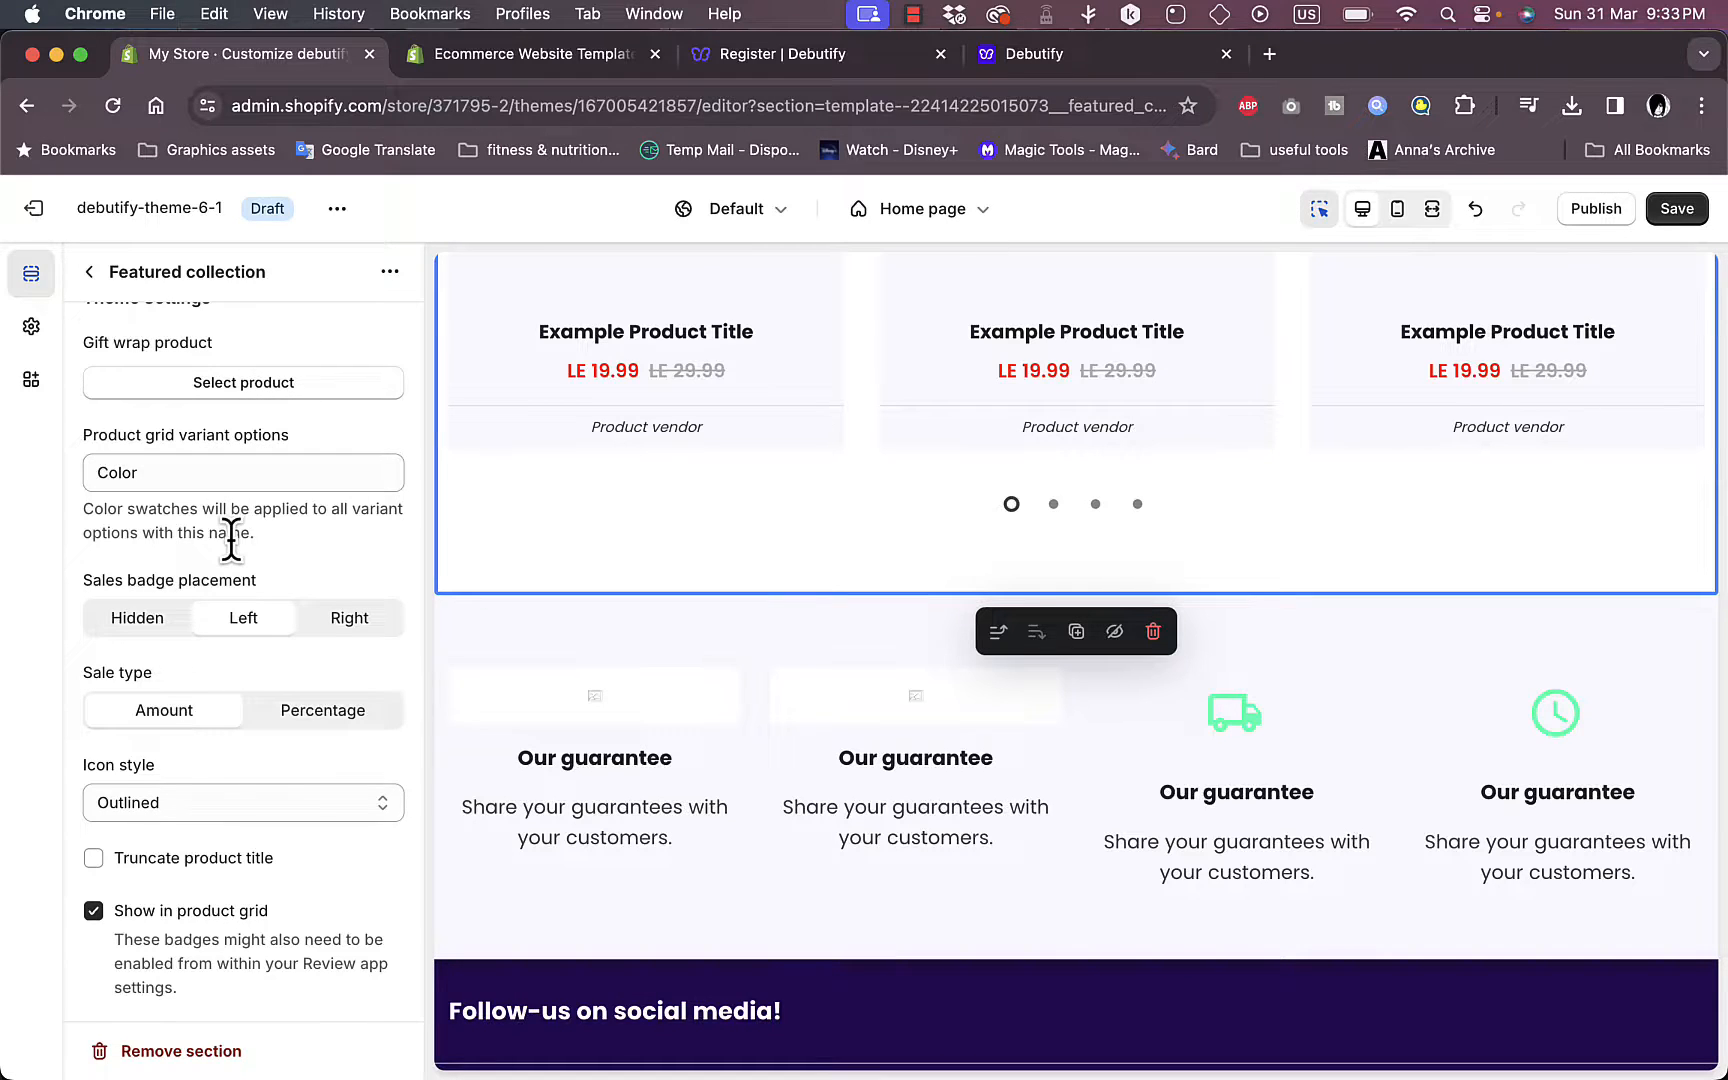
scroll(231, 540, down, 3)
scroll(231, 540, up, 20)
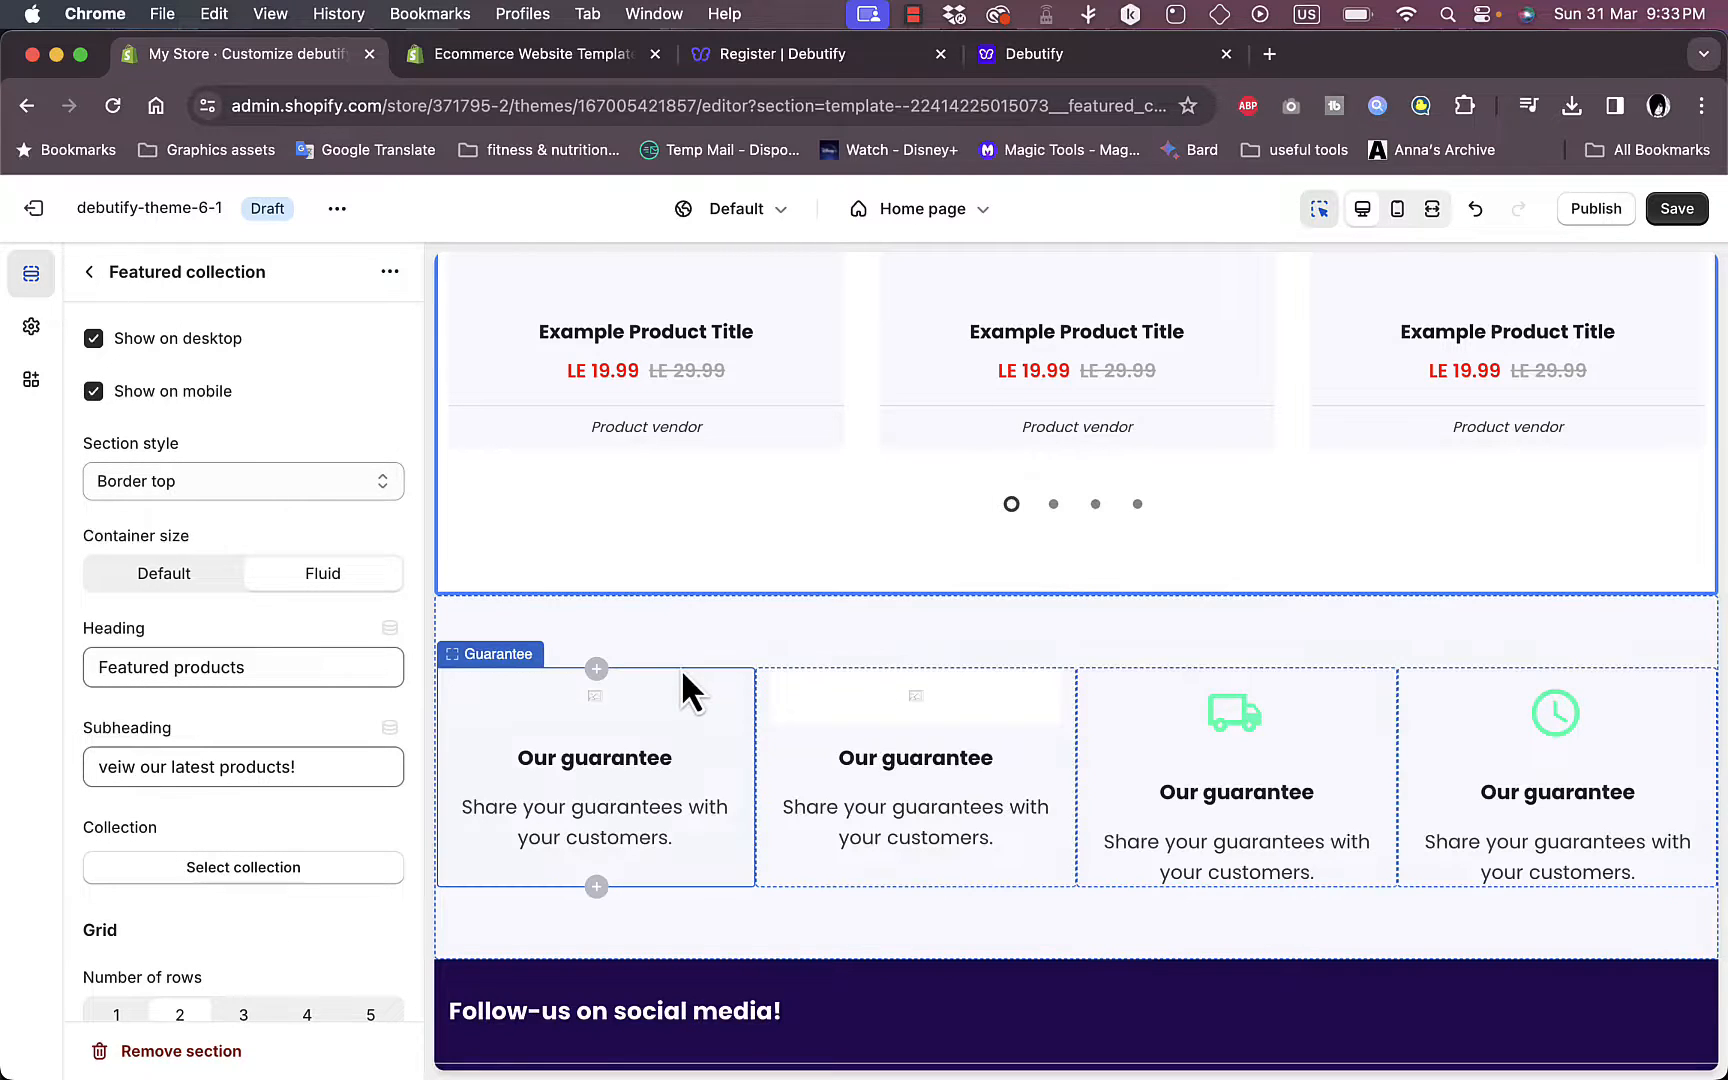
- Open the Guarantee section's settings and review its options along with the footer in the preview
click(697, 641)
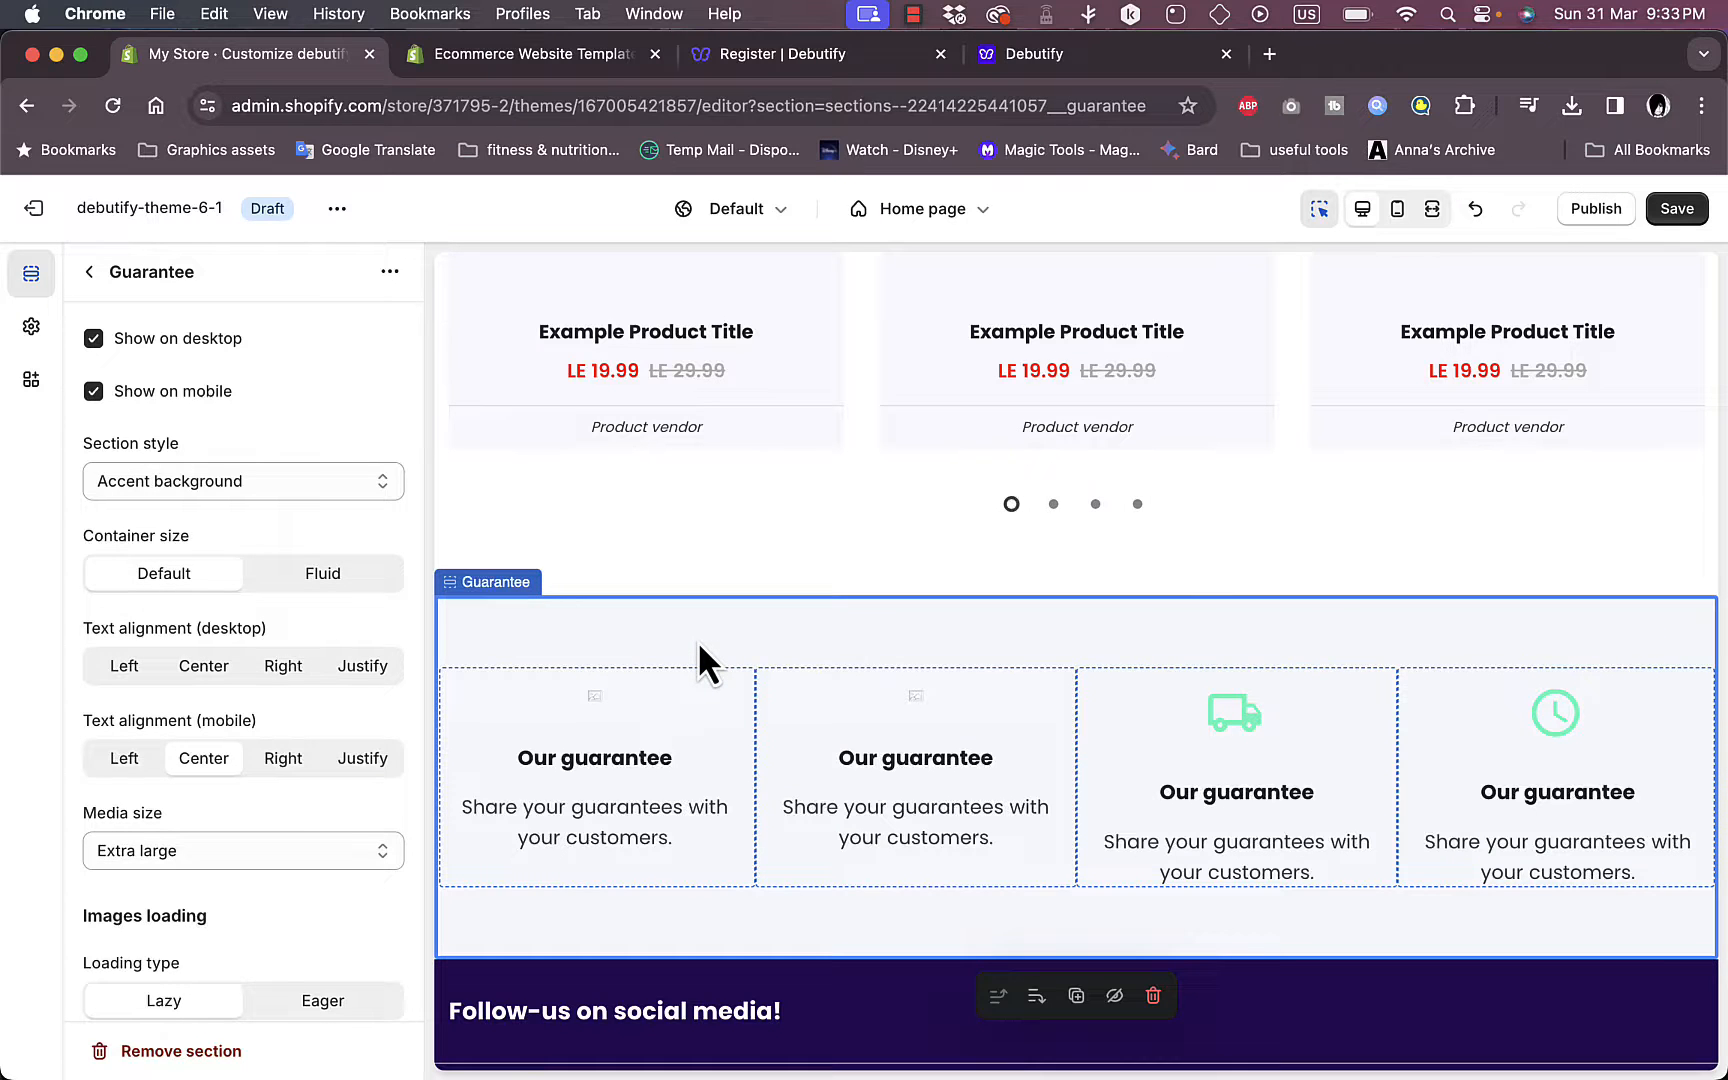
scroll(697, 640, down, 5)
scroll(340, 408, down, 2)
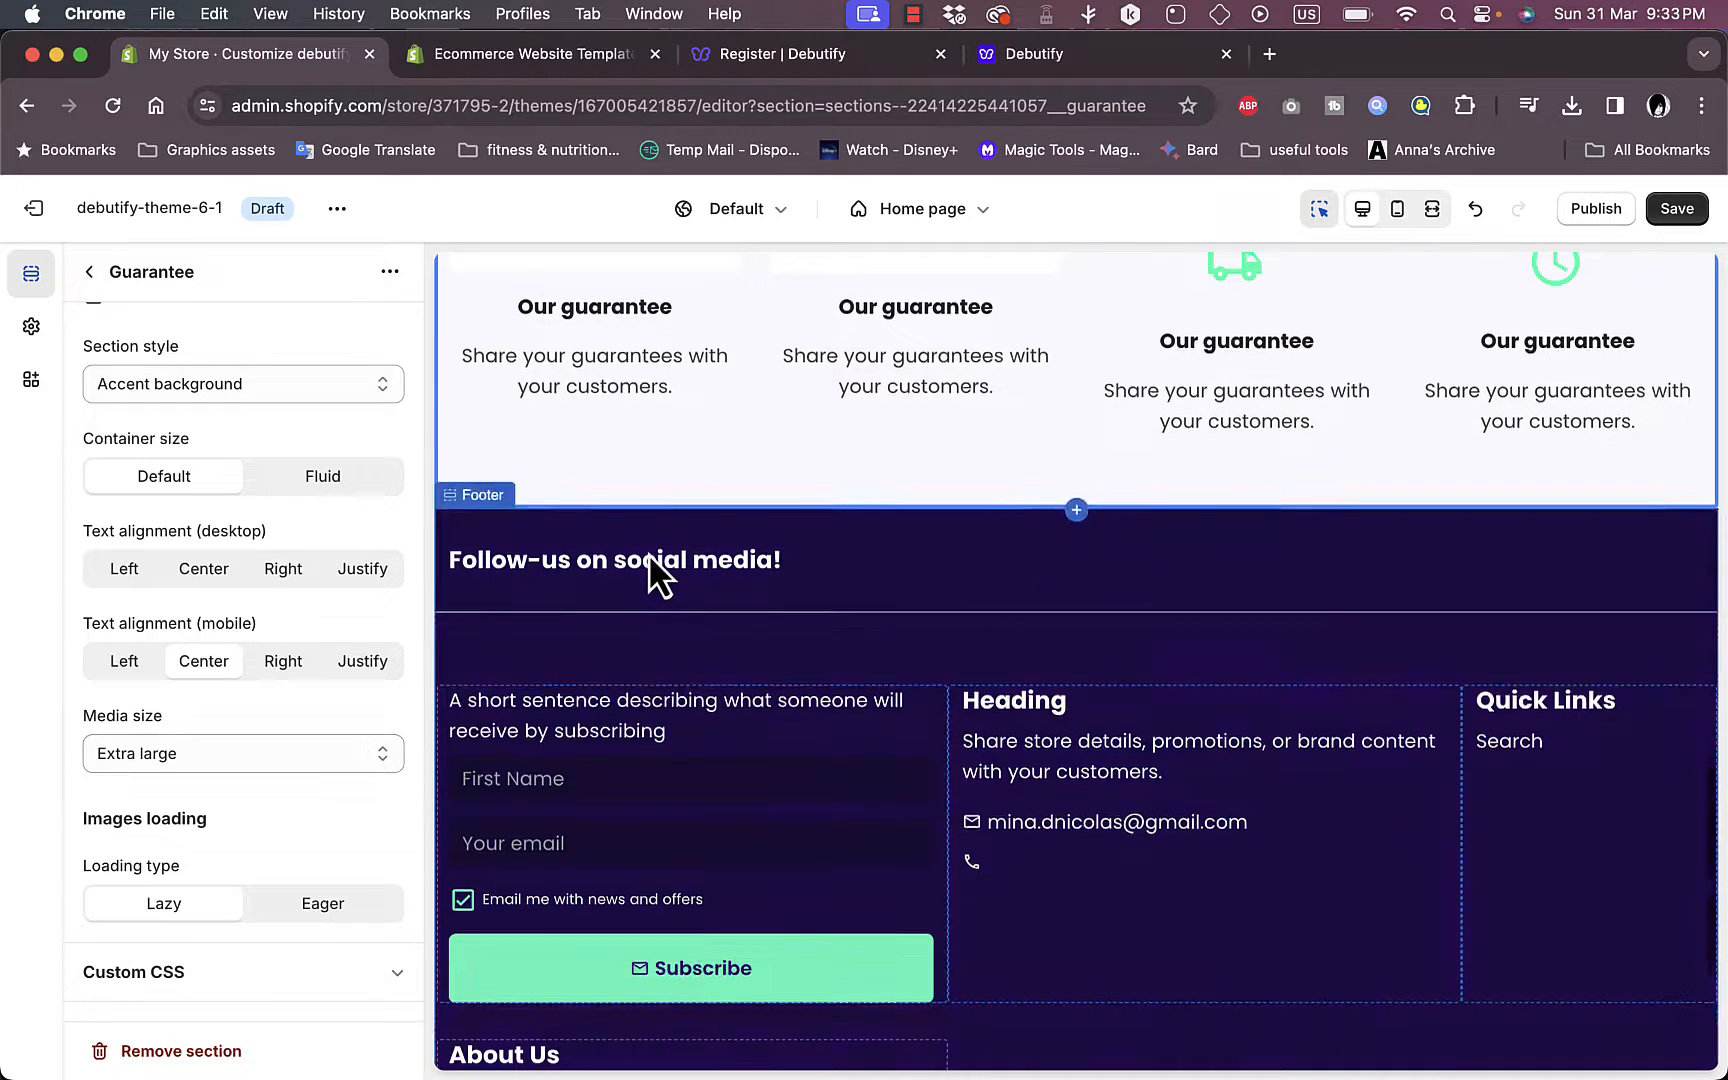
scroll(648, 565, up, 3)
scroll(648, 551, down, 5)
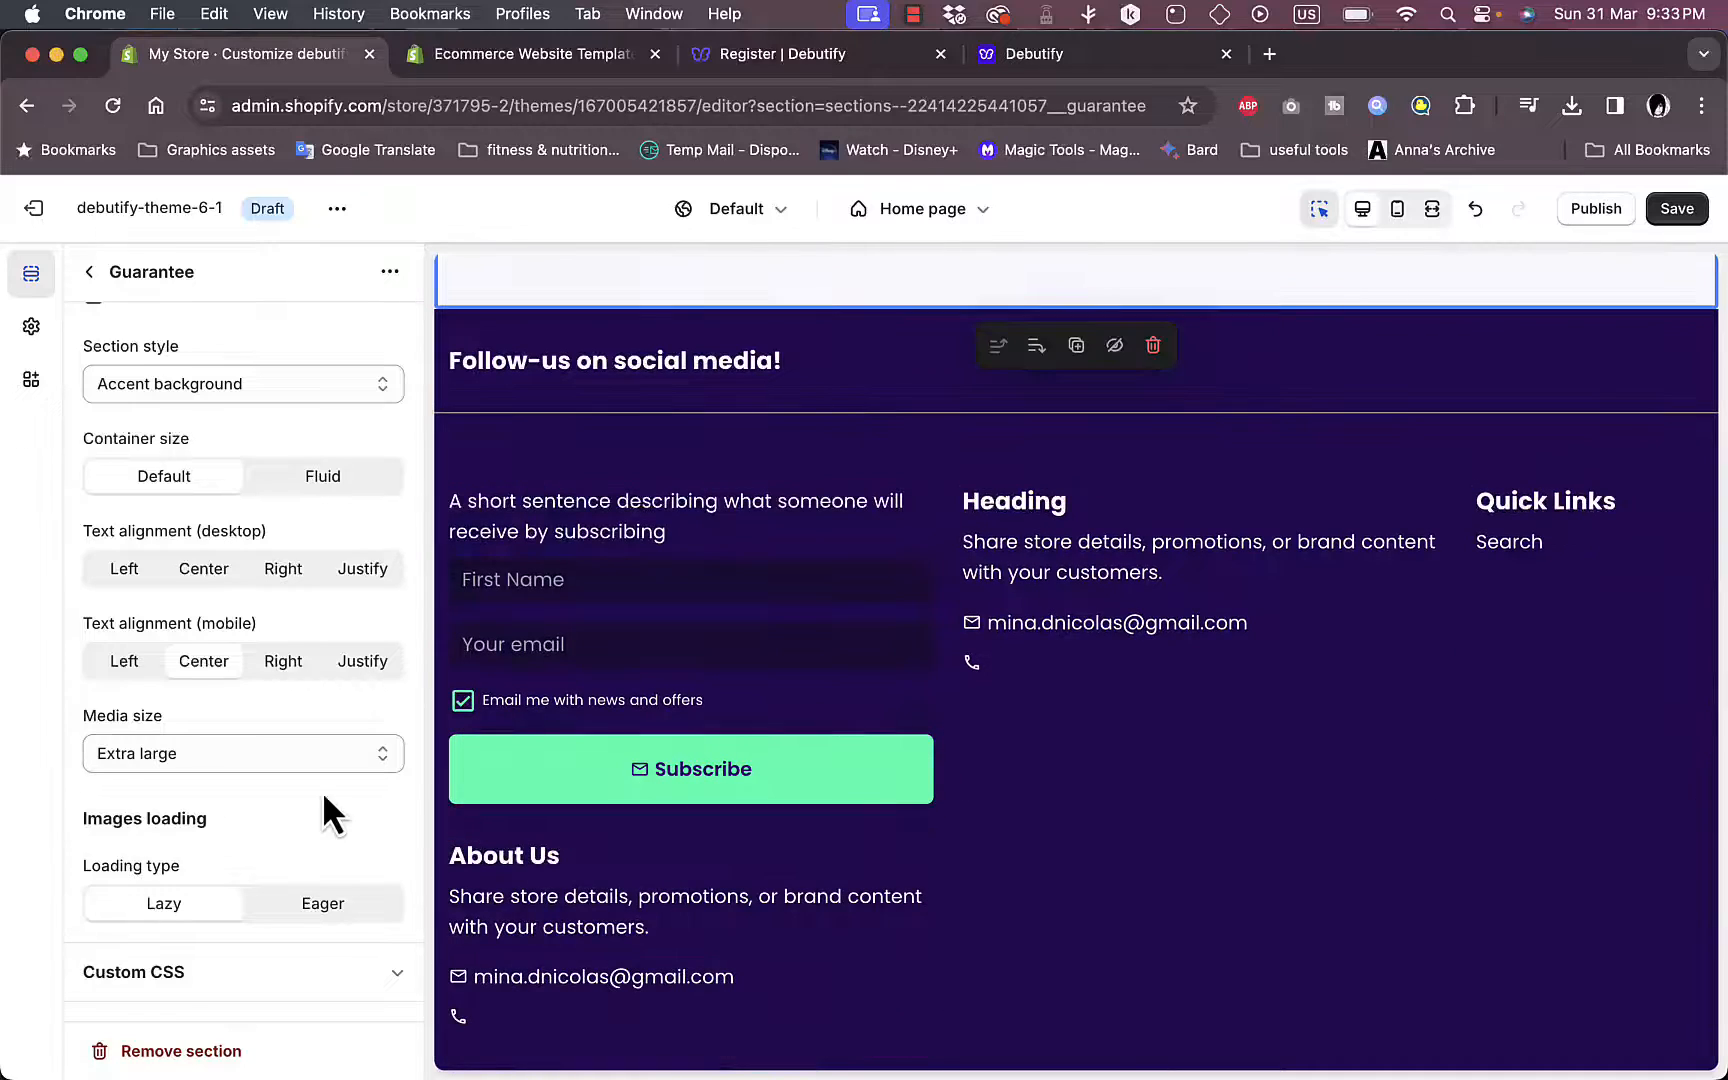
scroll(262, 759, up, 2)
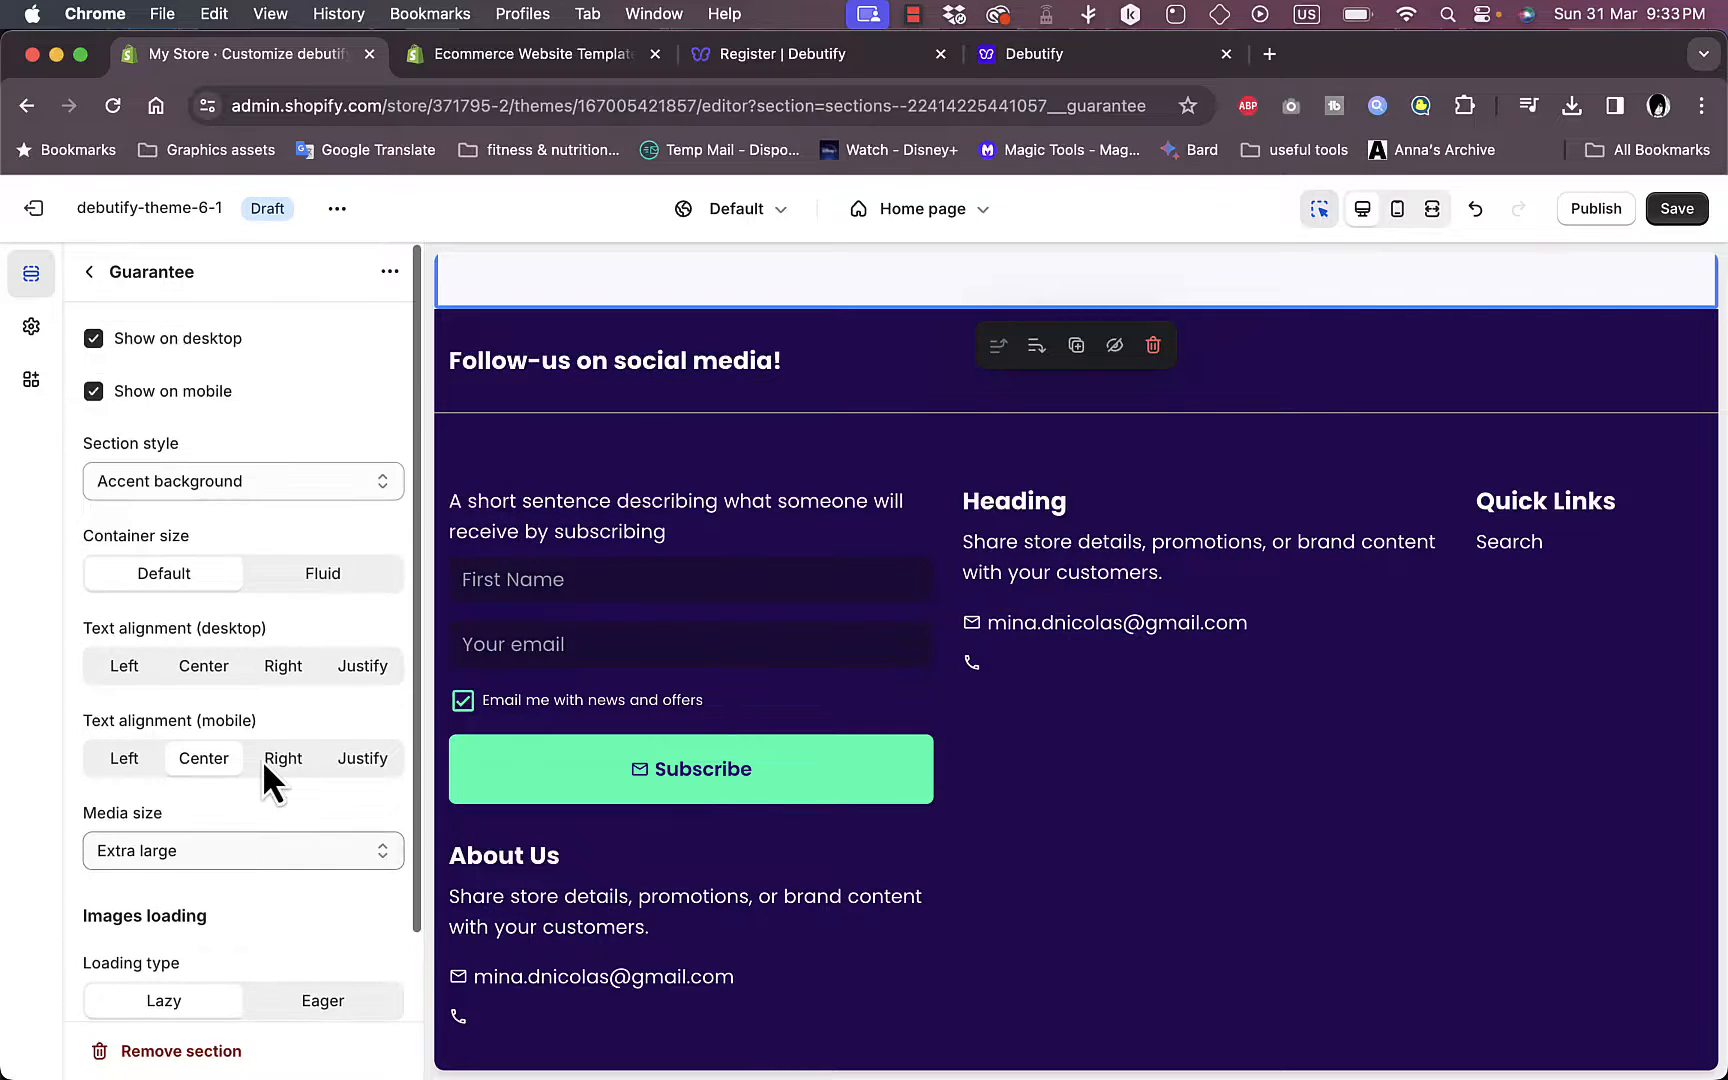
- Return to the home page section list and check which sections can be added to the General group
click(90, 276)
scroll(250, 358, up, 10)
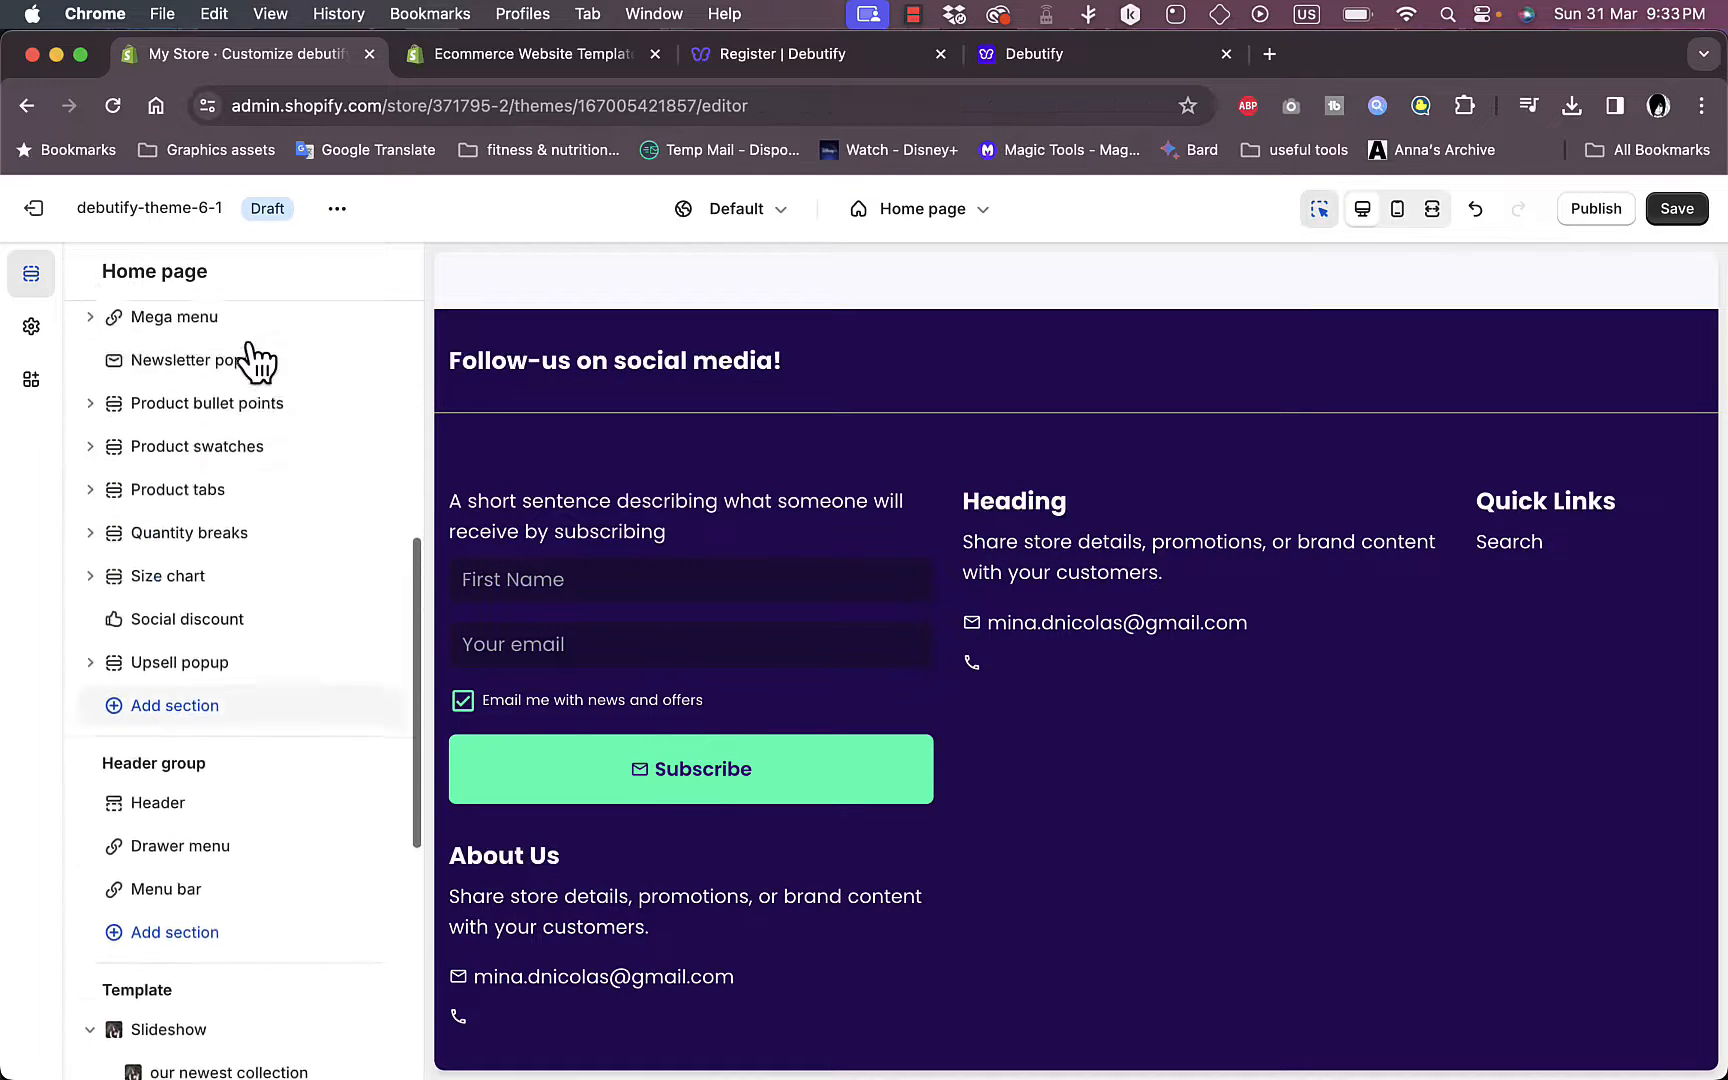
scroll(251, 362, down, 2)
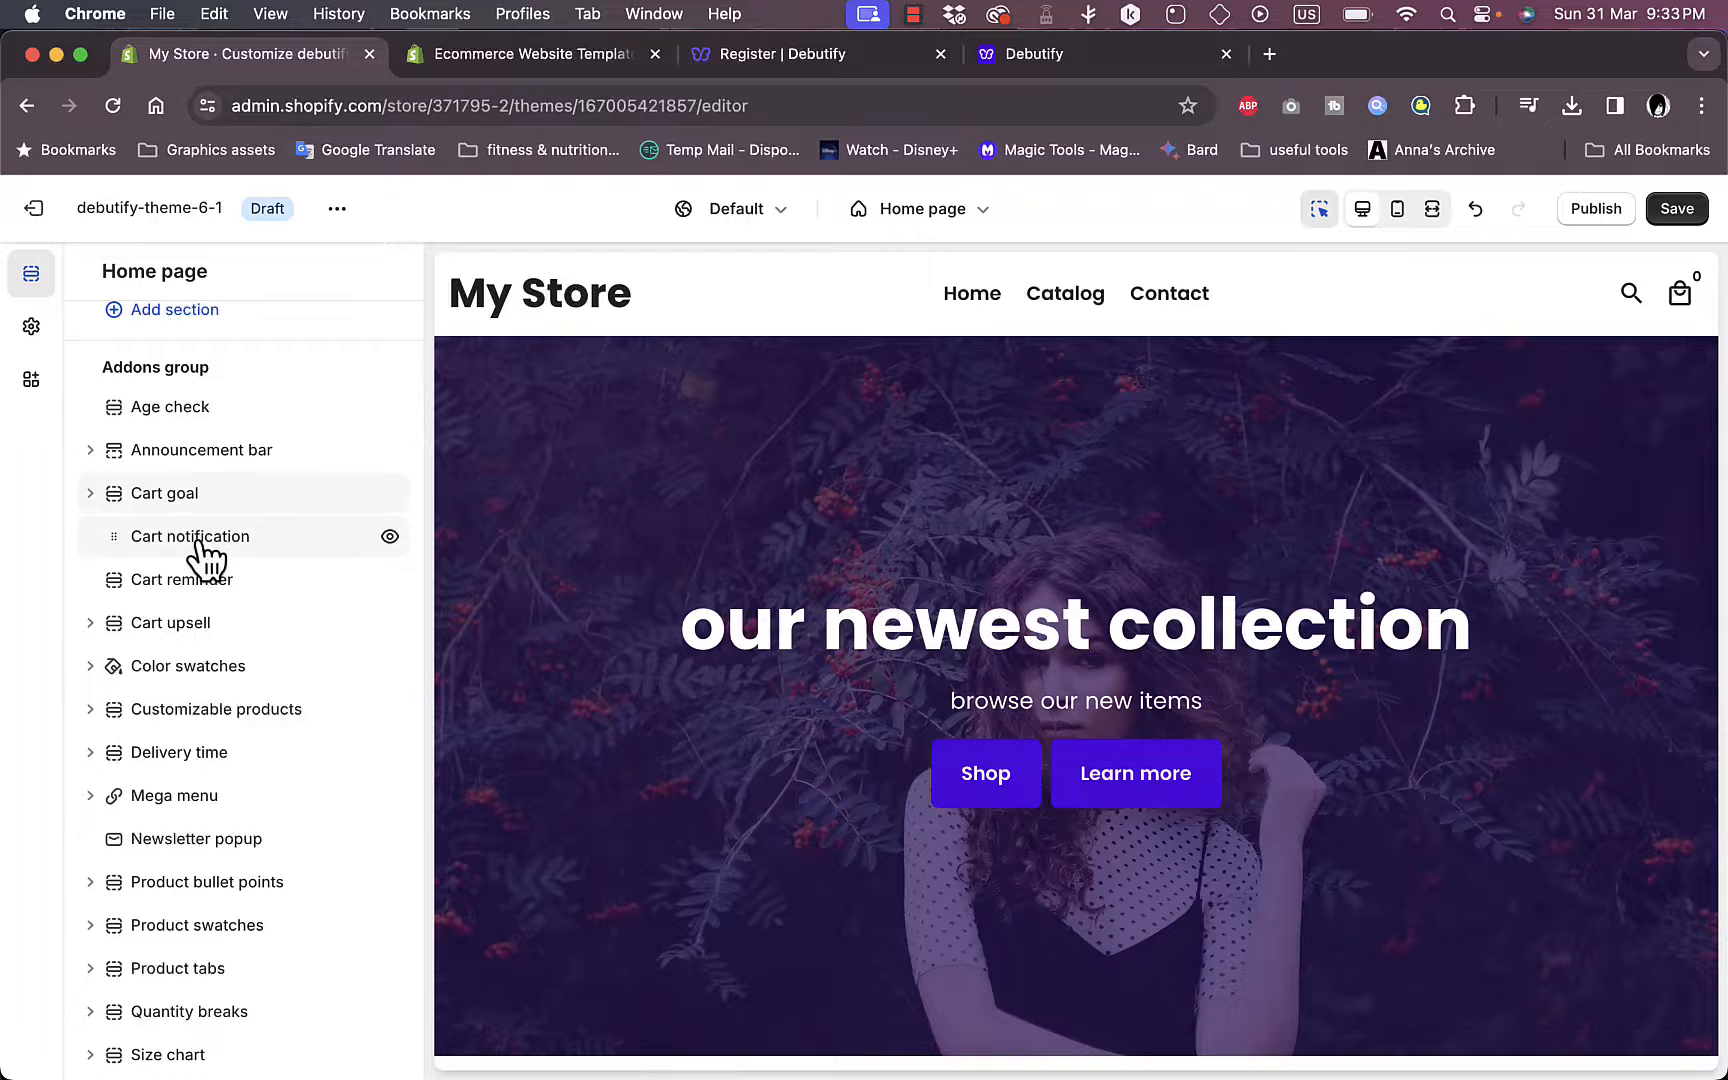
click(218, 312)
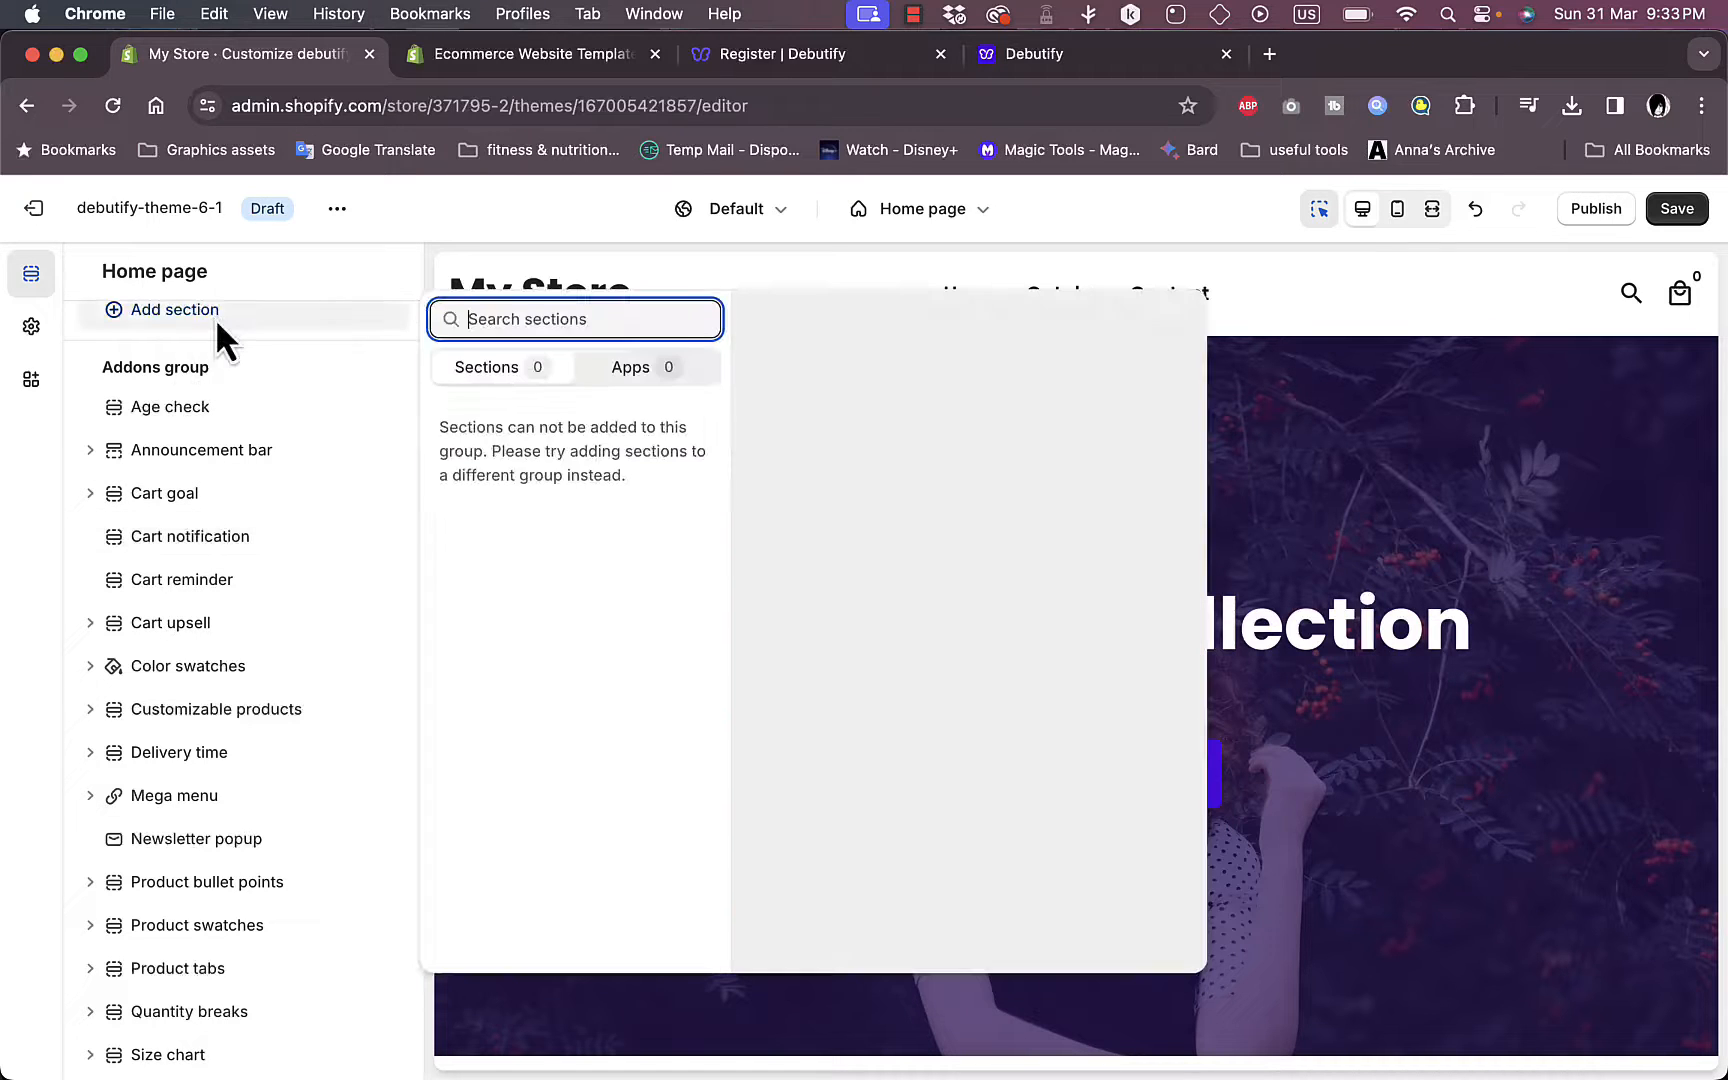
click(297, 432)
scroll(297, 432, up, 2)
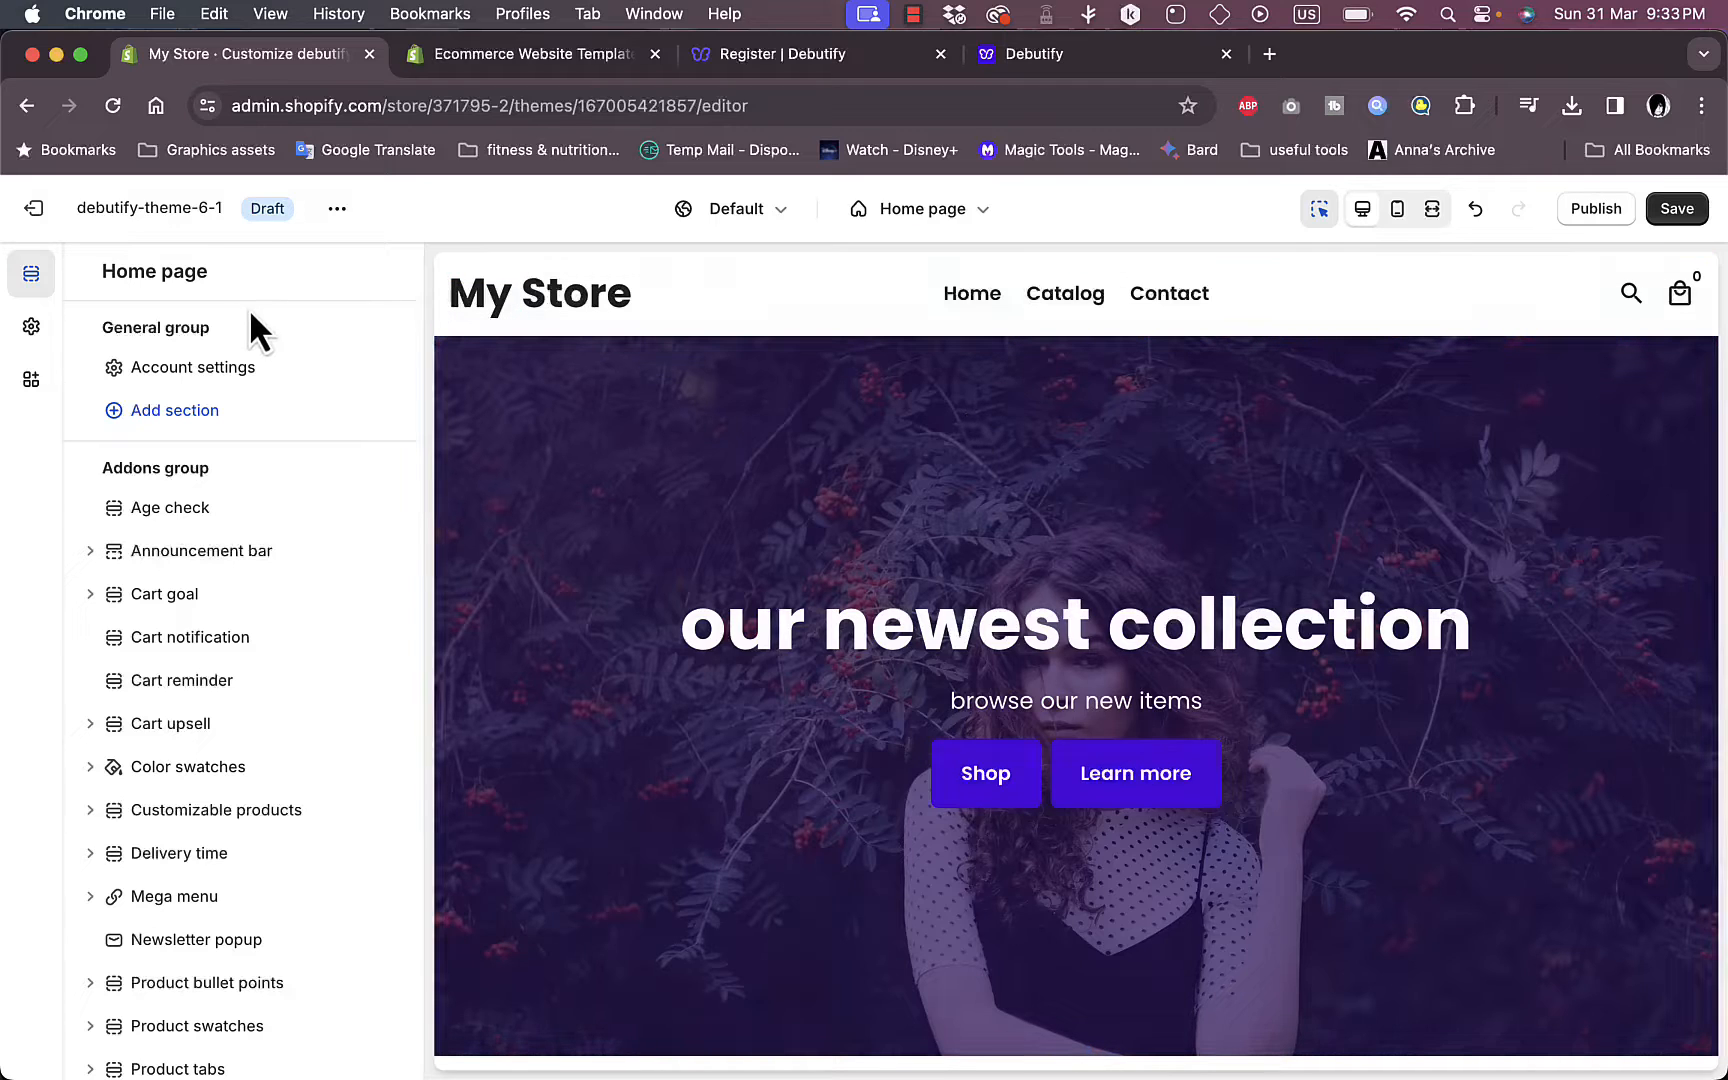
- Add the CJ Design app from CJdropshipping as a new section in the Addons group
scroll(177, 497, down, 5)
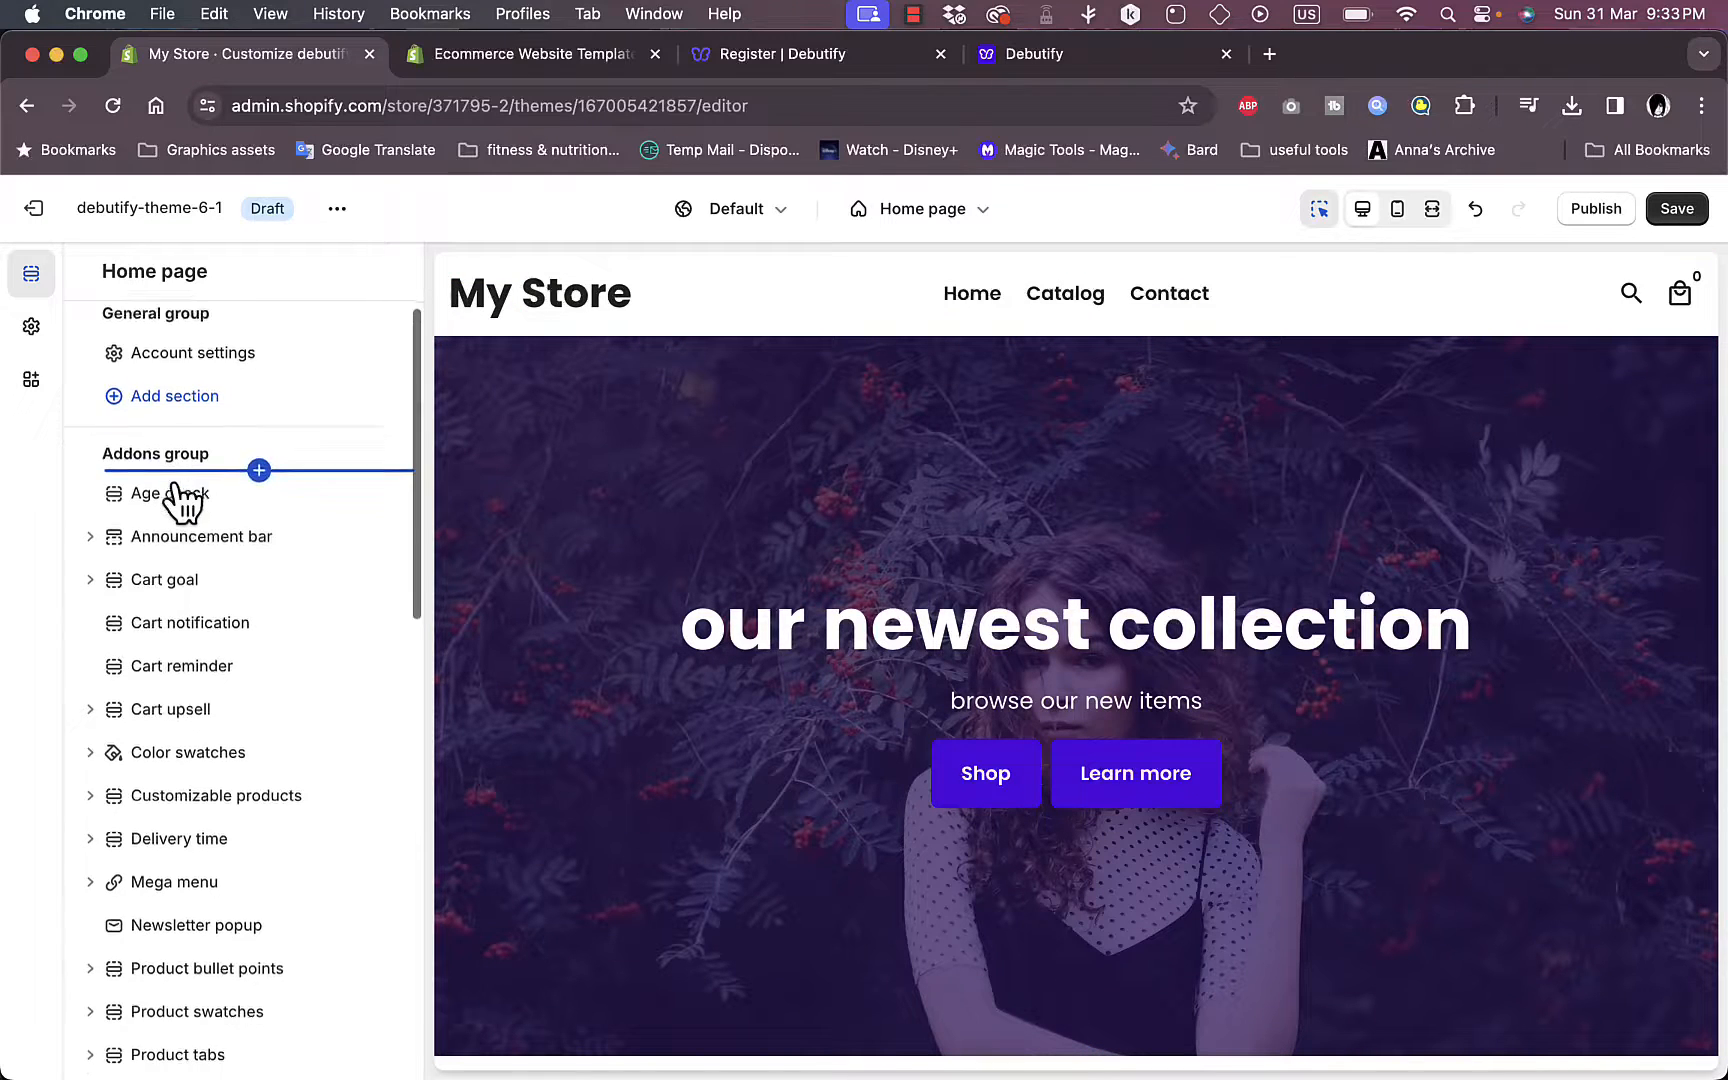
scroll(177, 497, down, 10)
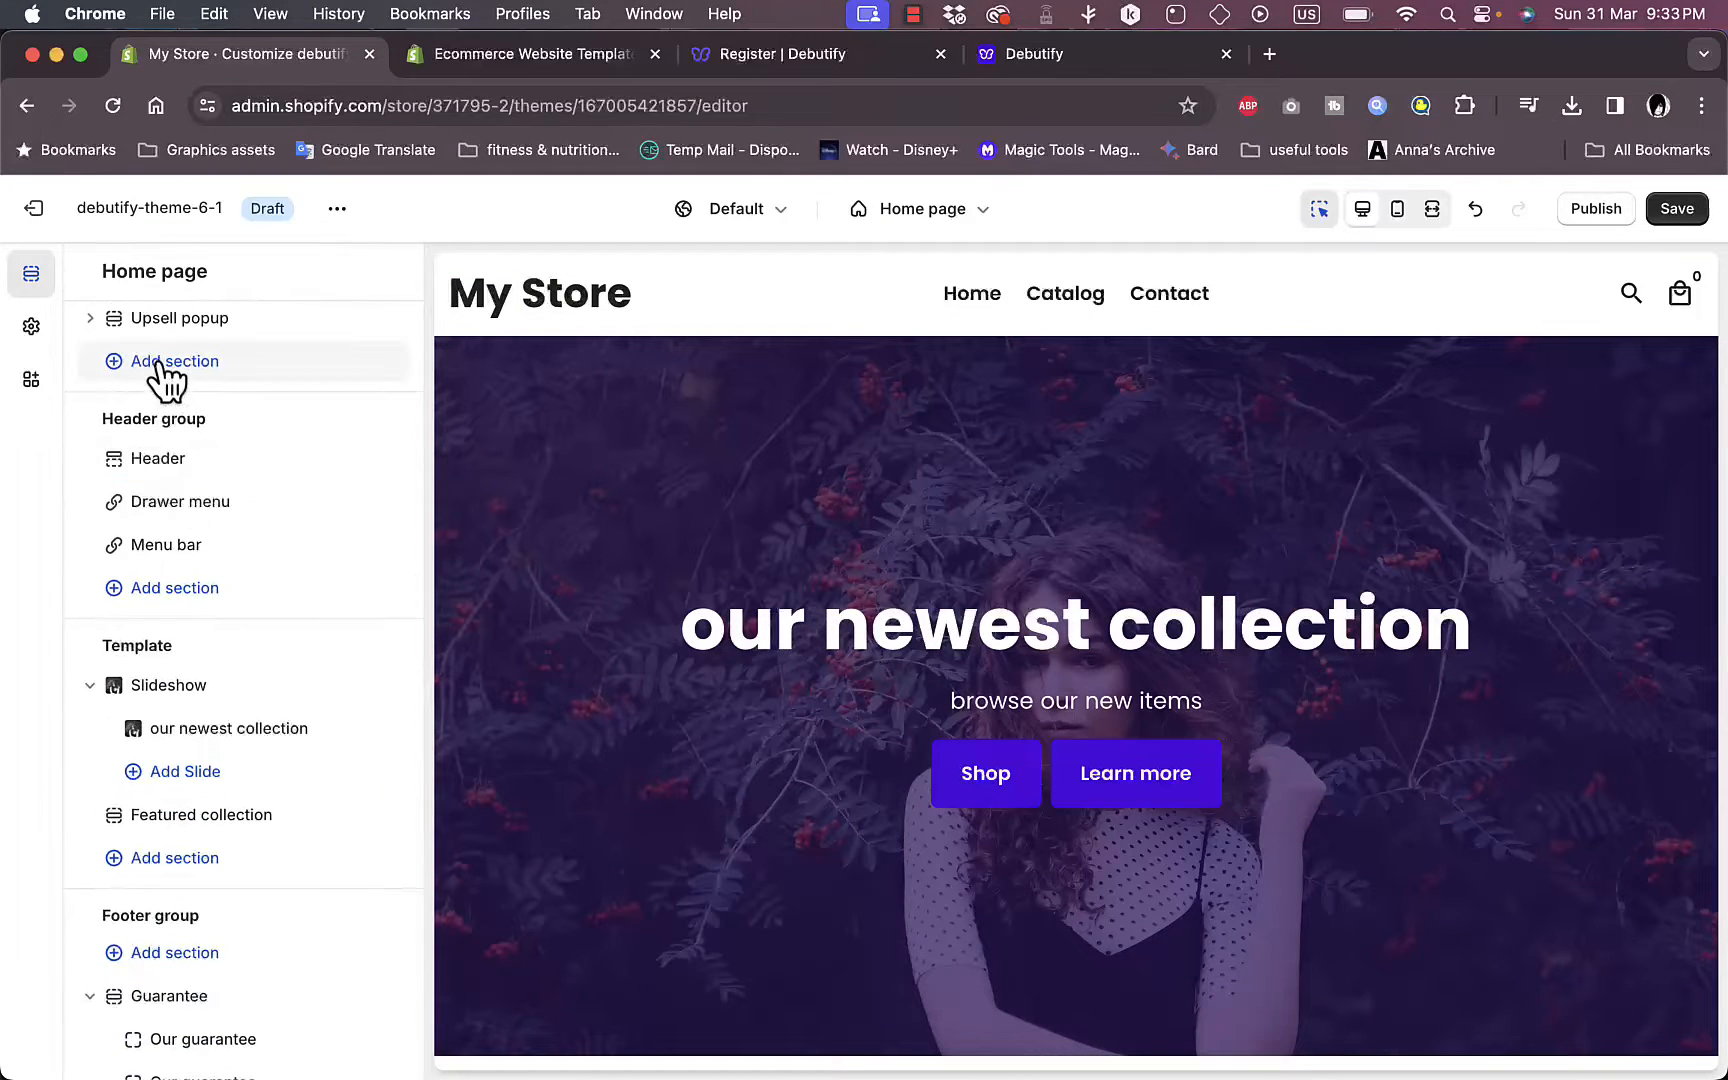
click(162, 361)
click(665, 428)
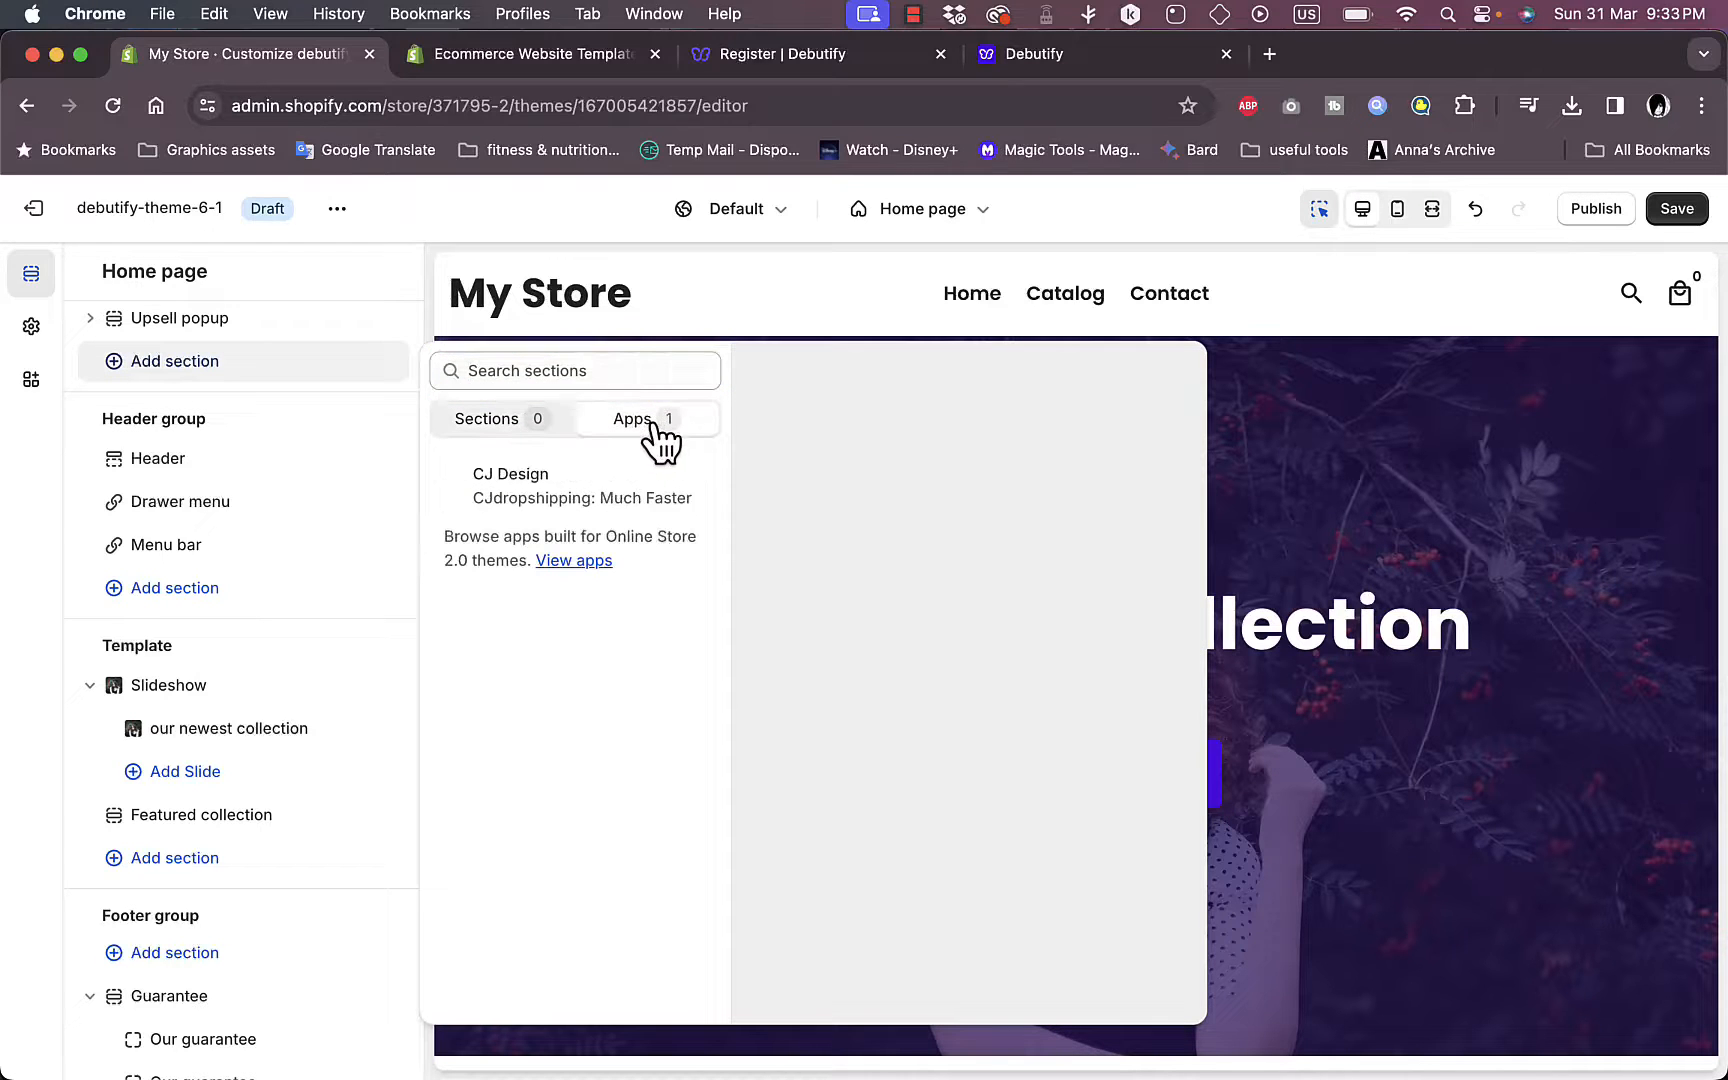
click(545, 492)
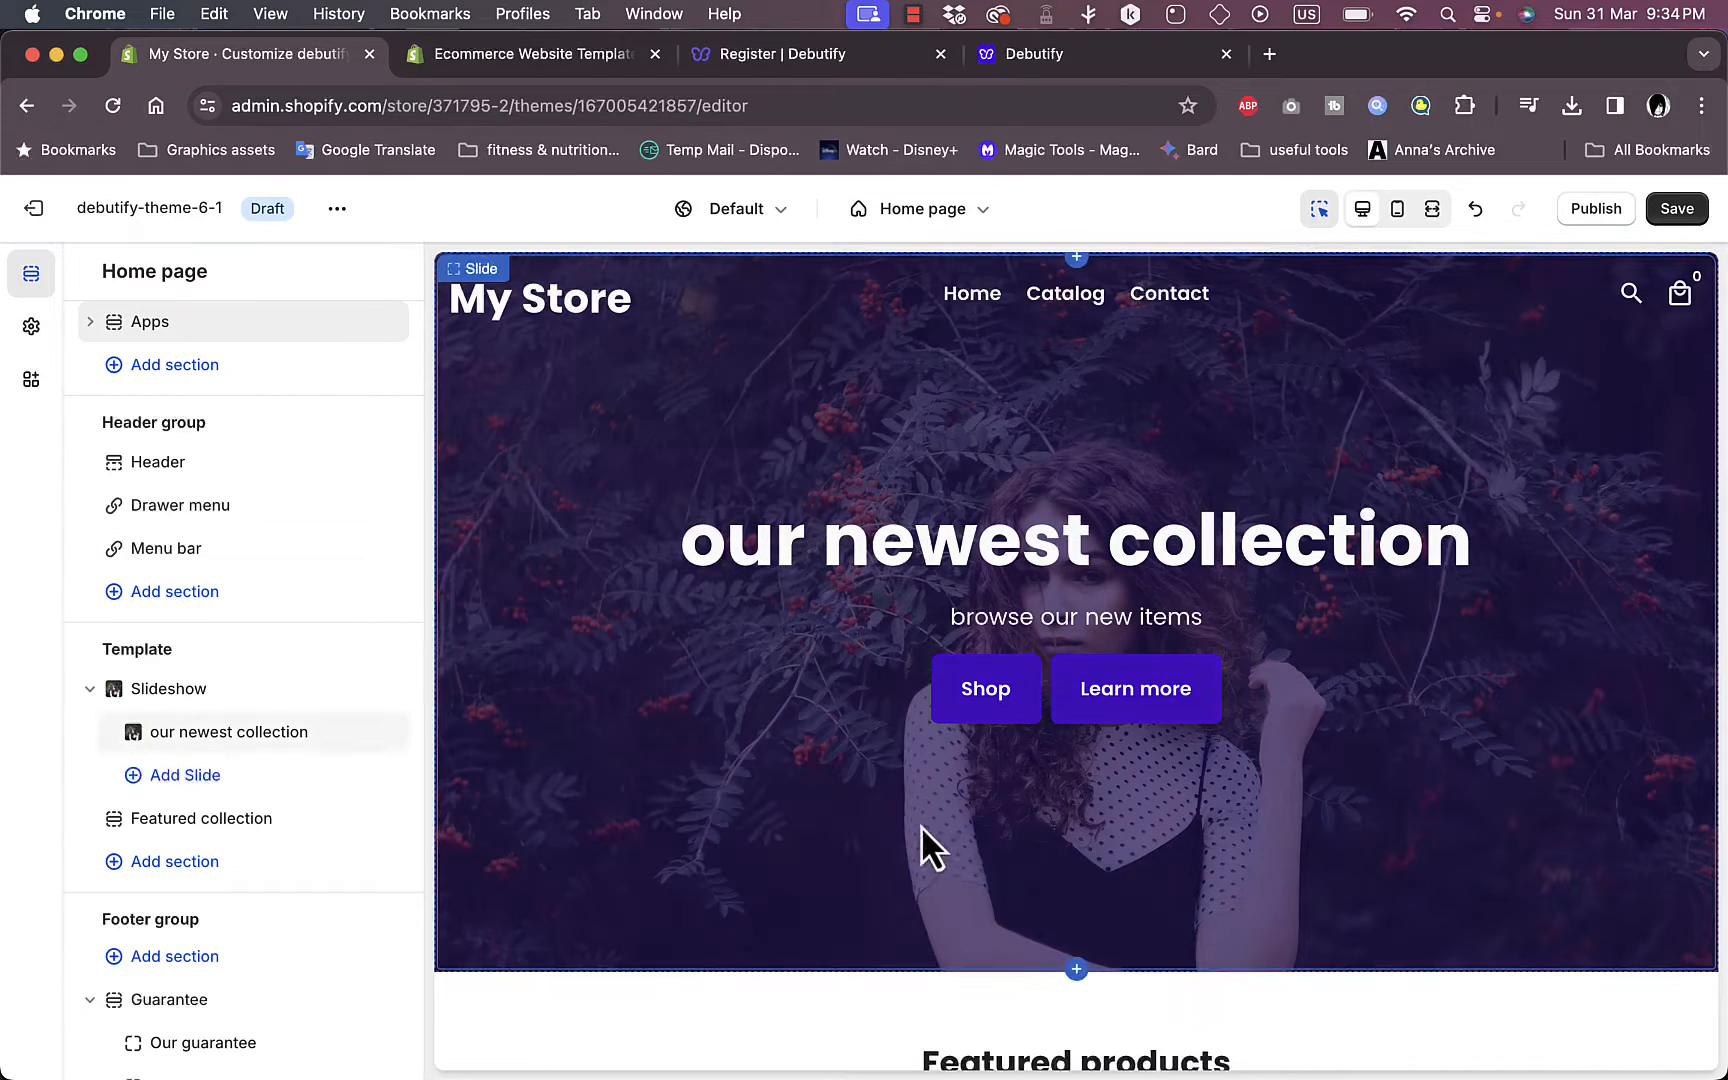
- Look over the home page preview from the slideshow to the featured products and save the theme changes
scroll(921, 830, down, 5)
scroll(956, 598, down, 11)
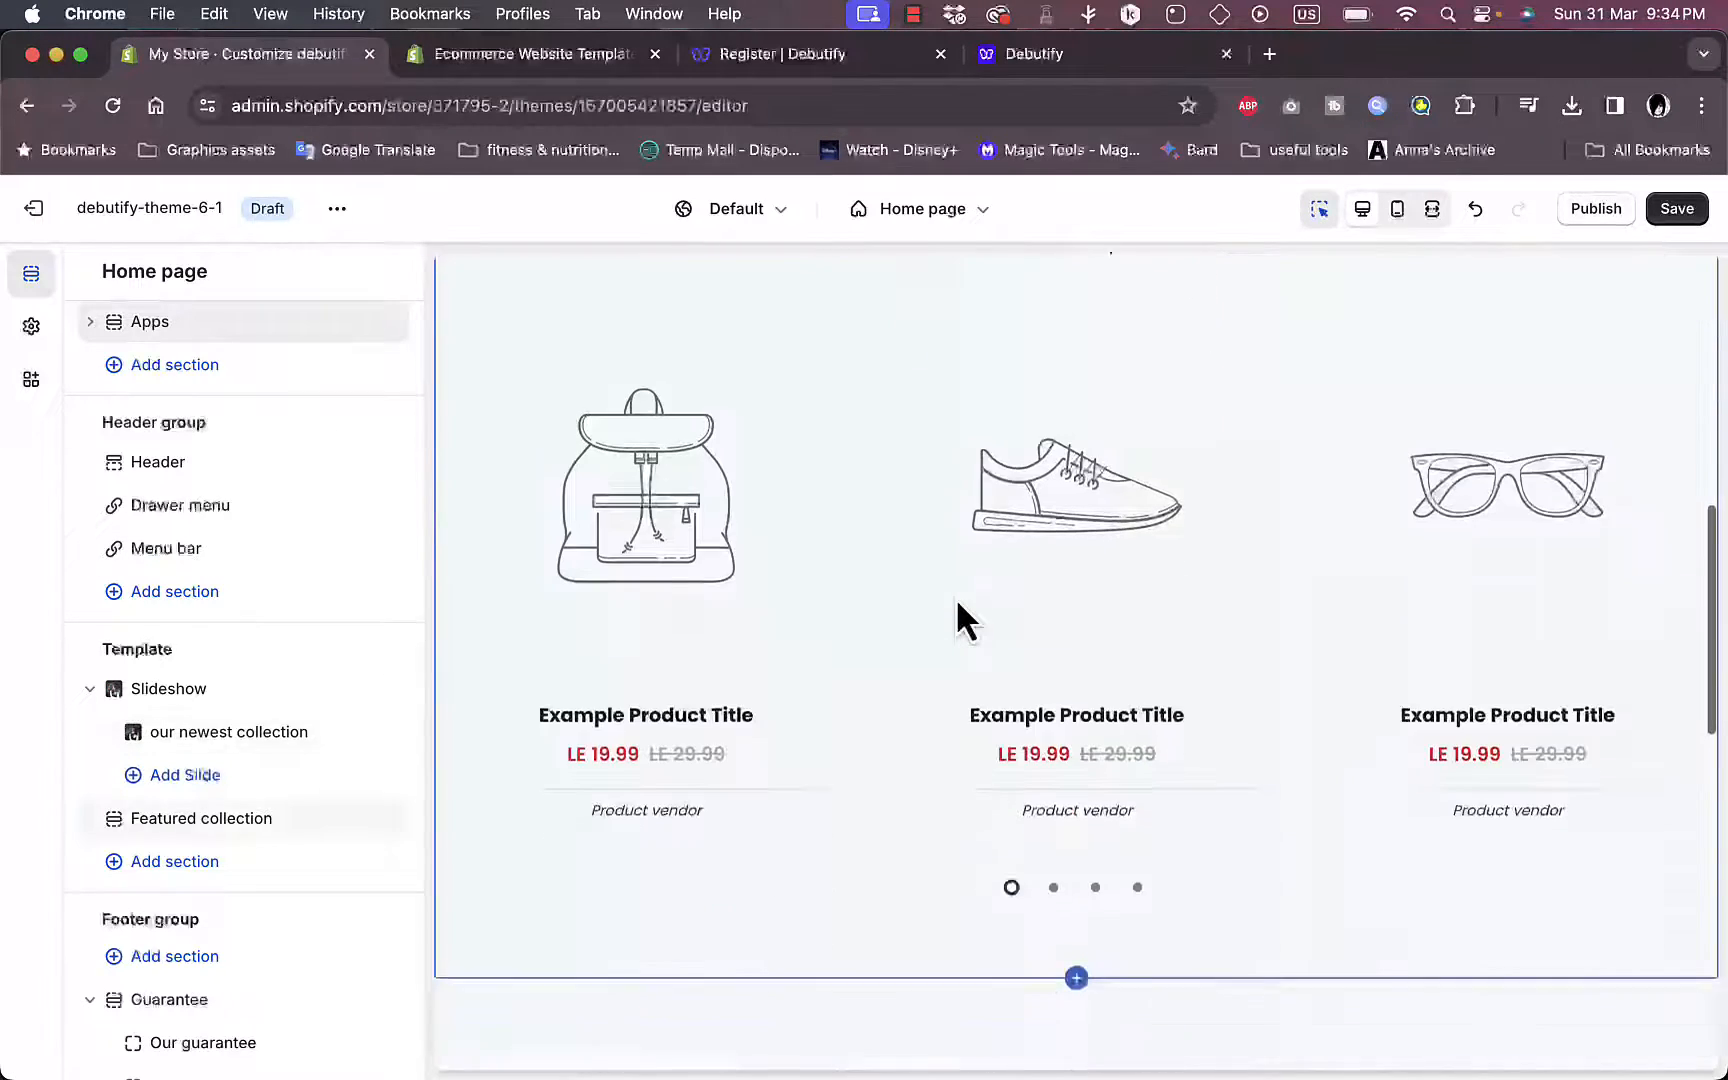
scroll(956, 598, up, 12)
scroll(956, 598, up, 5)
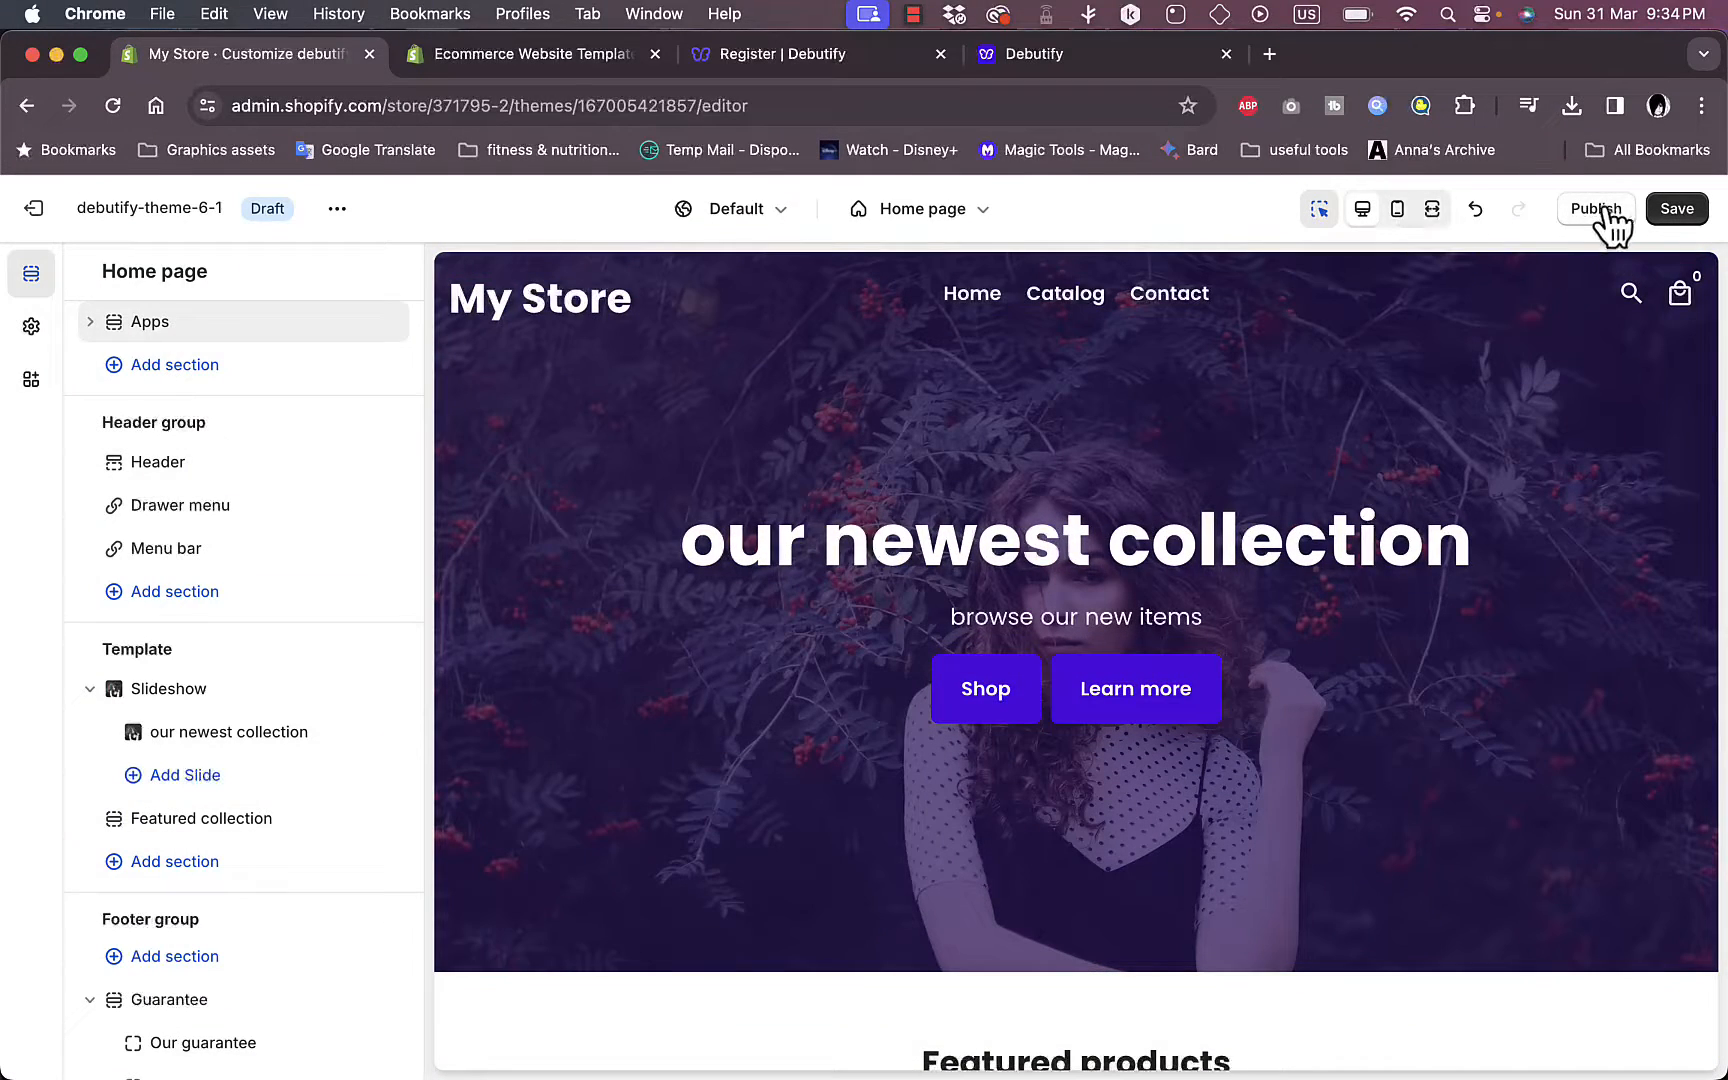
click(1674, 209)
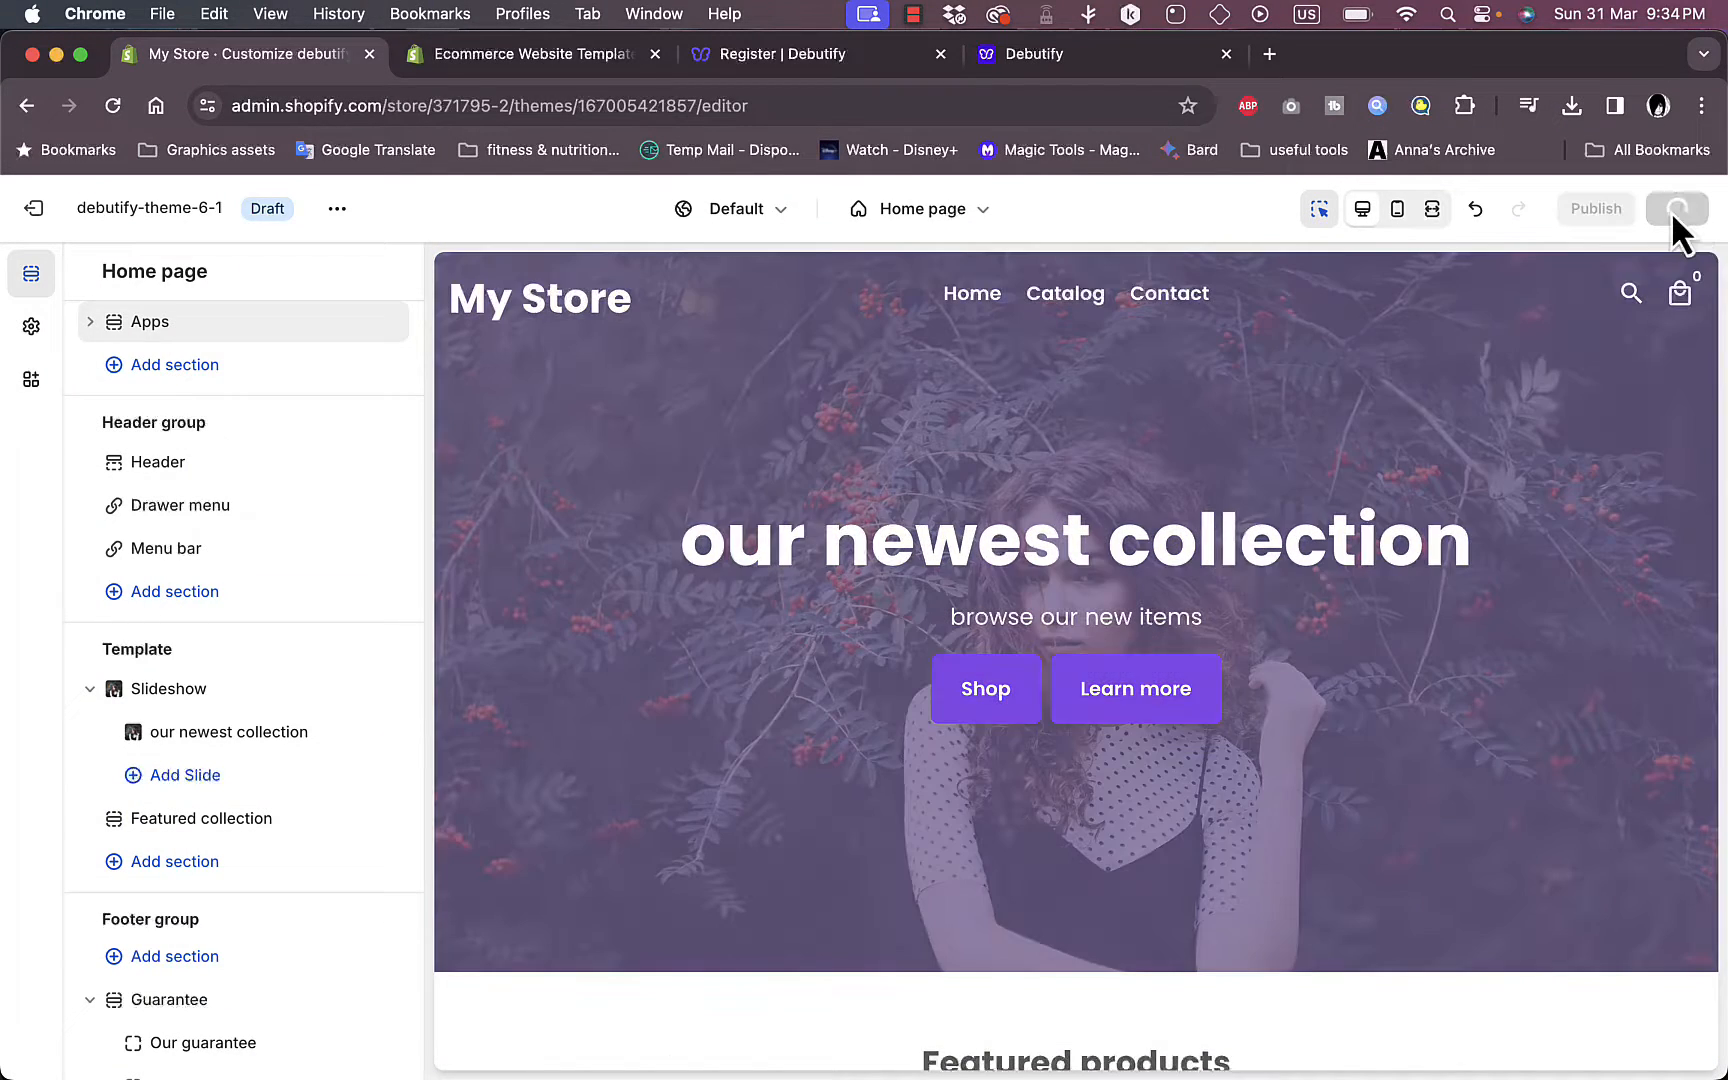